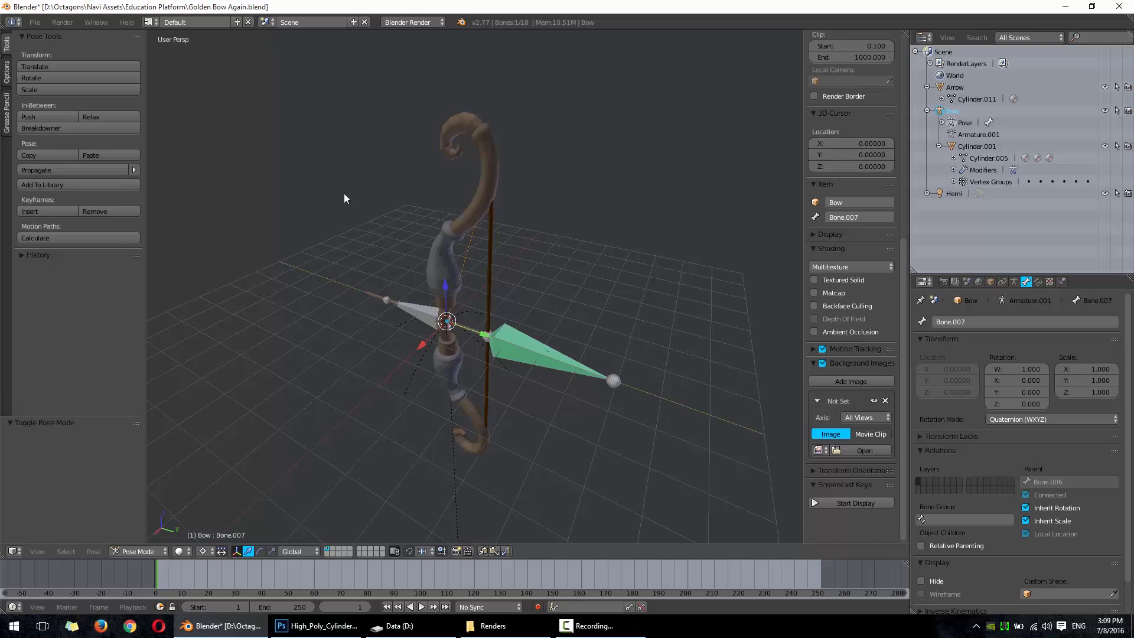
# Step: Try pulling the bow's string bone back away from the bow in Pose Mode, then cancel the move
pyautogui.rightClick(541, 348)
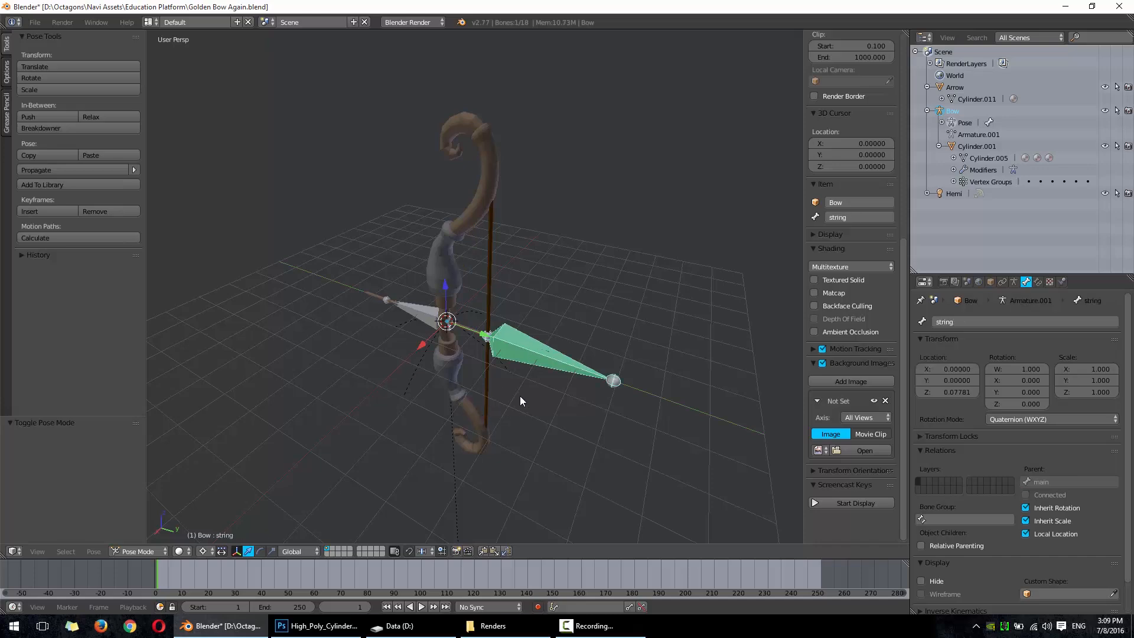
pyautogui.moveTo(520, 401); pyautogui.dragTo(556, 358, button='middle')
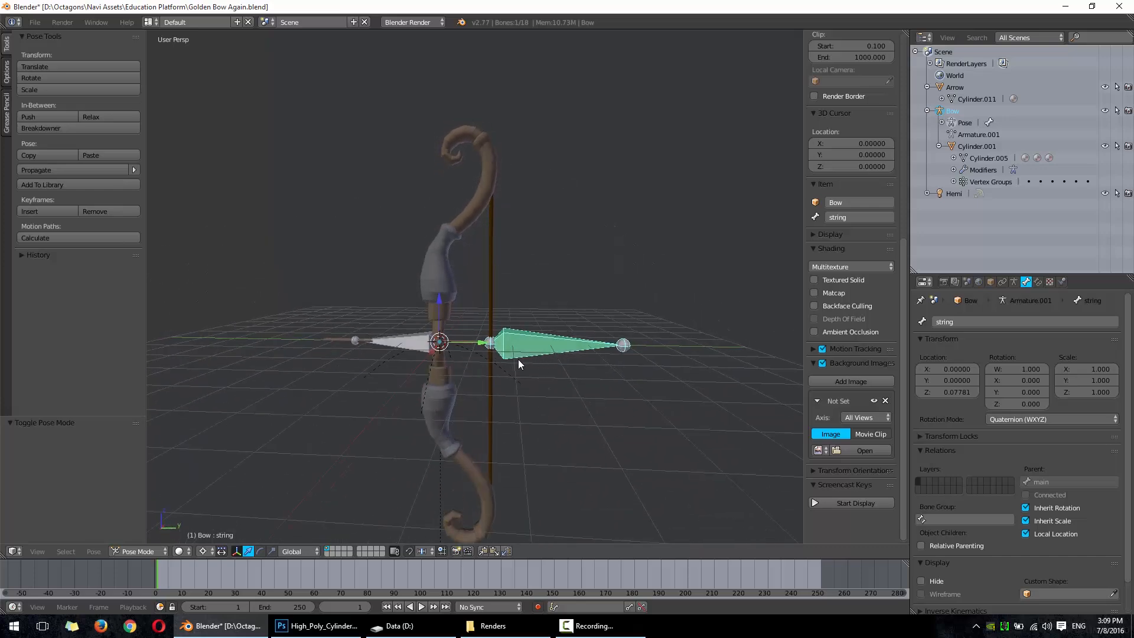
pyautogui.press('g')
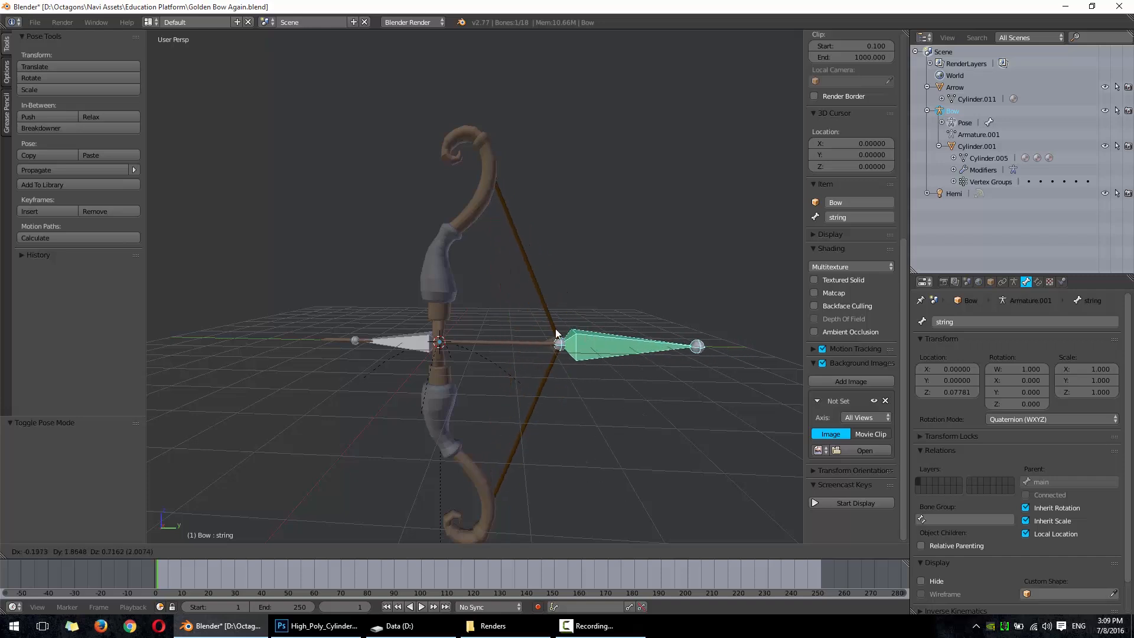
pyautogui.rightClick(541, 319)
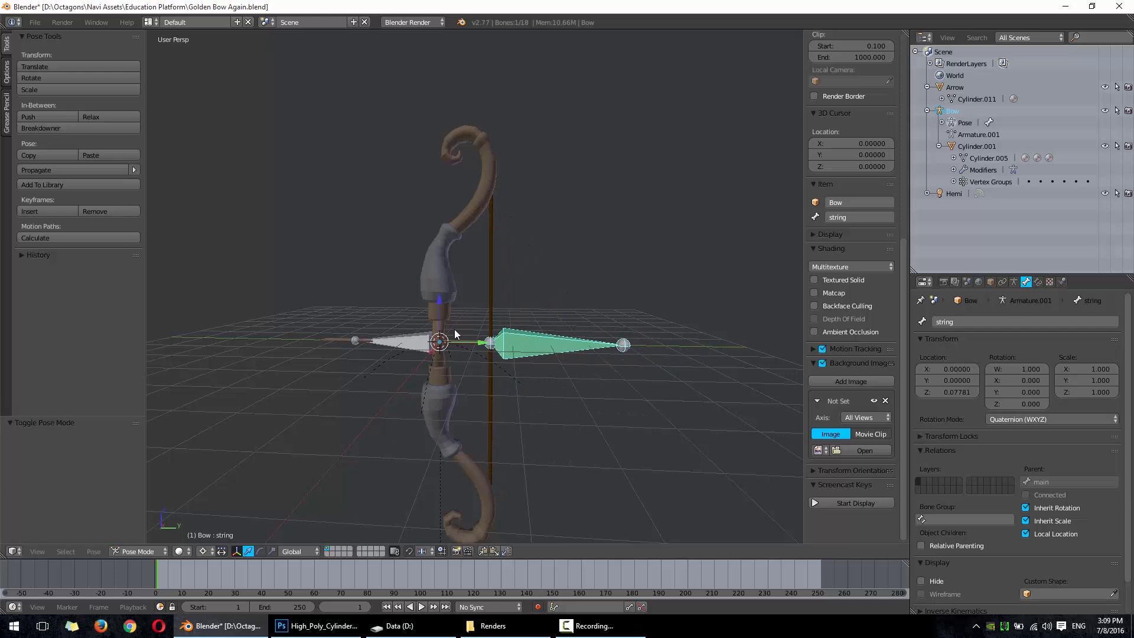
# Step: Try moving the whole bow with its main bone, then cancel the move
pyautogui.rightClick(418, 347)
pyautogui.press('g')
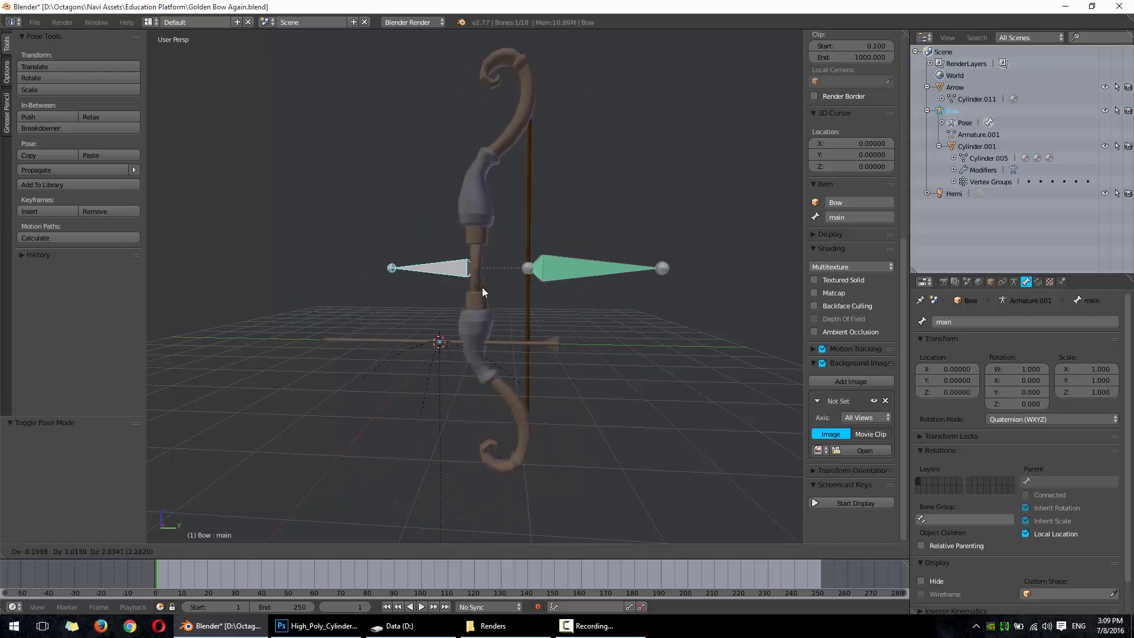
pyautogui.rightClick(485, 319)
# Step: Try moving the Arrow object away from the bow, then cancel the move
pyautogui.moveTo(624, 346); pyautogui.dragTo(530, 374, button='middle')
pyautogui.rightClick(468, 334)
pyautogui.click(472, 327)
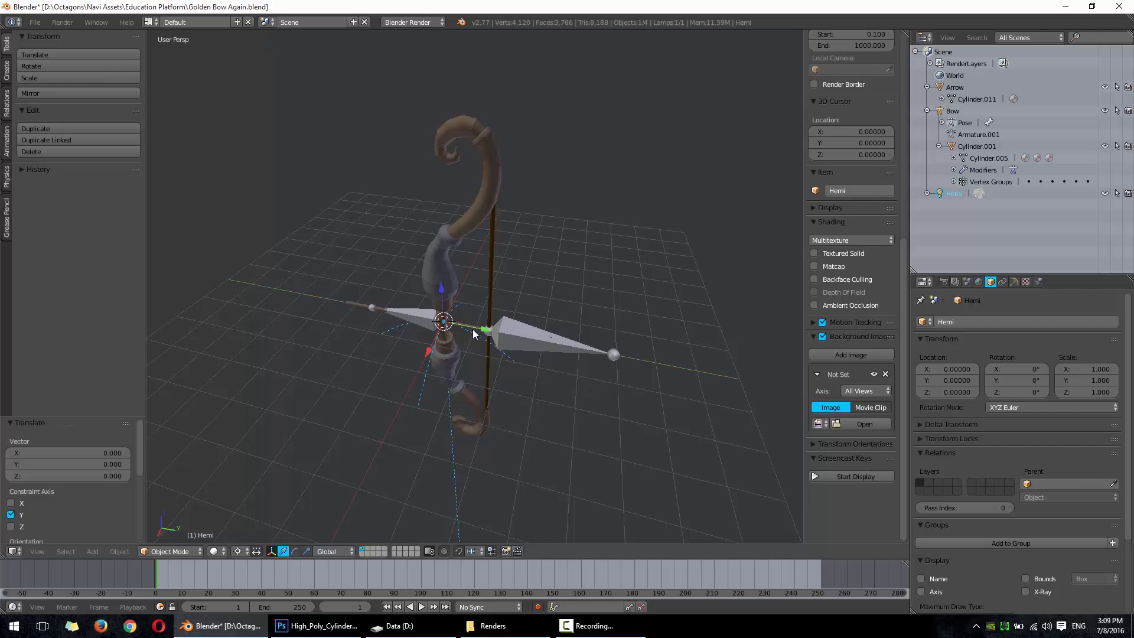
pyautogui.rightClick(398, 322)
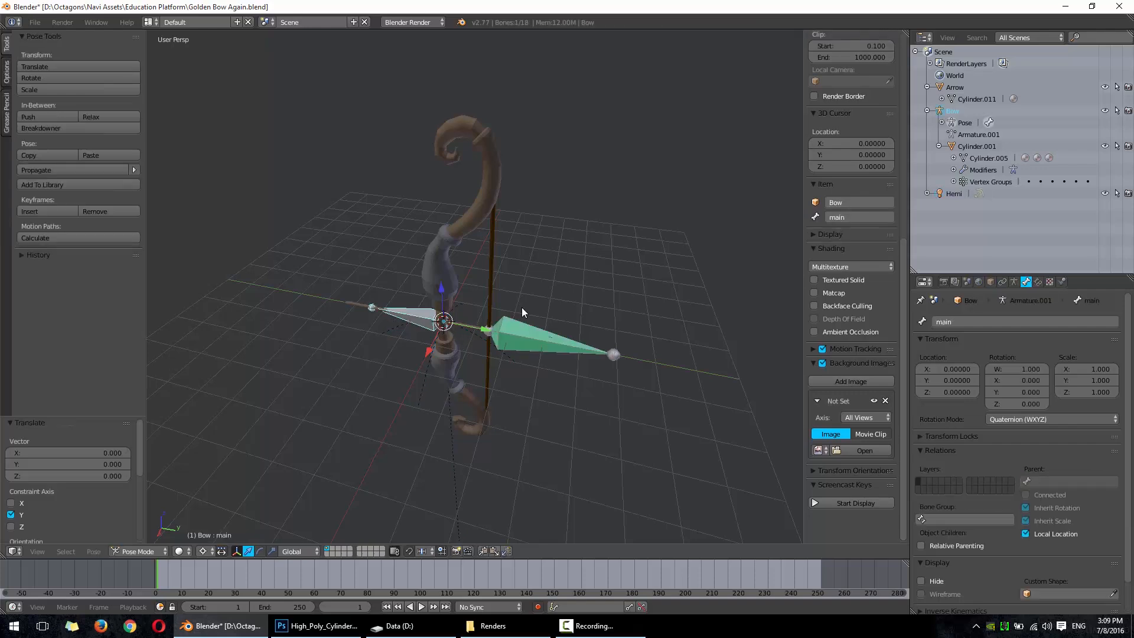
pyautogui.click(955, 87)
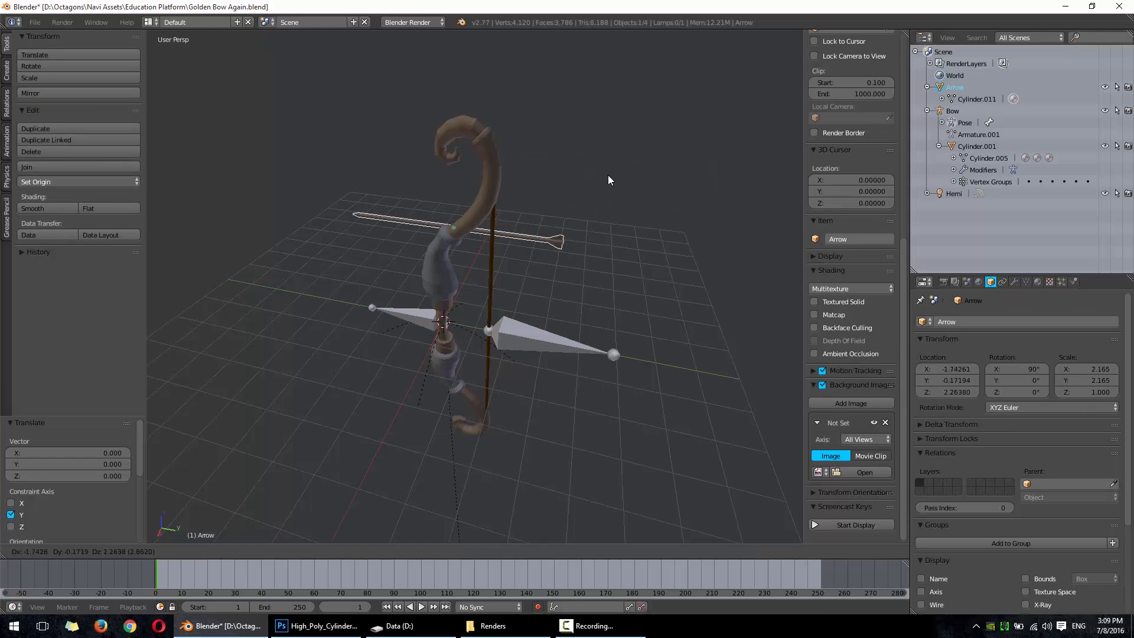
pyautogui.rightClick(598, 192)
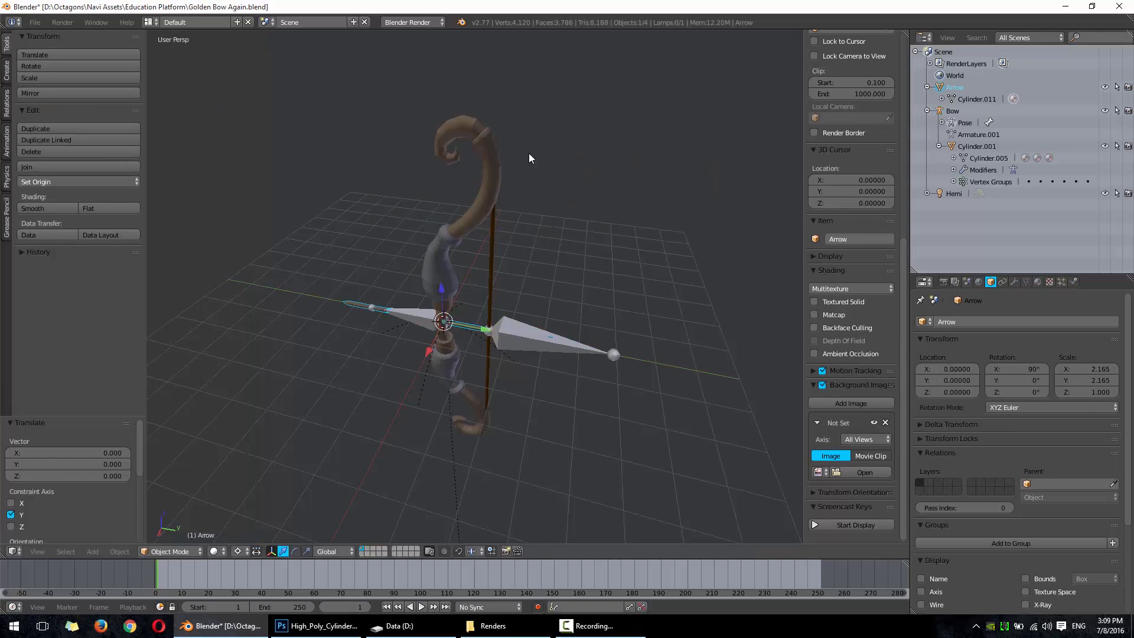
# Step: Start a new scene by reloading the start-up file
pyautogui.click(35, 21)
pyautogui.click(41, 35)
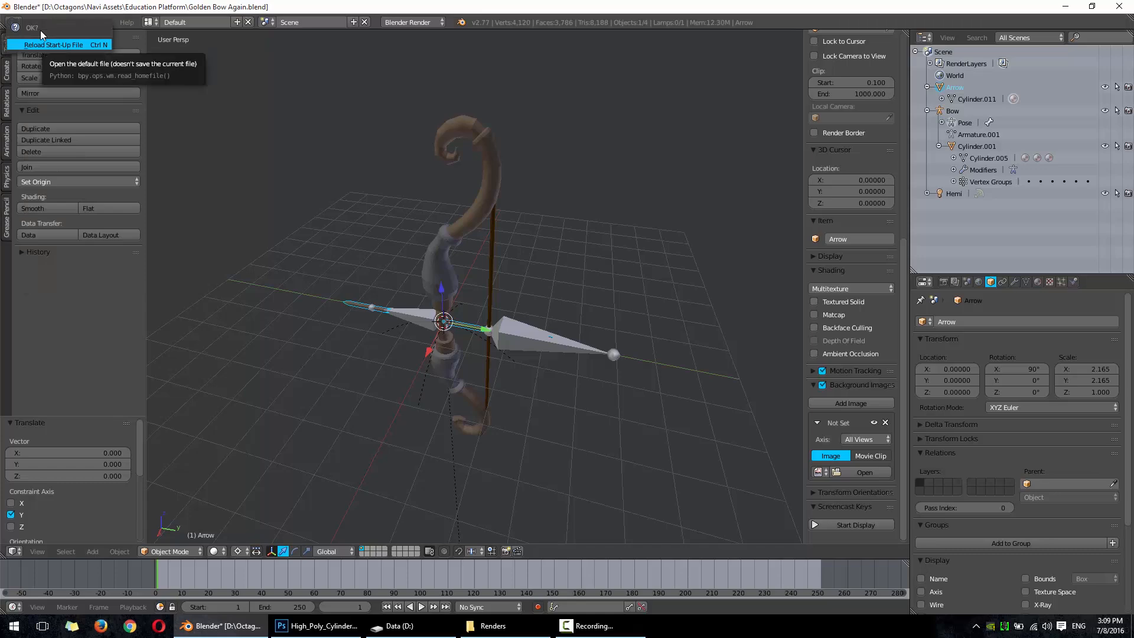
pyautogui.click(53, 46)
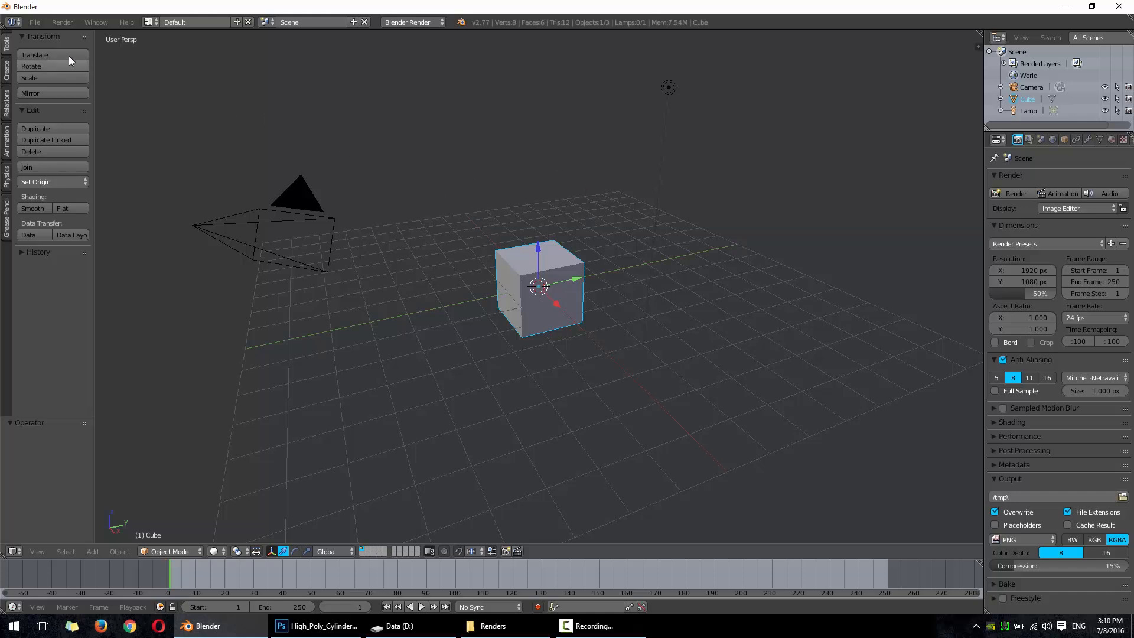
# Step: Open the user preferences and examine the Input settings for mouse selection, numpad emulation, orbit style and zoom style
pyautogui.click(35, 22)
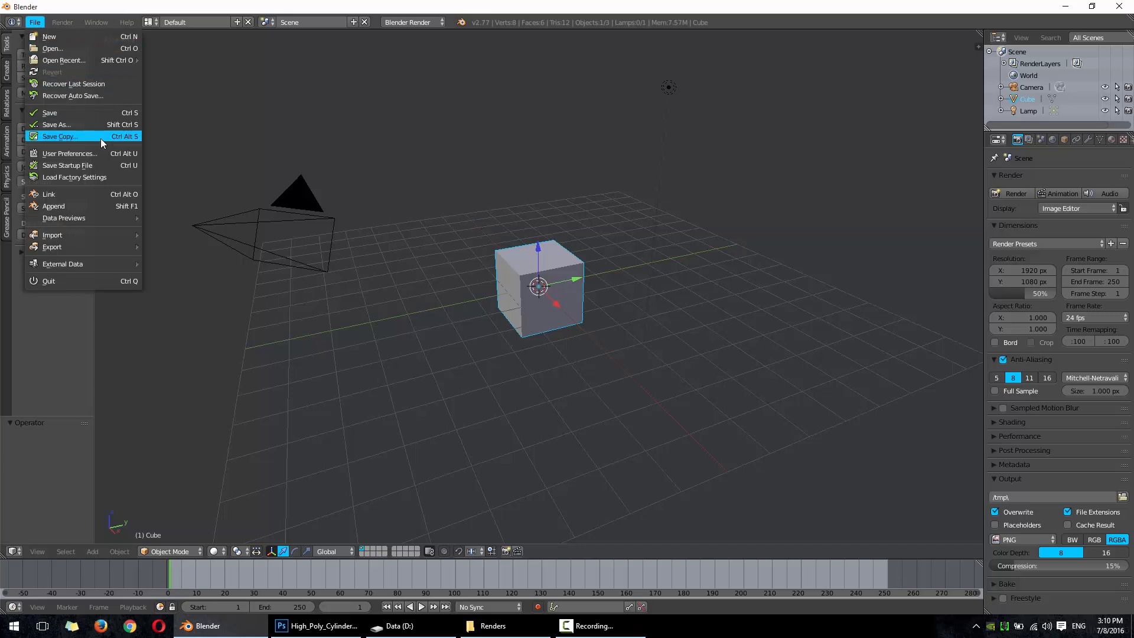
pyautogui.click(108, 152)
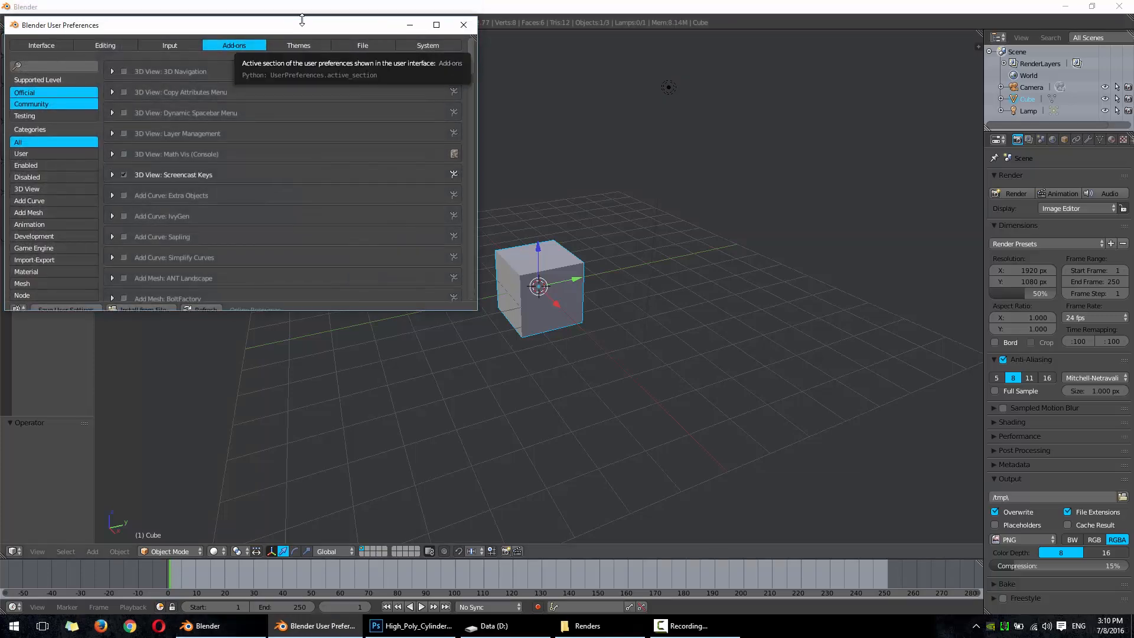
pyautogui.moveTo(281, 18); pyautogui.dragTo(491, 177)
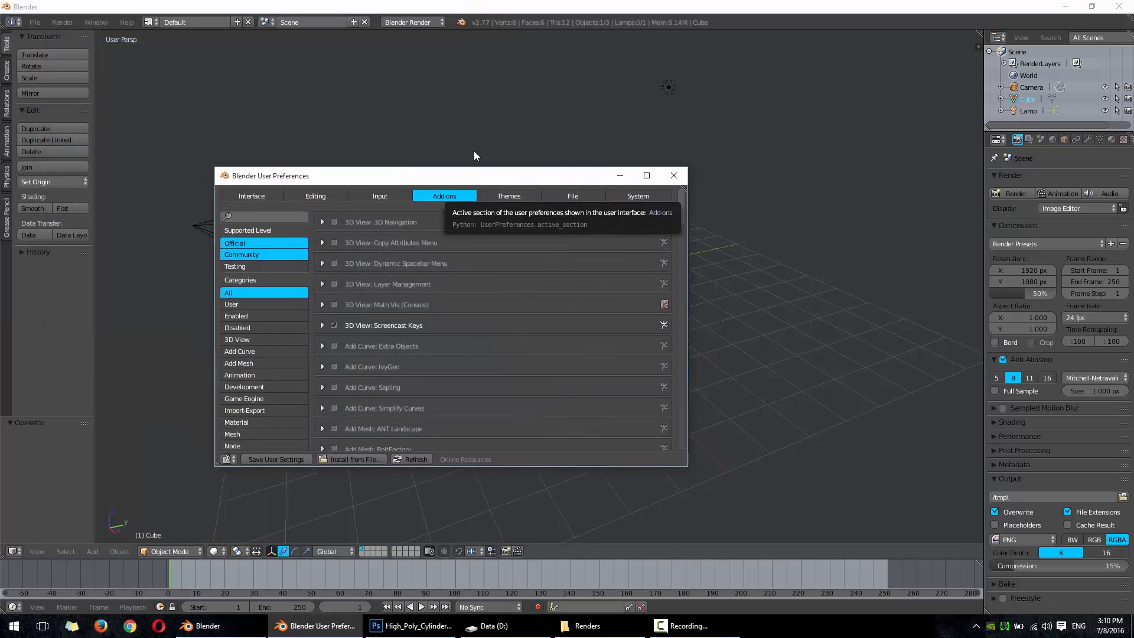
pyautogui.click(367, 195)
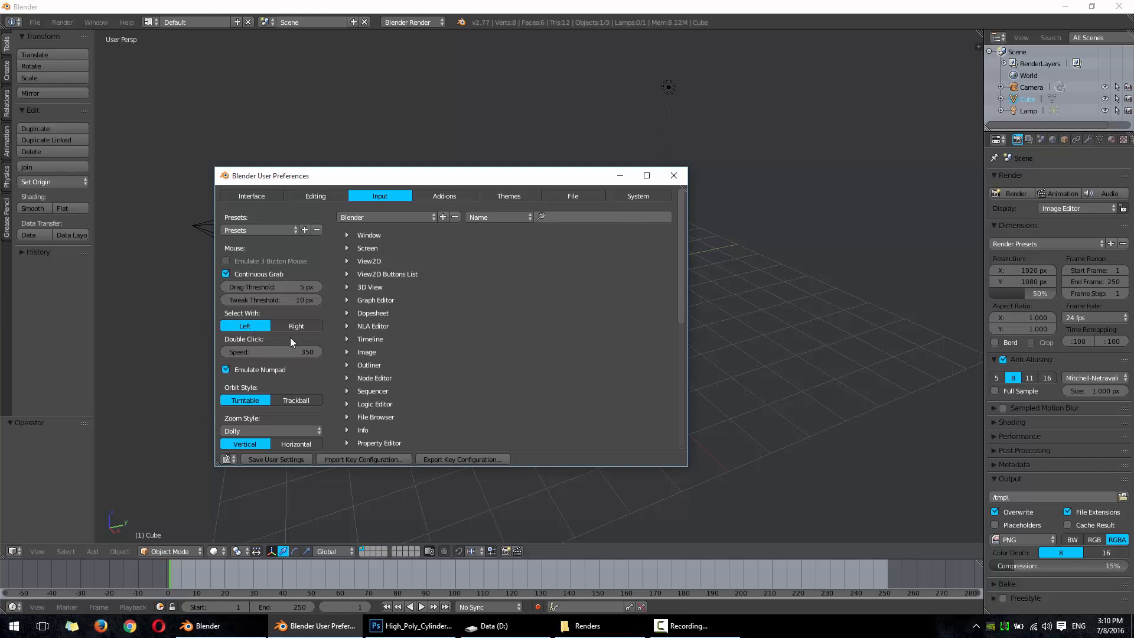
pyautogui.scroll(-3, 290, 341)
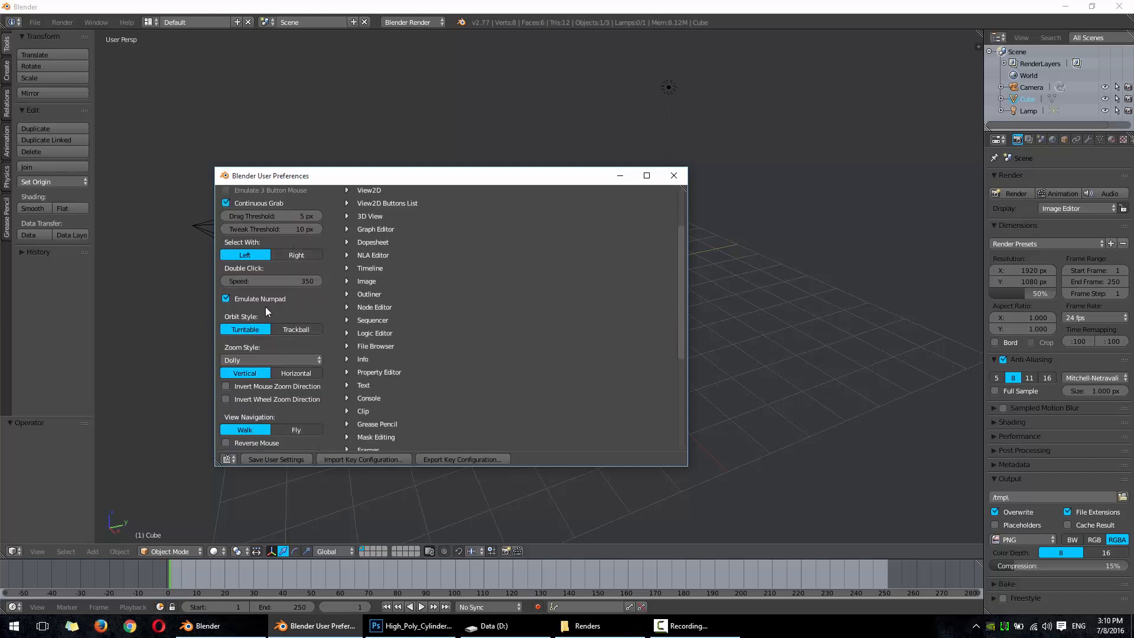
pyautogui.scroll(3, 265, 309)
pyautogui.scroll(-2, 222, 380)
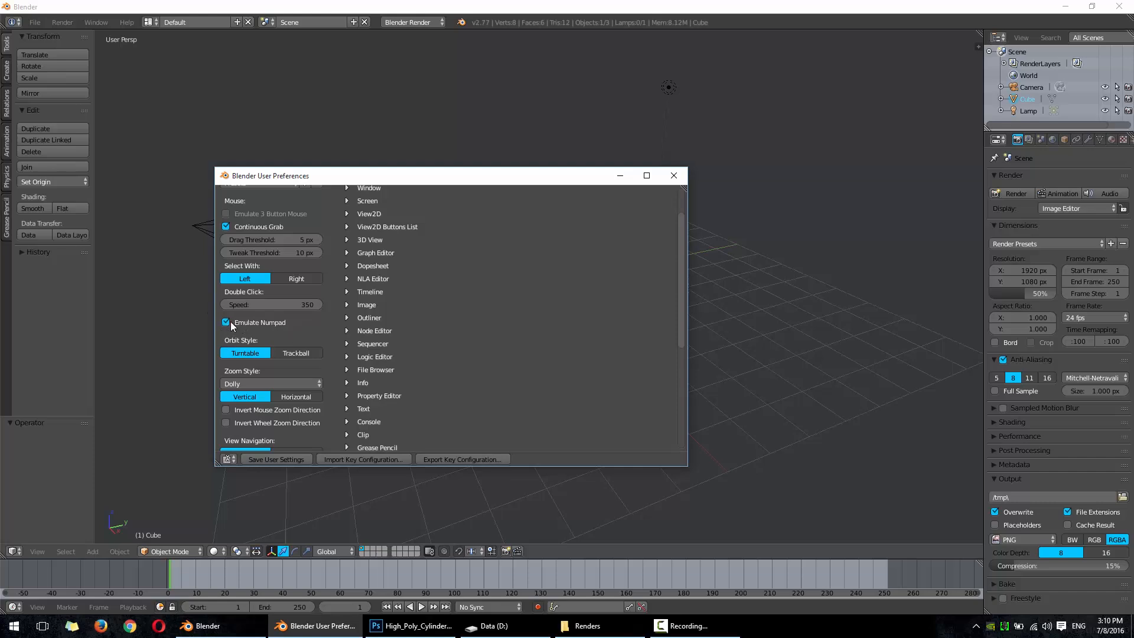
pyautogui.scroll(2, 275, 333)
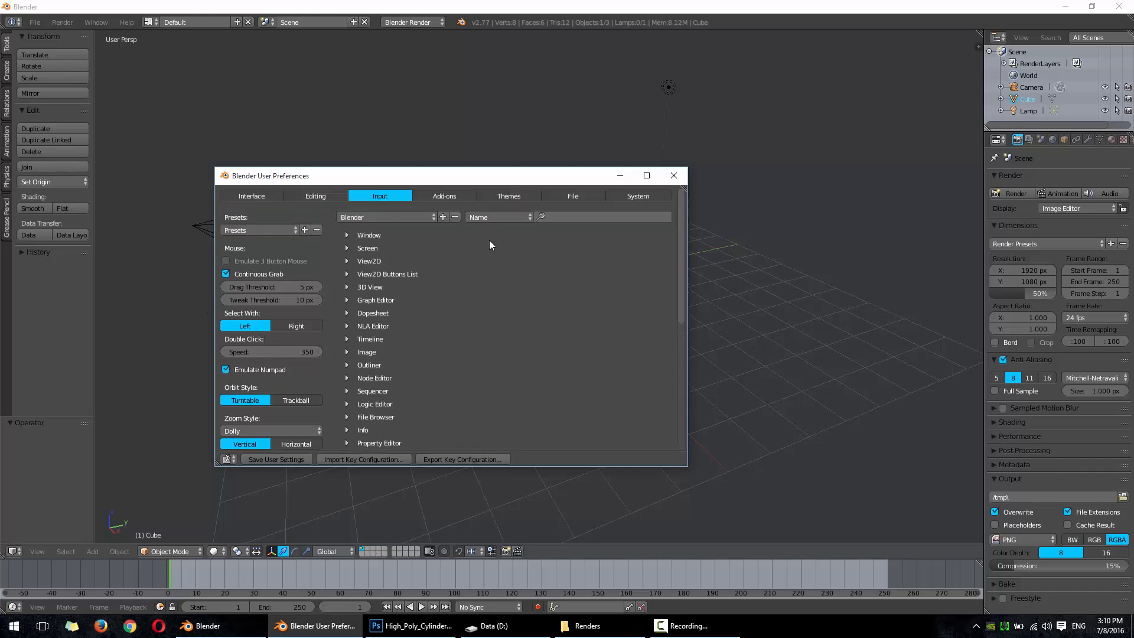
# Step: Apply the Rtheme theme preset and close the user preferences
pyautogui.click(504, 195)
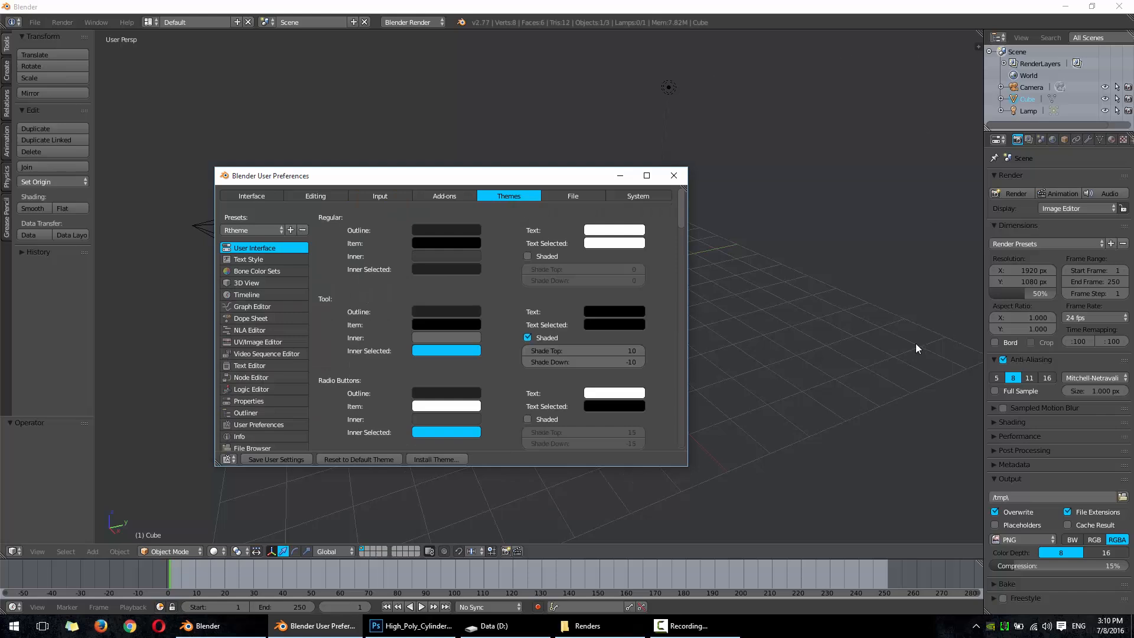
pyautogui.click(234, 229)
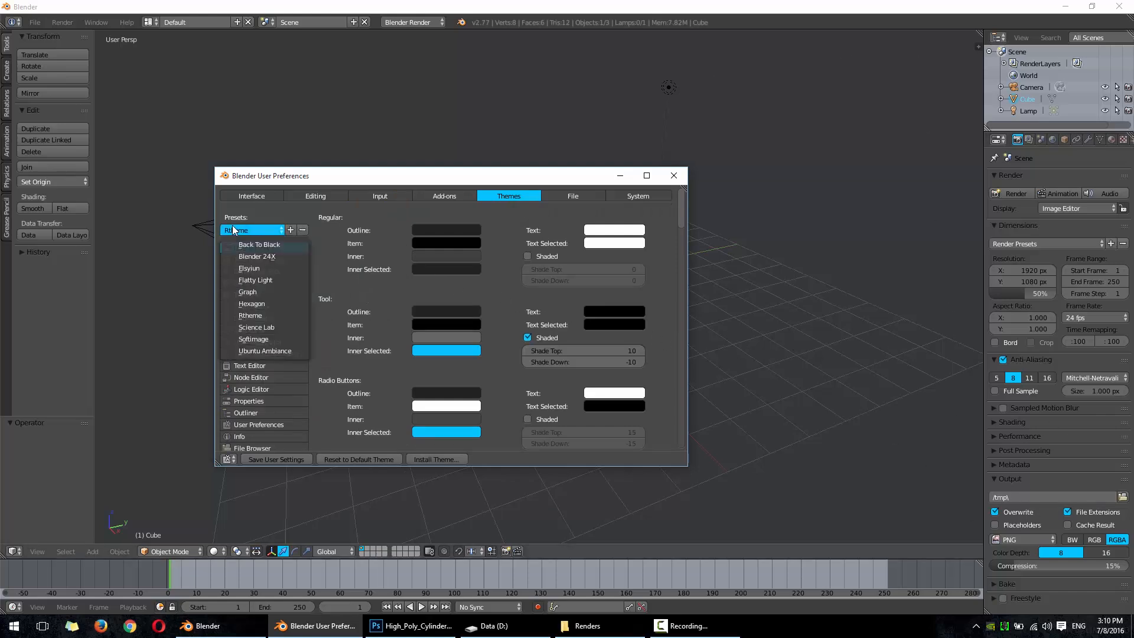
pyautogui.click(250, 316)
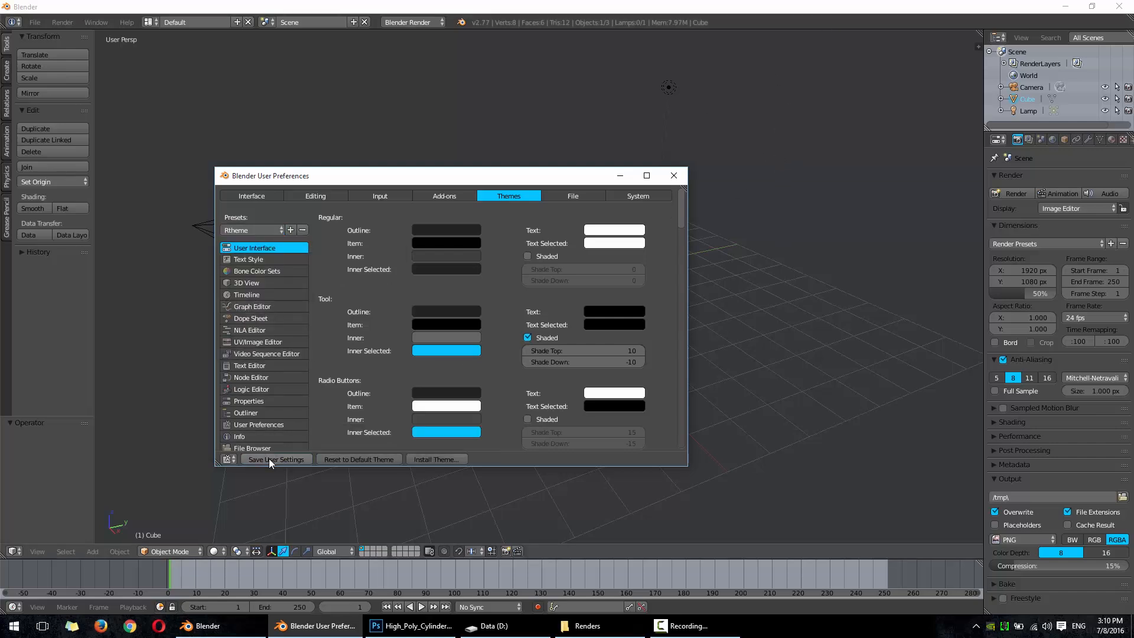
pyautogui.click(673, 176)
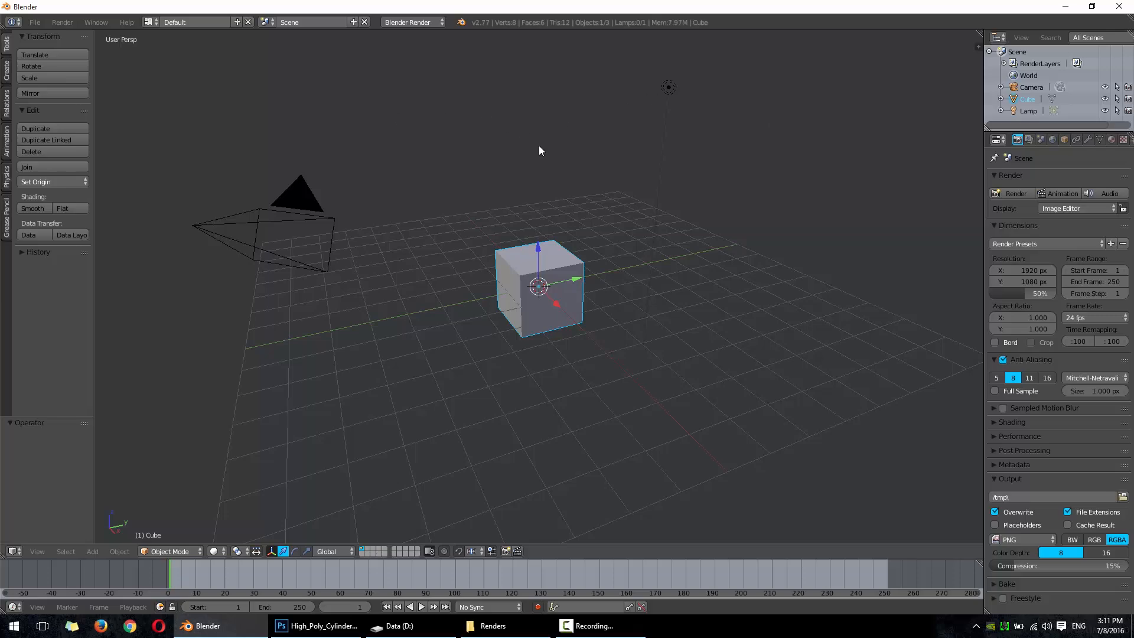
# Step: Show the 3D view's properties sidebar and start the Screencast Keys display
pyautogui.press('n')
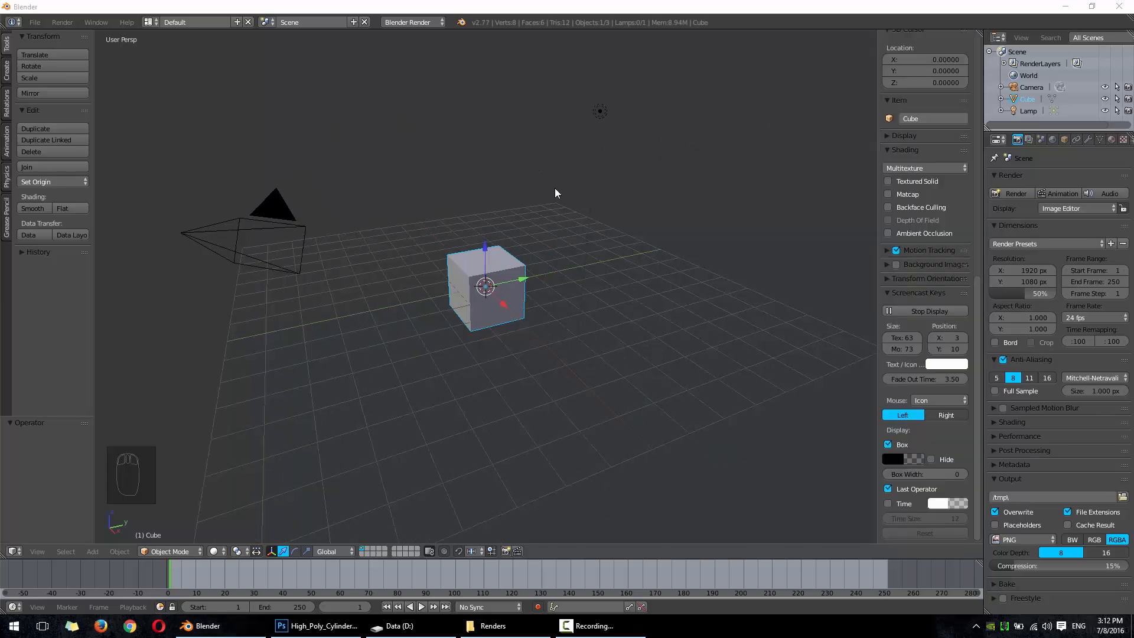
# Step: Examine the default cube in perspective from several angles and distances, including the right side view
pyautogui.moveTo(557, 189)
pyautogui.mouseDown(button='middle')
pyautogui.moveTo(562, 220)
pyautogui.moveTo(449, 194)
pyautogui.moveTo(575, 190)
pyautogui.moveTo(423, 171)
pyautogui.moveTo(560, 207)
pyautogui.moveTo(605, 182)
pyautogui.moveTo(456, 193)
pyautogui.moveTo(575, 167)
pyautogui.moveTo(527, 223)
pyautogui.moveTo(499, 175)
pyautogui.moveTo(547, 208)
pyautogui.mouseUp(button='middle')
pyautogui.moveTo(605, 254); pyautogui.dragTo(633, 195, button='middle')
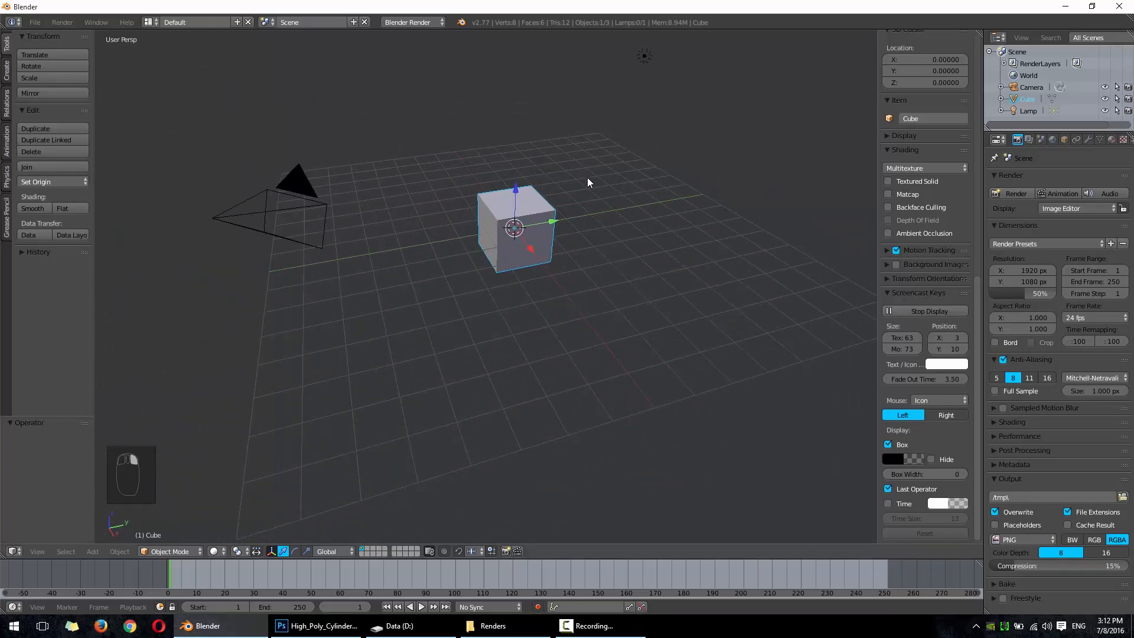
pyautogui.scroll(4, 594, 177)
pyautogui.scroll(-5, 617, 139)
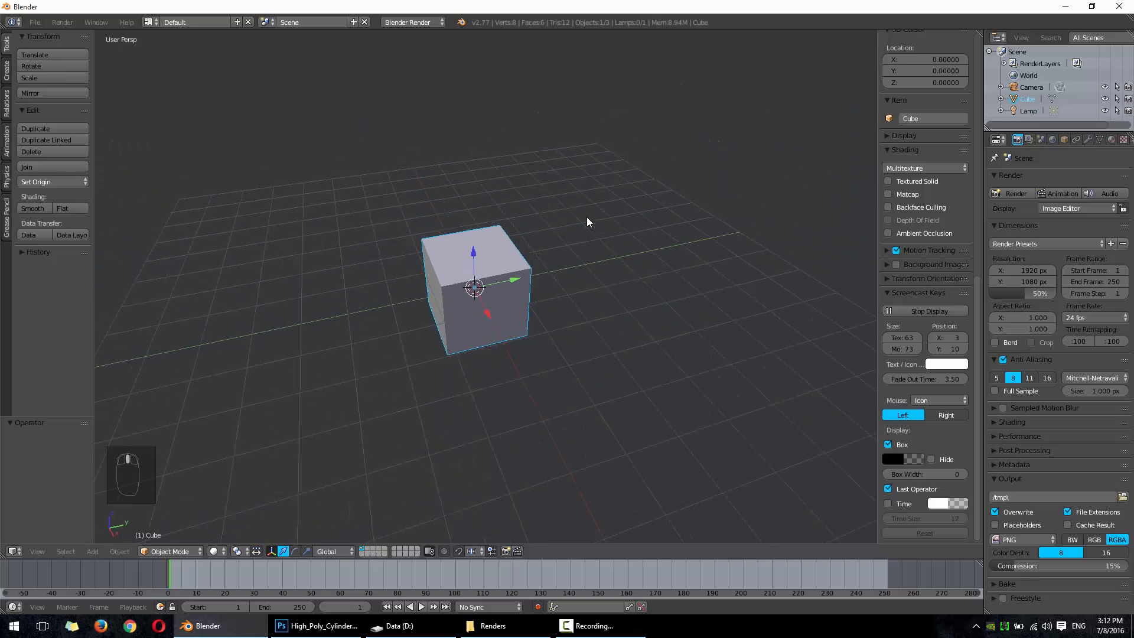
pyautogui.moveTo(585, 290); pyautogui.dragTo(563, 248, button='middle')
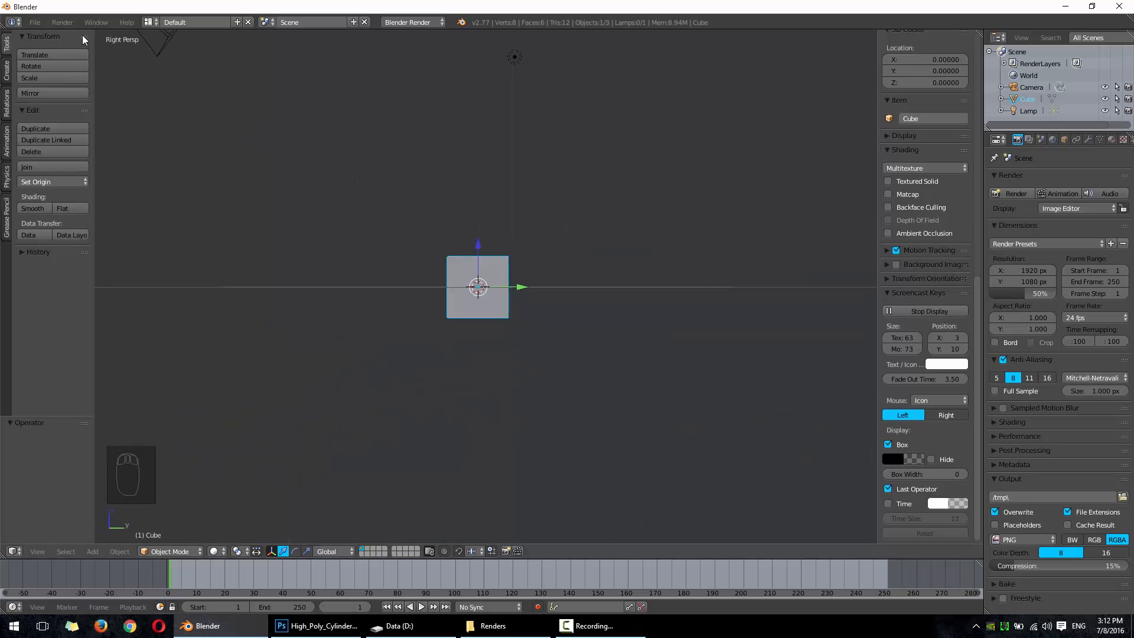
pyautogui.moveTo(700, 293); pyautogui.dragTo(302, 355, button='middle')
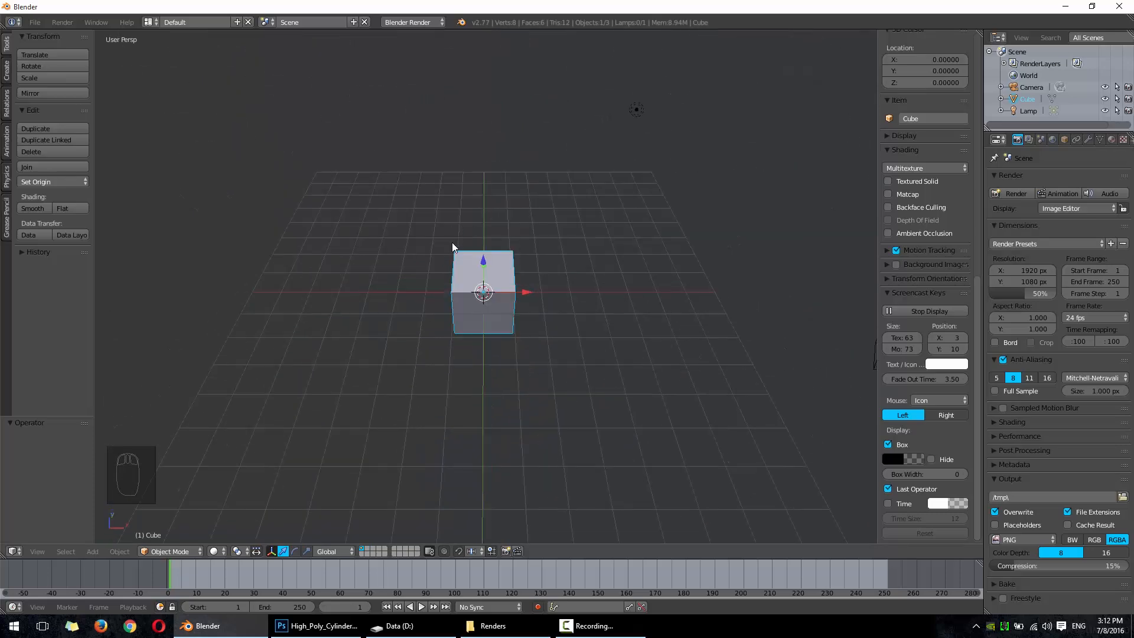
pyautogui.scroll(4, 463, 260)
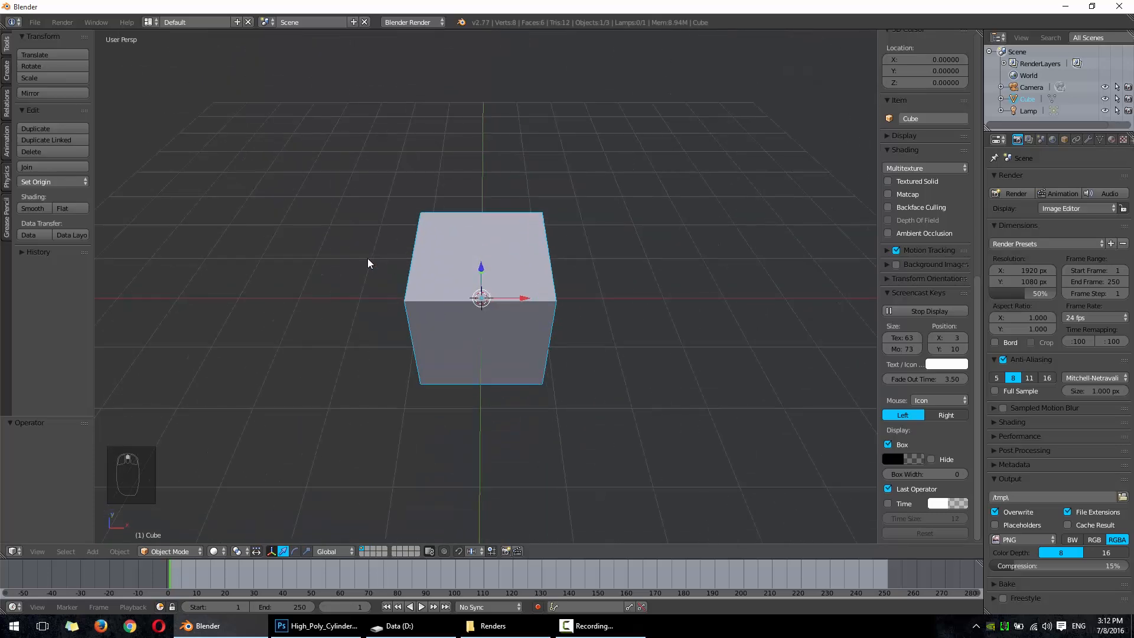
pyautogui.scroll(-2, 421, 274)
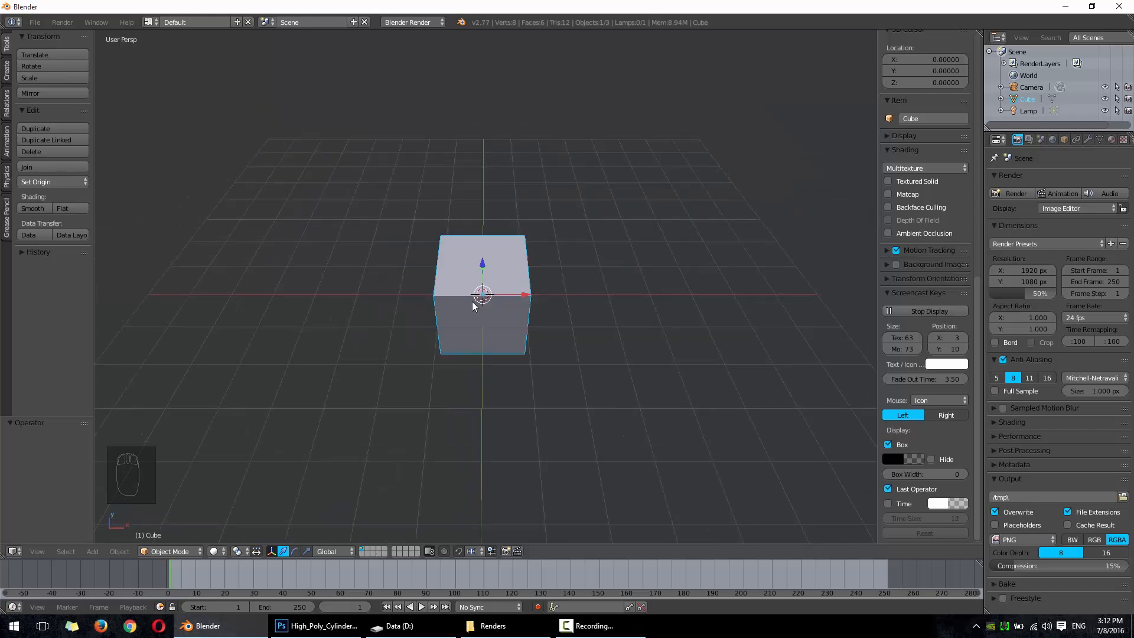
# Step: Switch the 3D view to orthographic projection and examine the cube from several angles and distances along with the scene statistics
pyautogui.press('KP_5')
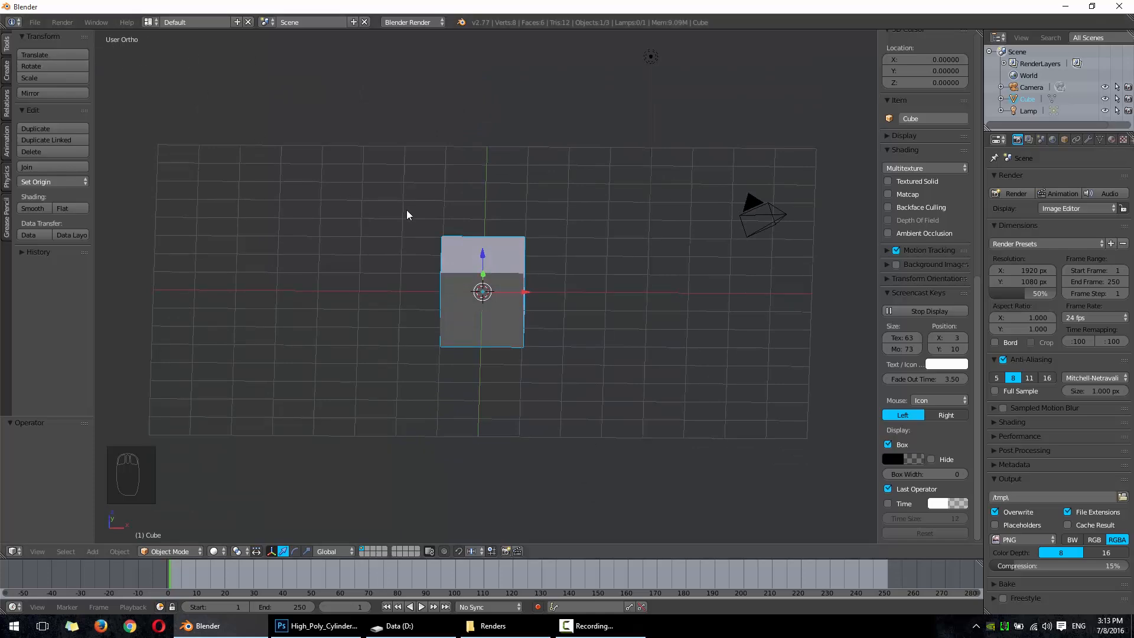
pyautogui.moveTo(421, 218); pyautogui.dragTo(537, 220, button='middle')
pyautogui.scroll(4, 512, 200)
pyautogui.scroll(-5, 514, 197)
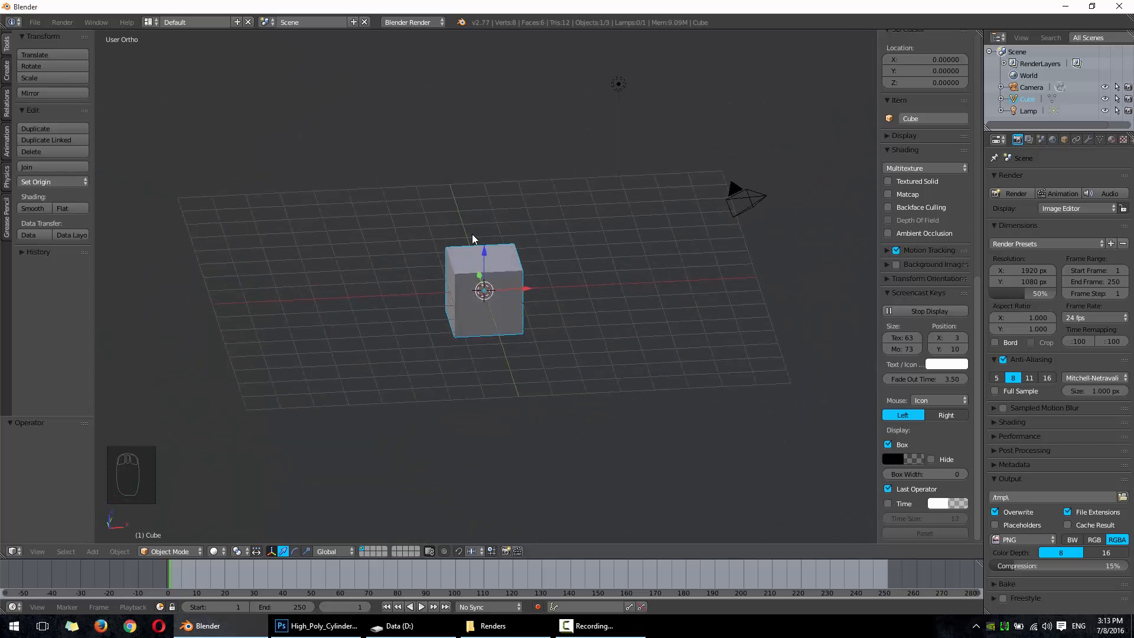
pyautogui.scroll(5, 506, 241)
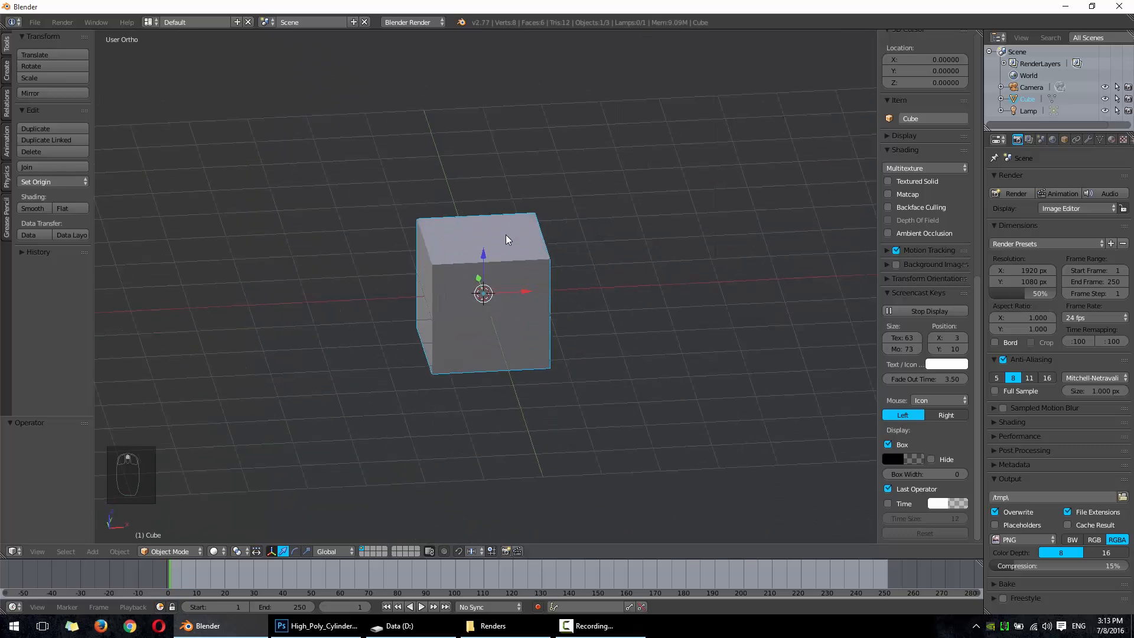
pyautogui.keyDown('shift'); pyautogui.moveTo(531, 199); pyautogui.dragTo(516, 253, button='middle'); pyautogui.keyUp('shift')
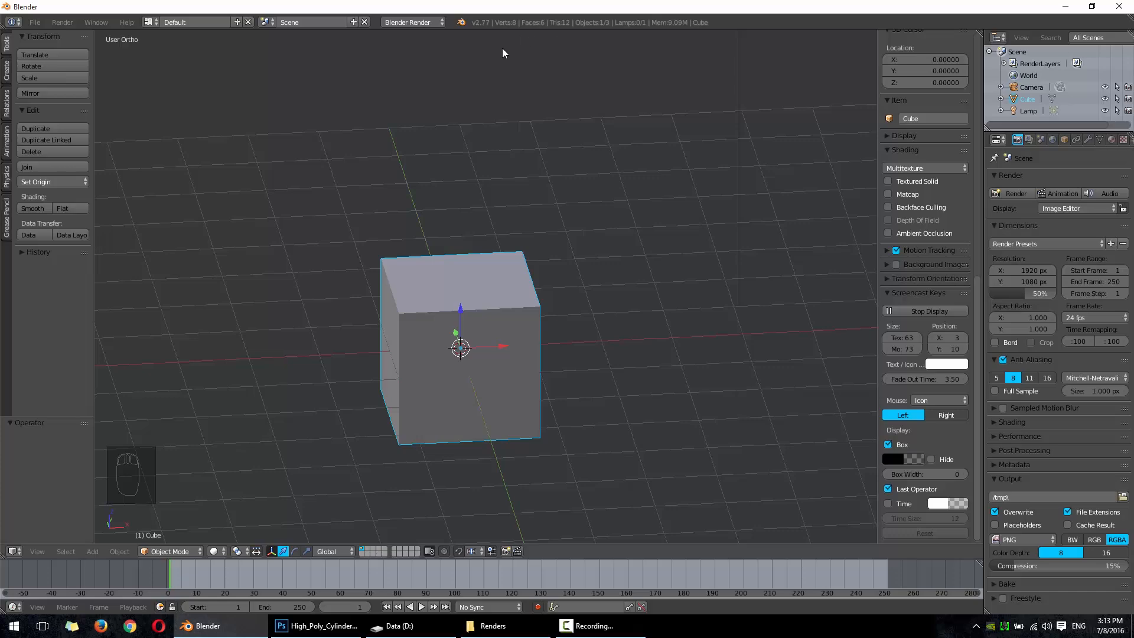
pyautogui.moveTo(498, 217); pyautogui.dragTo(466, 221, button='middle')
pyautogui.moveTo(430, 220); pyautogui.dragTo(455, 234, button='middle')
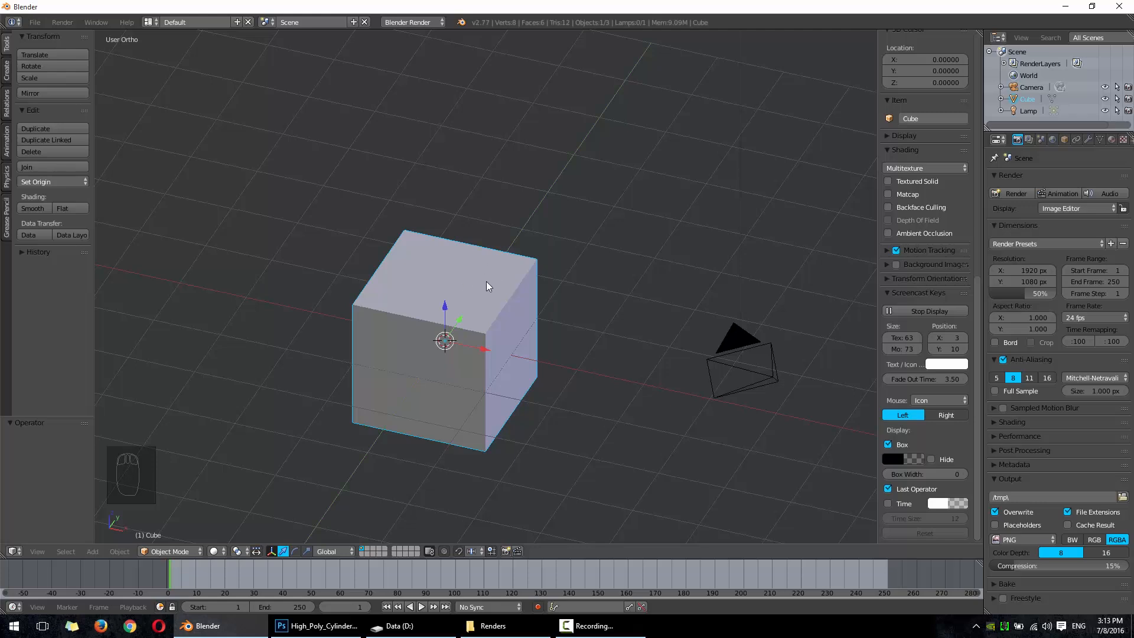
pyautogui.rightClick(550, 19)
pyautogui.click(608, 77)
pyautogui.moveTo(497, 250); pyautogui.dragTo(519, 234, button='middle')
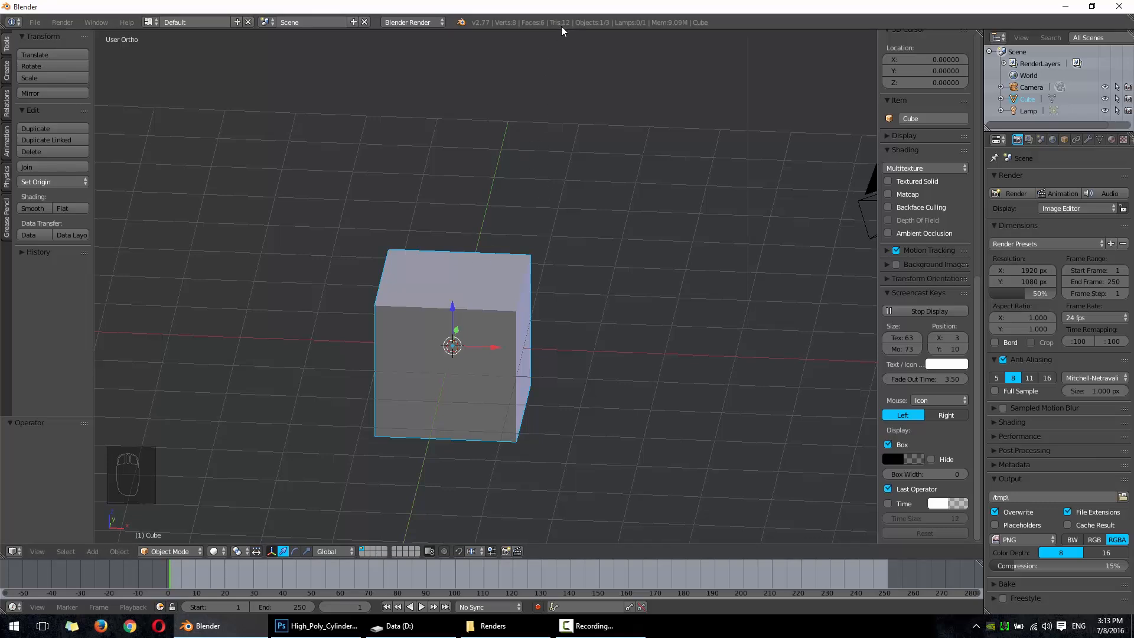
# Step: Examine the cube in orthographic projection from an angle, and inspect it closely in the front view
pyautogui.moveTo(545, 184); pyautogui.dragTo(534, 220, button='middle')
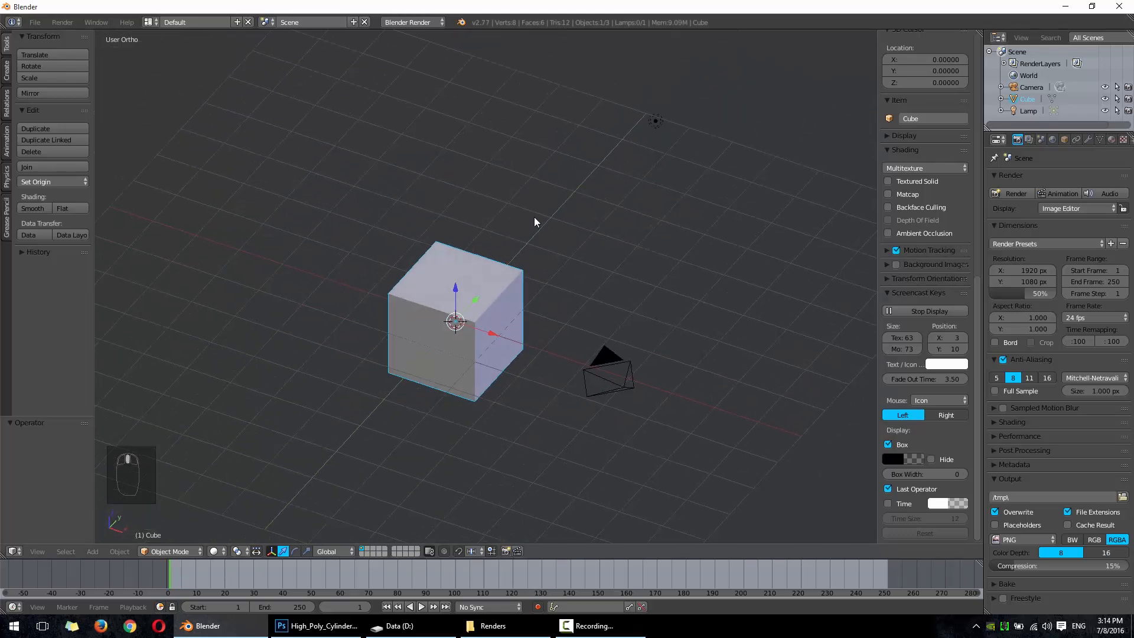
pyautogui.scroll(2, 405, 432)
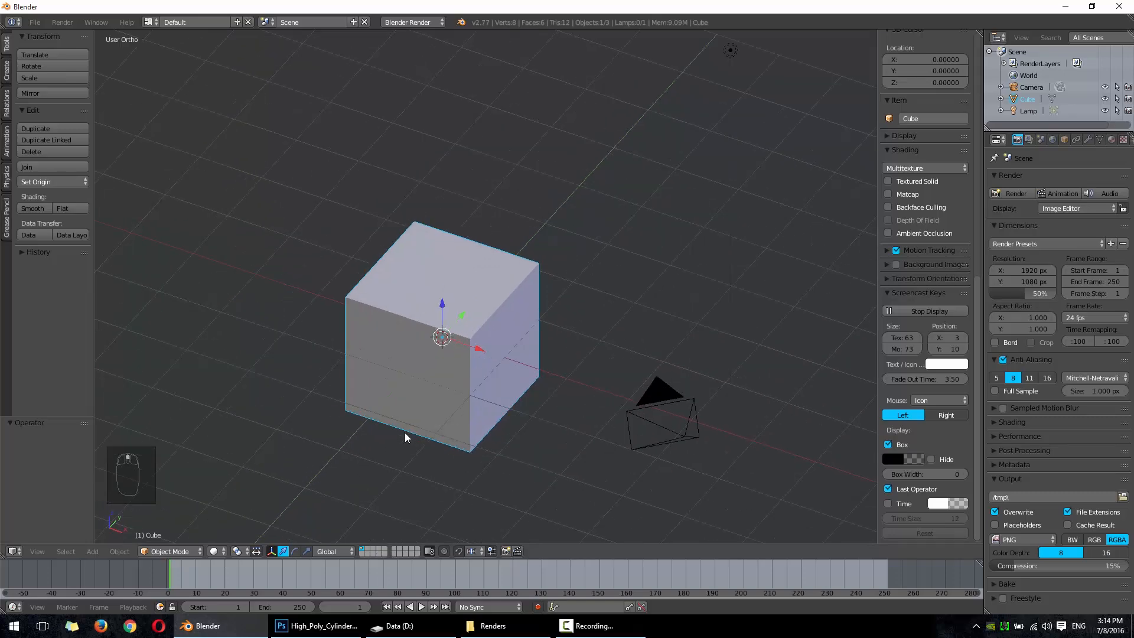
pyautogui.moveTo(489, 342); pyautogui.dragTo(521, 303, button='middle')
pyautogui.press('KP_1')
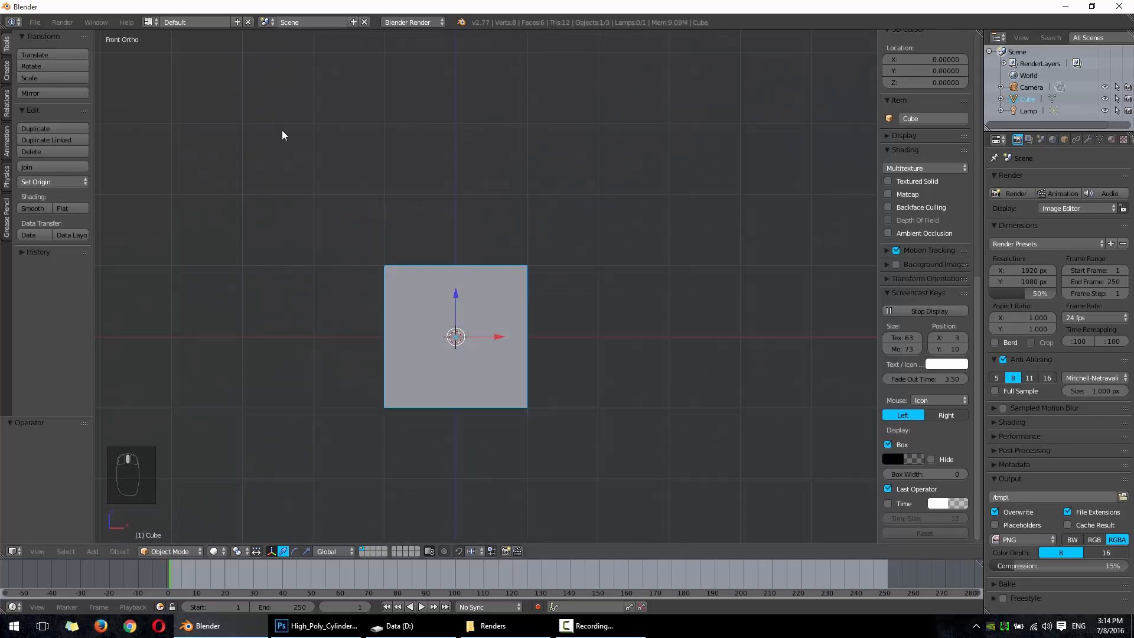
pyautogui.scroll(4, 547, 380)
pyautogui.keyDown('shift'); pyautogui.moveTo(547, 380); pyautogui.dragTo(547, 309, button='middle'); pyautogui.keyUp('shift')
pyautogui.scroll(2, 550, 309)
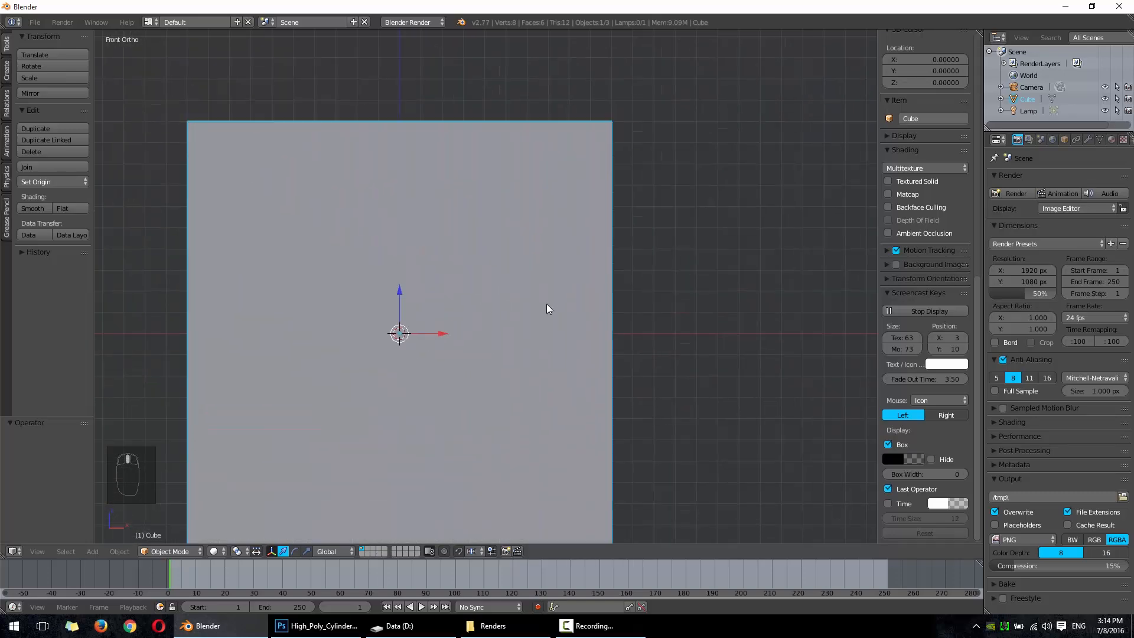
pyautogui.scroll(-2, 548, 309)
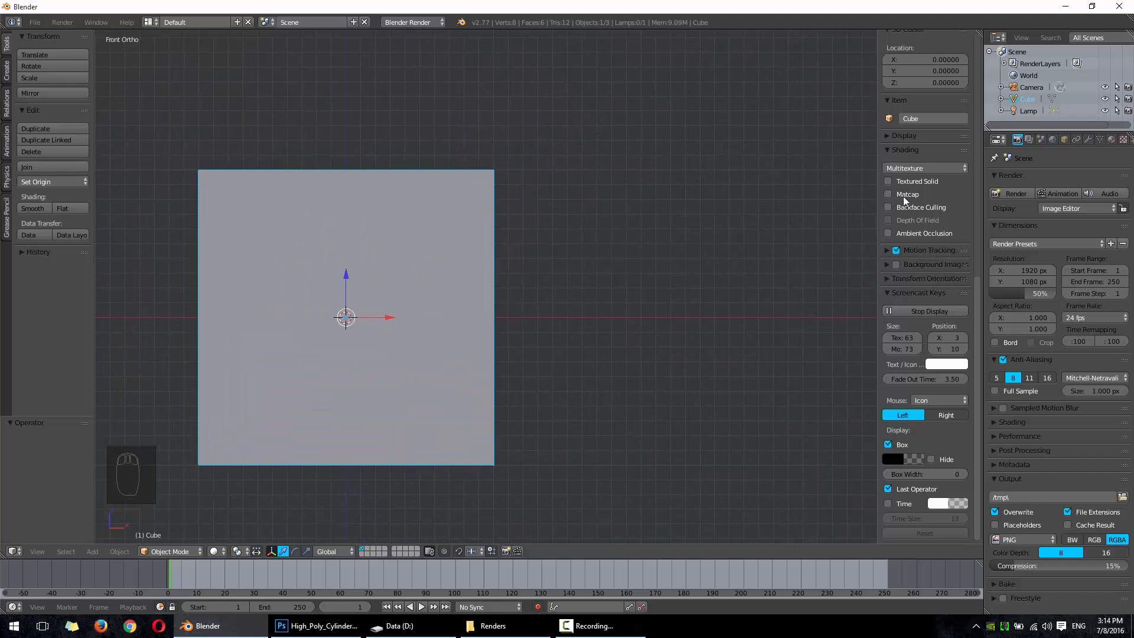
# Step: Widen the properties editor and set the scene's unit system to Metric
pyautogui.click(1042, 141)
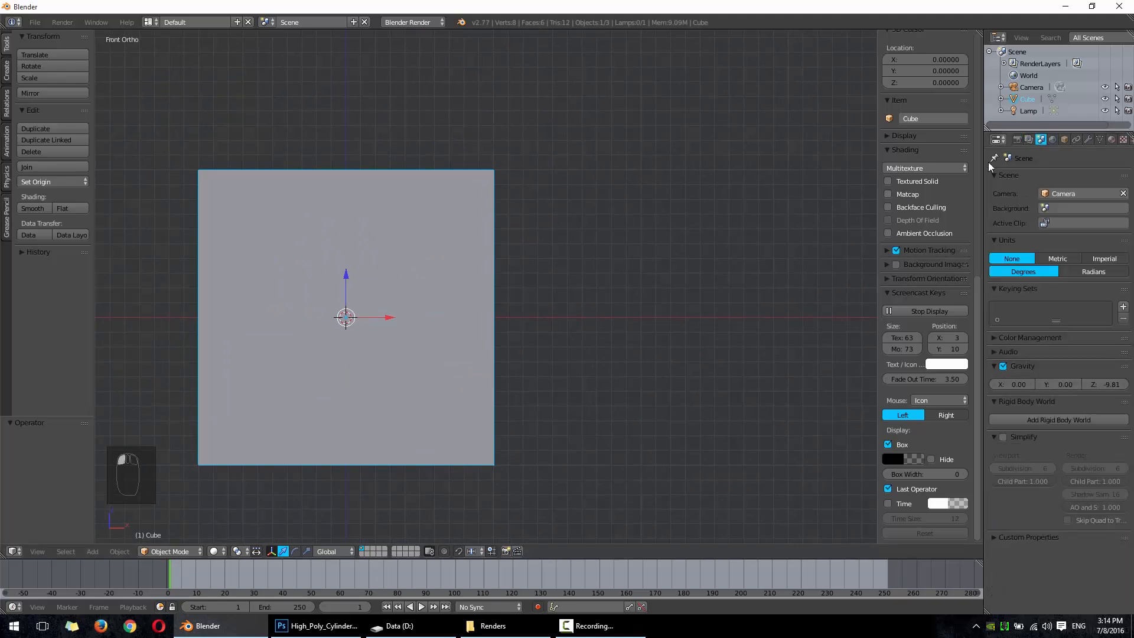
pyautogui.moveTo(983, 164); pyautogui.dragTo(843, 166)
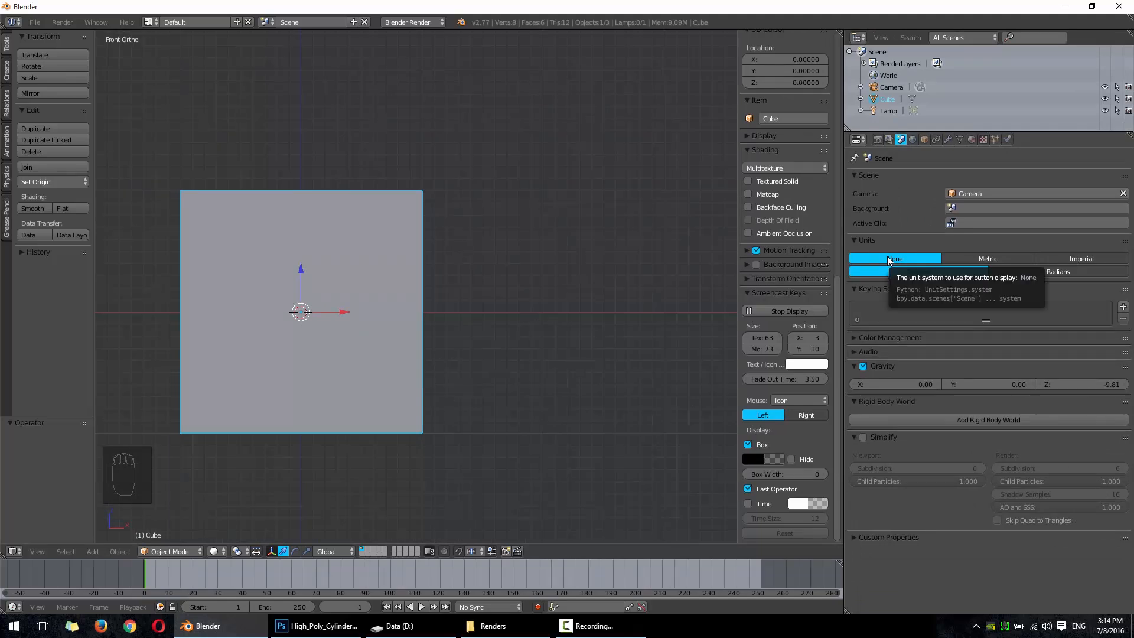
pyautogui.click(975, 259)
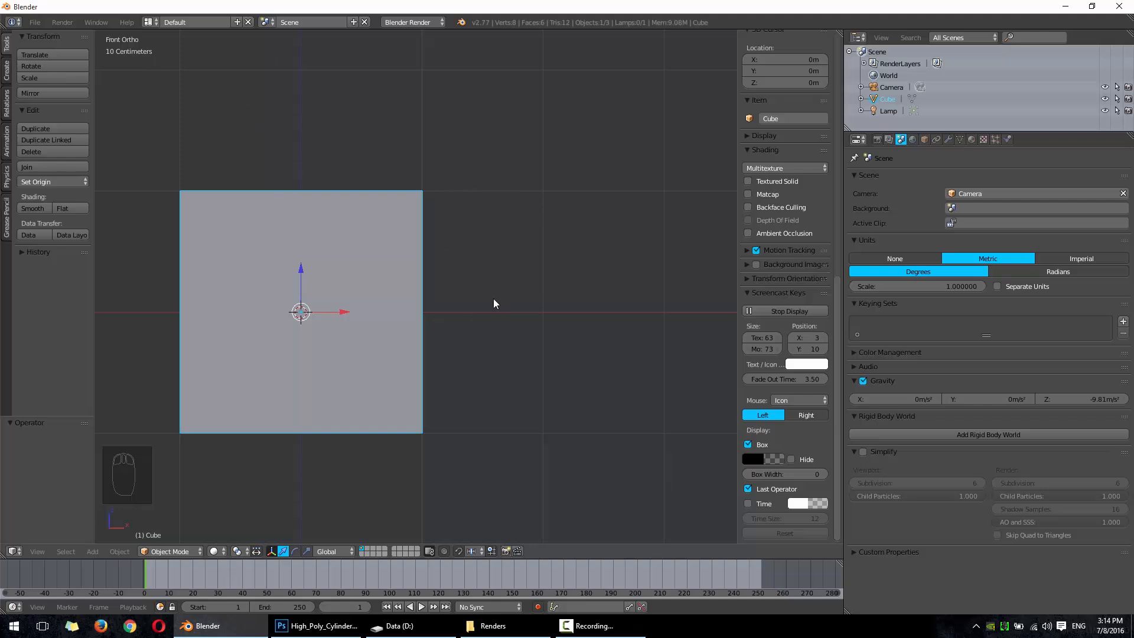
# Step: Examine the cube's metric grid scale and its transform and dimension values, viewing it from the front and at an angle
pyautogui.scroll(3, 494, 303)
pyautogui.scroll(-4, 496, 299)
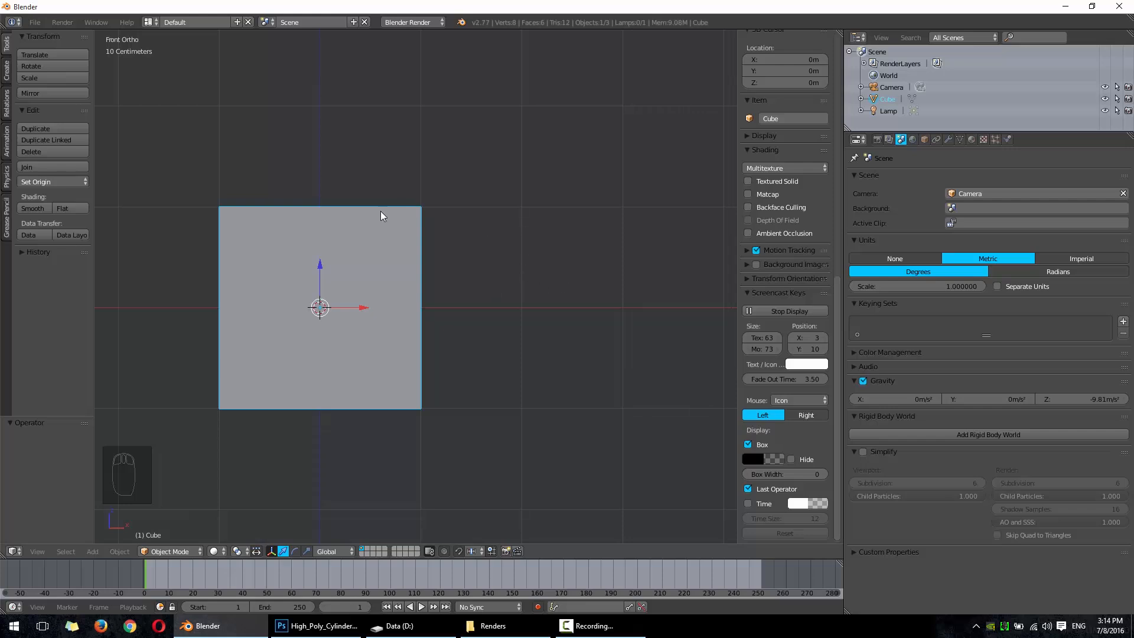
pyautogui.keyDown('shift'); pyautogui.moveTo(311, 215); pyautogui.dragTo(390, 219, button='middle'); pyautogui.keyUp('shift')
pyautogui.scroll(1, 467, 331)
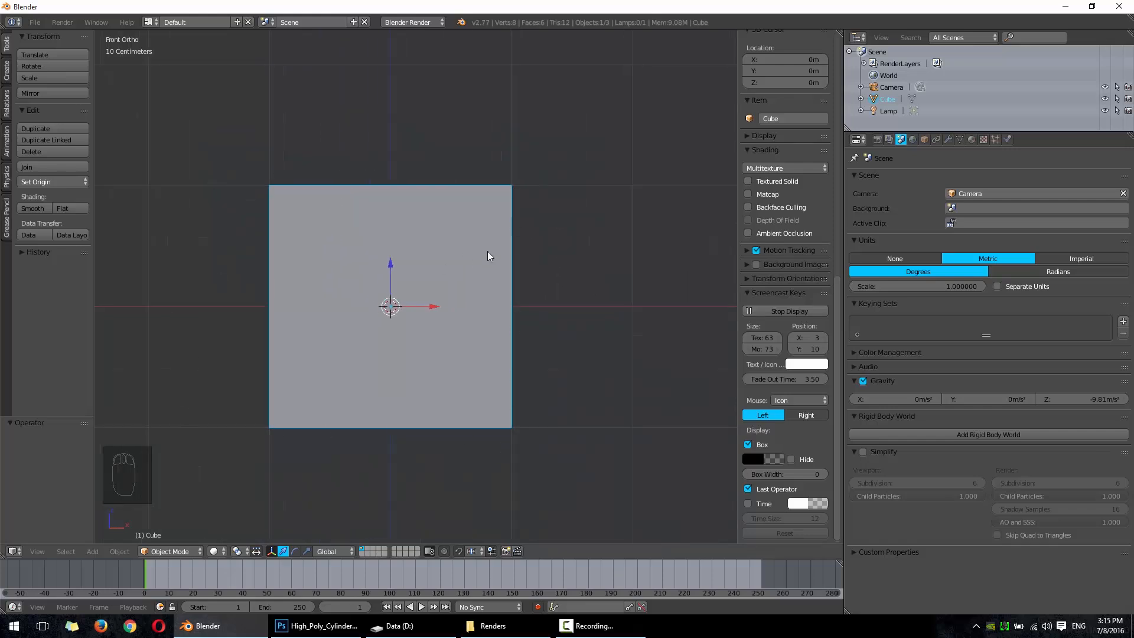
pyautogui.scroll(15, 787, 229)
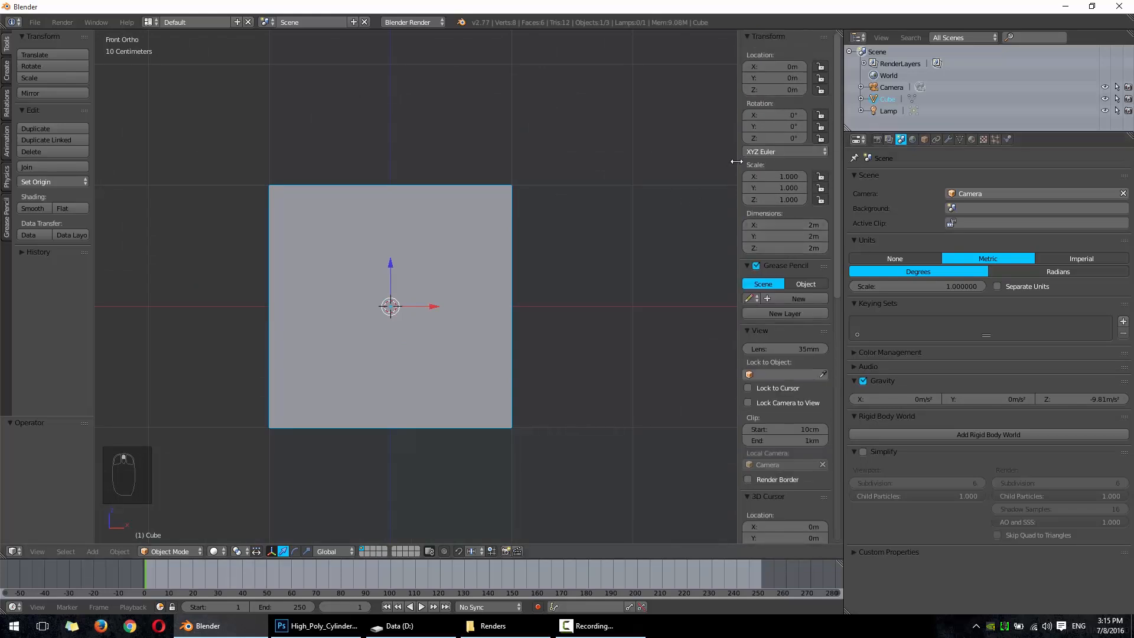
pyautogui.press('n')
pyautogui.press('n')
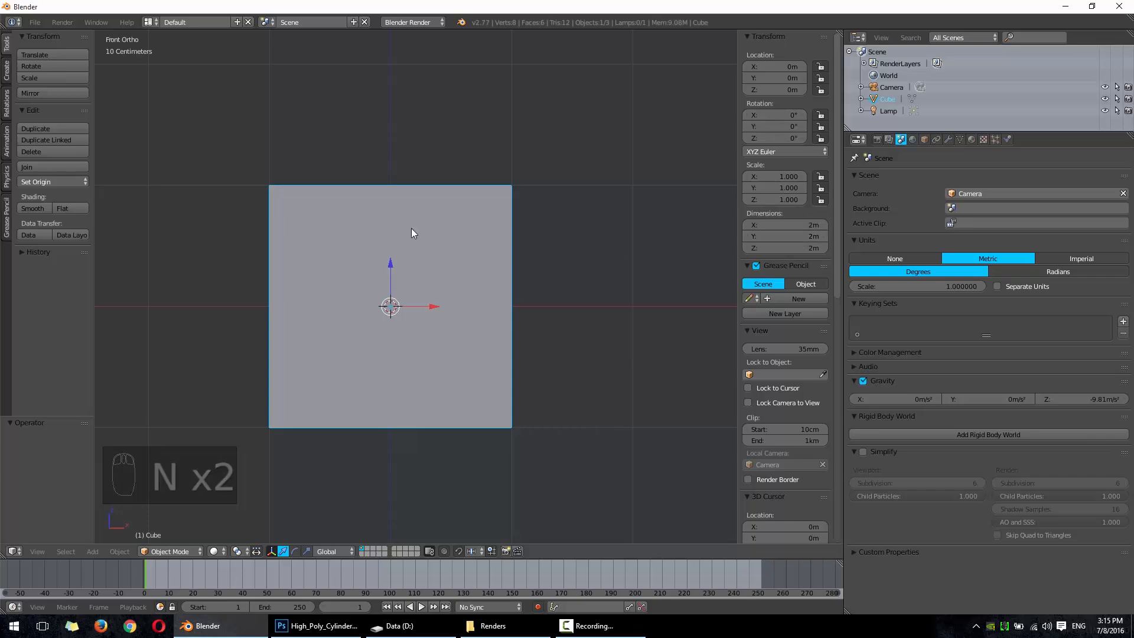
pyautogui.moveTo(526, 172); pyautogui.dragTo(469, 208, button='middle')
pyautogui.moveTo(365, 332); pyautogui.dragTo(505, 302, button='middle')
pyautogui.scroll(2, 441, 339)
pyautogui.scroll(-1, 432, 311)
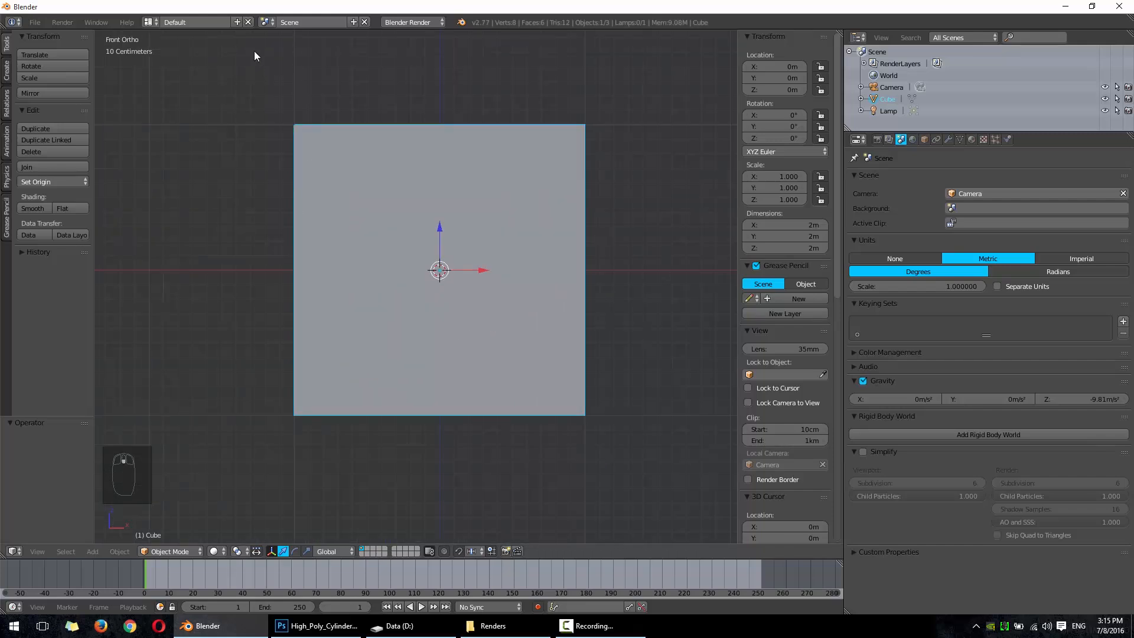
# Step: Load screen01.png from the desktop into the 3D view as a background image and restore the maximized window
pyautogui.moveTo(240, 12); pyautogui.dragTo(375, 37)
pyautogui.moveTo(59, 291); pyautogui.dragTo(166, 200)
pyautogui.moveTo(280, 37); pyautogui.dragTo(303, 36)
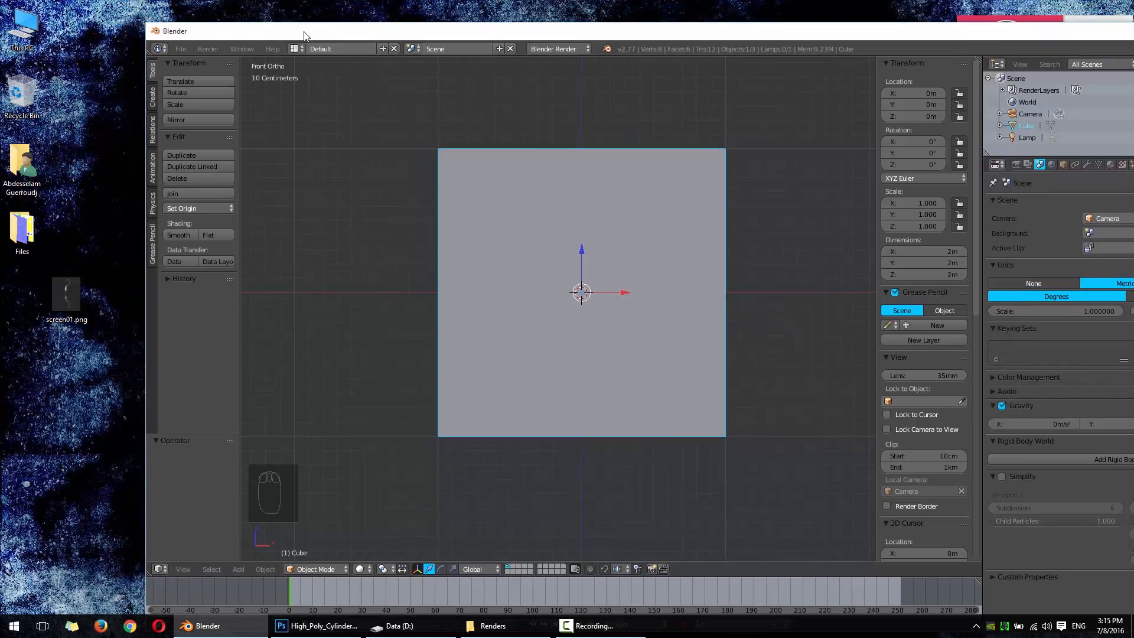
pyautogui.moveTo(75, 293); pyautogui.dragTo(180, 291)
pyautogui.moveTo(313, 291); pyautogui.dragTo(356, 291)
pyautogui.doubleClick(619, 40)
# Step: Examine the bow reference image behind the cube in the front view at several zoom levels
pyautogui.scroll(-6, 594, 313)
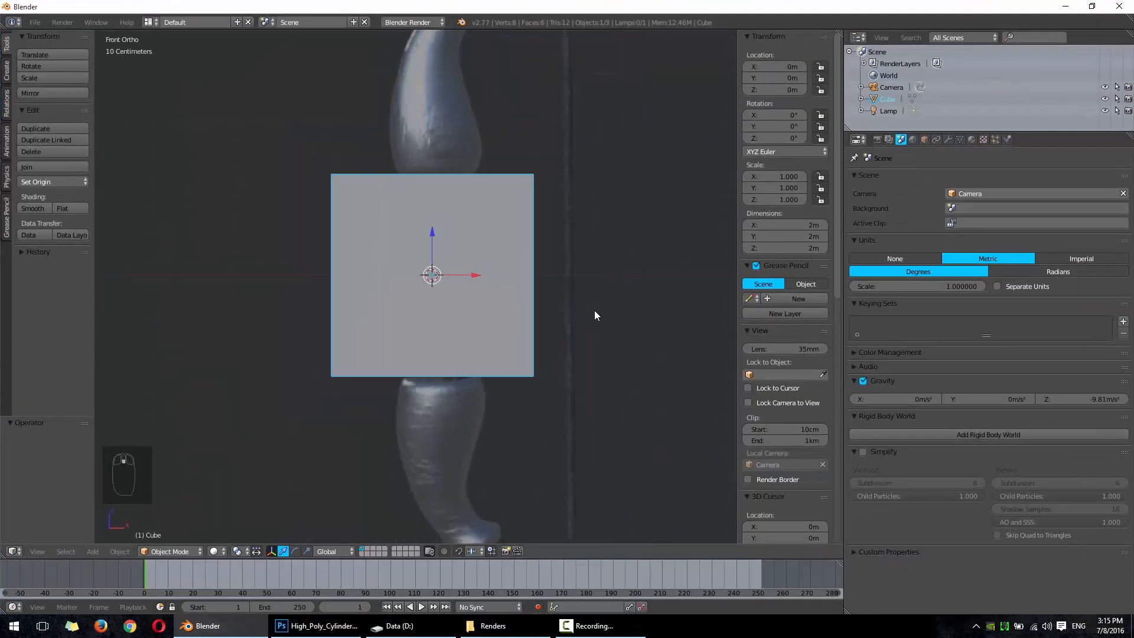
pyautogui.scroll(-2, 484, 340)
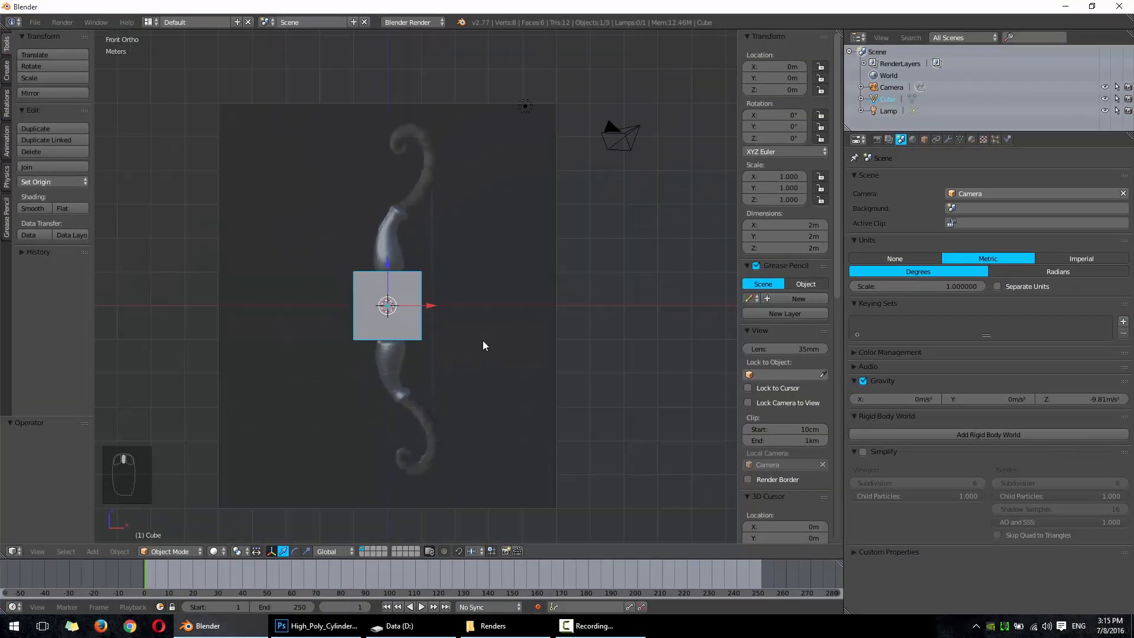
pyautogui.scroll(6, 389, 327)
pyautogui.keyDown('shift'); pyautogui.moveTo(440, 301); pyautogui.dragTo(447, 271, button='middle'); pyautogui.keyUp('shift')
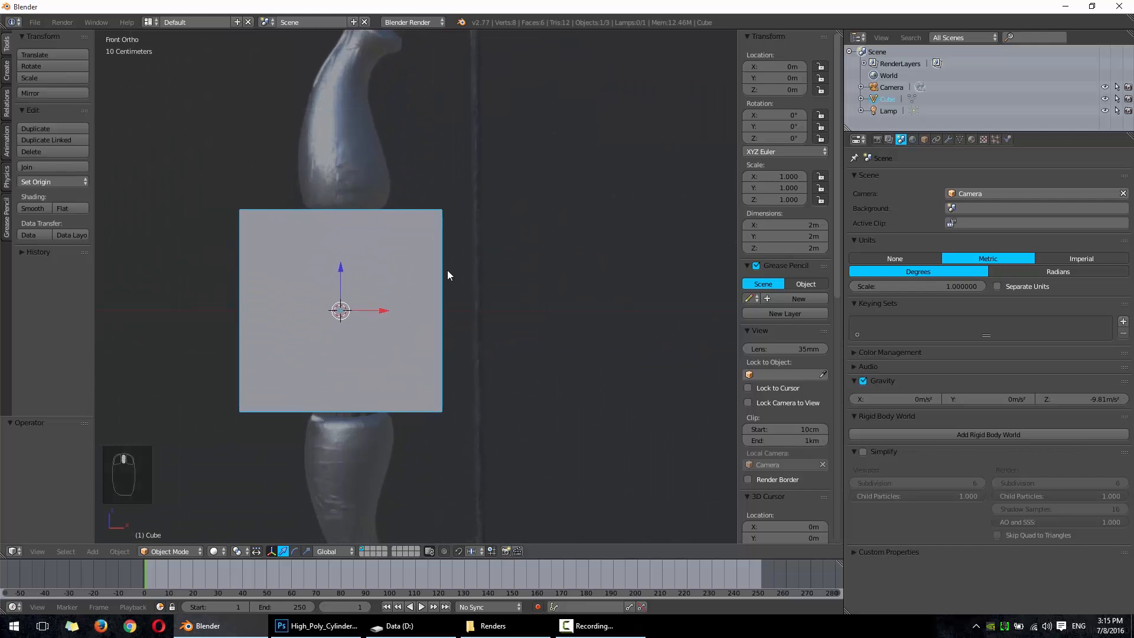
pyautogui.scroll(-1, 413, 270)
pyautogui.keyDown('shift'); pyautogui.moveTo(404, 335); pyautogui.dragTo(456, 307, button='middle'); pyautogui.keyUp('shift')
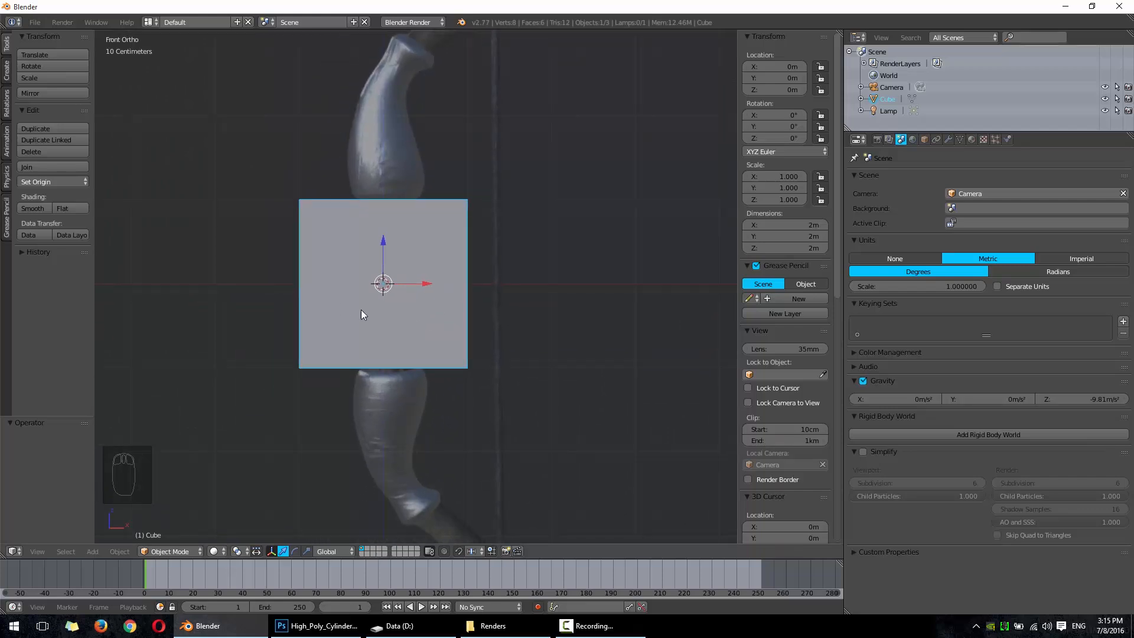
pyautogui.scroll(-3, 396, 319)
pyautogui.scroll(6, 396, 319)
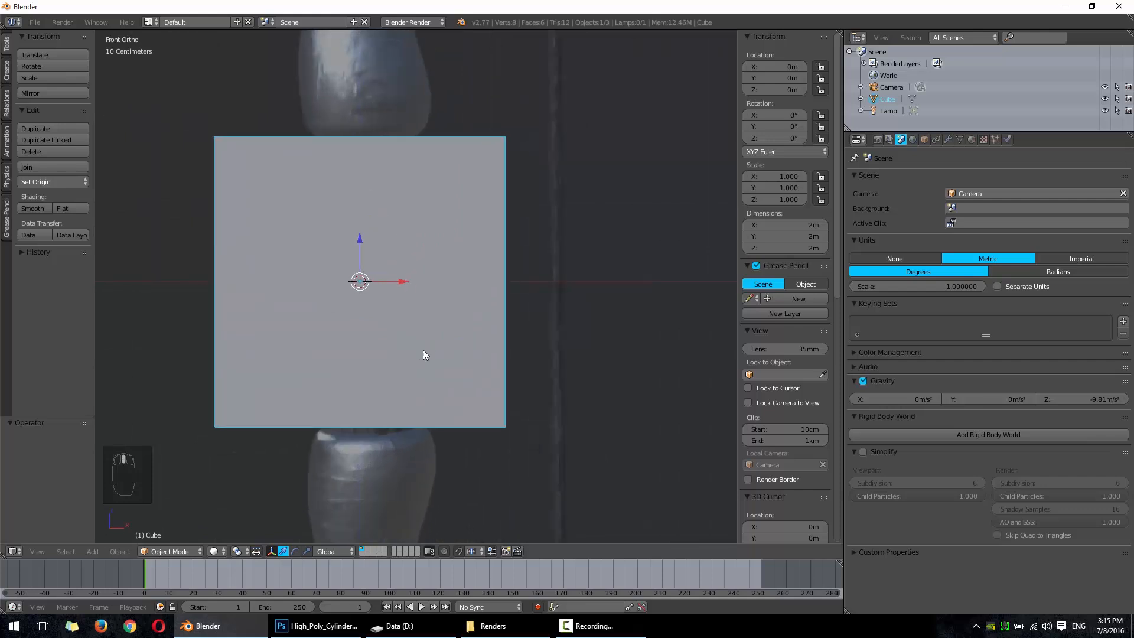
pyautogui.scroll(-4, 431, 354)
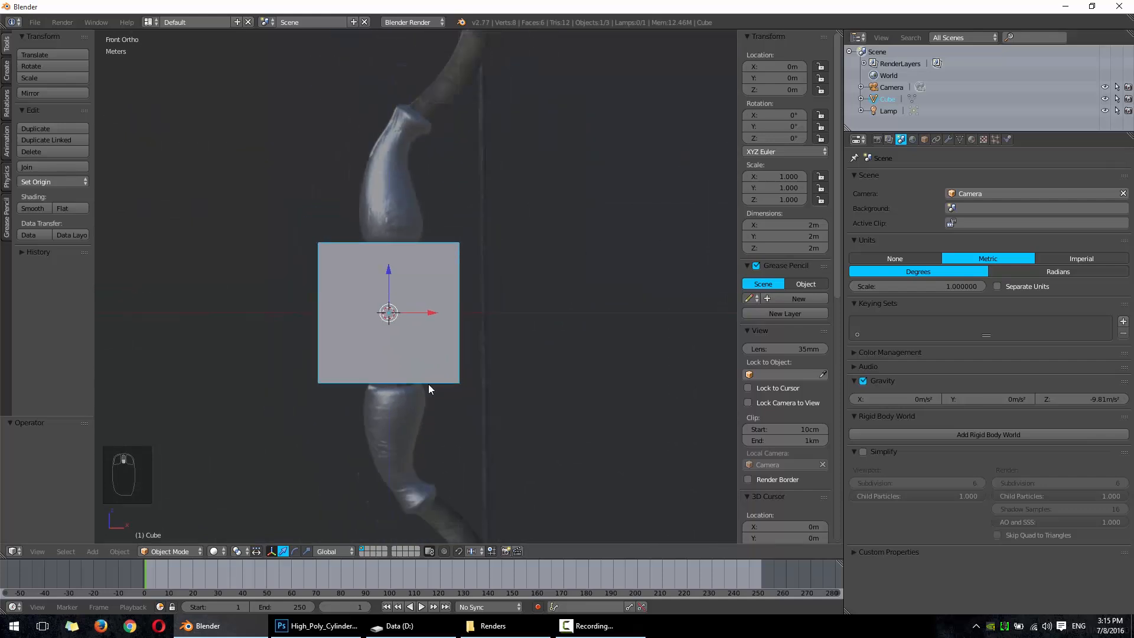
pyautogui.scroll(1, 429, 385)
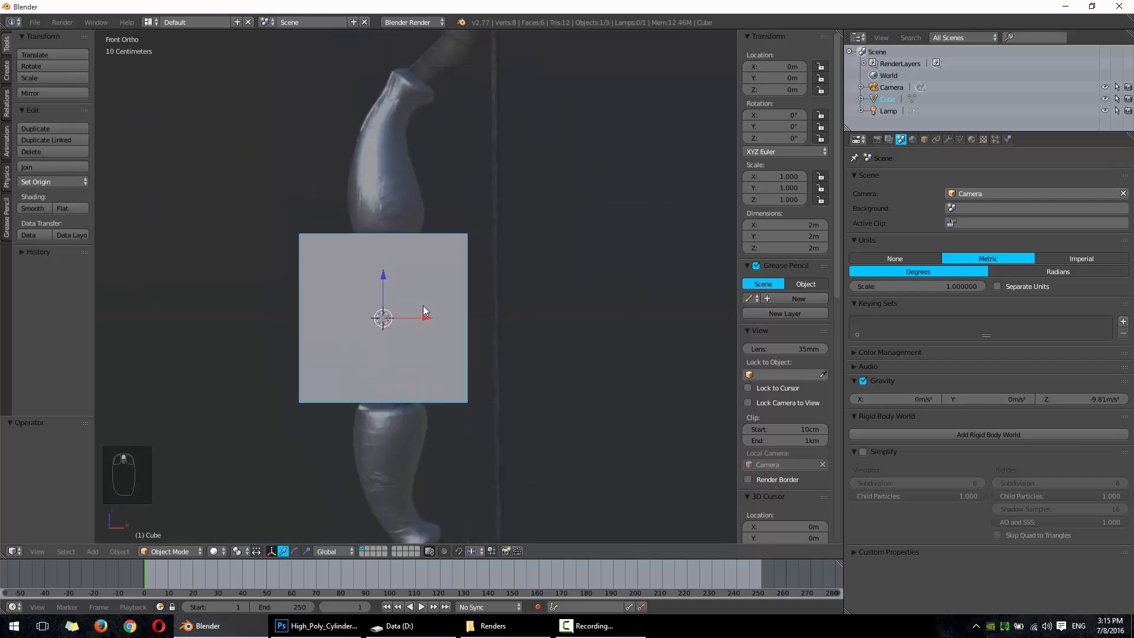
# Step: Toggle the cube between Edit Mode and Object Mode, ending in Edit Mode
pyautogui.scroll(3, 423, 307)
pyautogui.press('Tab')
pyautogui.keyDown('shift'); pyautogui.moveTo(381, 287); pyautogui.dragTo(443, 261, button='middle'); pyautogui.keyUp('shift')
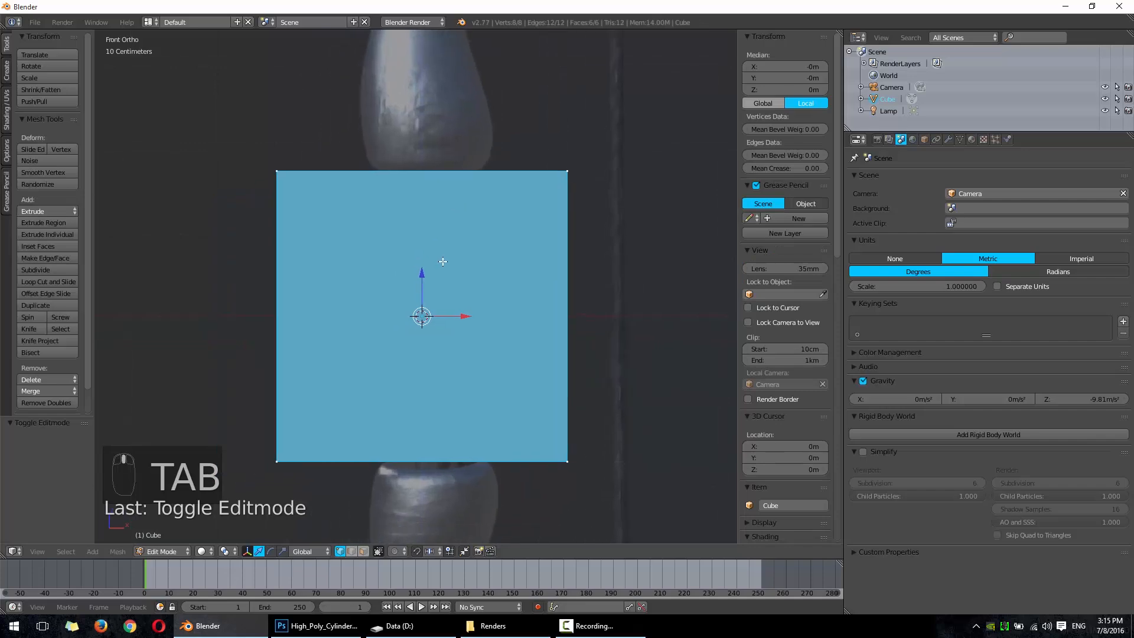
pyautogui.press('Tab')
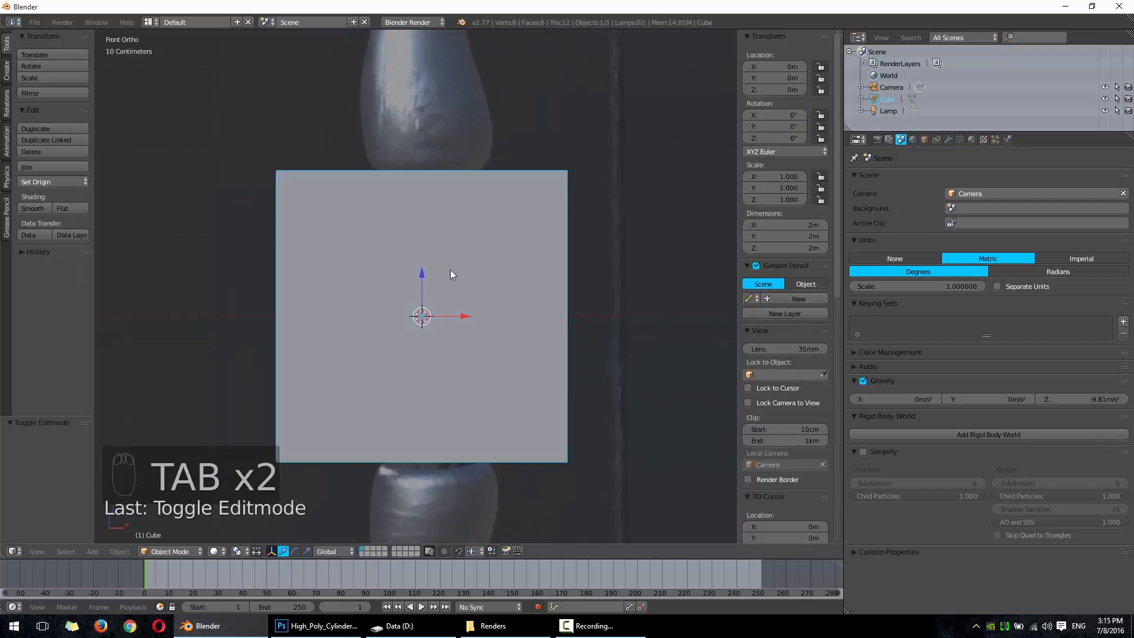
pyautogui.press('Tab')
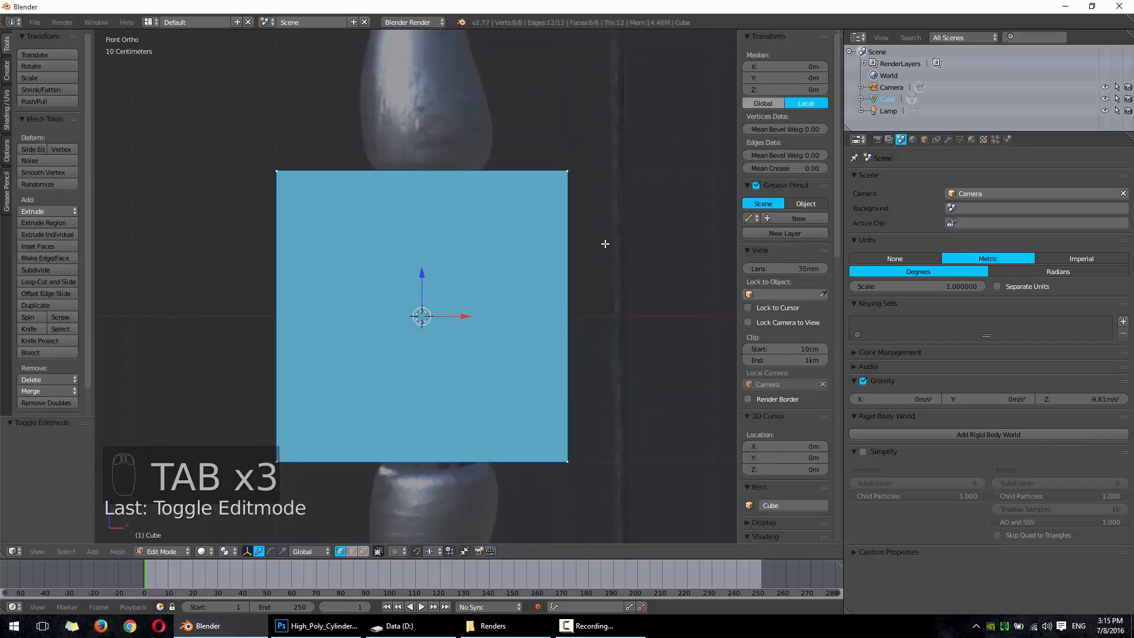
# Step: Select the corner vertices of the cube's top face one at a time in an angled view
pyautogui.moveTo(605, 244); pyautogui.dragTo(546, 284, button='middle')
pyautogui.rightClick(353, 119)
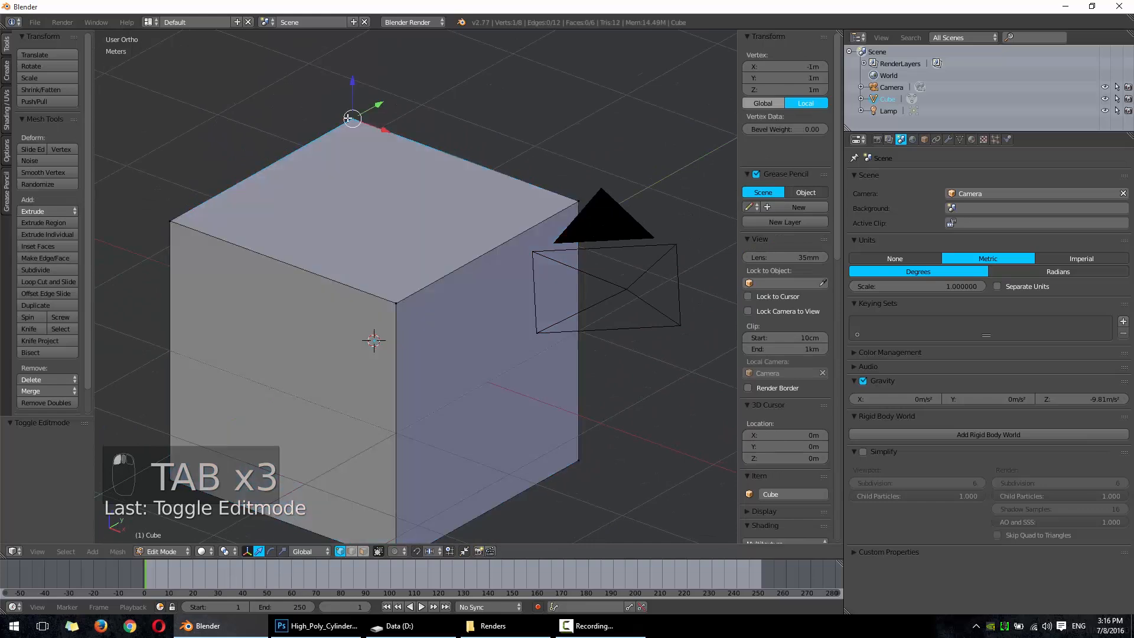
pyautogui.rightClick(171, 222)
pyautogui.rightClick(396, 303)
pyautogui.rightClick(544, 218)
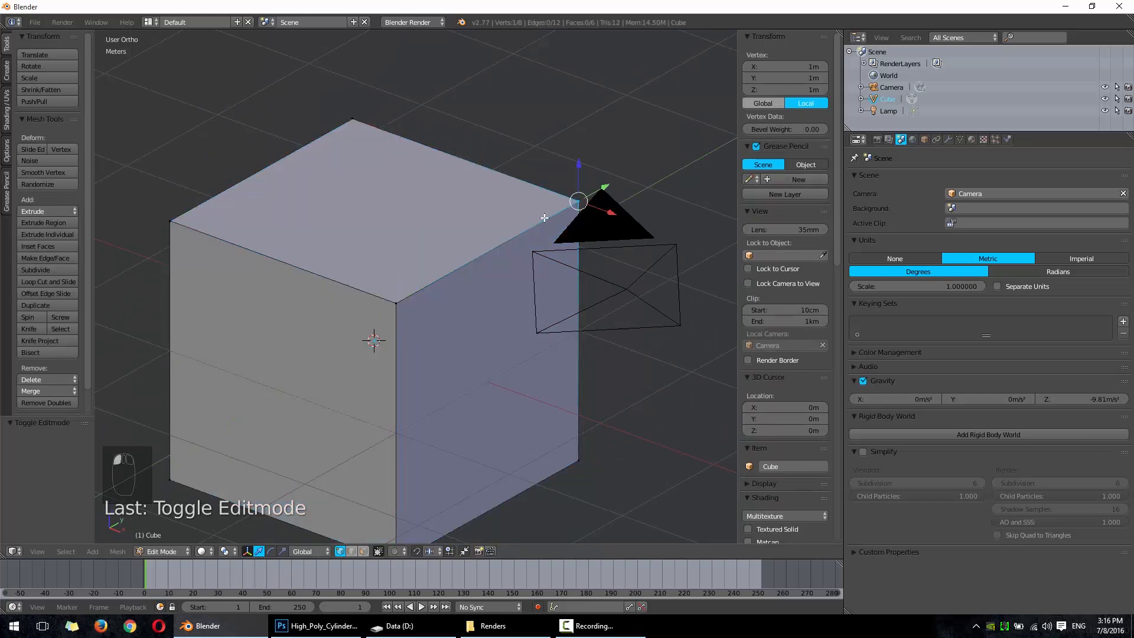
# Step: Switch to edge selection and select two front edges of the cube's top face and its front vertical edge individually
pyautogui.click(353, 551)
pyautogui.click(352, 551)
pyautogui.rightClick(340, 278)
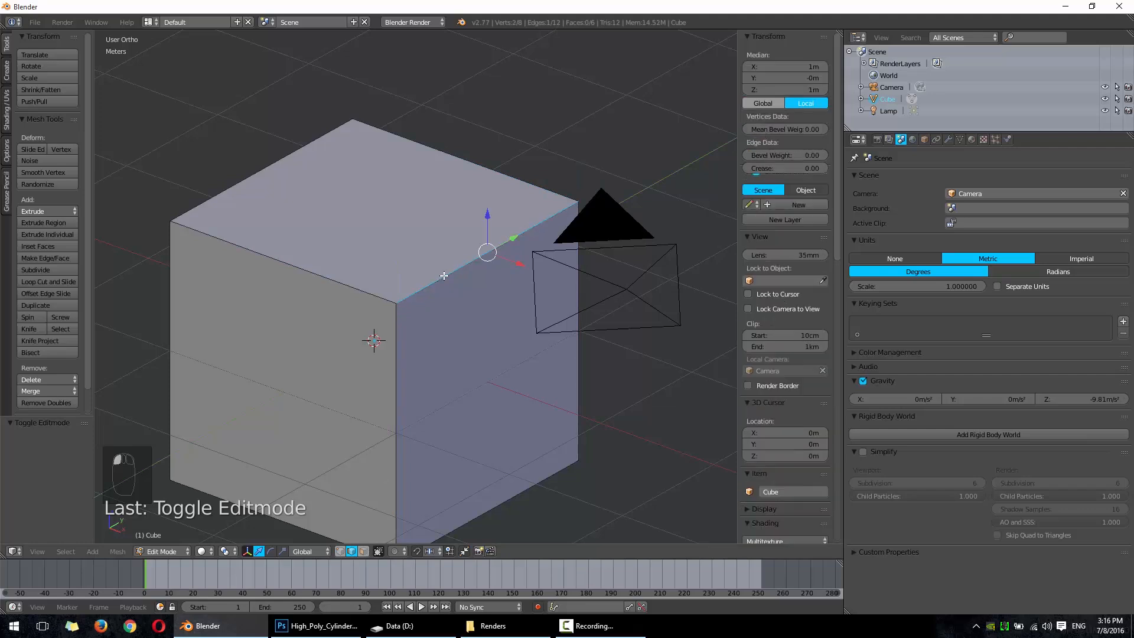
pyautogui.rightClick(429, 284)
pyautogui.rightClick(394, 359)
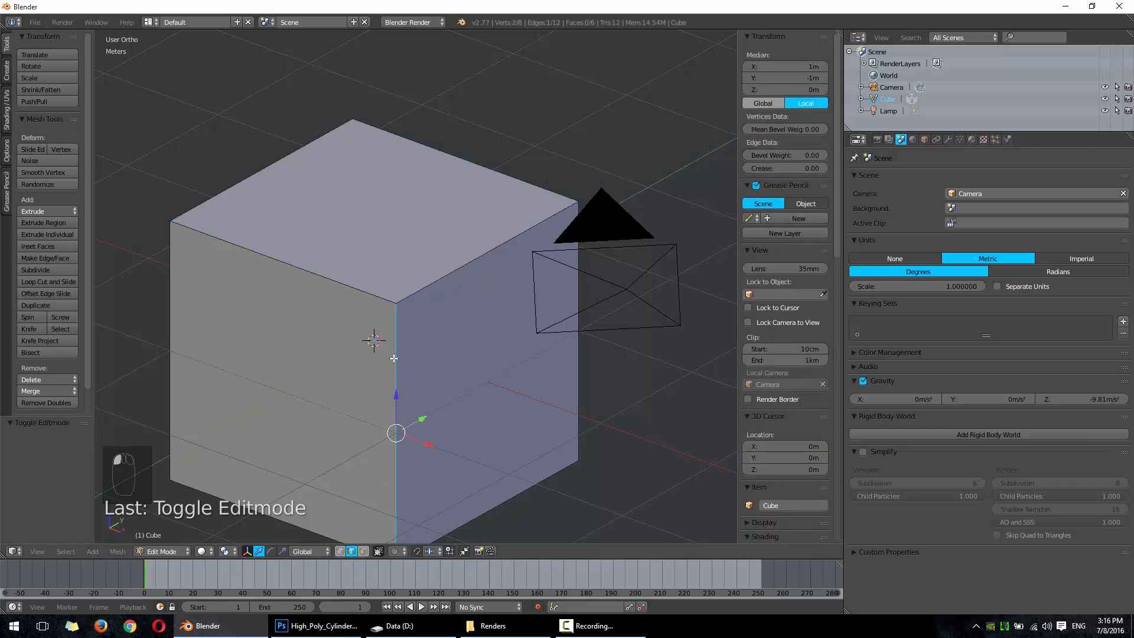
# Step: Switch to face selection and select the cube's right side face and front face individually
pyautogui.click(364, 554)
pyautogui.rightClick(492, 391)
pyautogui.rightClick(307, 401)
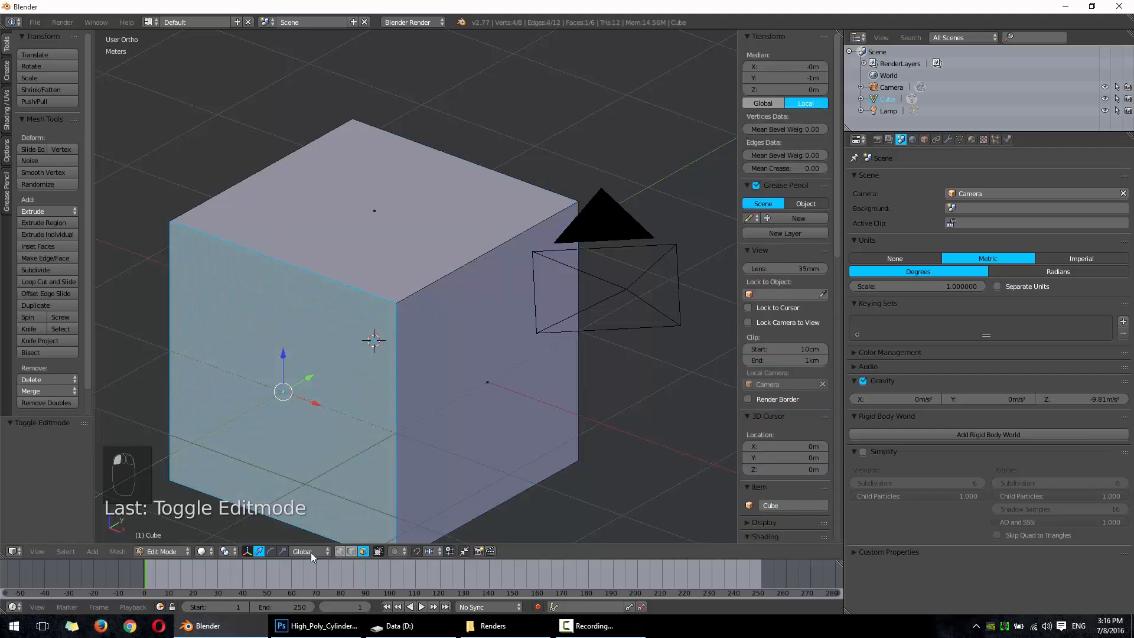
# Step: Return to vertex selection and select the upper left corner vertex of the cube's front face
pyautogui.click(340, 551)
pyautogui.rightClick(405, 313)
pyautogui.rightClick(190, 231)
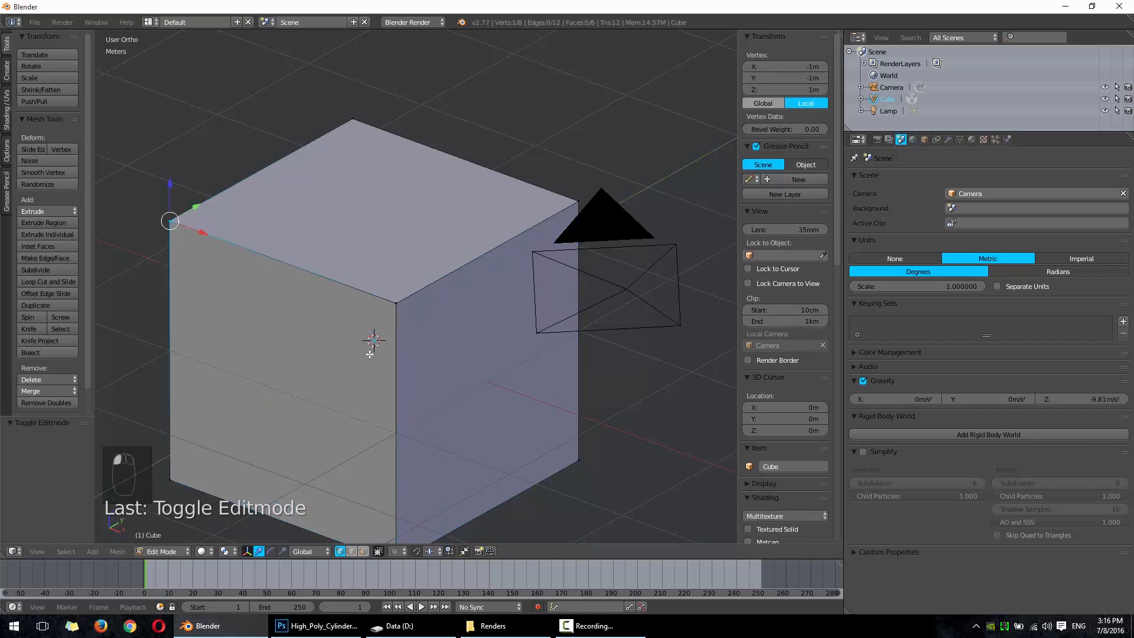
# Step: Return to the front view and switch the cube between Object Mode and Edit Mode several times, ending in Edit Mode
pyautogui.press('KP_1')
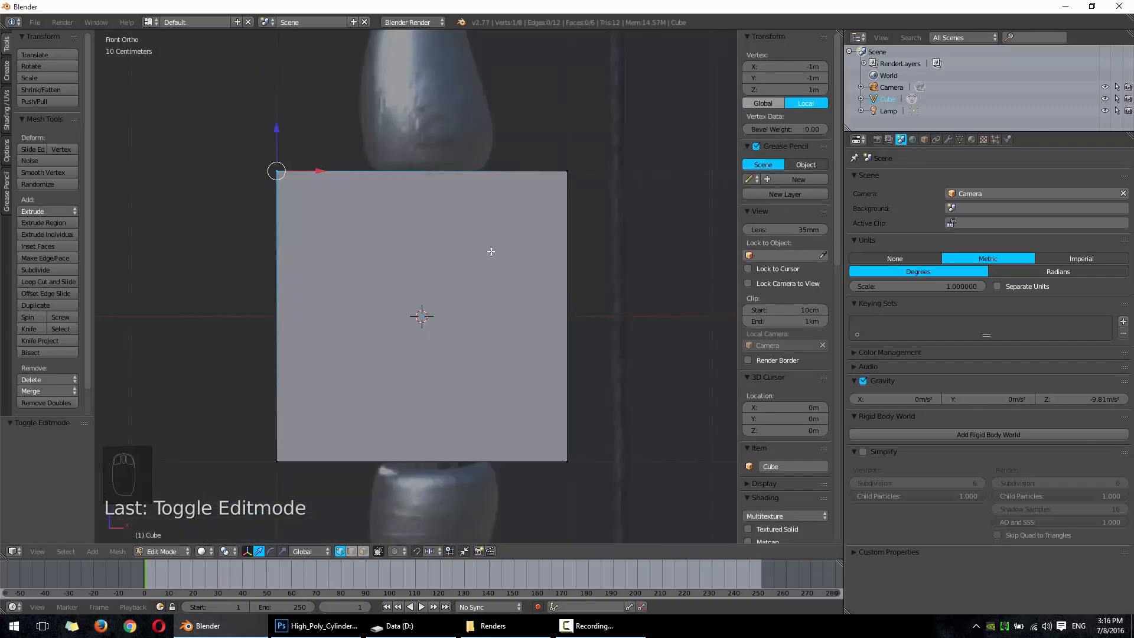
pyautogui.press('Tab')
pyautogui.press('Tab')
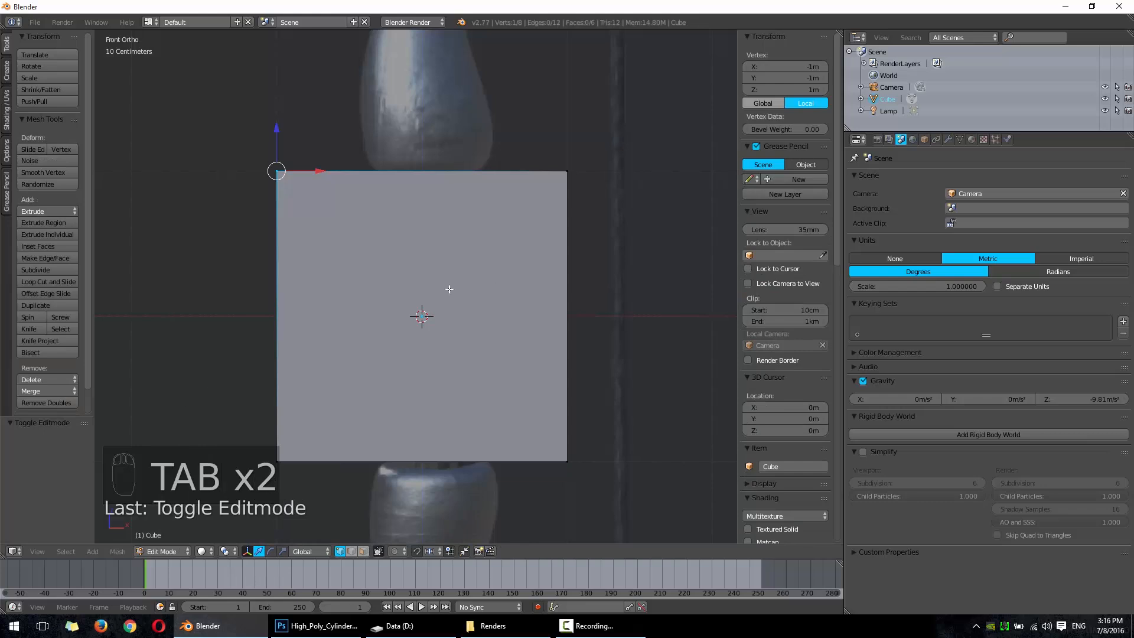
pyautogui.click(162, 552)
pyautogui.click(182, 538)
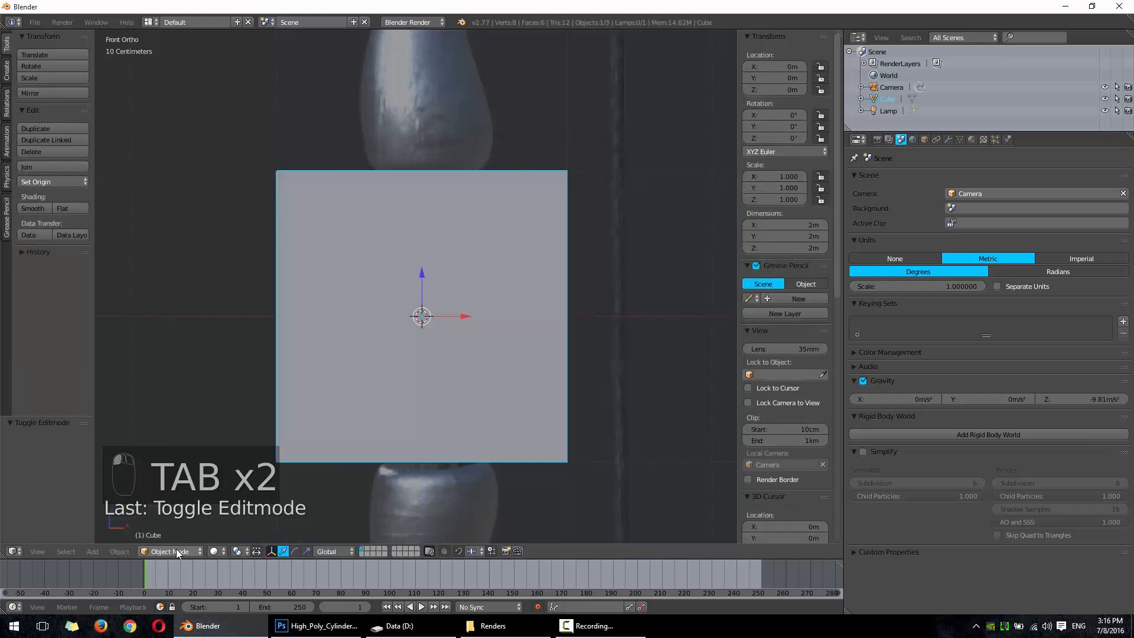
pyautogui.click(162, 551)
pyautogui.click(166, 525)
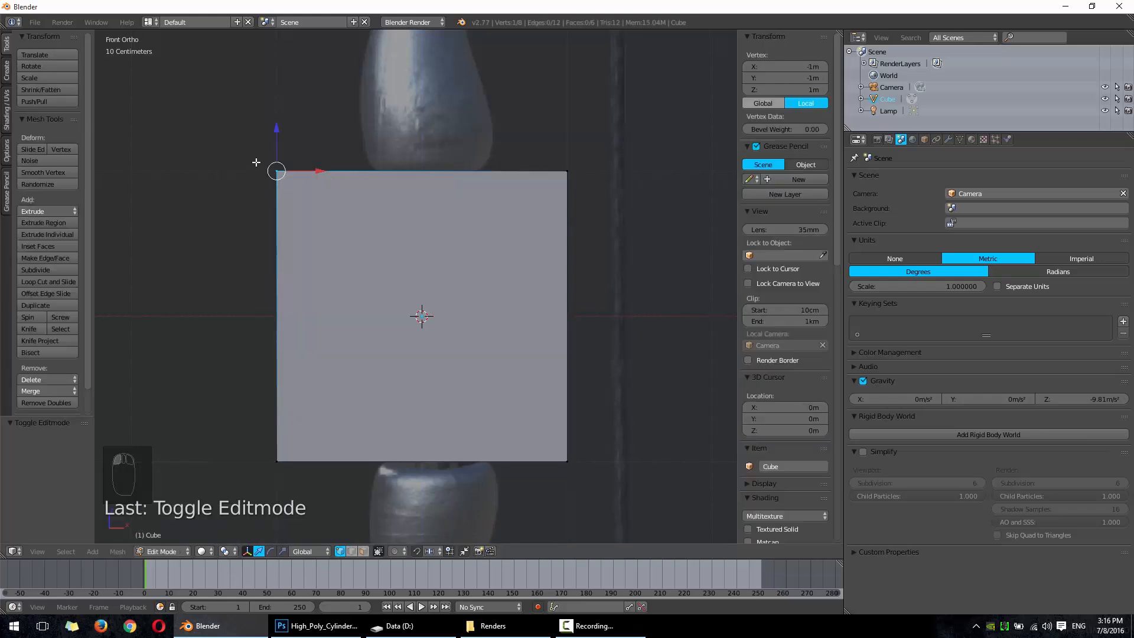
pyautogui.press('Tab')
pyautogui.press('Tab')
pyautogui.press('Tab')
pyautogui.press('Tab')
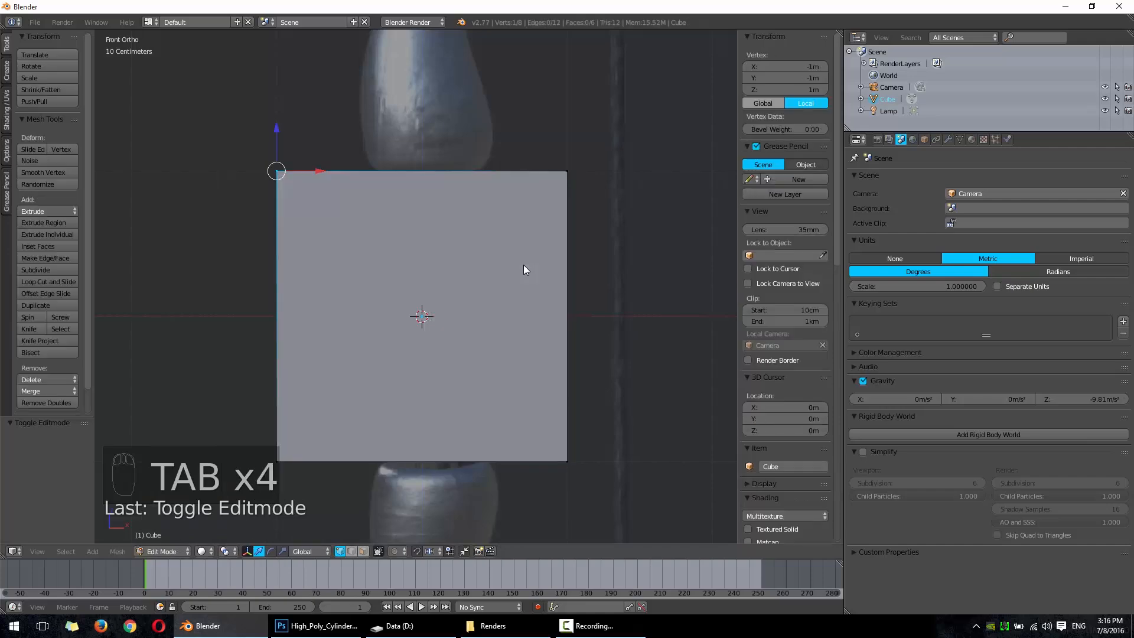
# Step: Switch the viewport to wireframe display so the bow reference shows through the cube
pyautogui.press('z')
pyautogui.moveTo(512, 187); pyautogui.dragTo(465, 219, button='middle')
pyautogui.moveTo(377, 299); pyautogui.dragTo(425, 266, button='middle')
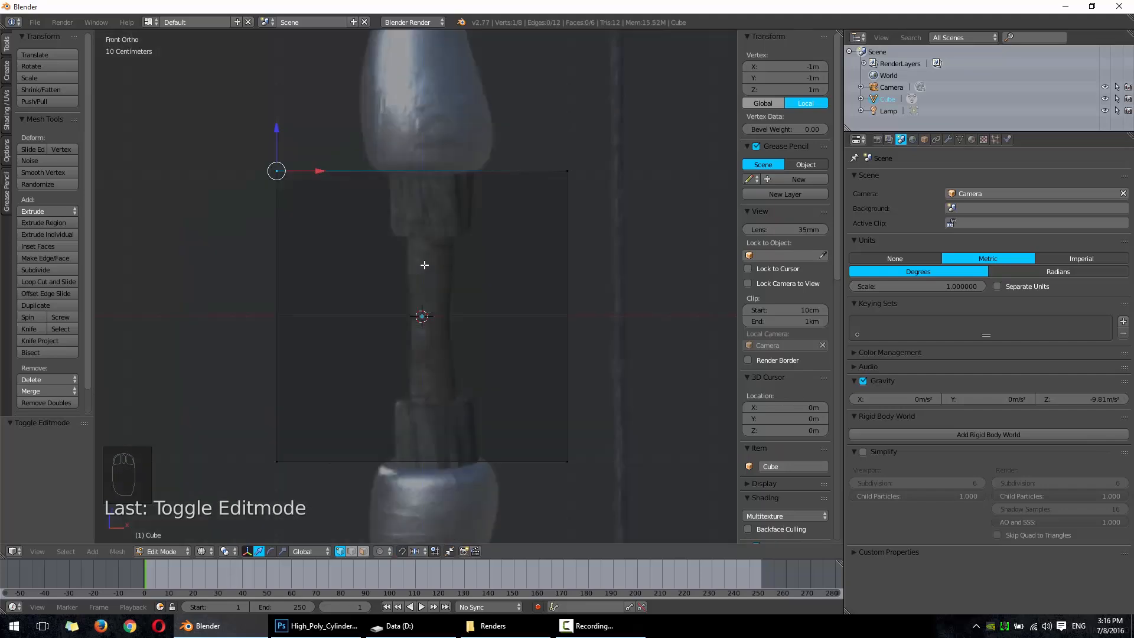
pyautogui.scroll(-1, 424, 265)
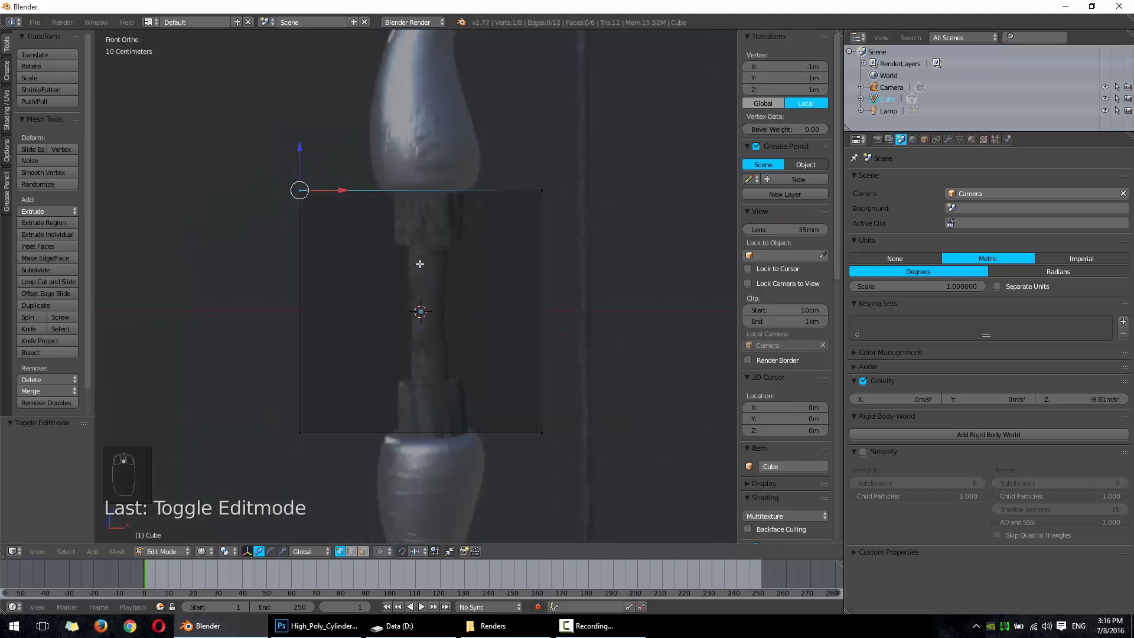
# Step: Select the cube's entire mesh and scale it down uniformly to about 0.631
pyautogui.press('a')
pyautogui.press('a')
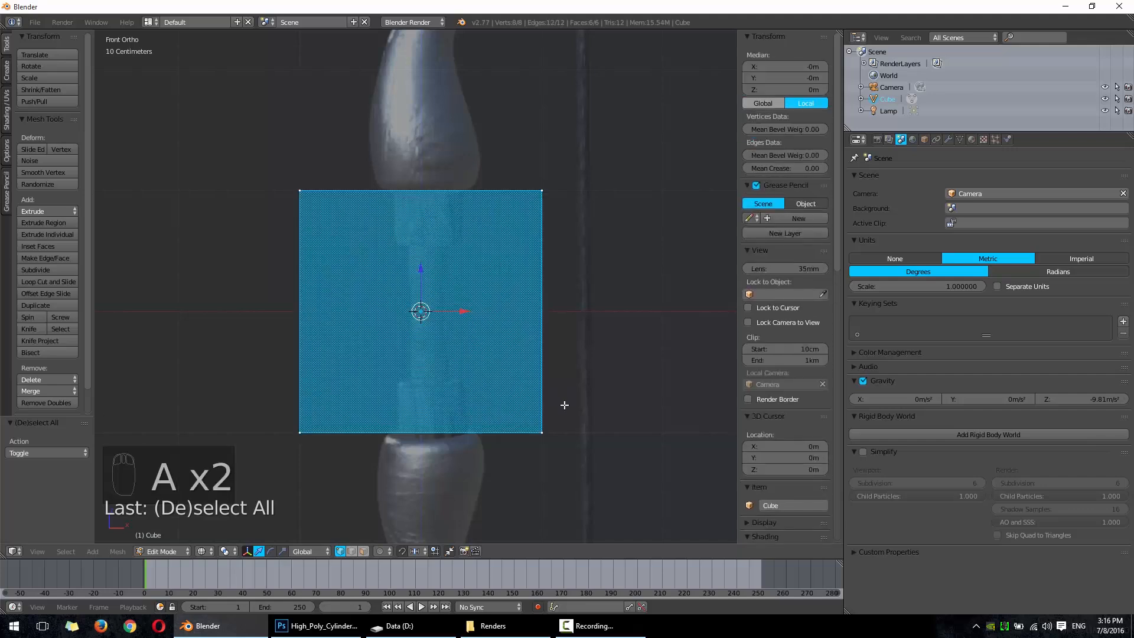
pyautogui.press('s')
pyautogui.click(513, 368)
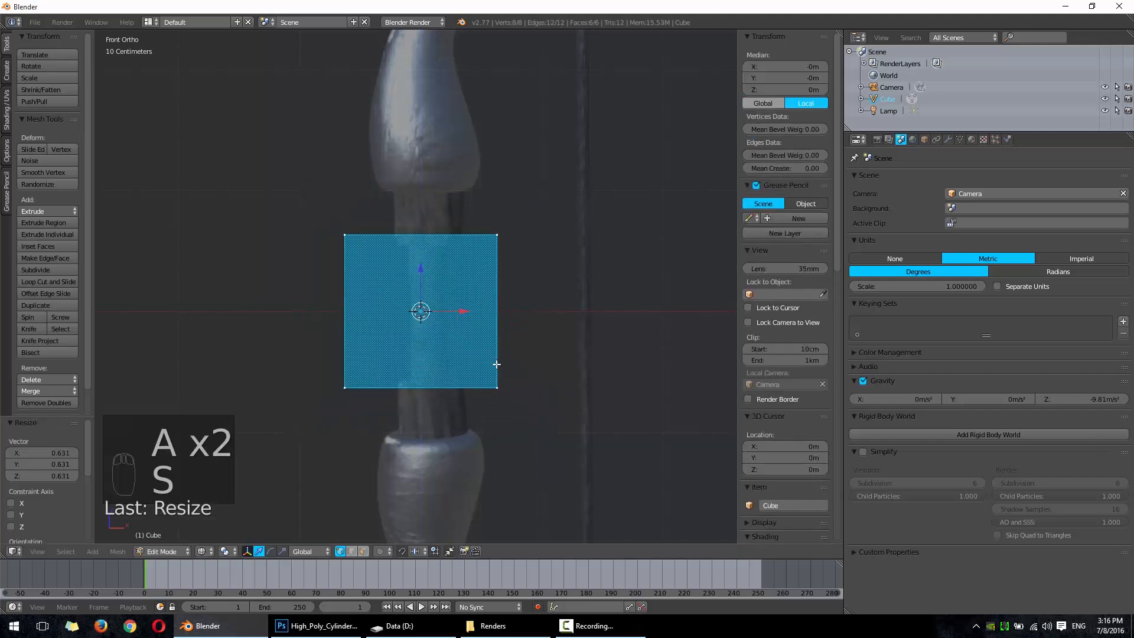
# Step: Return to Object Mode and set the cube's Z dimension to 1 m
pyautogui.press('Tab')
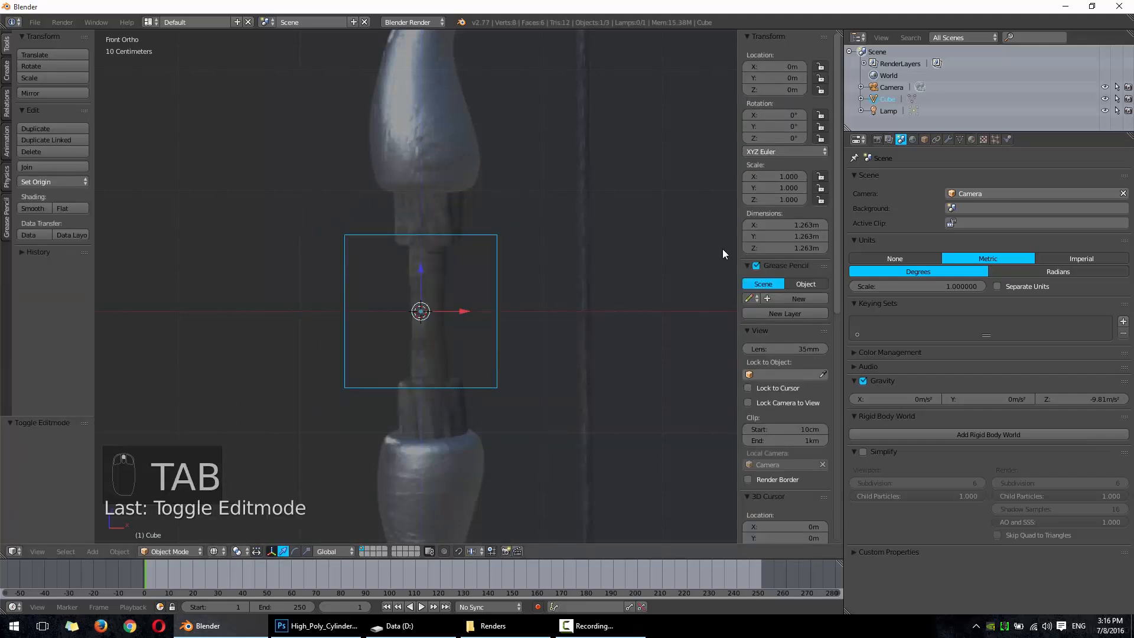
pyautogui.click(778, 236)
pyautogui.click(784, 253)
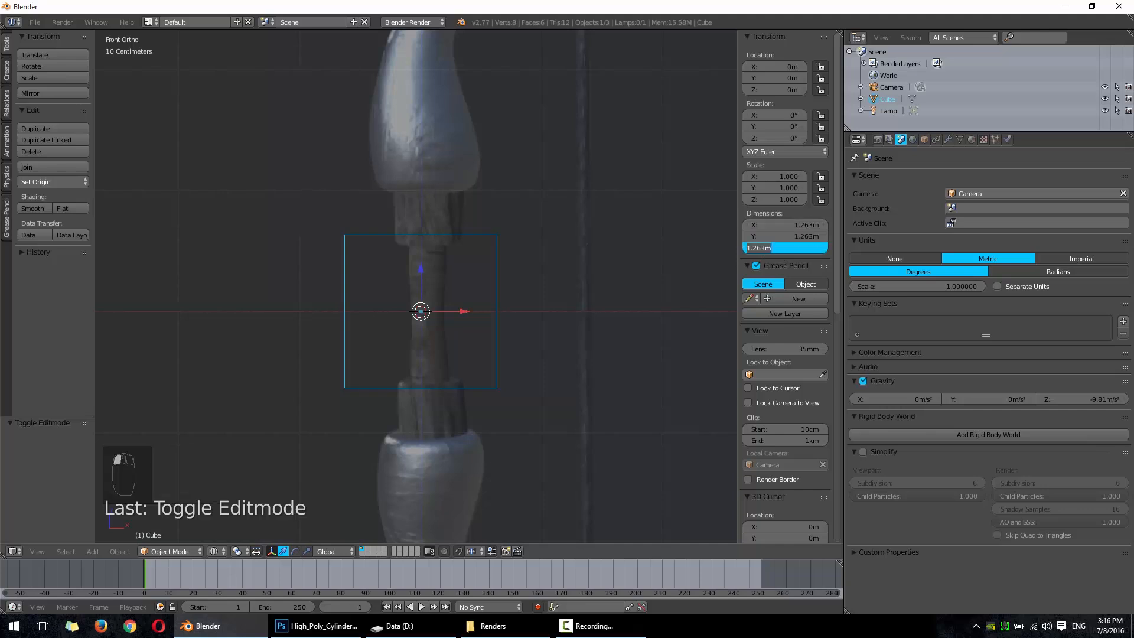
pyautogui.write('1')
pyautogui.press('Return')
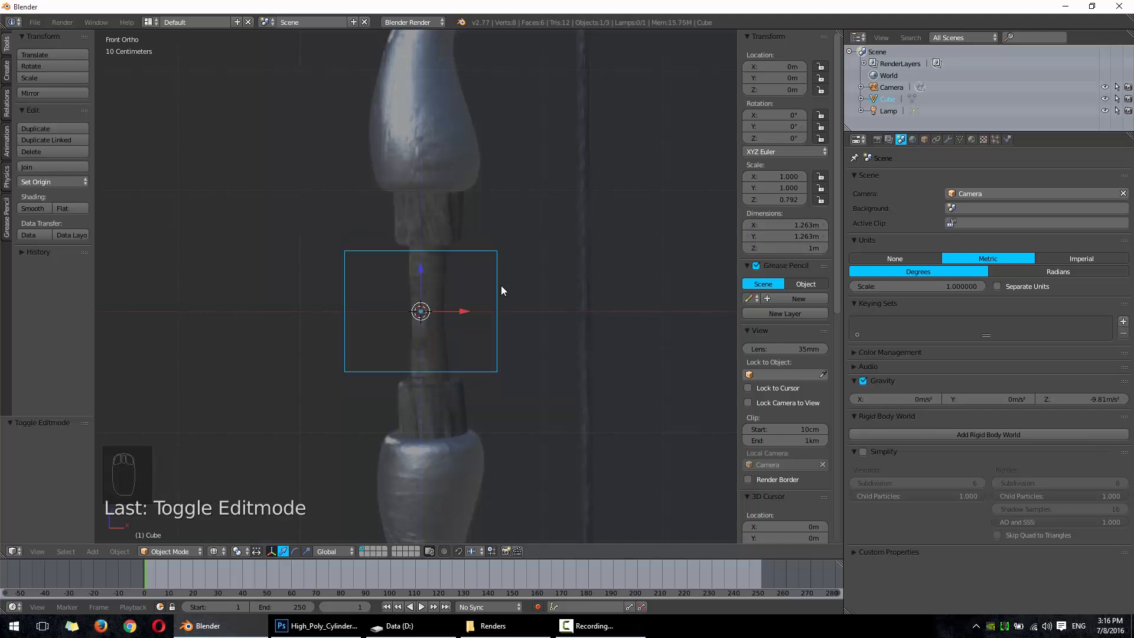
# Step: Collapse the Screencast Keys settings and expand the Background Images settings, including those of the bow image
pyautogui.scroll(3, 451, 316)
pyautogui.scroll(-4, 451, 315)
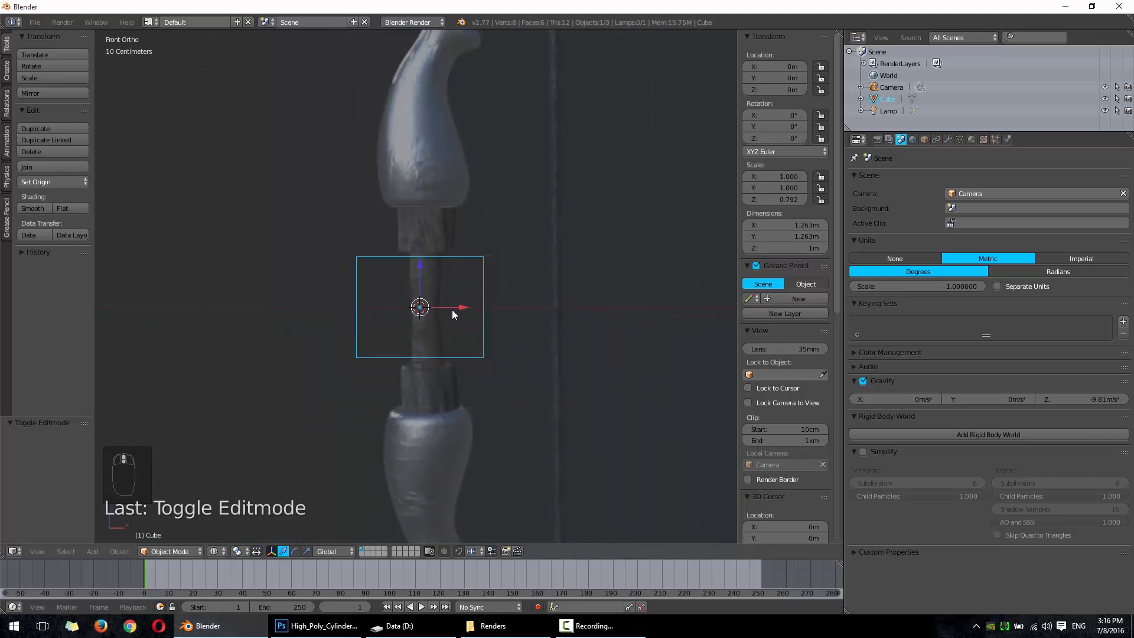
pyautogui.scroll(-3, 452, 308)
pyautogui.scroll(-6, 782, 350)
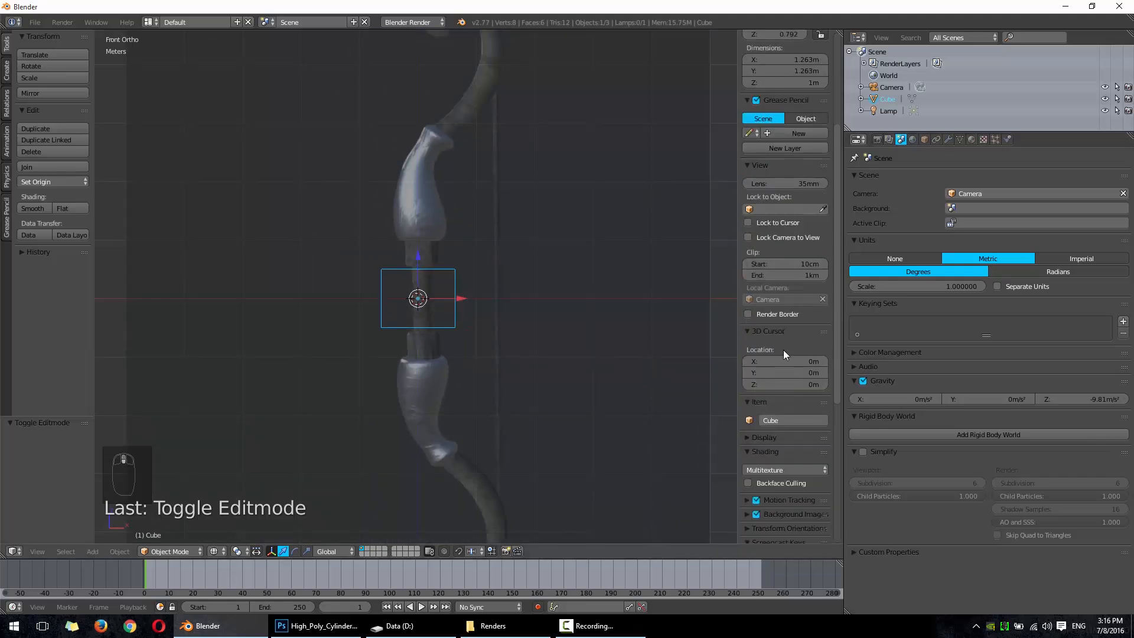
pyautogui.scroll(-8, 783, 349)
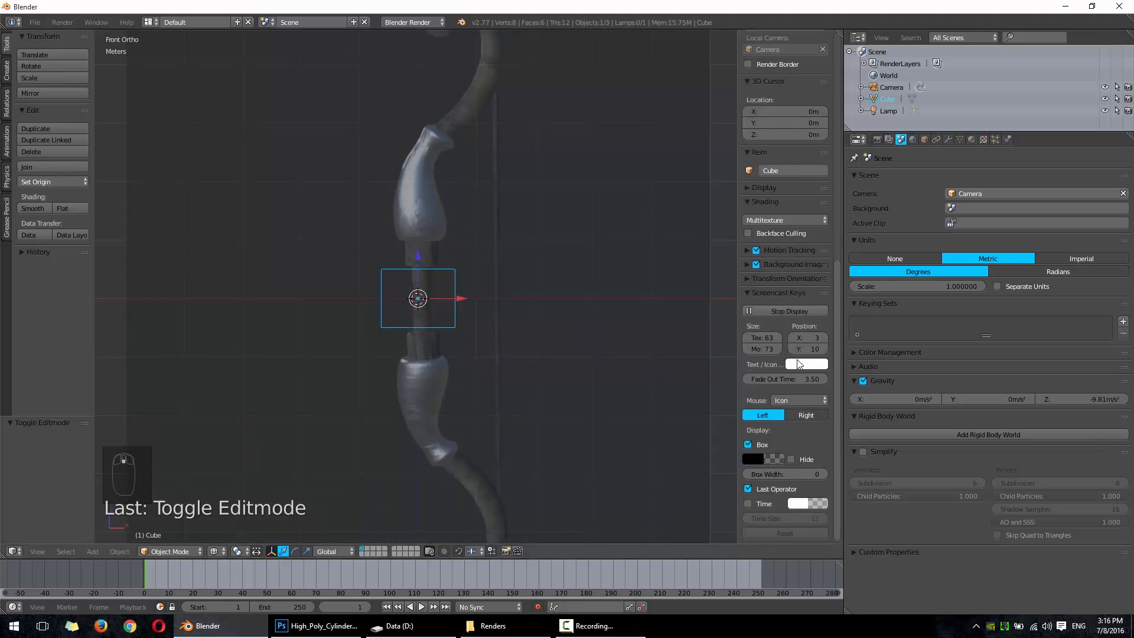
pyautogui.click(750, 293)
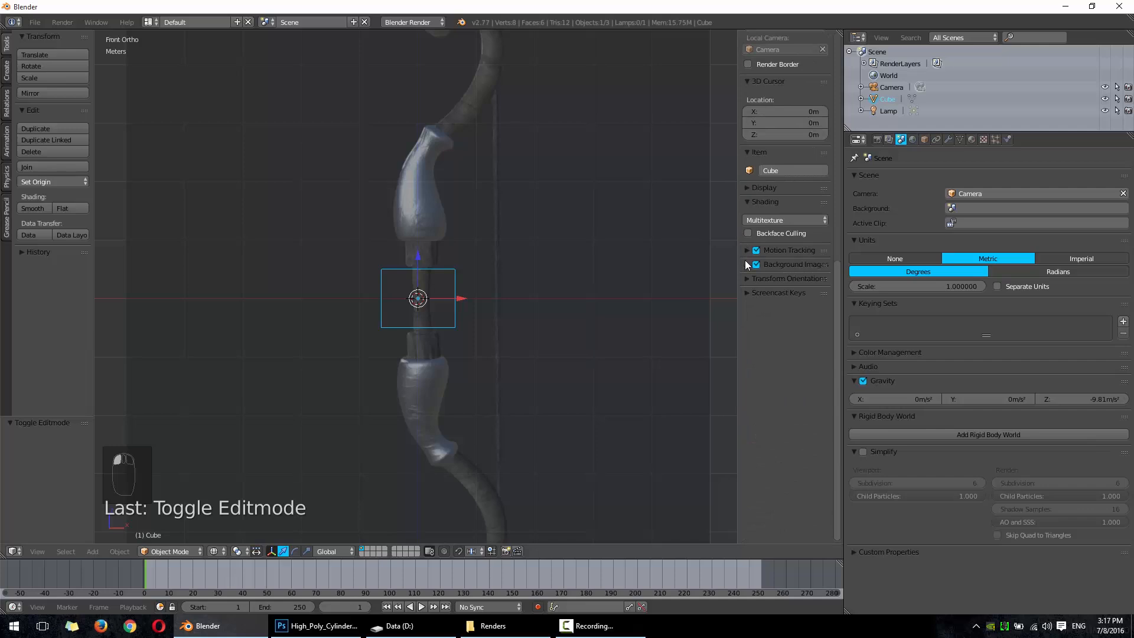
pyautogui.click(747, 262)
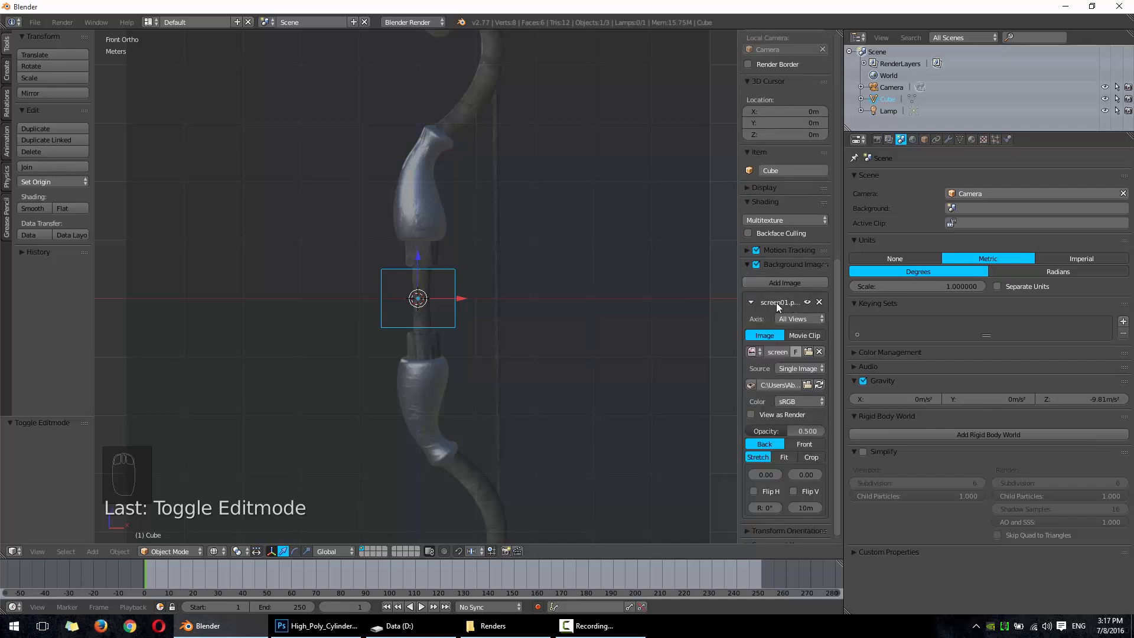
# Step: Go to the right orthographic view and restrict the bow background image's axis to Right
pyautogui.moveTo(449, 278); pyautogui.dragTo(414, 264, button='middle')
pyautogui.moveTo(296, 198); pyautogui.dragTo(263, 273, button='middle')
pyautogui.moveTo(561, 272); pyautogui.dragTo(441, 270, button='middle')
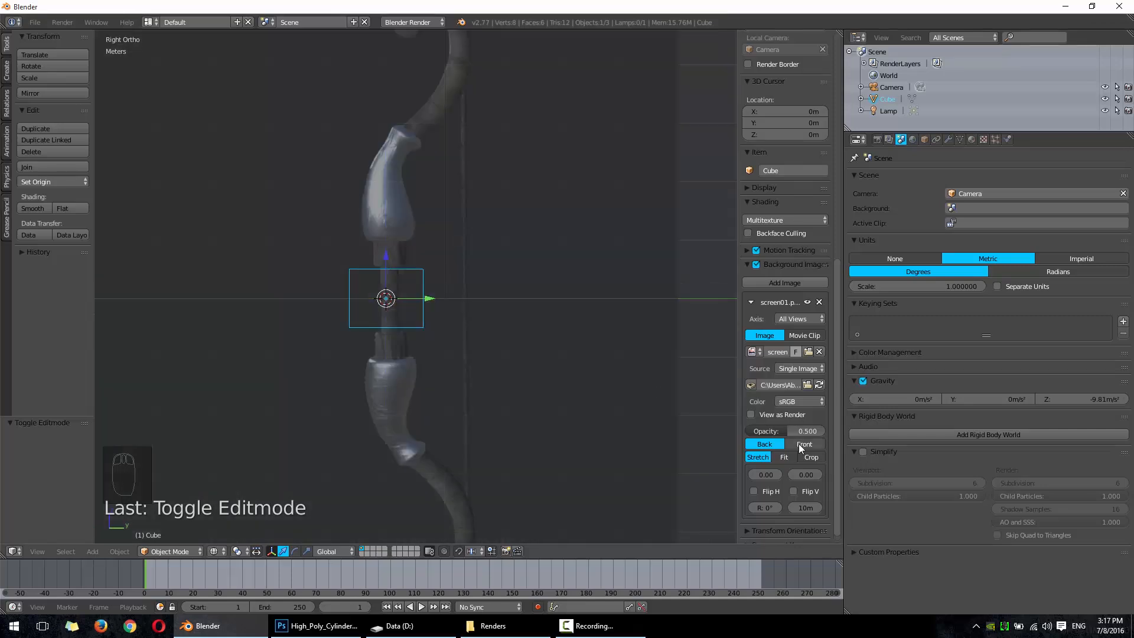
pyautogui.click(803, 319)
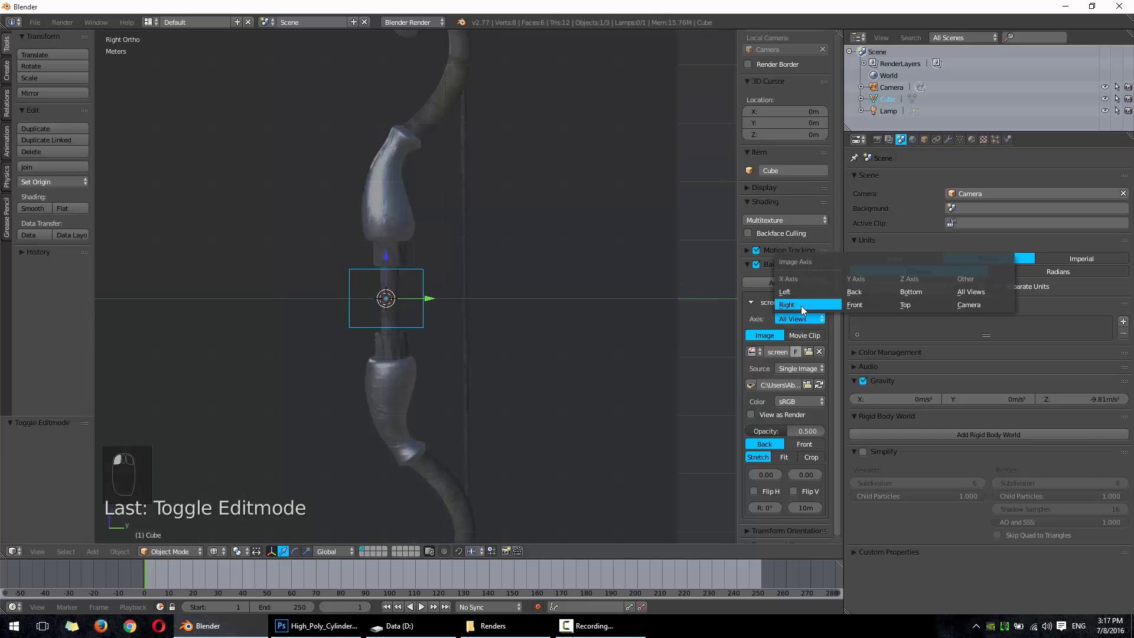
pyautogui.click(801, 306)
pyautogui.moveTo(473, 274)
pyautogui.mouseDown(button='middle')
pyautogui.moveTo(629, 281)
pyautogui.moveTo(463, 292)
pyautogui.mouseUp(button='middle')
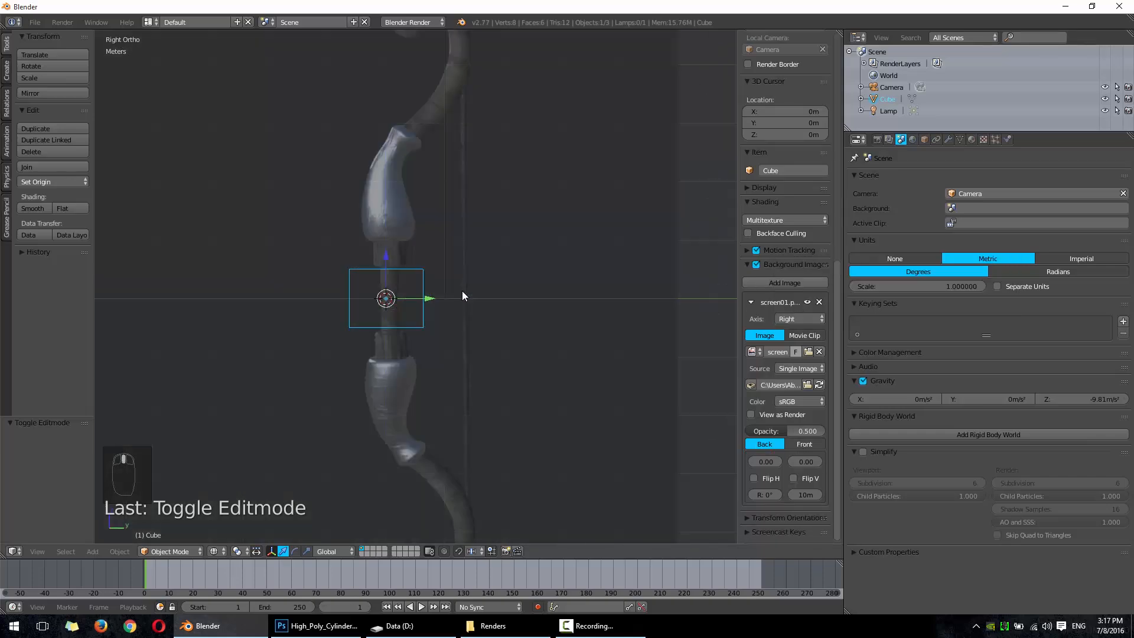
# Step: Set the bow background image's size to 90 cm and frame it together with the cube
pyautogui.scroll(1, 427, 354)
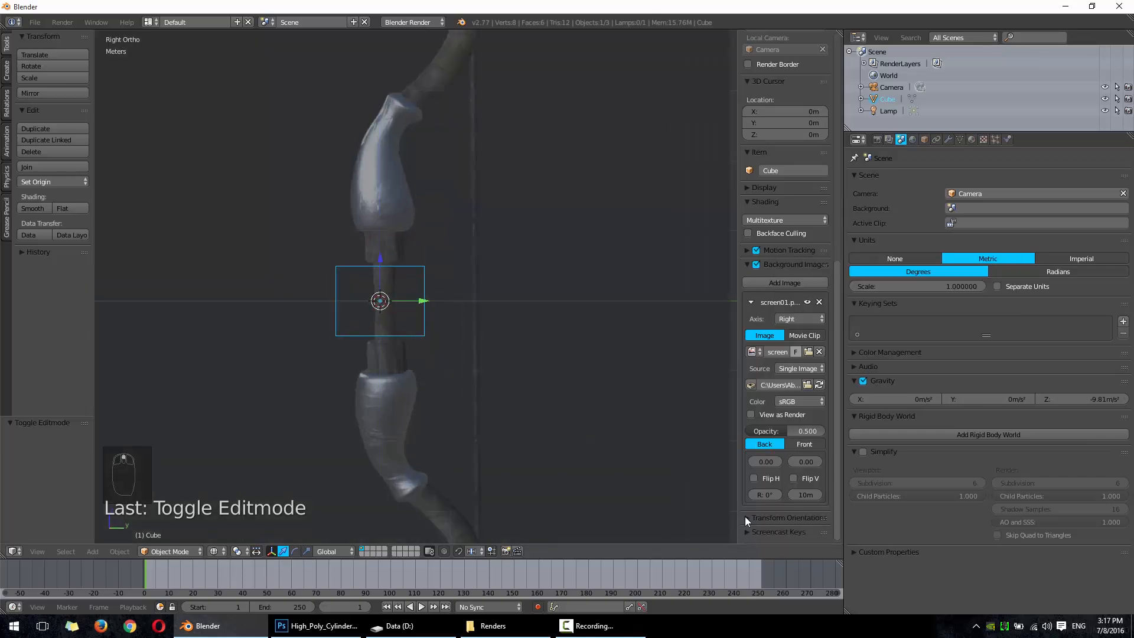
pyautogui.moveTo(805, 495); pyautogui.dragTo(760, 495)
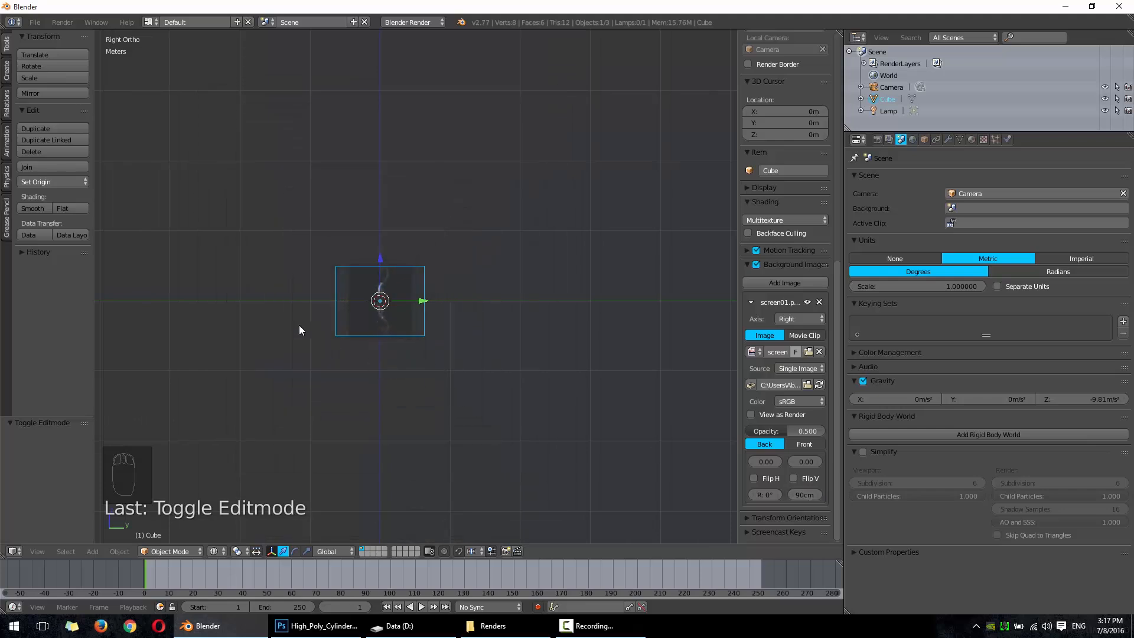
pyautogui.scroll(9, 355, 308)
pyautogui.keyDown('shift'); pyautogui.moveTo(301, 325); pyautogui.dragTo(511, 274, button='middle'); pyautogui.keyUp('shift')
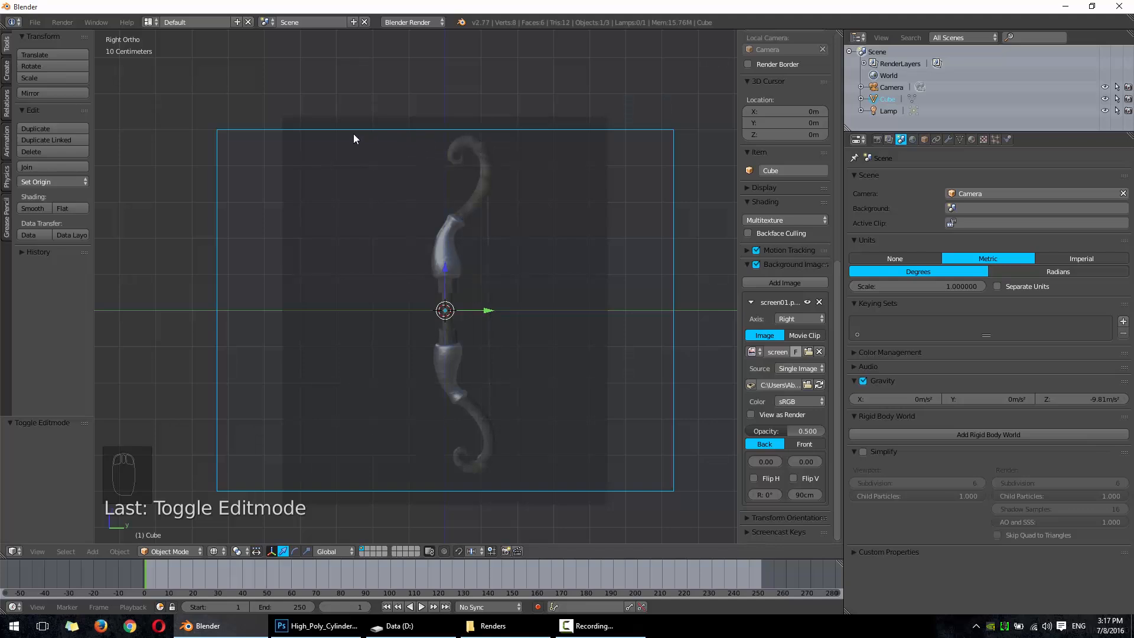
# Step: Toggle the cube between Object Mode and Edit Mode twice, ending in Object Mode
pyautogui.press('Tab')
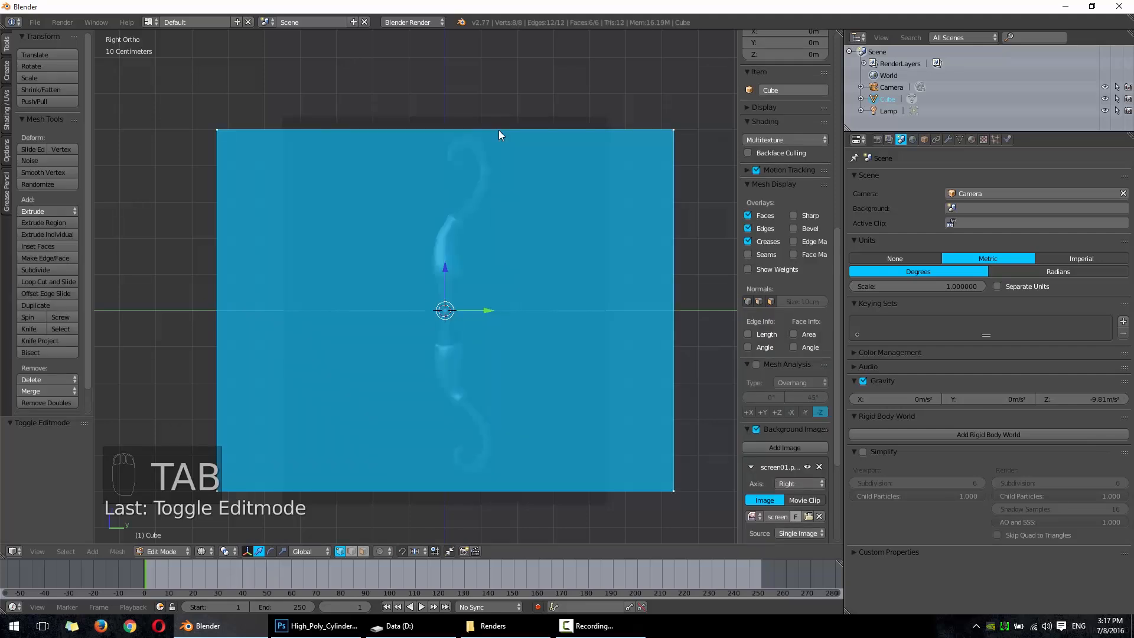
pyautogui.press('Tab')
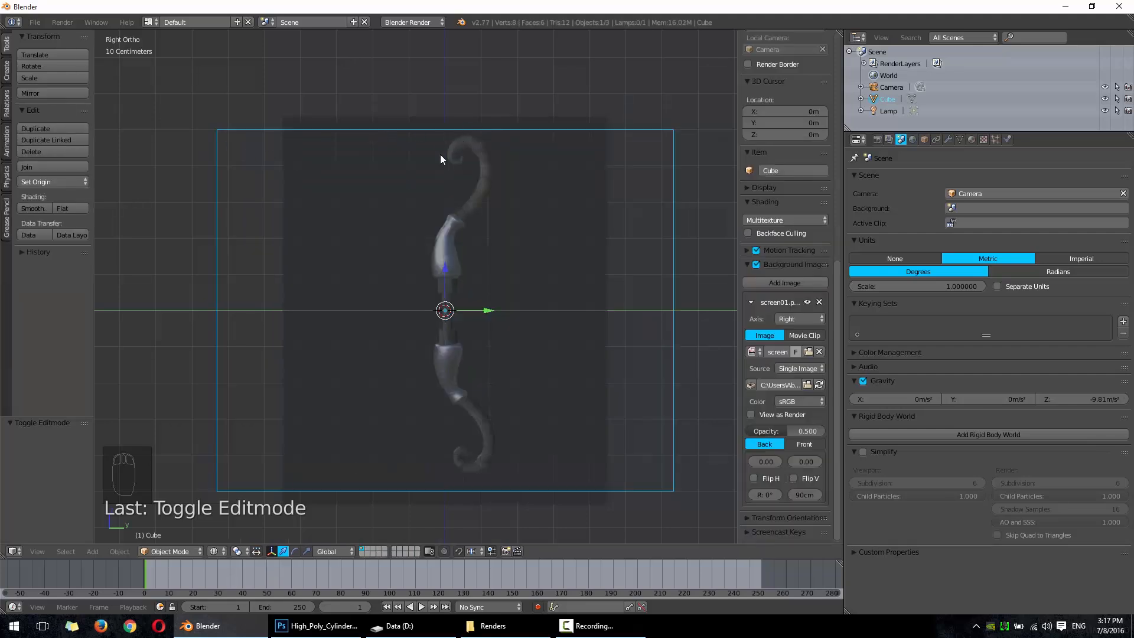
pyautogui.press('Tab')
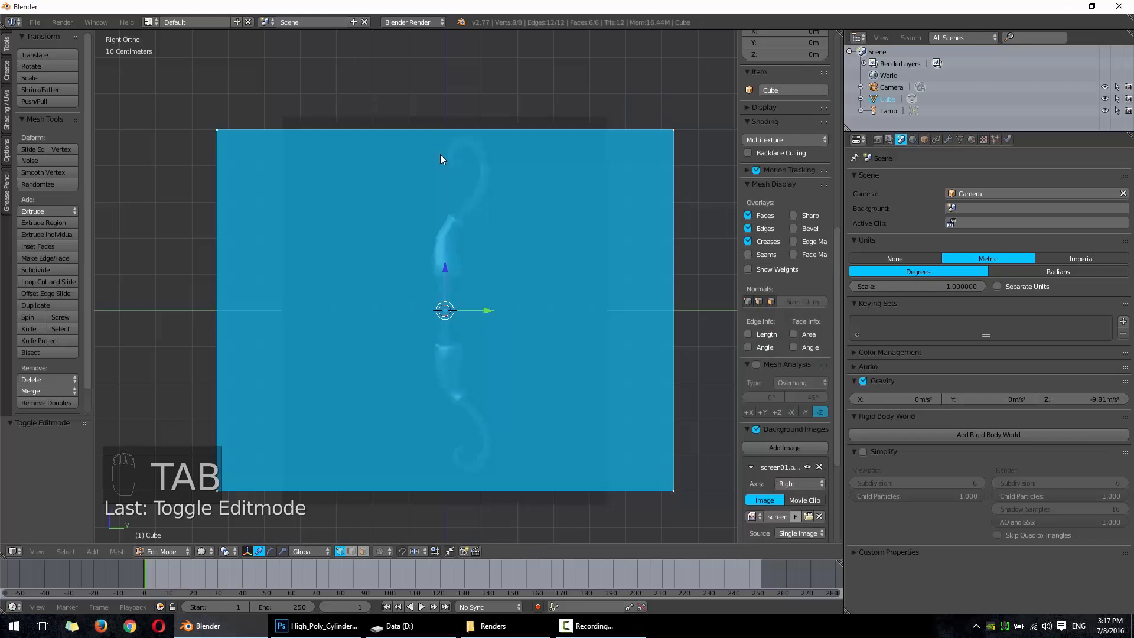
pyautogui.press('Tab')
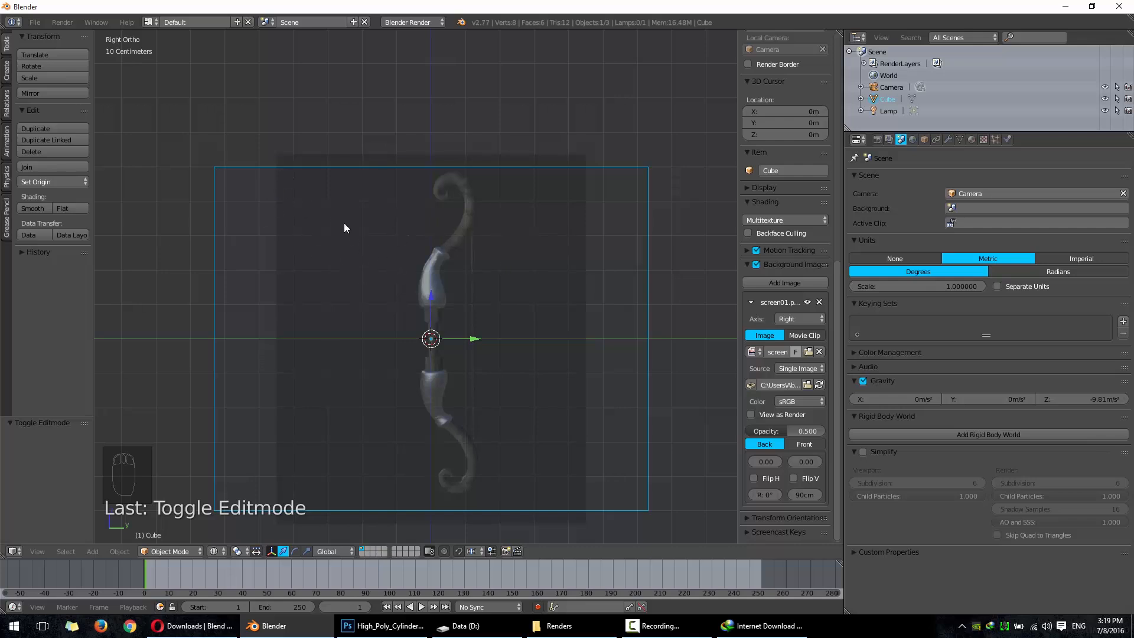
# Step: In Edit Mode, scale the whole cube mesh to about 0.121 and again to about 0.288, close to the bow grip's width
pyautogui.keyDown('shift'); pyautogui.moveTo(505, 259); pyautogui.dragTo(474, 234, button='middle'); pyautogui.keyUp('shift')
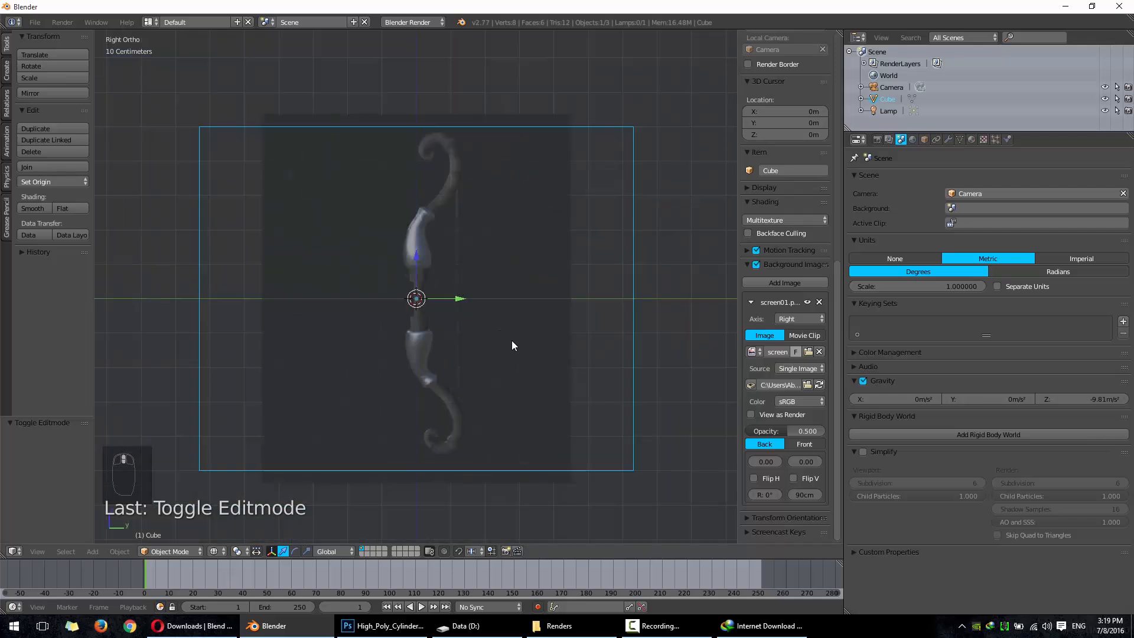
pyautogui.press('Tab')
pyautogui.press('s')
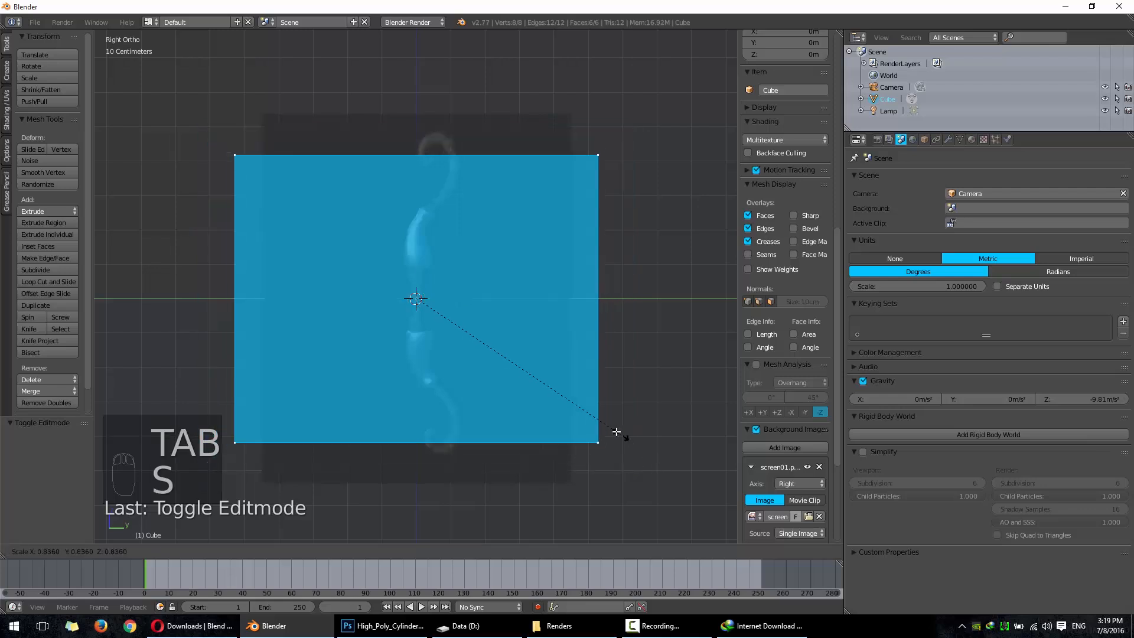
pyautogui.click(443, 322)
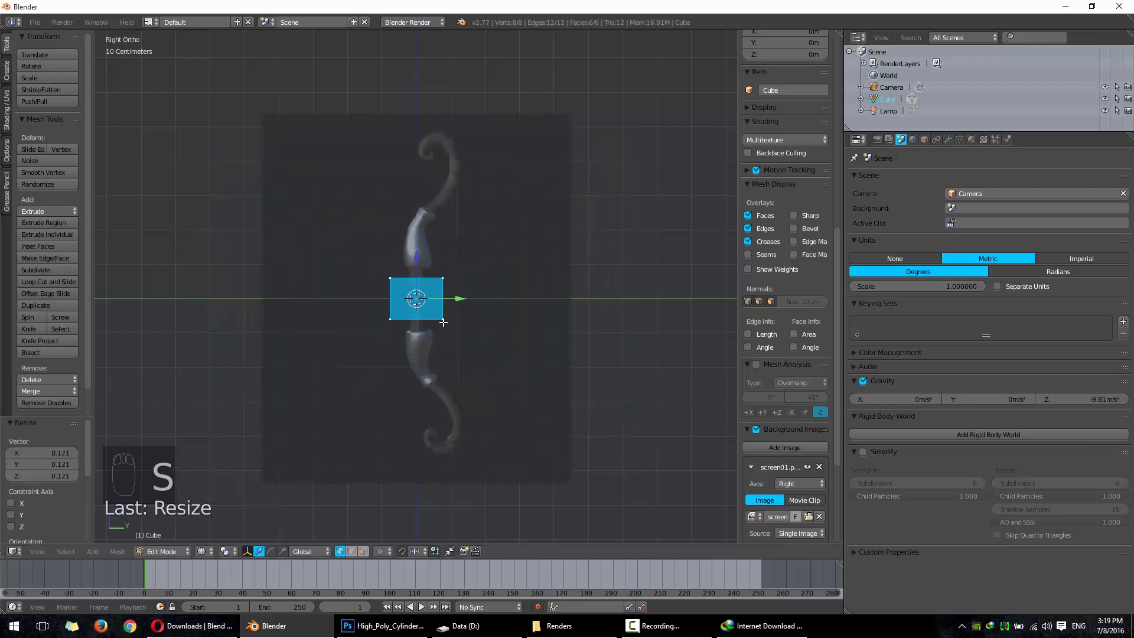
pyautogui.scroll(9, 443, 322)
pyautogui.press('s')
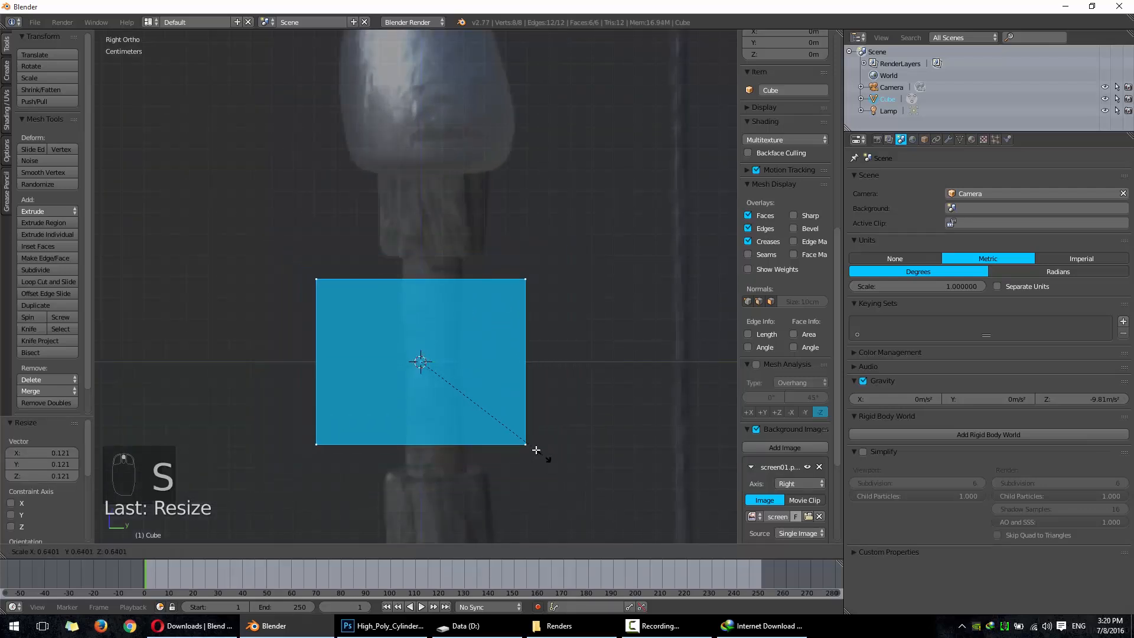
pyautogui.click(472, 412)
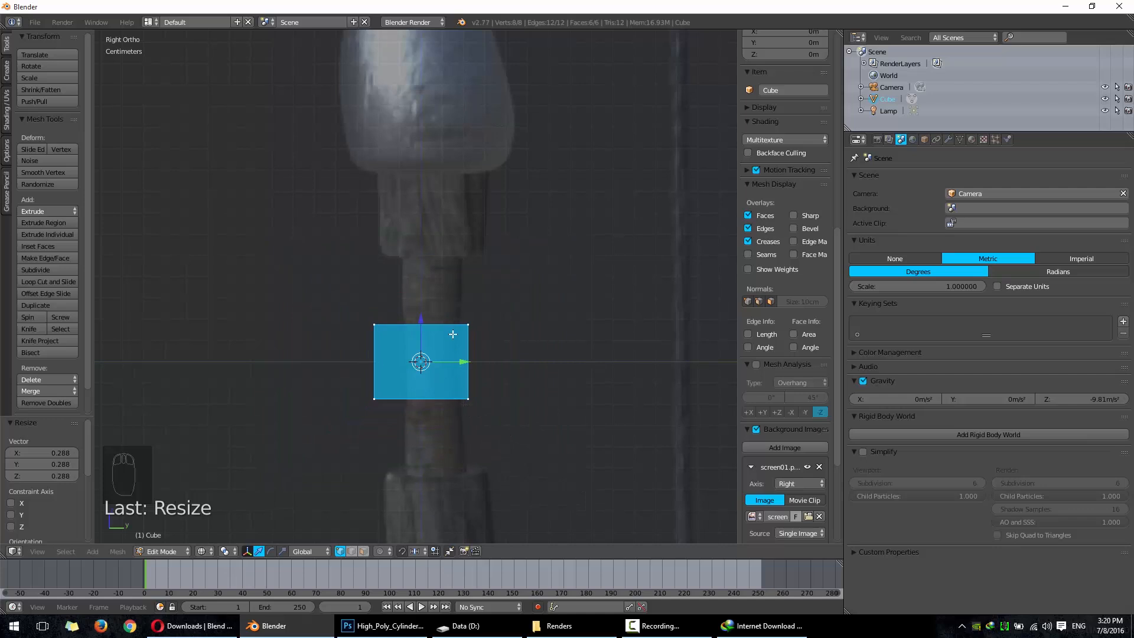
# Step: Examine the cube against the bow's grip and both curved limbs in the reference image
pyautogui.scroll(3, 470, 384)
pyautogui.keyDown('shift'); pyautogui.moveTo(486, 417); pyautogui.dragTo(474, 311, button='middle'); pyautogui.keyUp('shift')
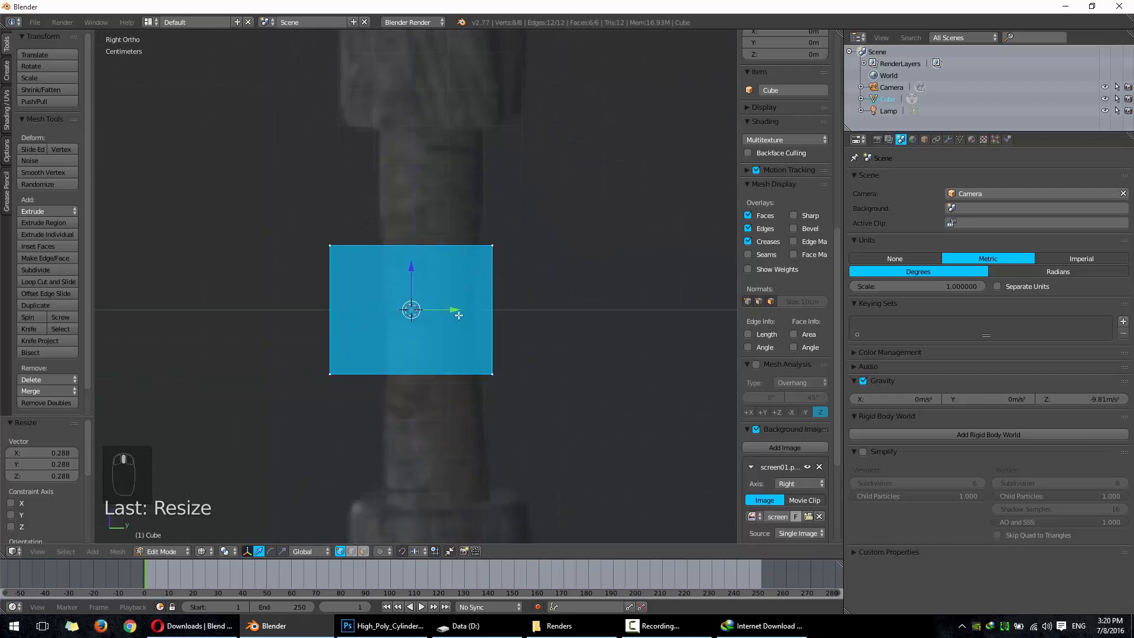
pyautogui.scroll(-10, 402, 304)
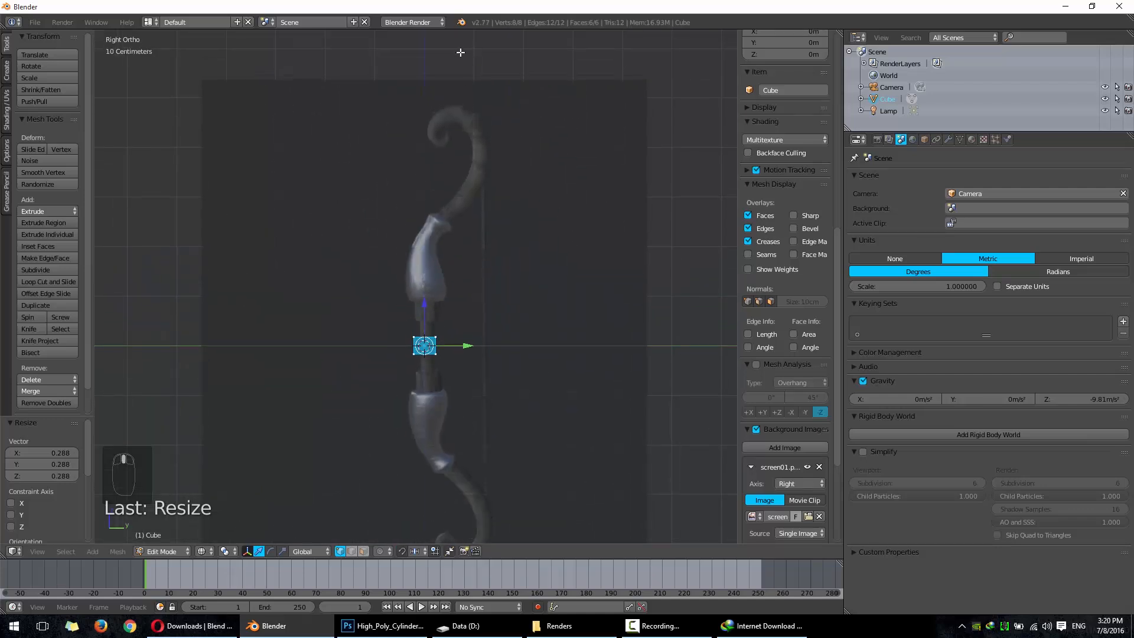
pyautogui.keyDown('shift'); pyautogui.moveTo(446, 454); pyautogui.dragTo(432, 379, button='middle'); pyautogui.keyUp('shift')
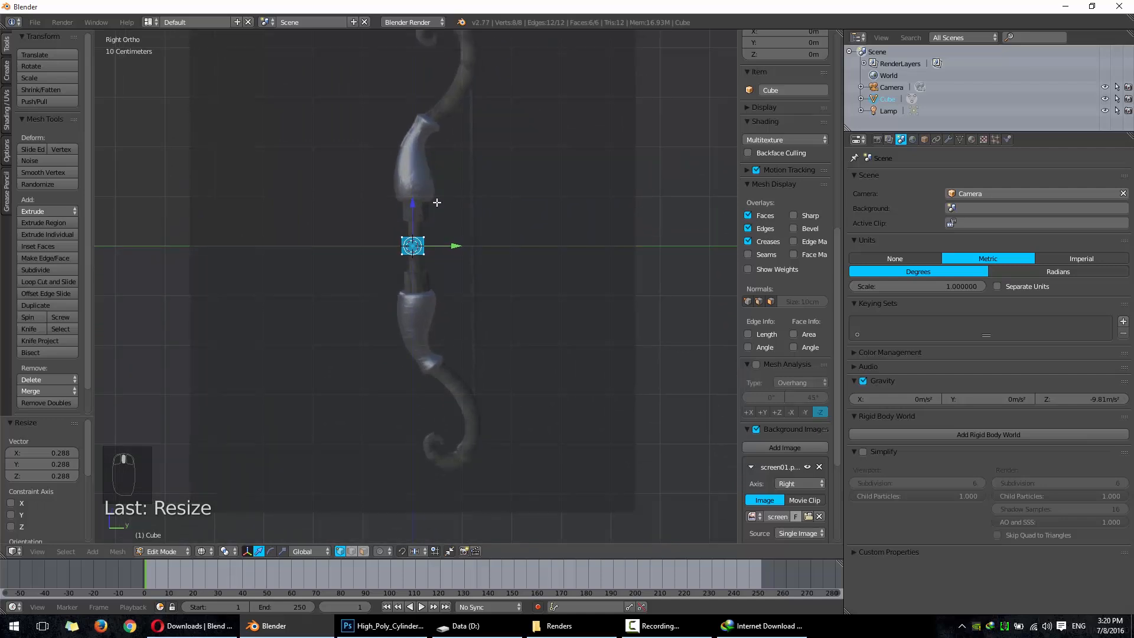
pyautogui.scroll(7, 429, 233)
pyautogui.keyDown('shift'); pyautogui.moveTo(430, 142); pyautogui.dragTo(438, 304, button='middle'); pyautogui.keyUp('shift')
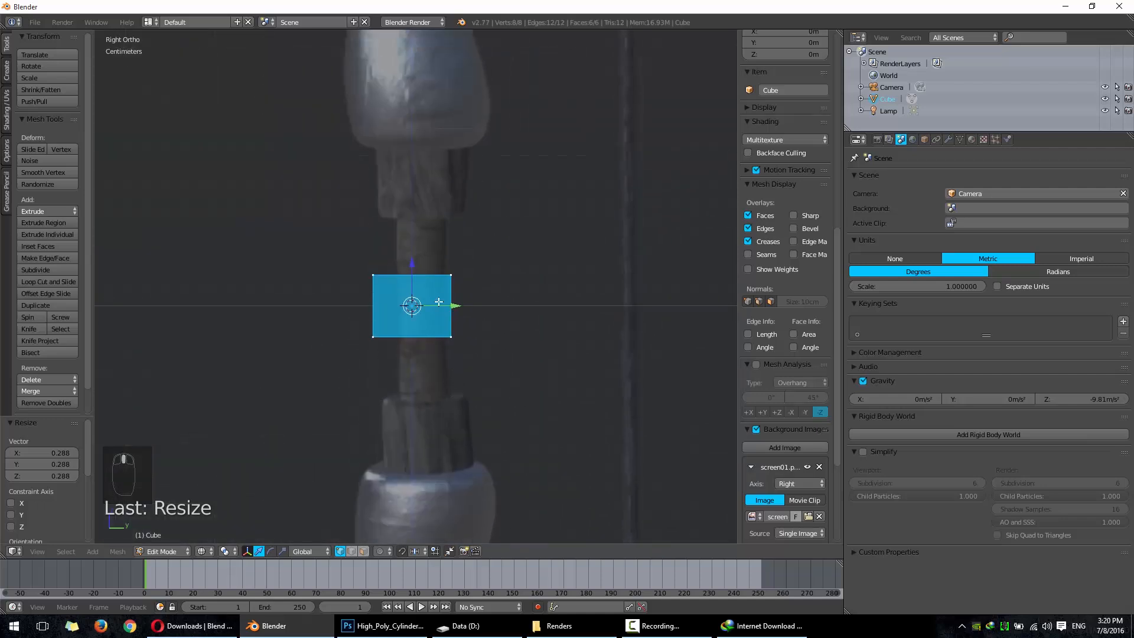
pyautogui.scroll(2, 421, 251)
pyautogui.scroll(-7, 420, 251)
pyautogui.keyDown('shift'); pyautogui.moveTo(455, 195); pyautogui.dragTo(459, 278, button='middle'); pyautogui.keyUp('shift')
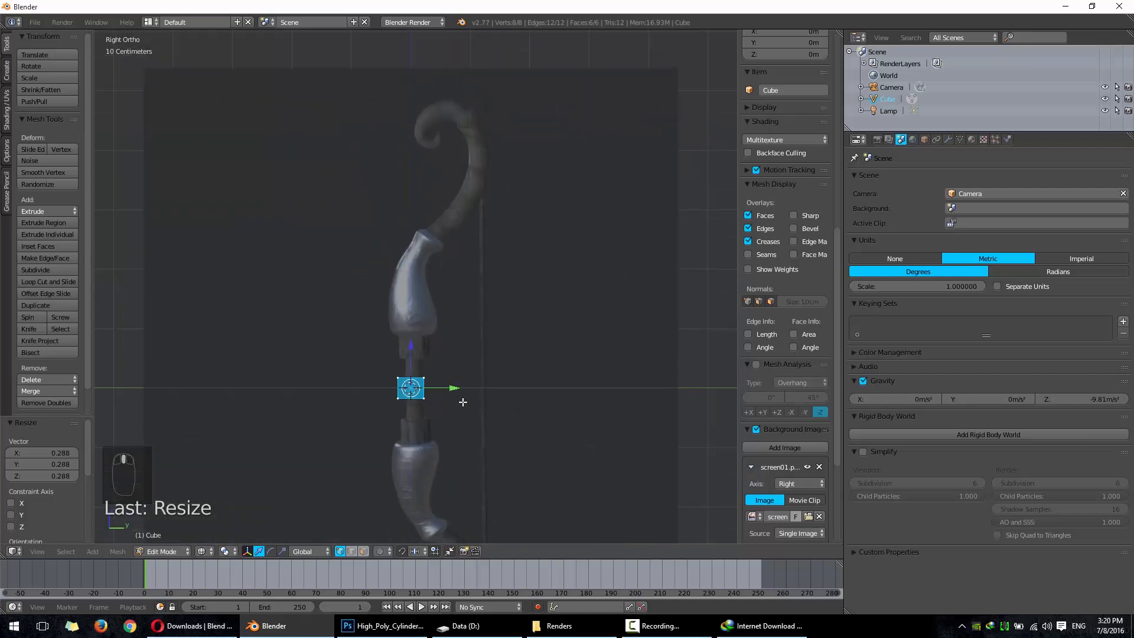
pyautogui.keyDown('shift'); pyautogui.moveTo(465, 417); pyautogui.dragTo(365, 421, button='middle'); pyautogui.keyUp('shift')
# Step: Add a single horizontal loop cut around the cube, left centred at mid-height
pyautogui.scroll(7, 412, 325)
pyautogui.scroll(4, 460, 400)
pyautogui.scroll(2, 460, 400)
pyautogui.hotkey('ctrl', 'r')
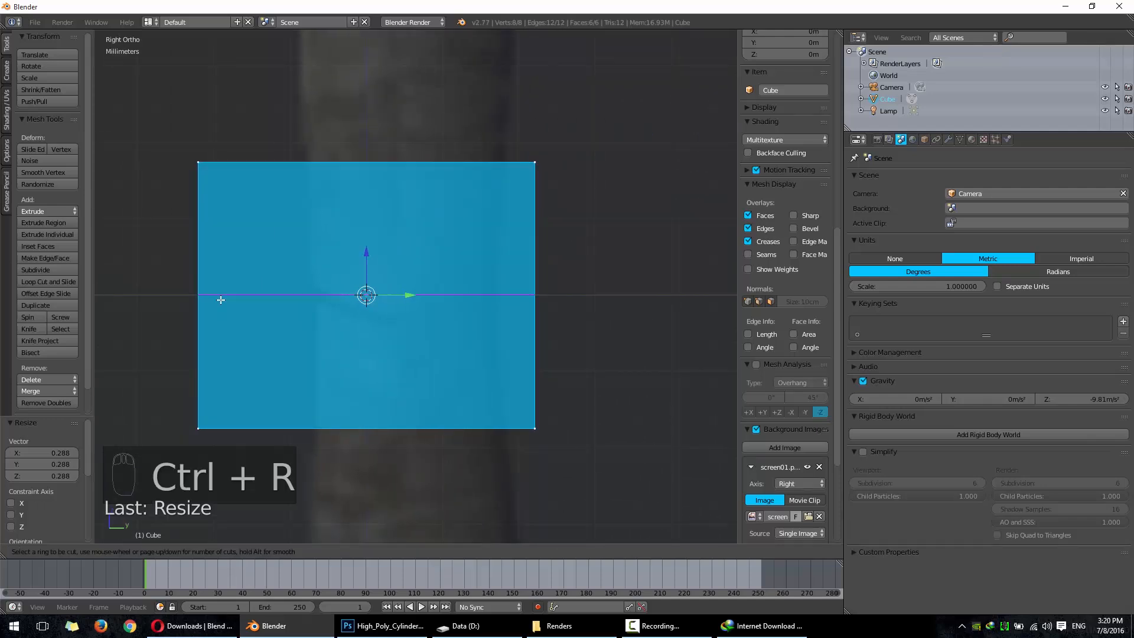
pyautogui.hotkey('ctrl', 'z')
pyautogui.hotkey('ctrl', 'r')
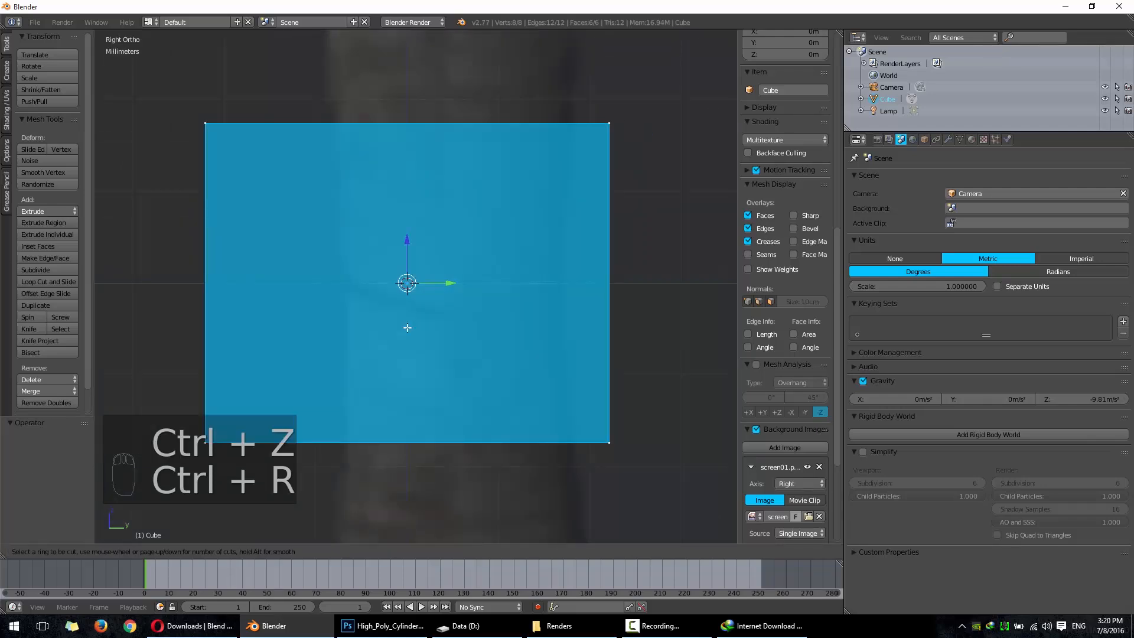
pyautogui.click(190, 262)
pyautogui.rightClick(190, 261)
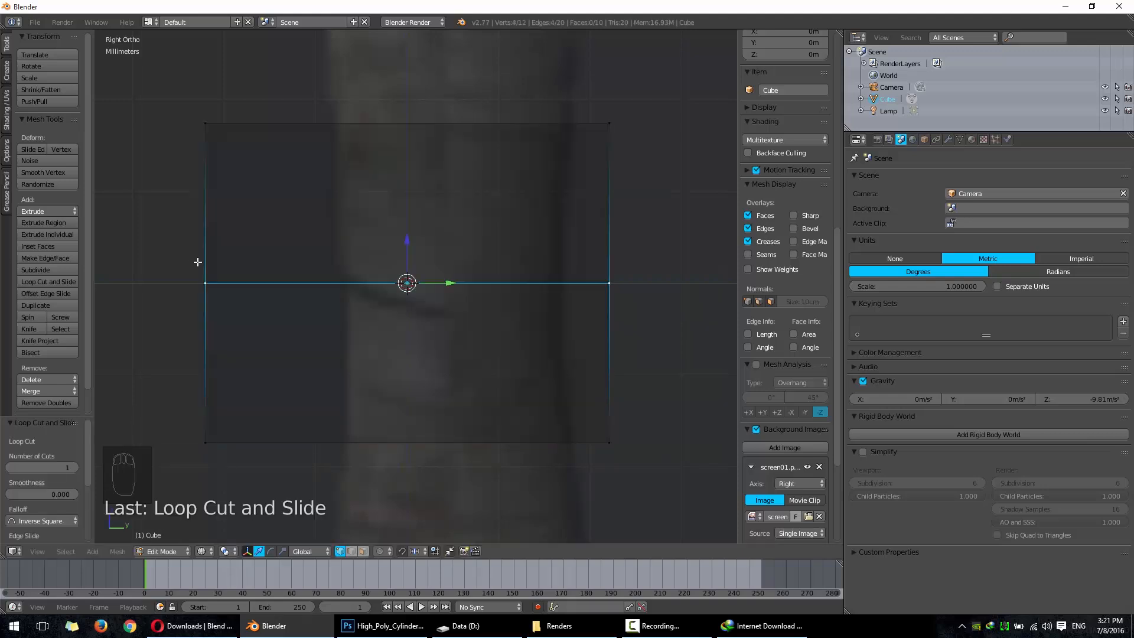
# Step: Delete the cube's four bottom vertices, keeping only the half above the loop cut
pyautogui.scroll(-3, 405, 274)
pyautogui.keyDown('shift'); pyautogui.moveTo(444, 254); pyautogui.dragTo(453, 311, button='middle'); pyautogui.keyUp('shift')
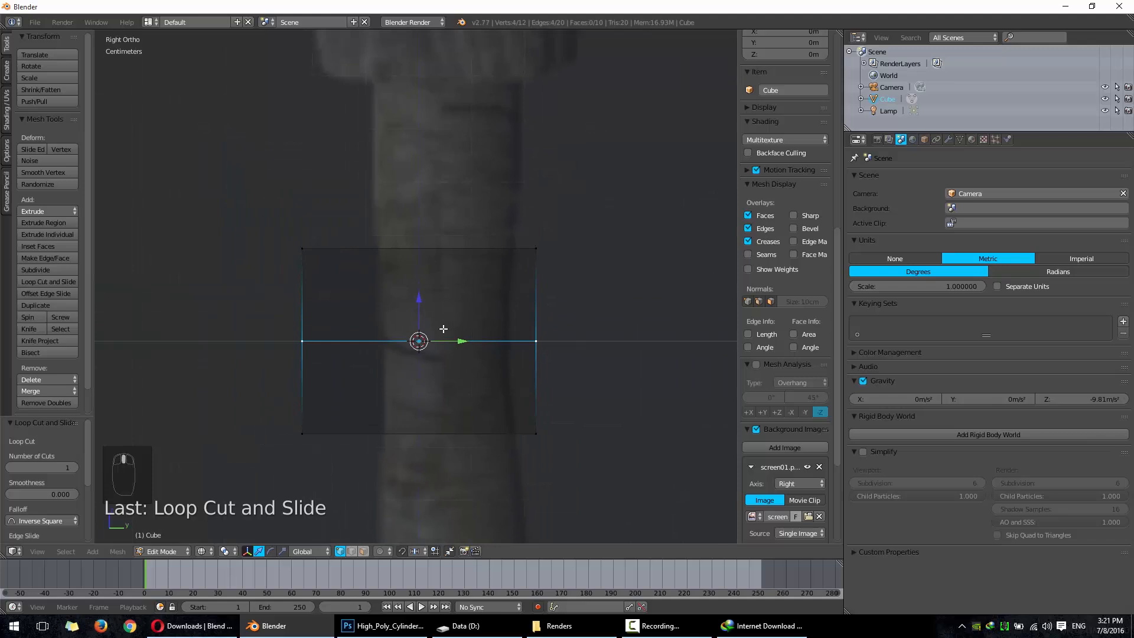
pyautogui.press('a')
pyautogui.keyDown('shift'); pyautogui.moveTo(300, 384); pyautogui.dragTo(243, 319, button='middle'); pyautogui.keyUp('shift')
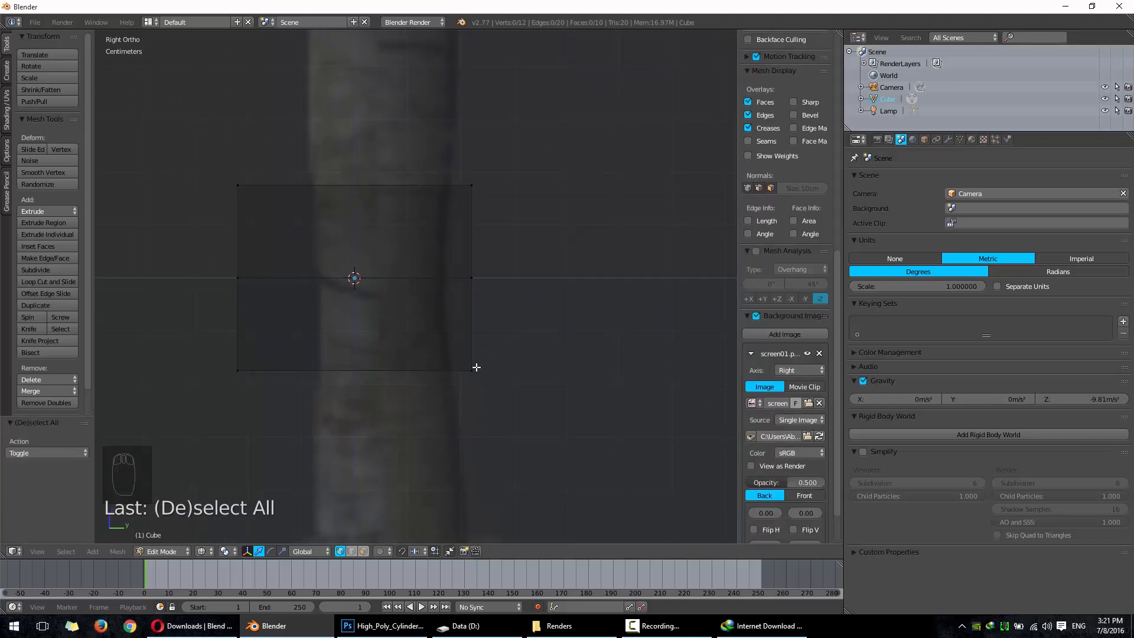
pyautogui.press('b')
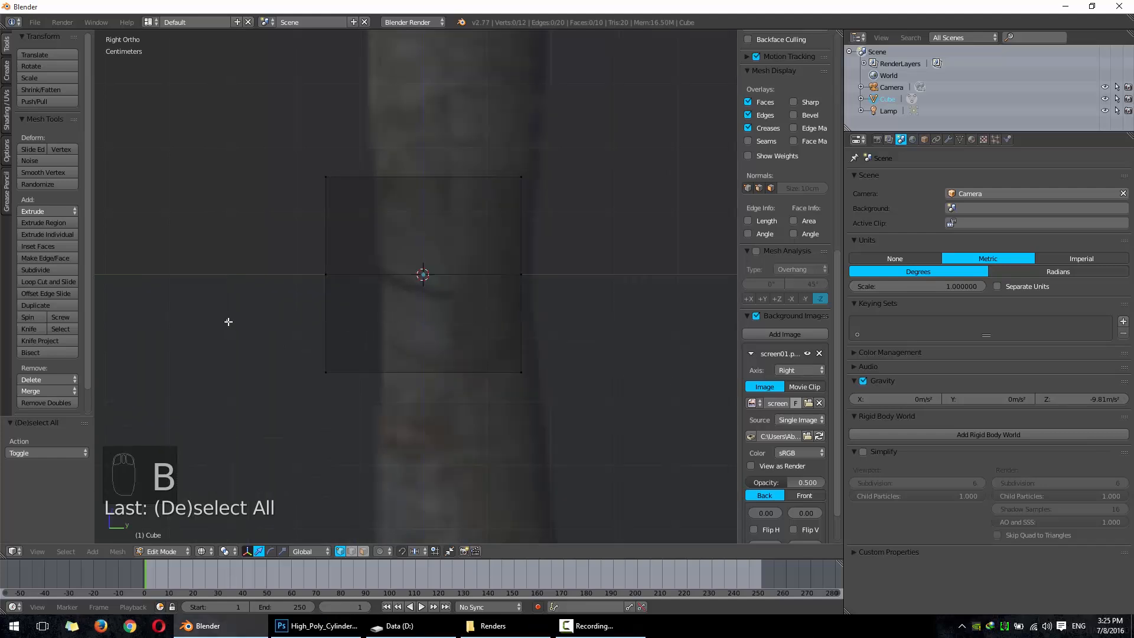
pyautogui.moveTo(227, 321); pyautogui.dragTo(652, 455)
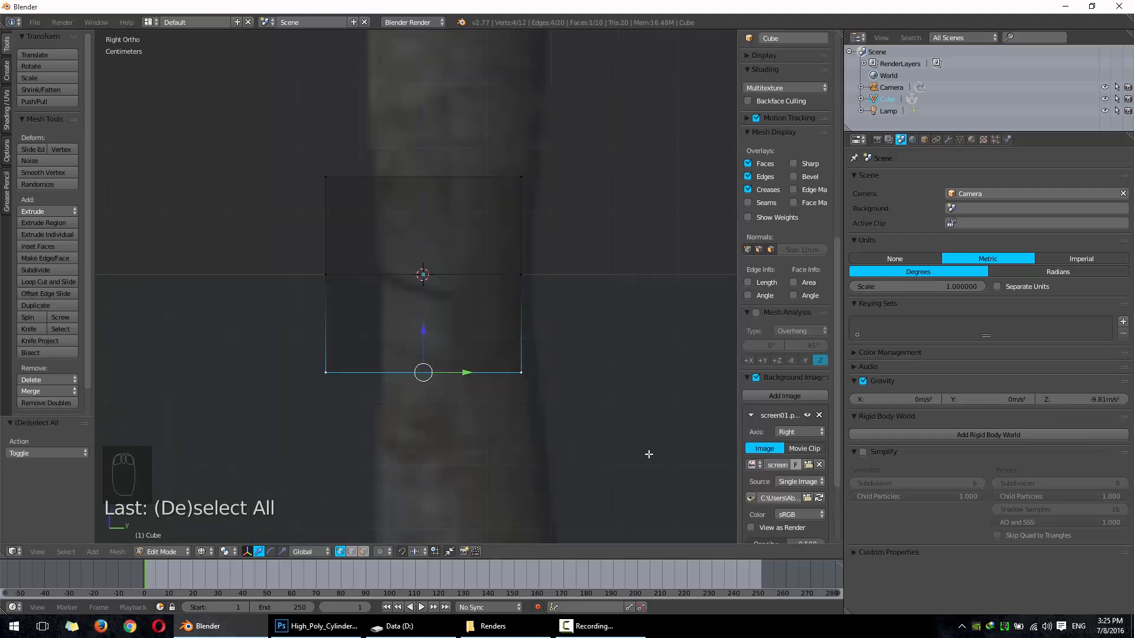
pyautogui.moveTo(454, 349); pyautogui.dragTo(483, 375, button='middle')
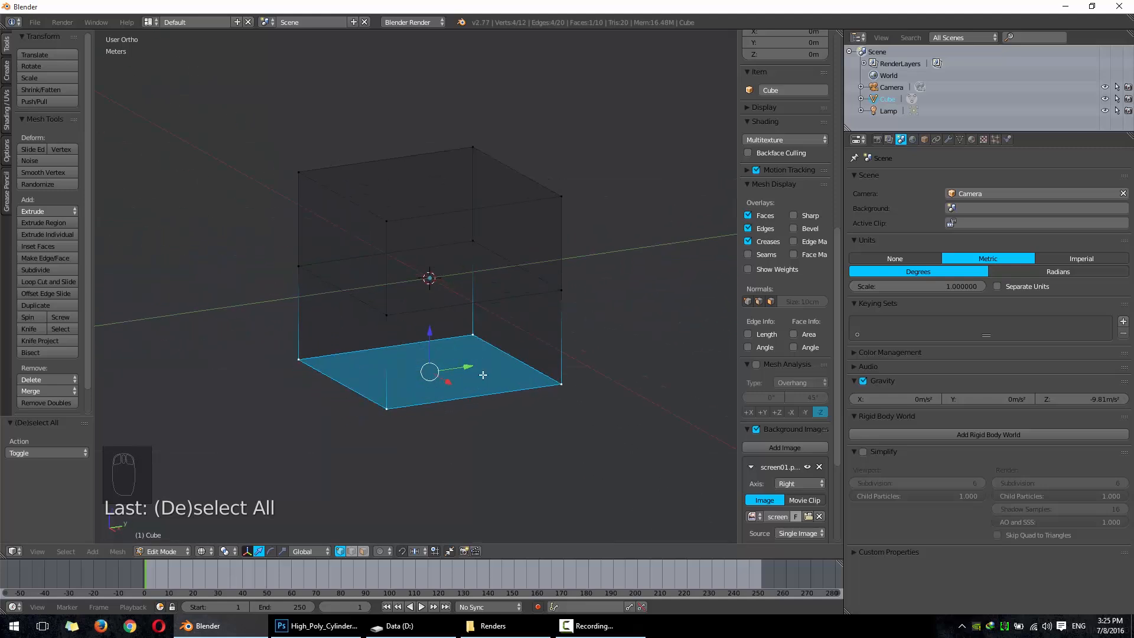
pyautogui.press('KP_3')
pyautogui.press('x')
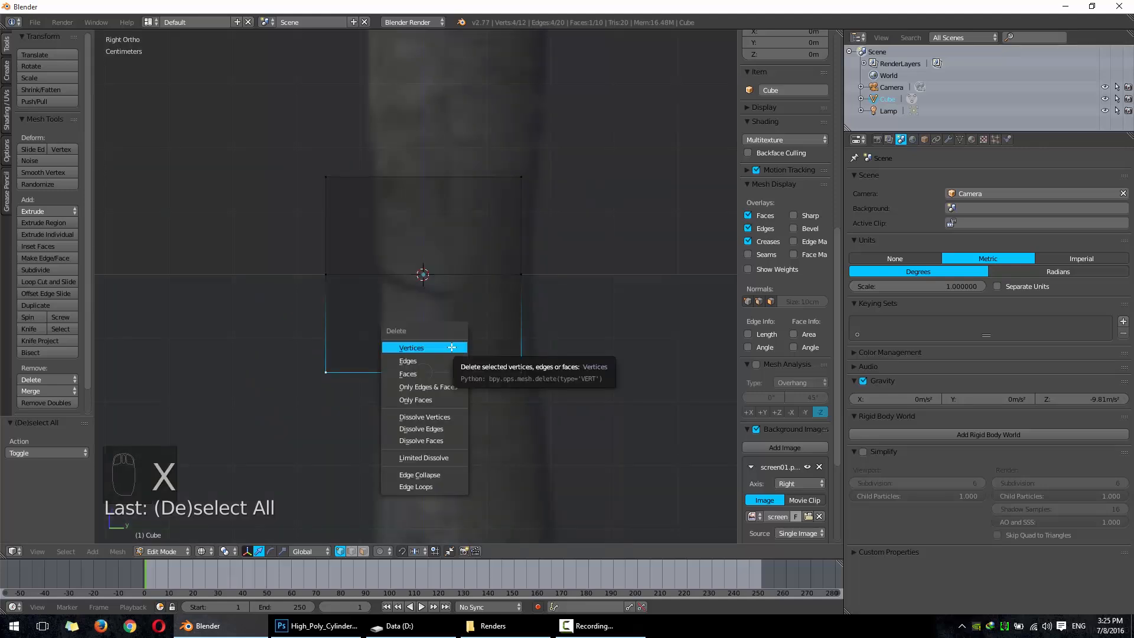
pyautogui.click(452, 347)
# Step: Deselect the mesh and box-select the four vertices on the left side of the remaining half cube
pyautogui.keyDown('shift'); pyautogui.moveTo(453, 317); pyautogui.dragTo(447, 444, button='middle'); pyautogui.keyUp('shift')
pyautogui.scroll(-3, 448, 425)
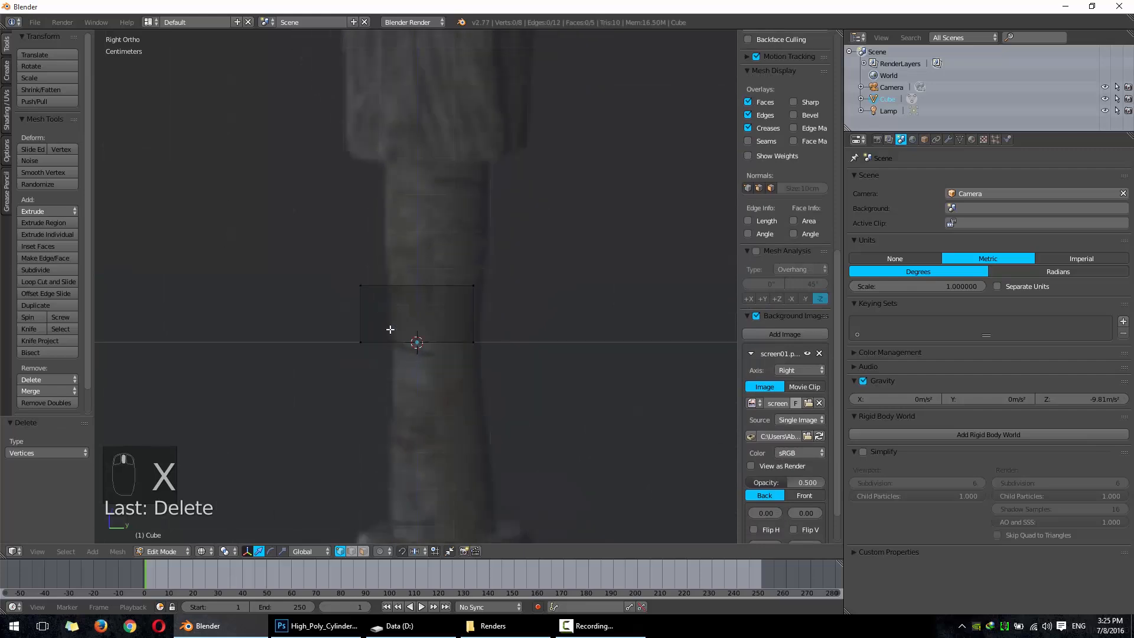
pyautogui.scroll(-3, 438, 344)
pyautogui.scroll(4, 429, 313)
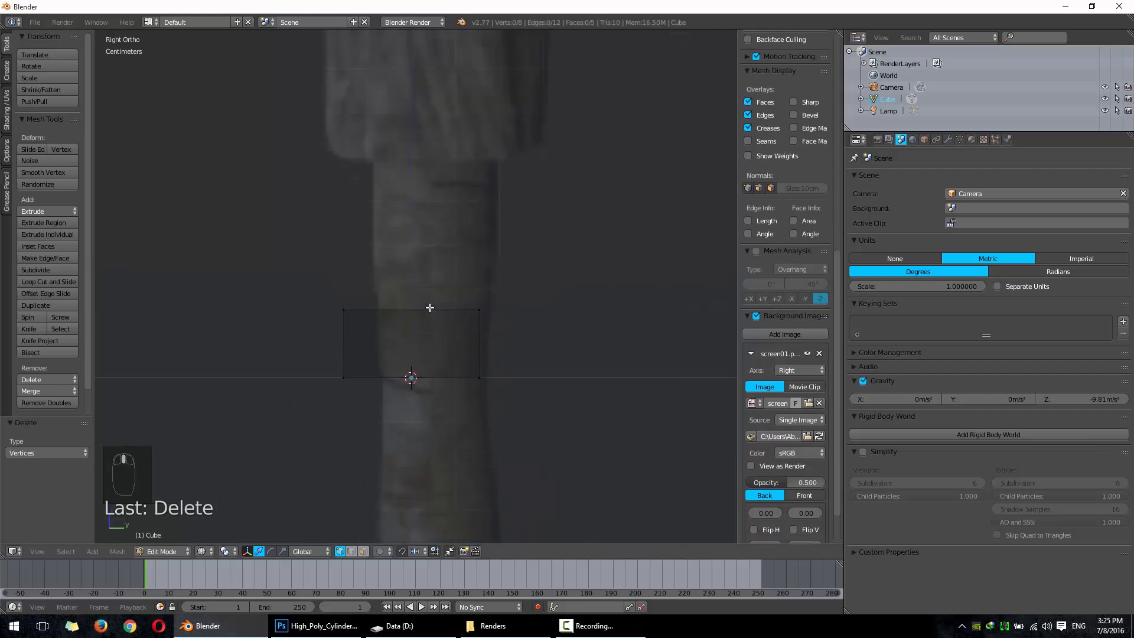
pyautogui.press('Tab')
pyautogui.press('Tab')
pyautogui.press('a')
pyautogui.press('a')
pyautogui.press('a')
pyautogui.press('a')
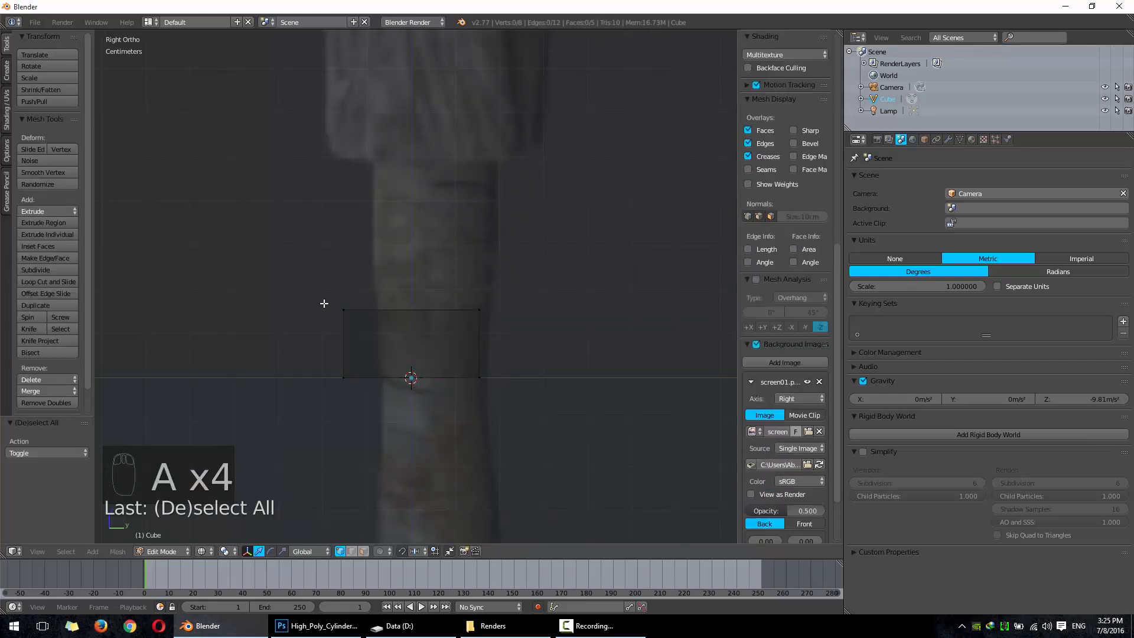
pyautogui.press('b')
pyautogui.moveTo(312, 271); pyautogui.dragTo(378, 415)
pyautogui.scroll(3, 375, 388)
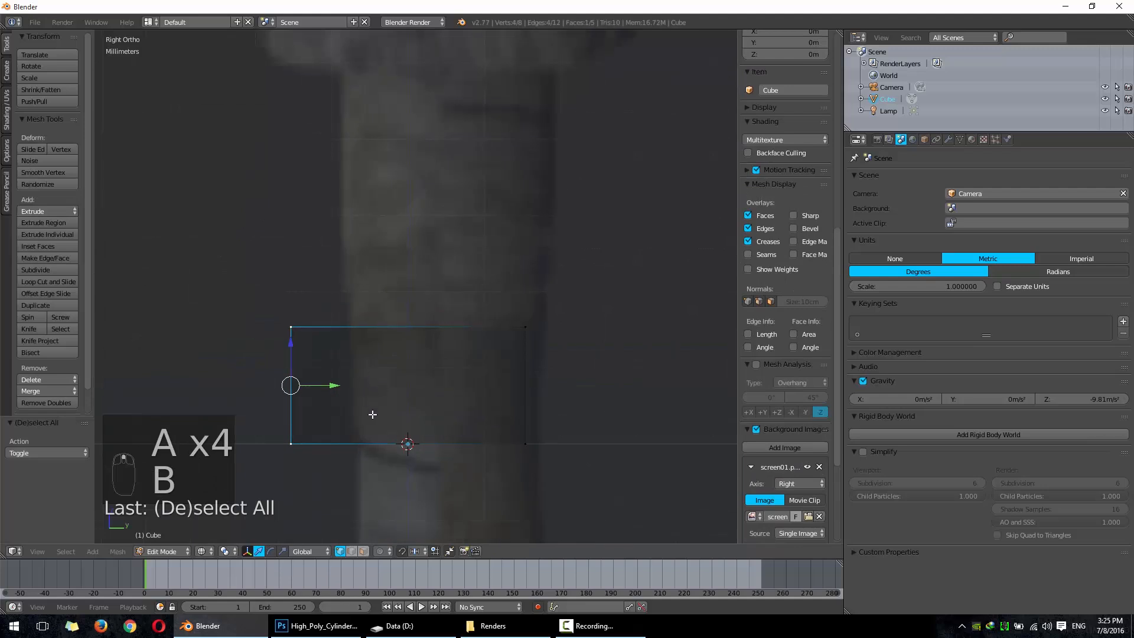
pyautogui.keyDown('shift'); pyautogui.moveTo(373, 415); pyautogui.dragTo(379, 313, button='middle'); pyautogui.keyUp('shift')
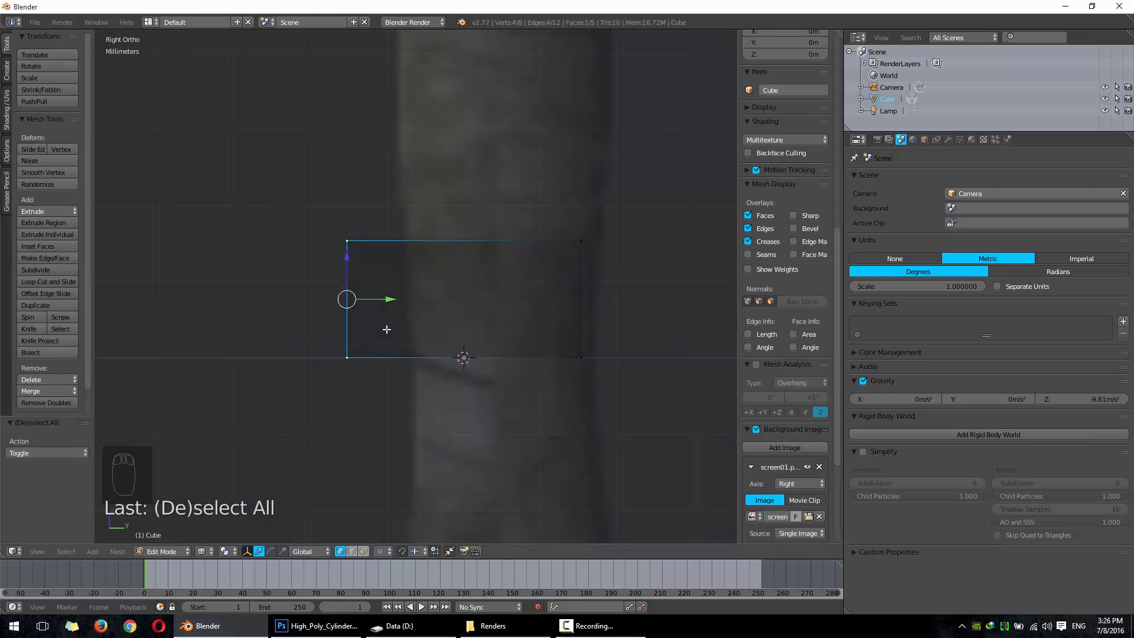
# Step: Try to move the left-side vertices freely to the grip's left edge, then revert the move
pyautogui.press('g')
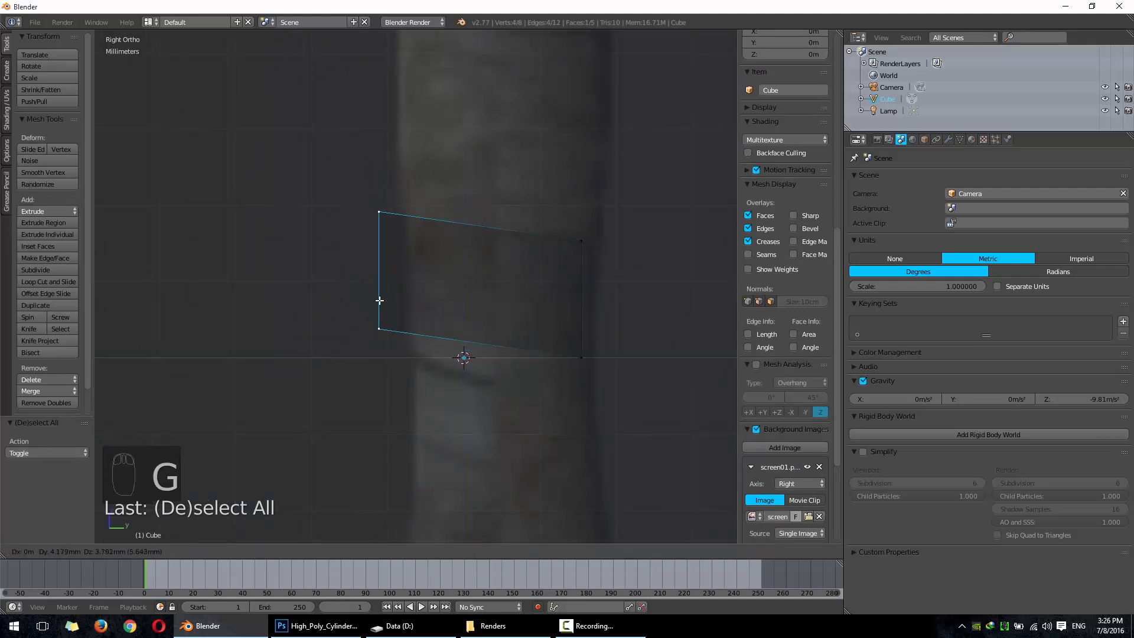
pyautogui.click(422, 283)
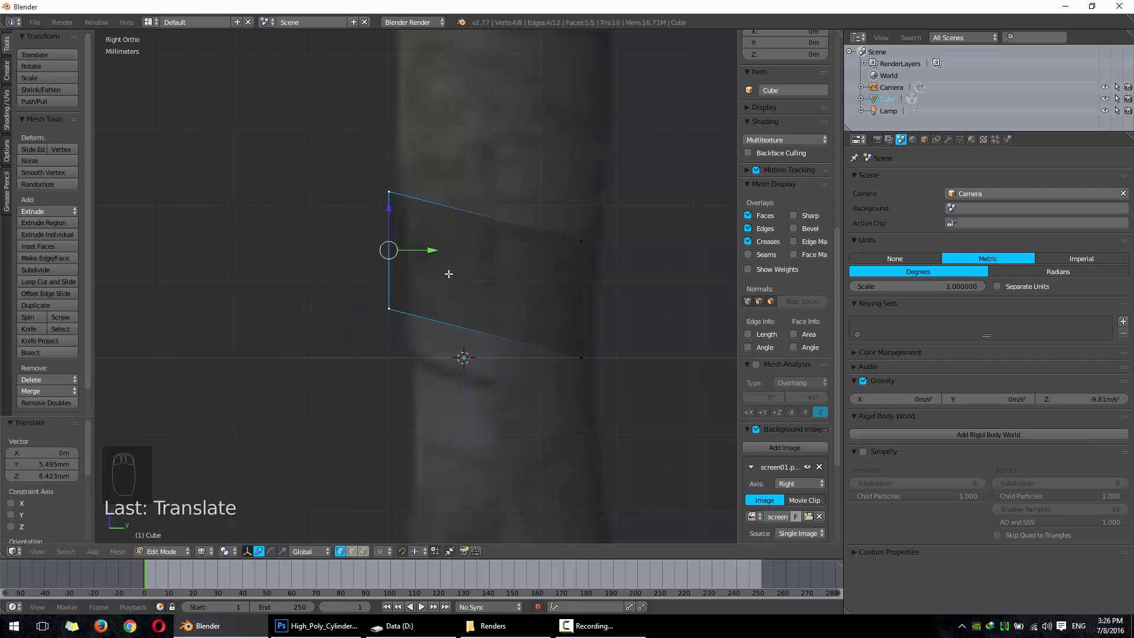
pyautogui.click(449, 274)
pyautogui.hotkey('ctrl', 'z')
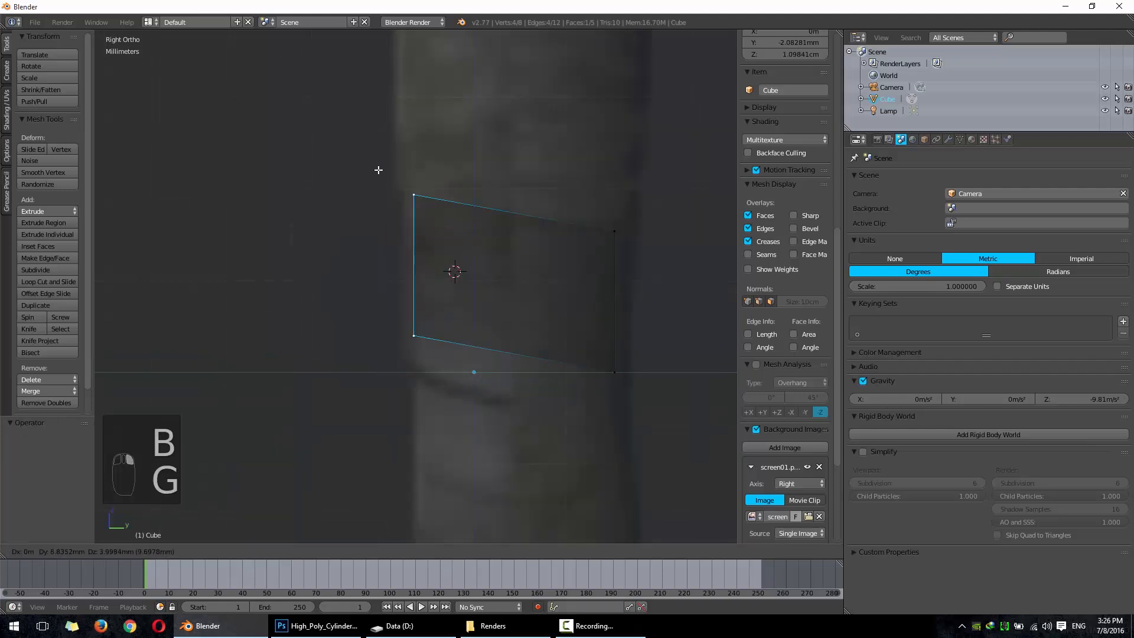
pyautogui.rightClick(329, 211)
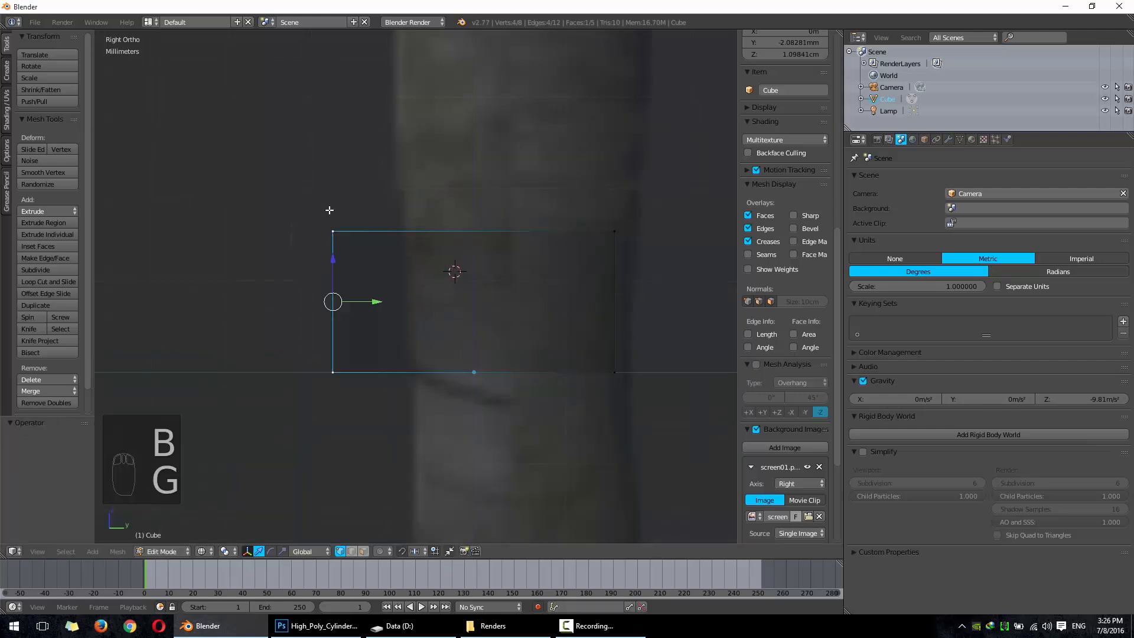
# Step: Move the left-side vertices along the Y axis to the grip's left edge in the reference
pyautogui.press('g')
pyautogui.press('y')
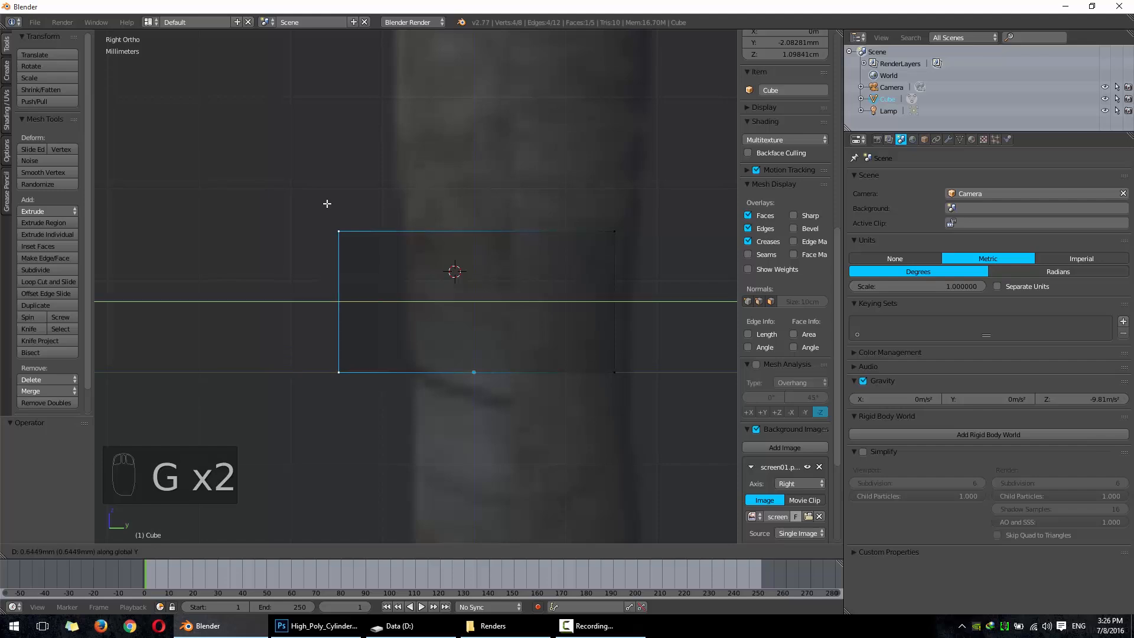
pyautogui.click(392, 196)
# Step: Select the right-side vertices and move them about 1.741 mm along Y toward the grip's right edge
pyautogui.keyDown('shift'); pyautogui.moveTo(431, 195); pyautogui.dragTo(420, 228, button='middle'); pyautogui.keyUp('shift')
pyautogui.press('a')
pyautogui.press('b')
pyautogui.moveTo(483, 220); pyautogui.dragTo(608, 475)
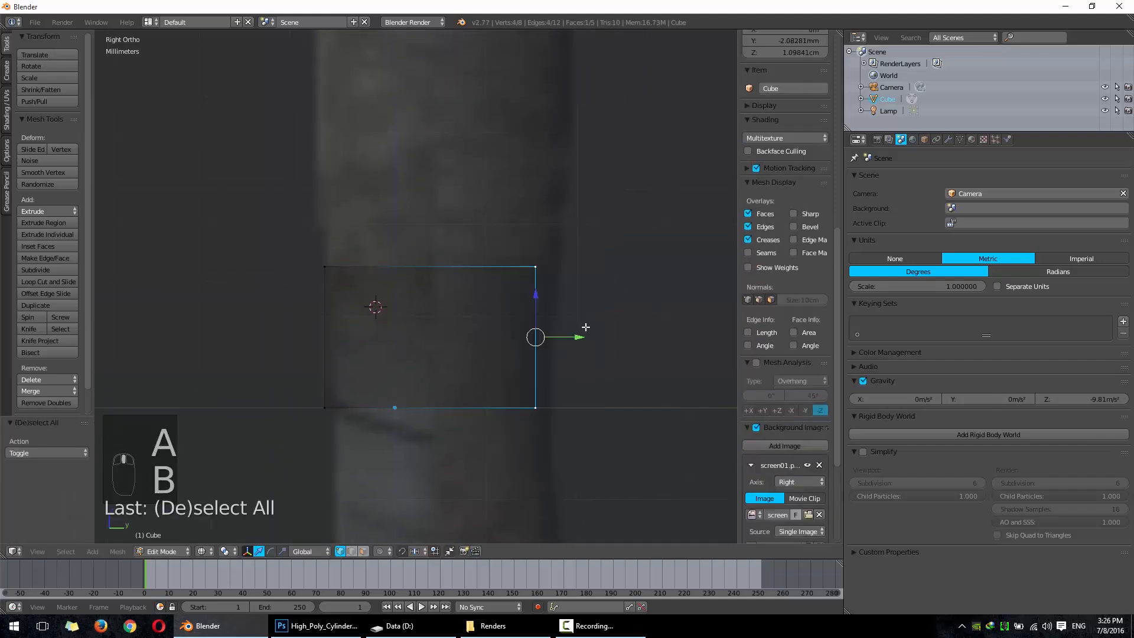
pyautogui.press('g')
pyautogui.press('y')
pyautogui.click(555, 299)
# Step: Raise the block's top vertices about 3.455 cm along Z to the wooden collar and scale them to about 1.156
pyautogui.scroll(-3, 537, 265)
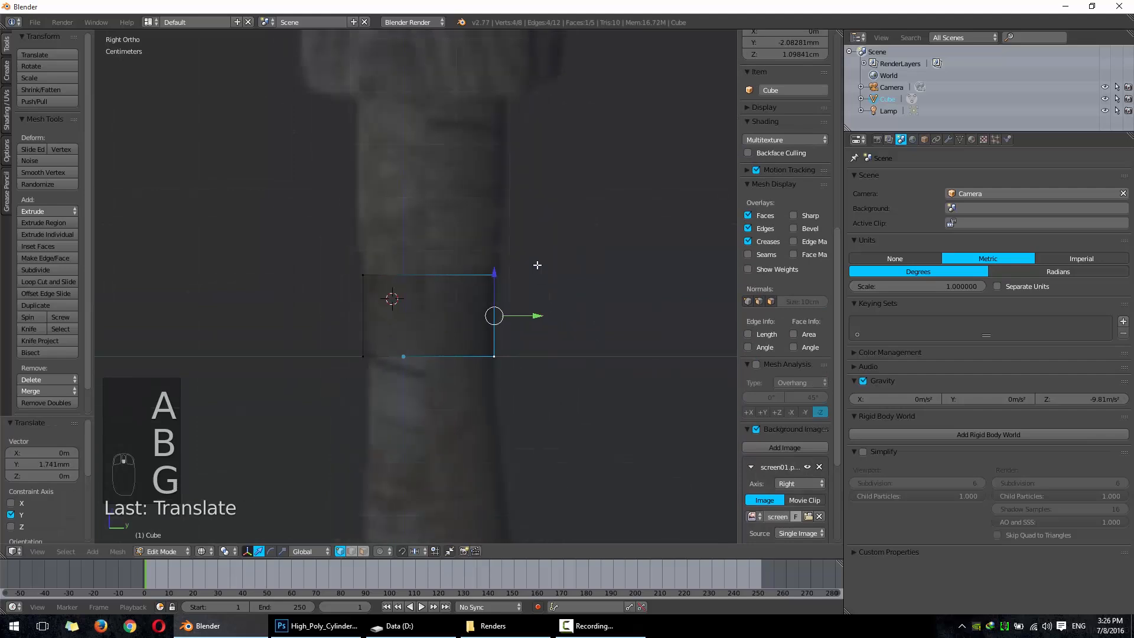
pyautogui.keyDown('shift'); pyautogui.moveTo(537, 265); pyautogui.dragTo(515, 368, button='middle'); pyautogui.keyUp('shift')
pyautogui.press('a')
pyautogui.press('b')
pyautogui.moveTo(299, 335); pyautogui.dragTo(556, 389)
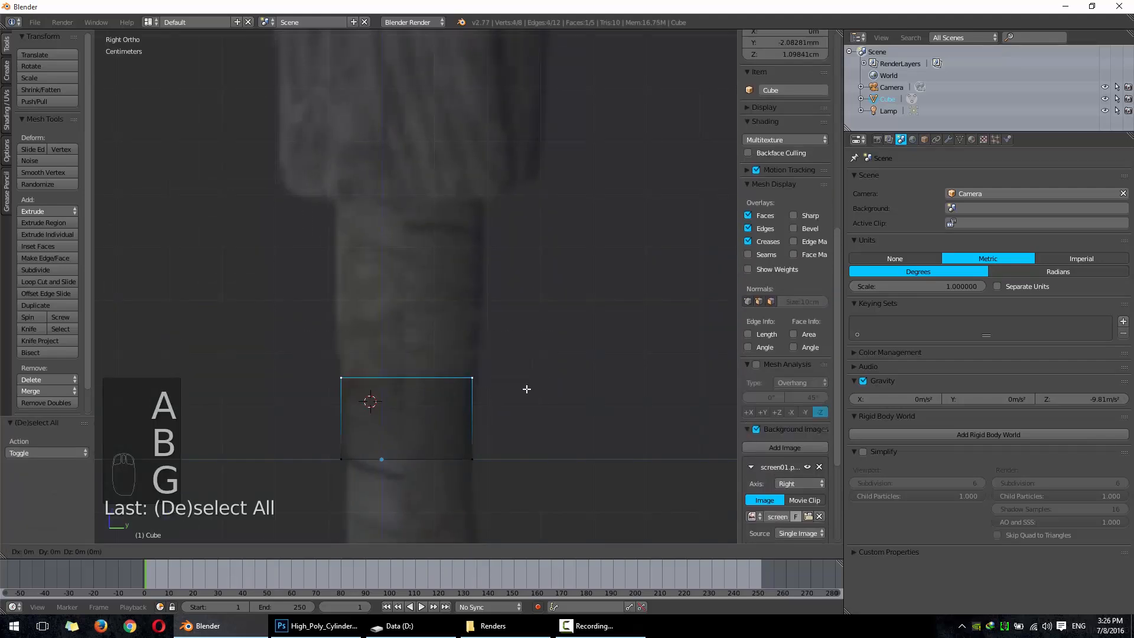
pyautogui.press('z')
pyautogui.click(492, 218)
pyautogui.keyDown('shift'); pyautogui.moveTo(555, 287); pyautogui.dragTo(565, 356, button='middle'); pyautogui.keyUp('shift')
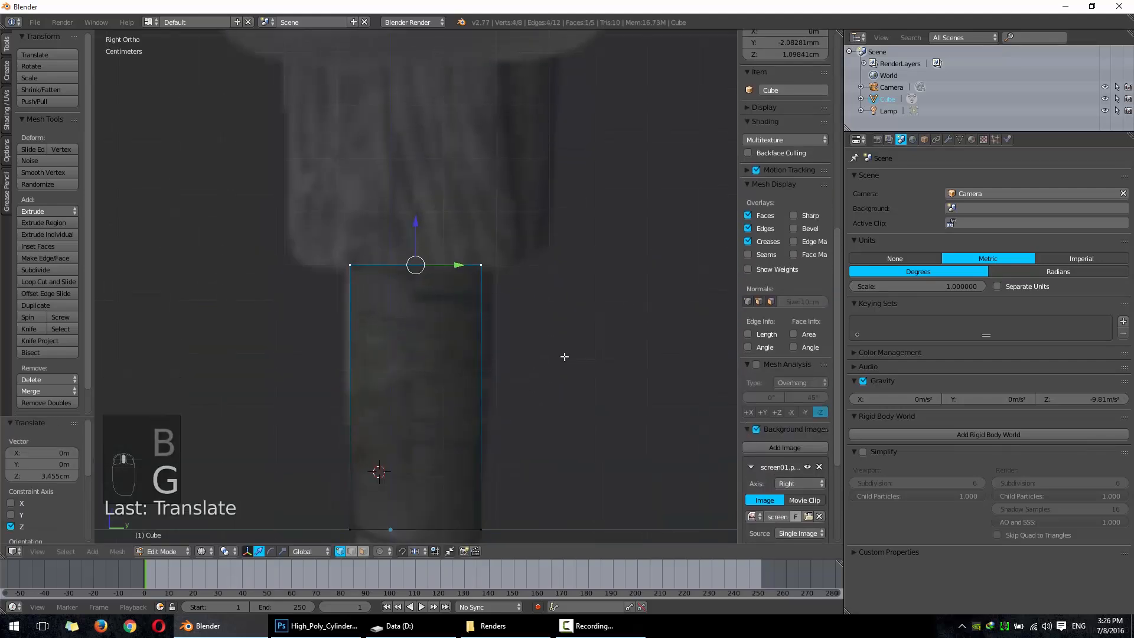
pyautogui.press('s')
pyautogui.click(597, 354)
# Step: Raise the top vertices another 4.493 mm or so along Z into the collar and scale them to about 1.078
pyautogui.scroll(-6, 560, 334)
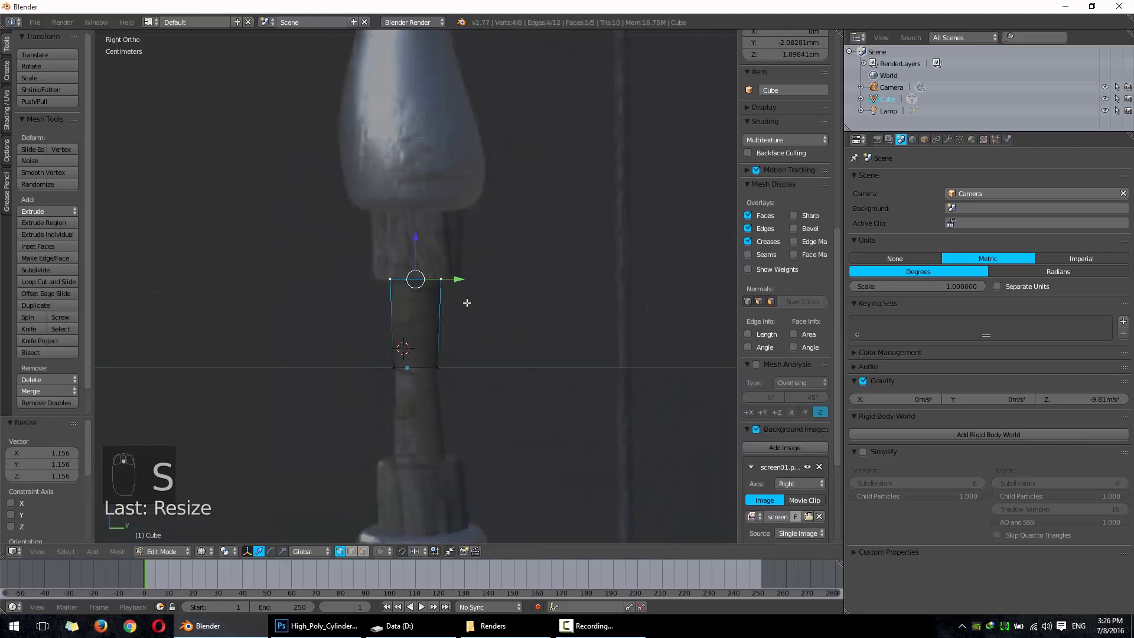
pyautogui.scroll(4, 472, 304)
pyautogui.keyDown('shift'); pyautogui.moveTo(481, 304); pyautogui.dragTo(474, 370, button='middle'); pyautogui.keyUp('shift')
pyautogui.press('g')
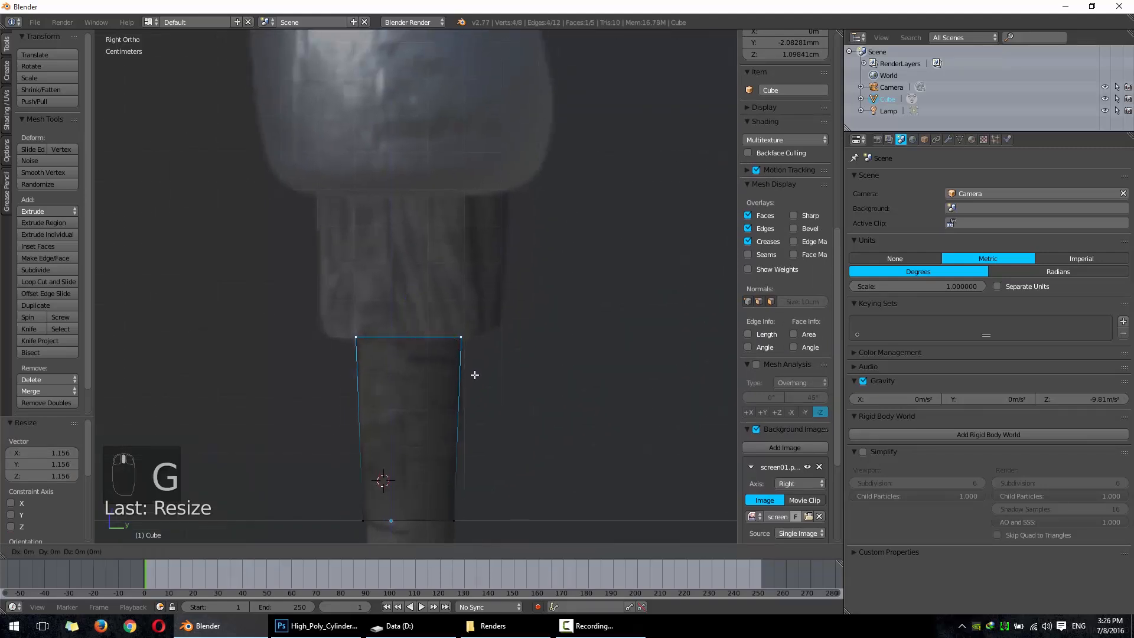
pyautogui.press('z')
pyautogui.click(480, 358)
pyautogui.press('s')
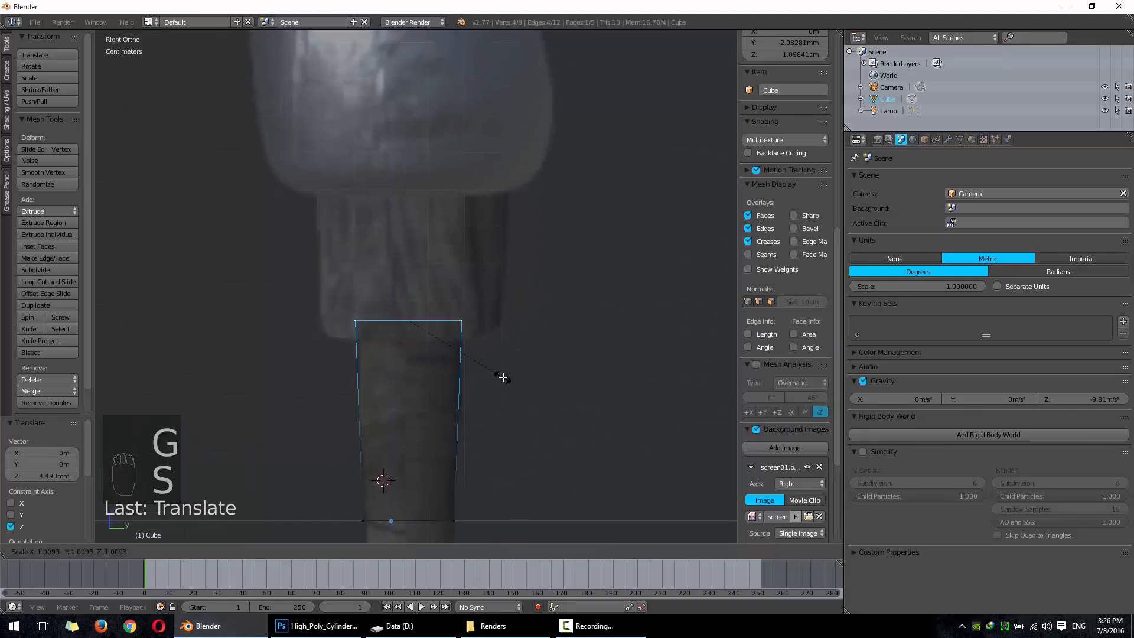
pyautogui.press('s')
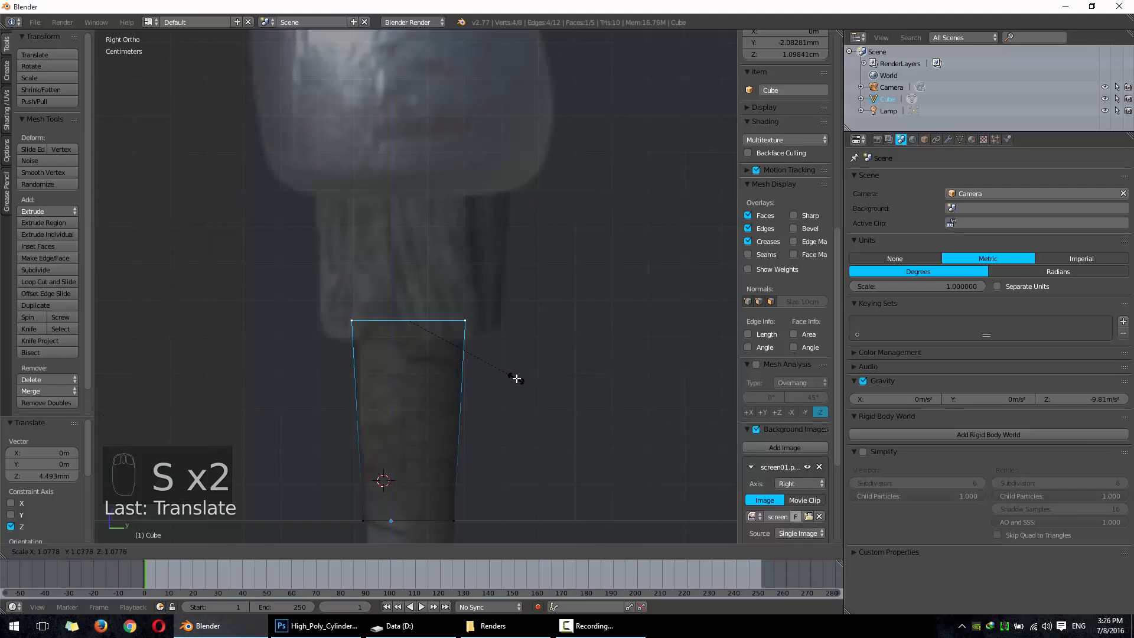
pyautogui.click(517, 378)
# Step: In Object Mode, duplicate the tapered grip block and place the copy about 5 cm higher along Z
pyautogui.scroll(-7, 501, 372)
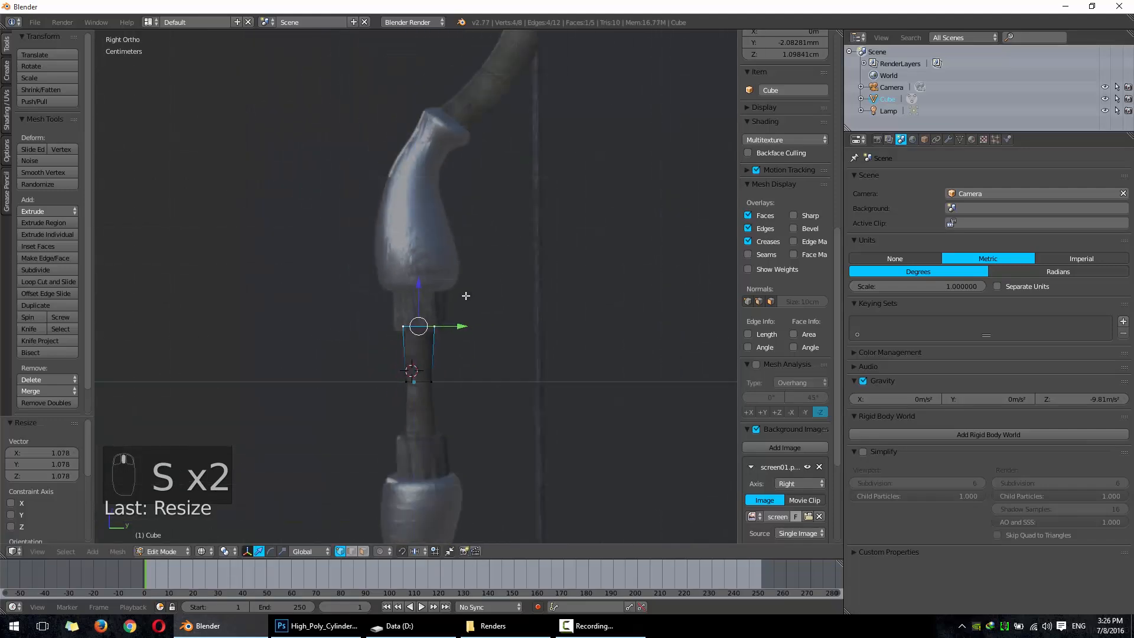
pyautogui.keyDown('shift'); pyautogui.moveTo(455, 281); pyautogui.dragTo(425, 218, button='middle'); pyautogui.keyUp('shift')
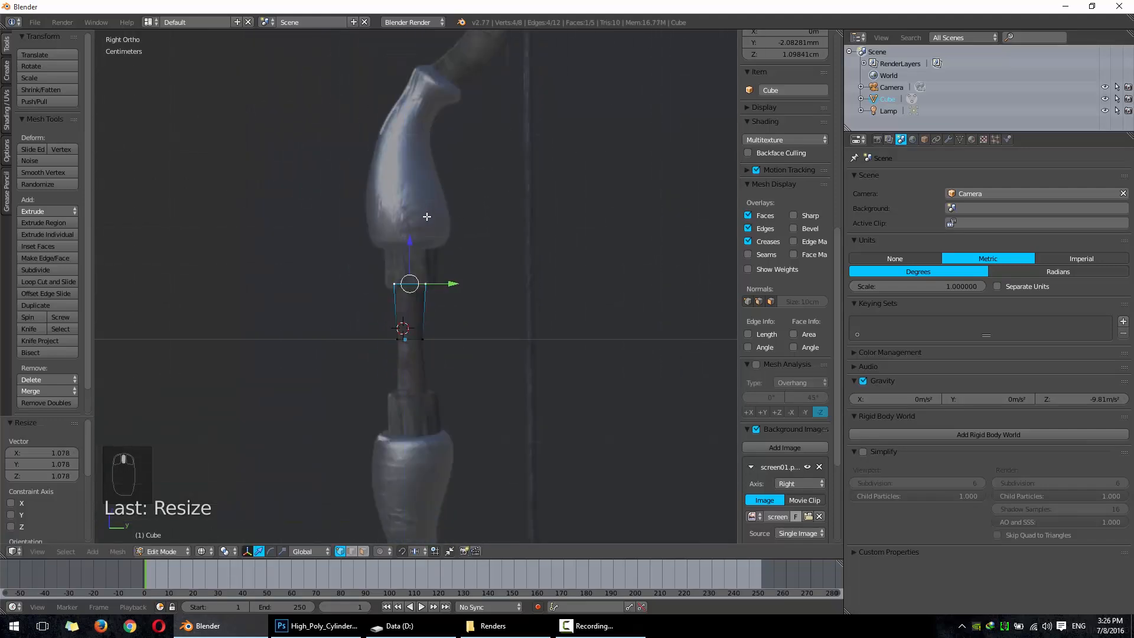
pyautogui.scroll(3, 415, 148)
pyautogui.scroll(-2, 404, 252)
pyautogui.scroll(3, 431, 346)
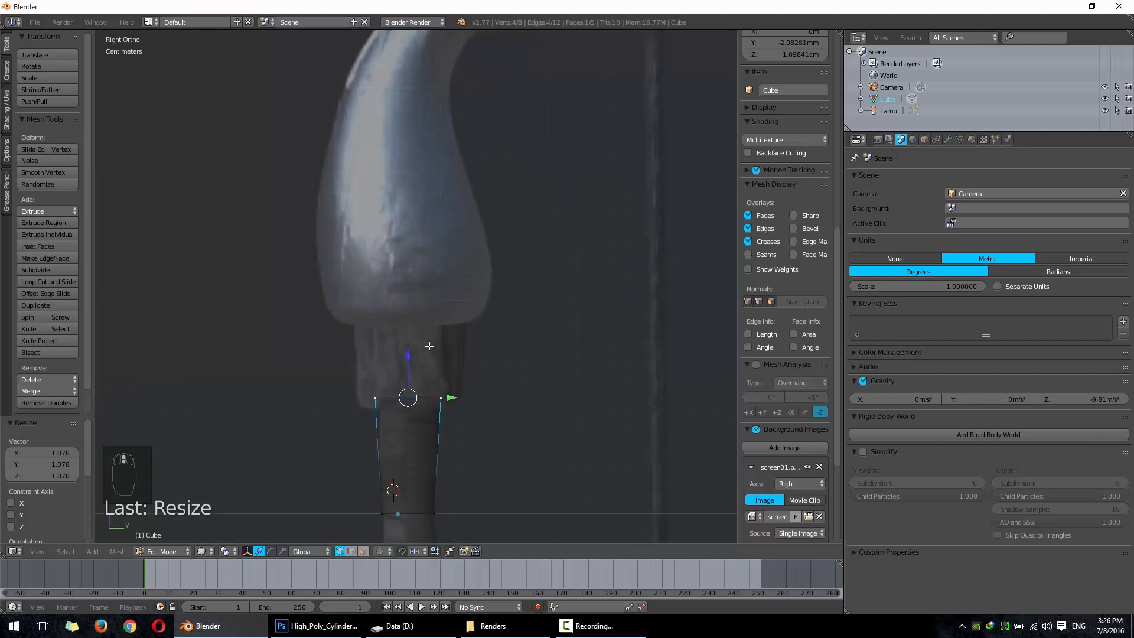
pyautogui.keyDown('shift'); pyautogui.moveTo(431, 346); pyautogui.dragTo(435, 309, button='middle'); pyautogui.keyUp('shift')
pyautogui.press('Tab')
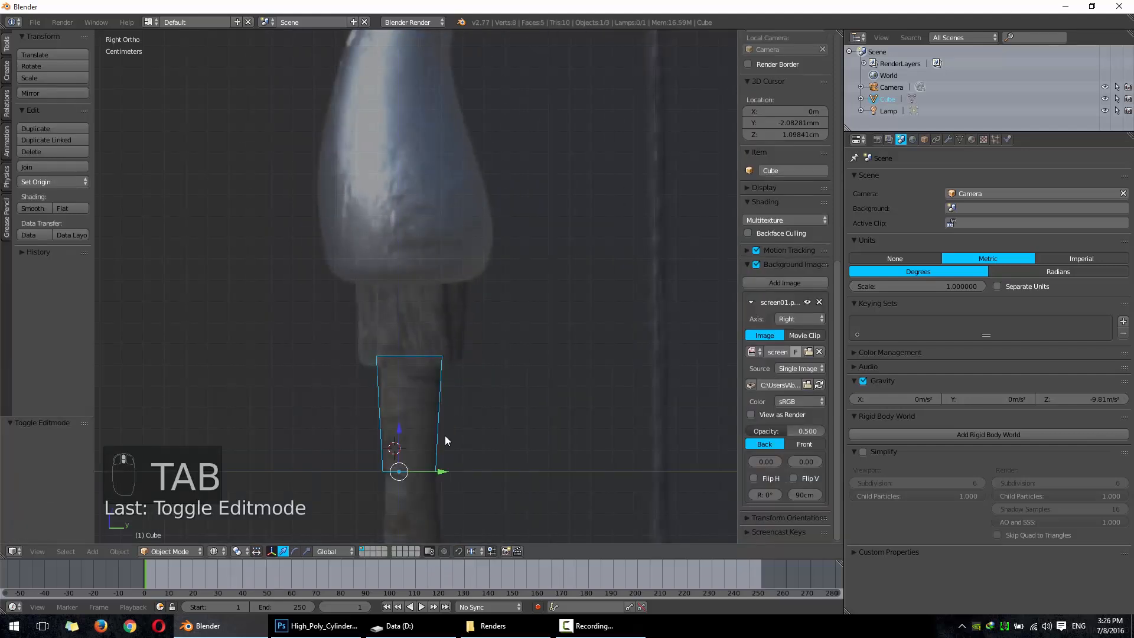
pyautogui.keyDown('shift'); pyautogui.moveTo(446, 436); pyautogui.dragTo(438, 329, button='middle'); pyautogui.keyUp('shift')
pyautogui.scroll(3, 436, 287)
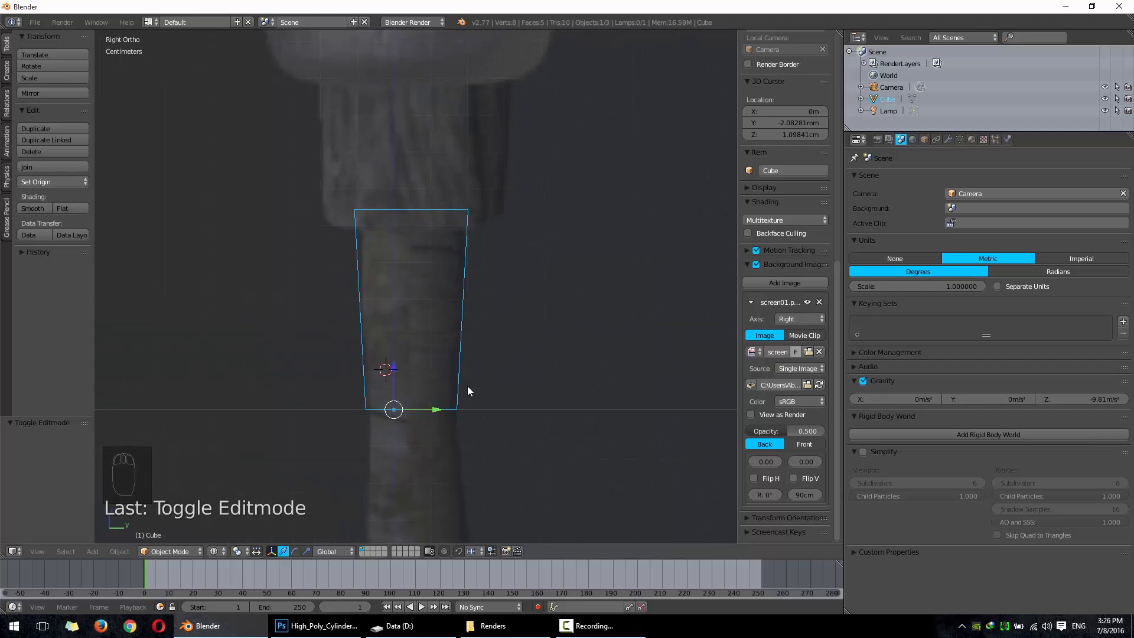
pyautogui.hotkey('shift', 'd')
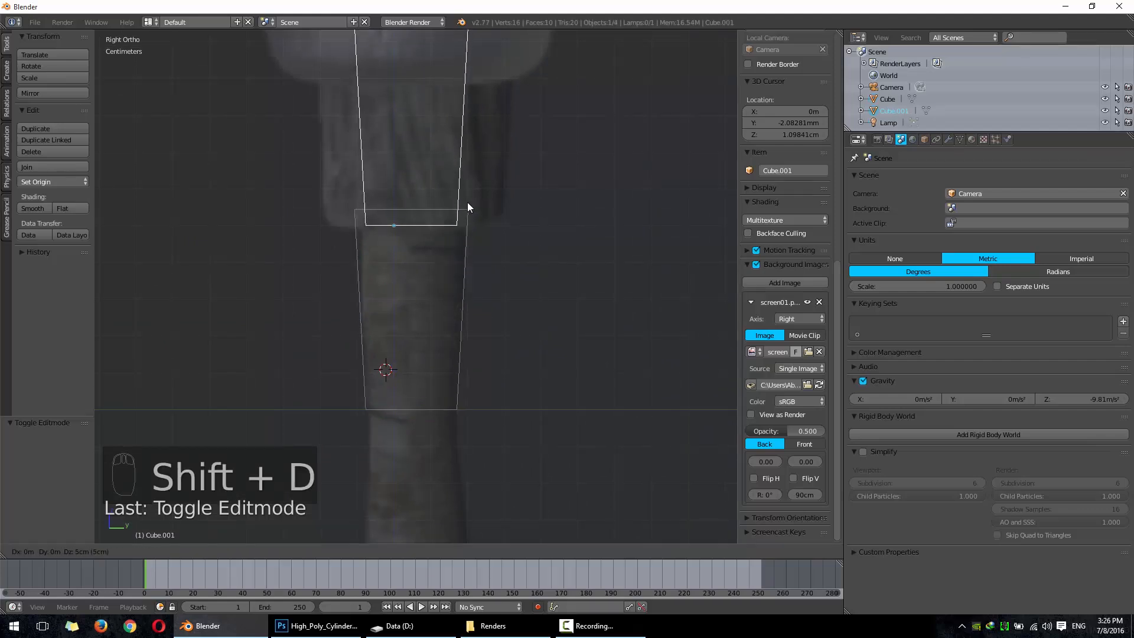
pyautogui.click(467, 202)
# Step: In Edit Mode, lower the duplicate's top vertices about 1.5 cm along Z to the underside of the metal section
pyautogui.keyDown('shift'); pyautogui.moveTo(443, 208); pyautogui.dragTo(451, 395, button='middle'); pyautogui.keyUp('shift')
pyautogui.press('Tab')
pyautogui.press('a')
pyautogui.press('a')
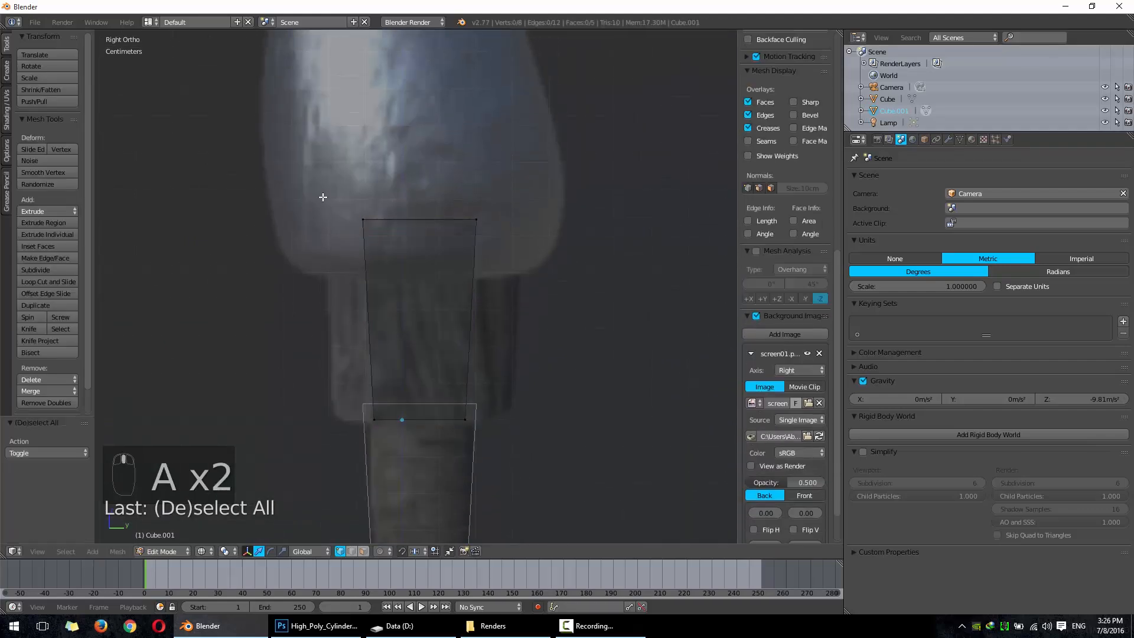
pyautogui.press('a')
pyautogui.press('a')
pyautogui.press('b')
pyautogui.moveTo(323, 197); pyautogui.dragTo(514, 264)
pyautogui.press('g')
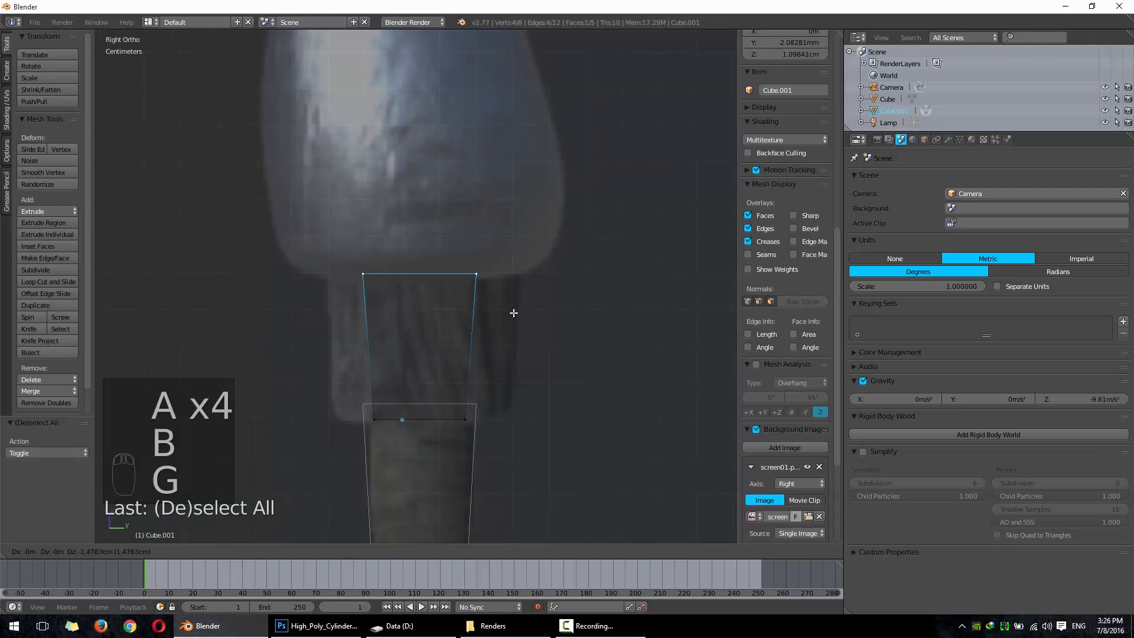
pyautogui.rightClick(510, 316)
# Step: Select the duplicate's bottom vertices and scale them to about 1.871 to match the wooden collar's lower width
pyautogui.hotkey('ctrl', 'i')
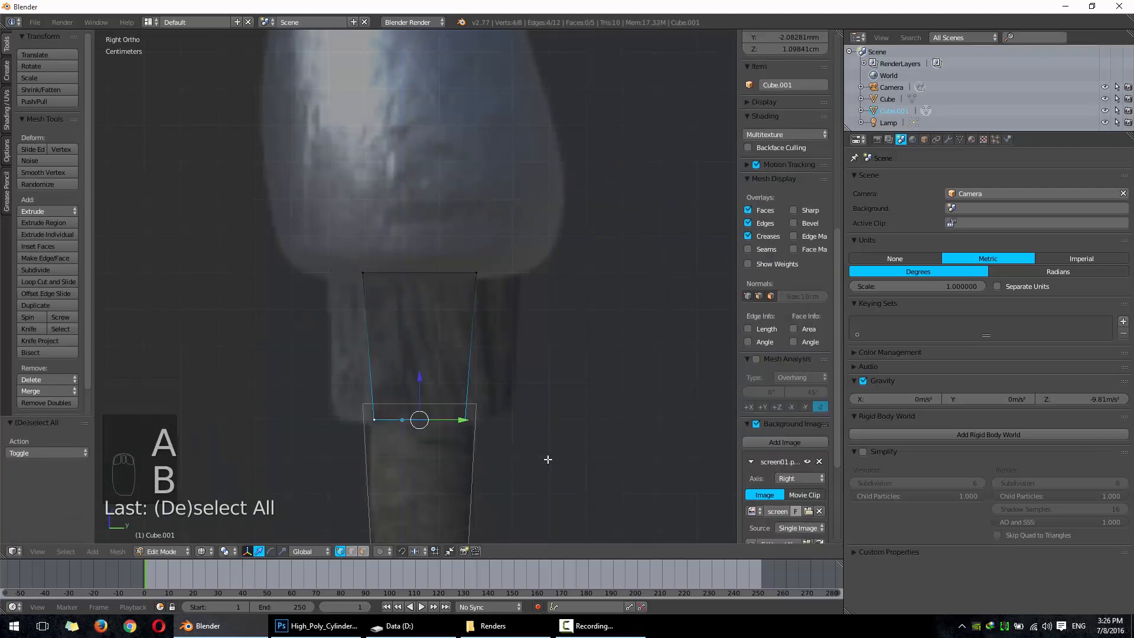
pyautogui.press('s')
pyautogui.click(656, 455)
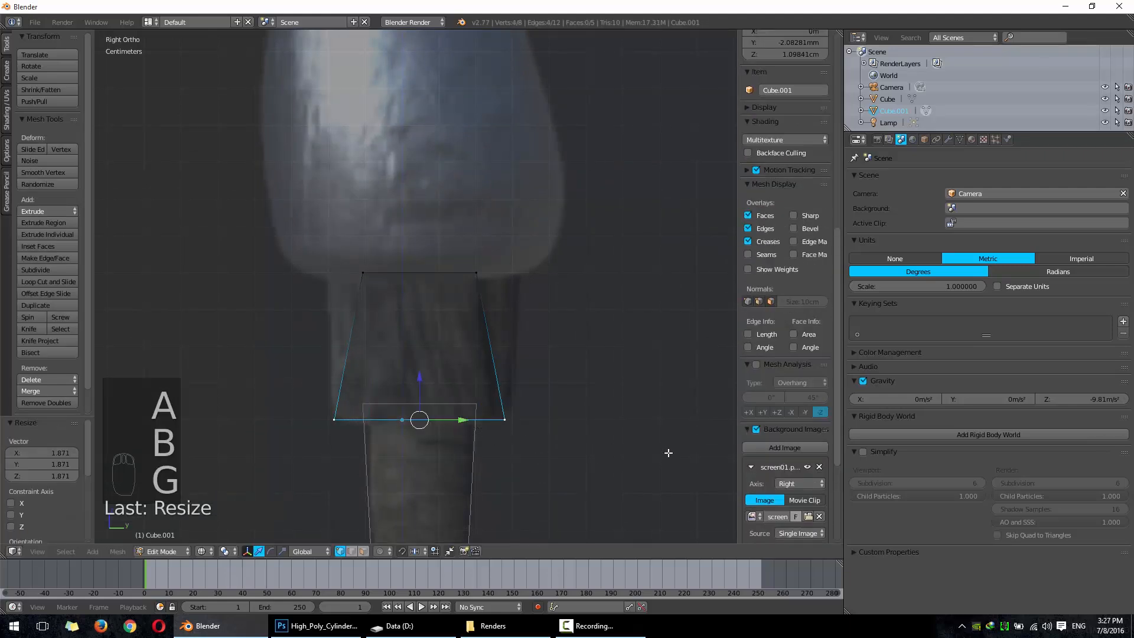
# Step: Scale the duplicate's top vertices out to the wooden collar's upper width, raise them slightly into the metal section, and return to Object Mode
pyautogui.press('a')
pyautogui.press('b')
pyautogui.moveTo(329, 243); pyautogui.dragTo(549, 309)
pyautogui.press('s')
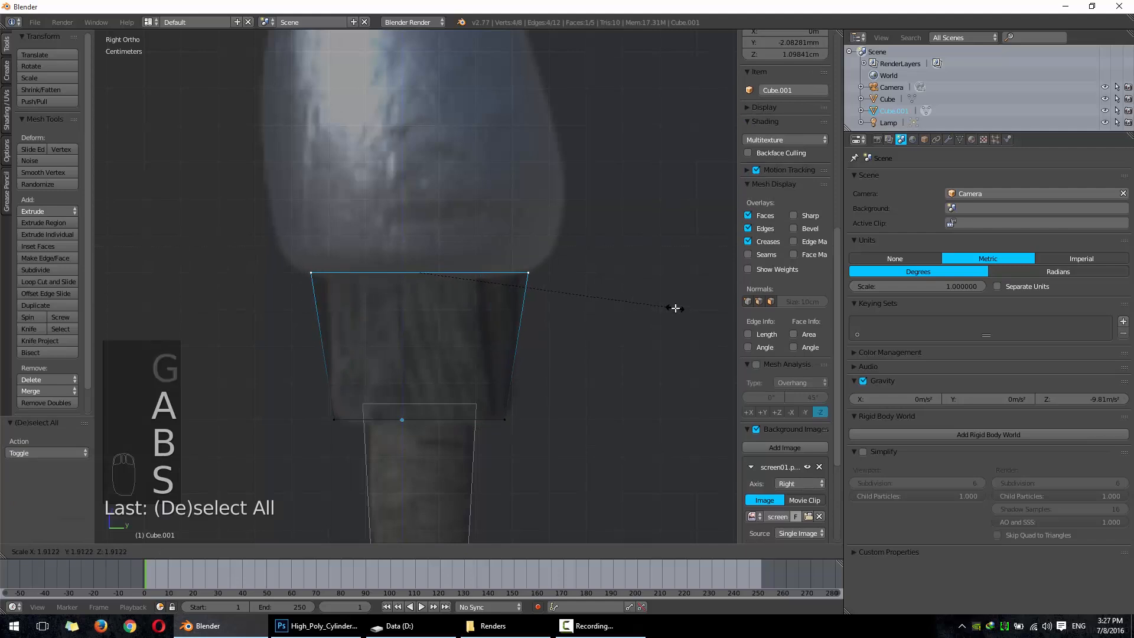
pyautogui.click(671, 308)
pyautogui.press('g')
pyautogui.middleClick(598, 349)
pyautogui.click(593, 320)
pyautogui.keyDown('shift'); pyautogui.moveTo(555, 298); pyautogui.dragTo(580, 469, button='middle'); pyautogui.keyUp('shift')
pyautogui.press('Tab')
pyautogui.scroll(-4, 559, 441)
pyautogui.keyDown('shift'); pyautogui.moveTo(558, 441); pyautogui.dragTo(516, 456, button='middle'); pyautogui.keyUp('shift')
pyautogui.scroll(4, 519, 317)
pyautogui.scroll(-2, 516, 451)
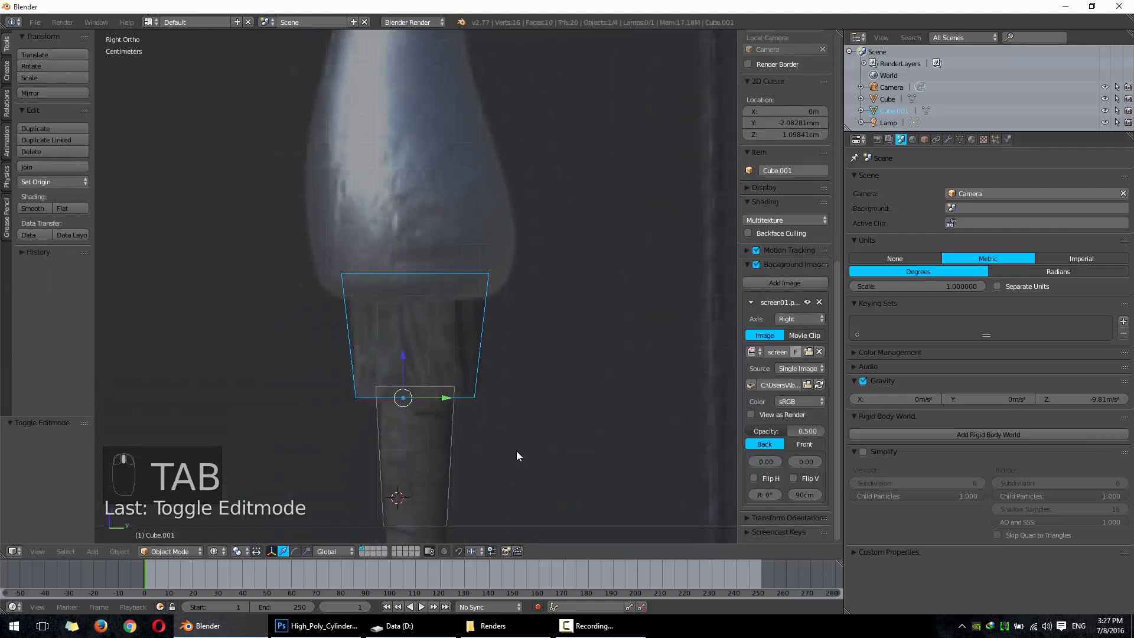
# Step: Duplicate the collar block and place the copy above it, over the lower part of the metal section
pyautogui.keyDown('shift'); pyautogui.moveTo(493, 399); pyautogui.dragTo(499, 483, button='middle'); pyautogui.keyUp('shift')
pyautogui.hotkey('shift', 'a')
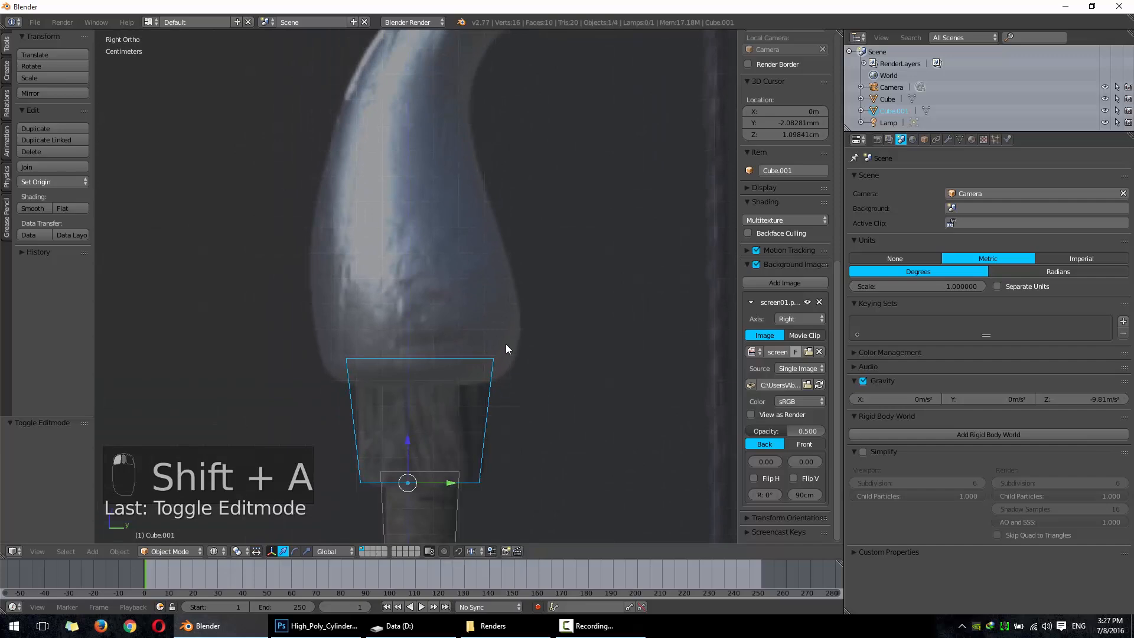
pyautogui.hotkey('shift', 'd')
pyautogui.click(502, 260)
# Step: In Edit Mode, lower the new copy's bottom vertices about 4.65 mm along Z to the underside of the metal section
pyautogui.press('Tab')
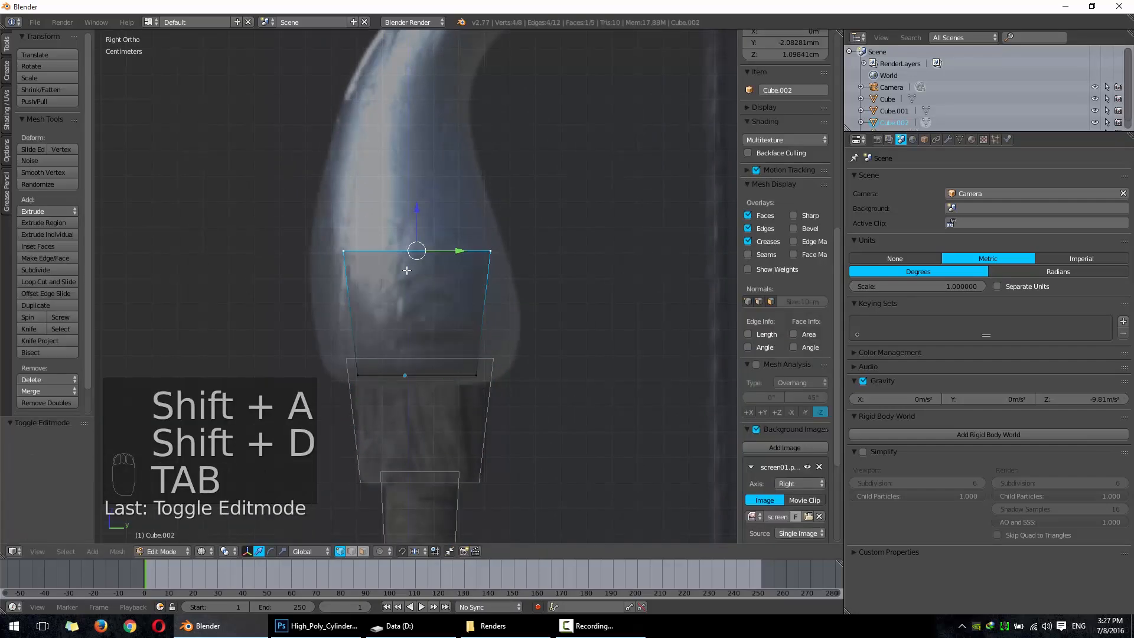
pyautogui.press('a')
pyautogui.press('a')
pyautogui.press('b')
pyautogui.moveTo(299, 228); pyautogui.dragTo(527, 278)
pyautogui.keyDown('shift'); pyautogui.moveTo(527, 278); pyautogui.dragTo(520, 392, button='middle'); pyautogui.keyUp('shift')
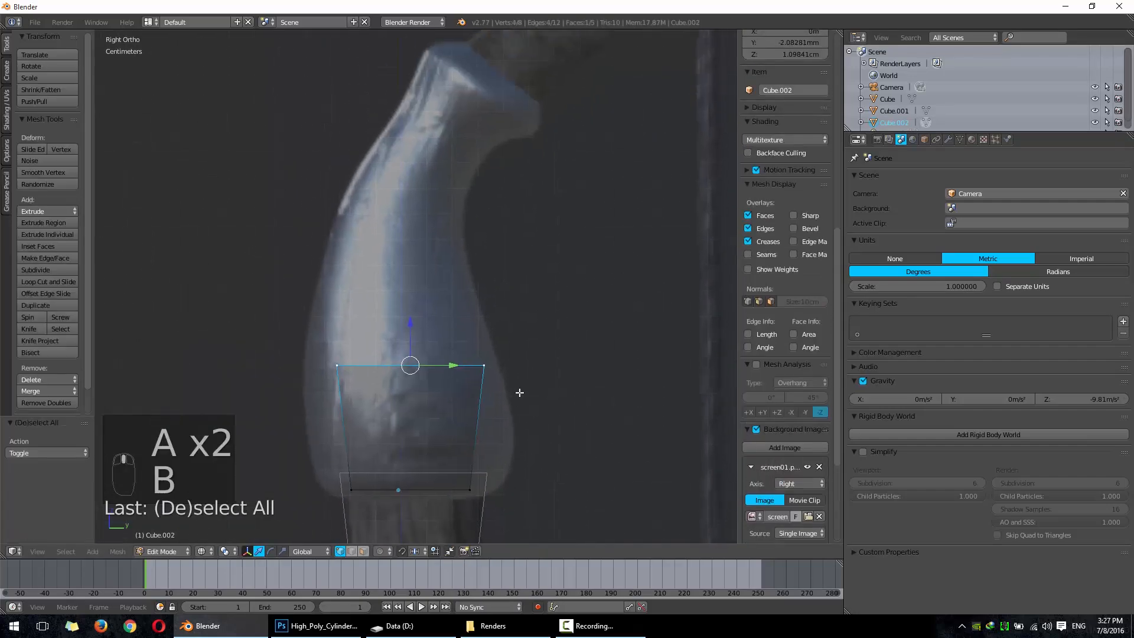
pyautogui.scroll(-2, 519, 393)
pyautogui.press('a')
pyautogui.press('b')
pyautogui.moveTo(326, 410); pyautogui.dragTo(532, 449)
pyautogui.scroll(3, 498, 362)
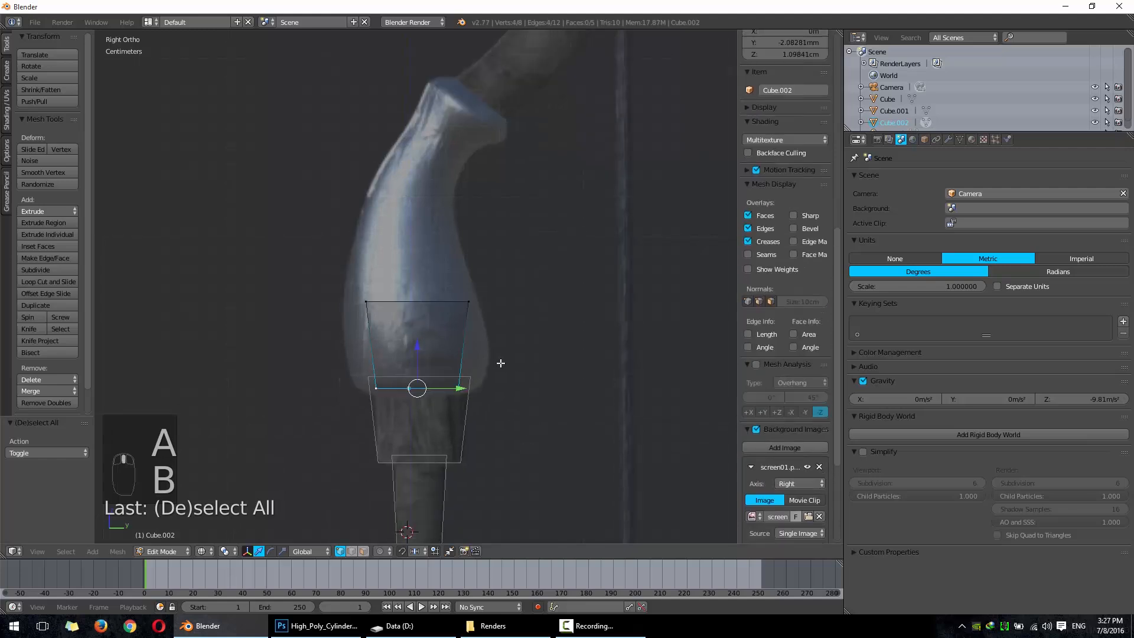
pyautogui.press('g')
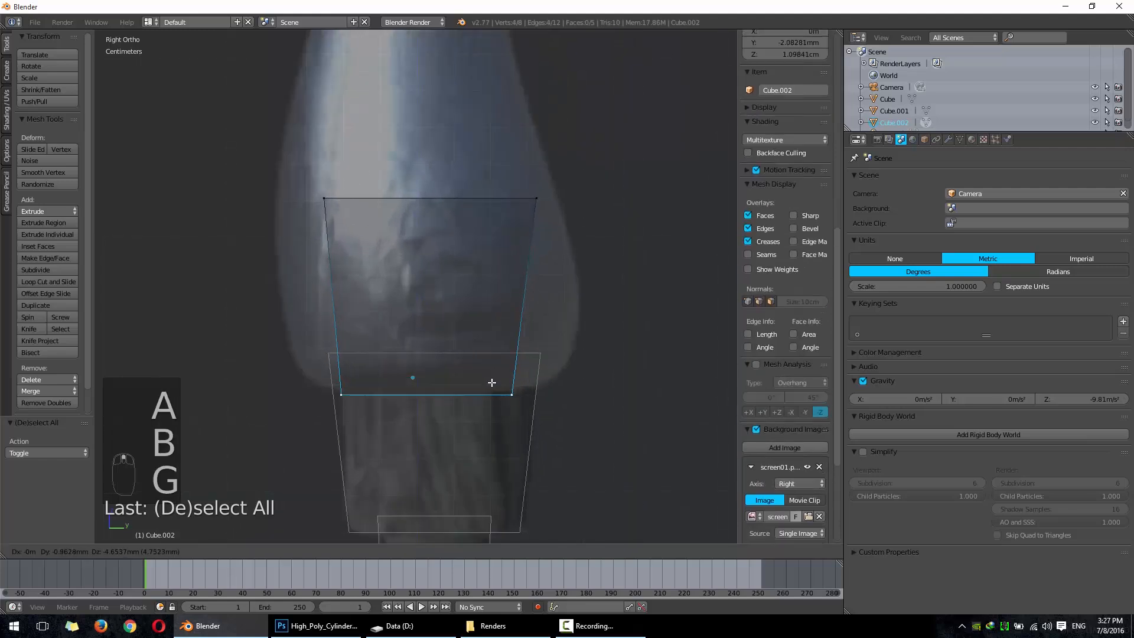
pyautogui.middleClick(492, 382)
pyautogui.click(492, 382)
# Step: Clear the vertex selection and add one horizontal loop cut through the middle of the metal section's block
pyautogui.press('a')
pyautogui.press('b')
pyautogui.moveTo(264, 144); pyautogui.dragTo(567, 262)
pyautogui.keyDown('shift'); pyautogui.moveTo(570, 267); pyautogui.dragTo(570, 312, button='middle'); pyautogui.keyUp('shift')
pyautogui.press('a')
pyautogui.hotkey('ctrl', 'r')
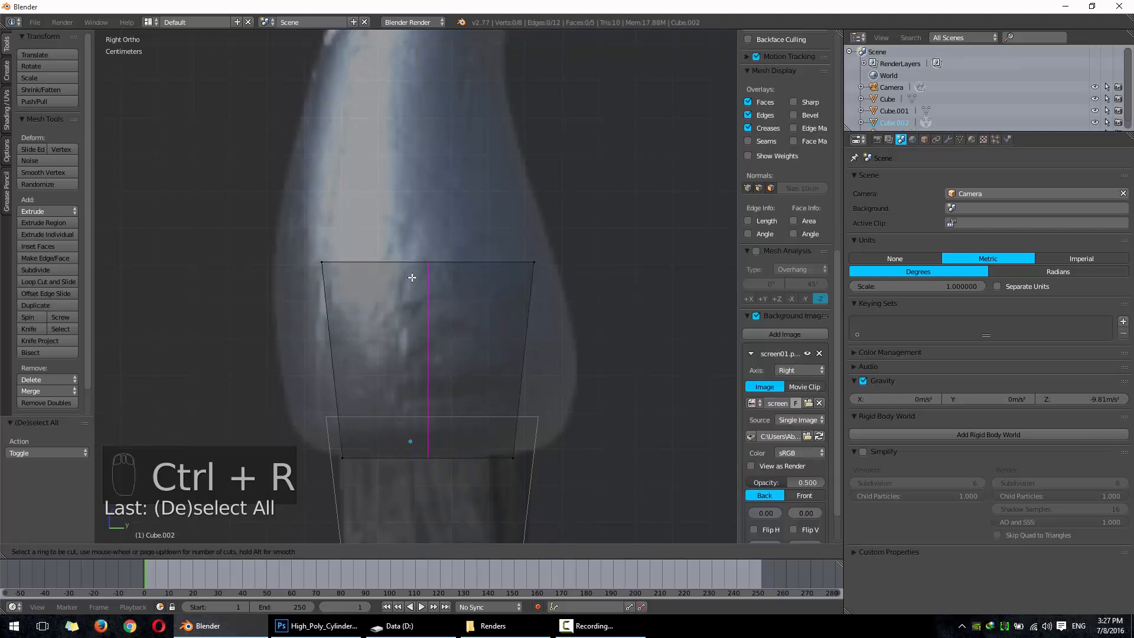
pyautogui.click(500, 367)
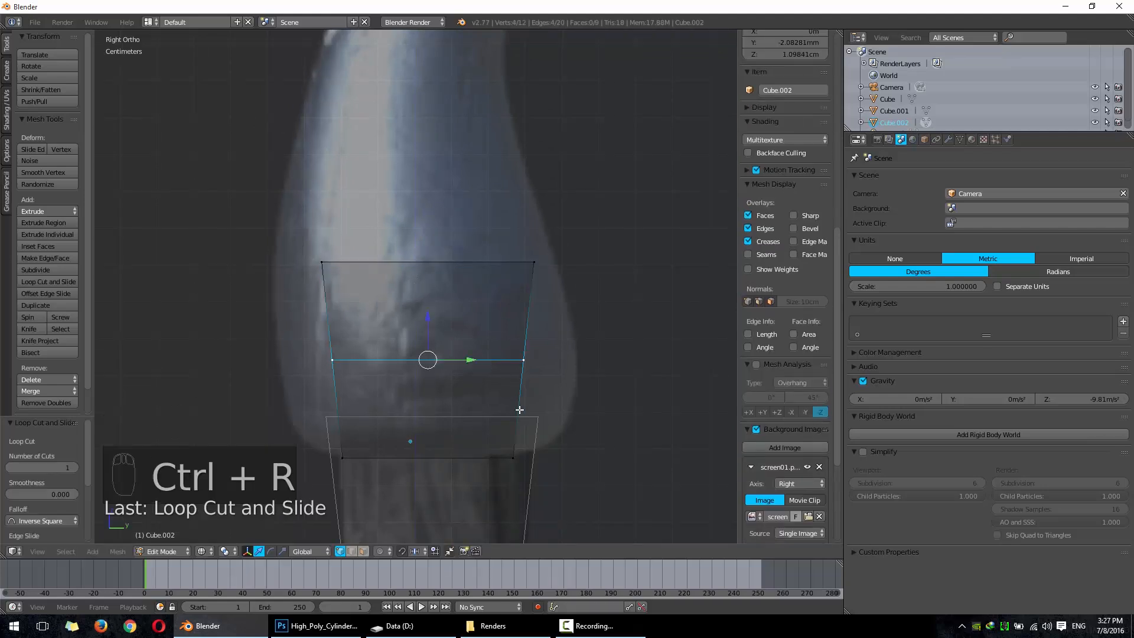
# Step: Scale the new loop to 1.652, lower it along Z toward the base of the bulge, and scale it to 0.897 to fit the outline
pyautogui.press('s')
pyautogui.click(590, 410)
pyautogui.press('g')
pyautogui.press('z')
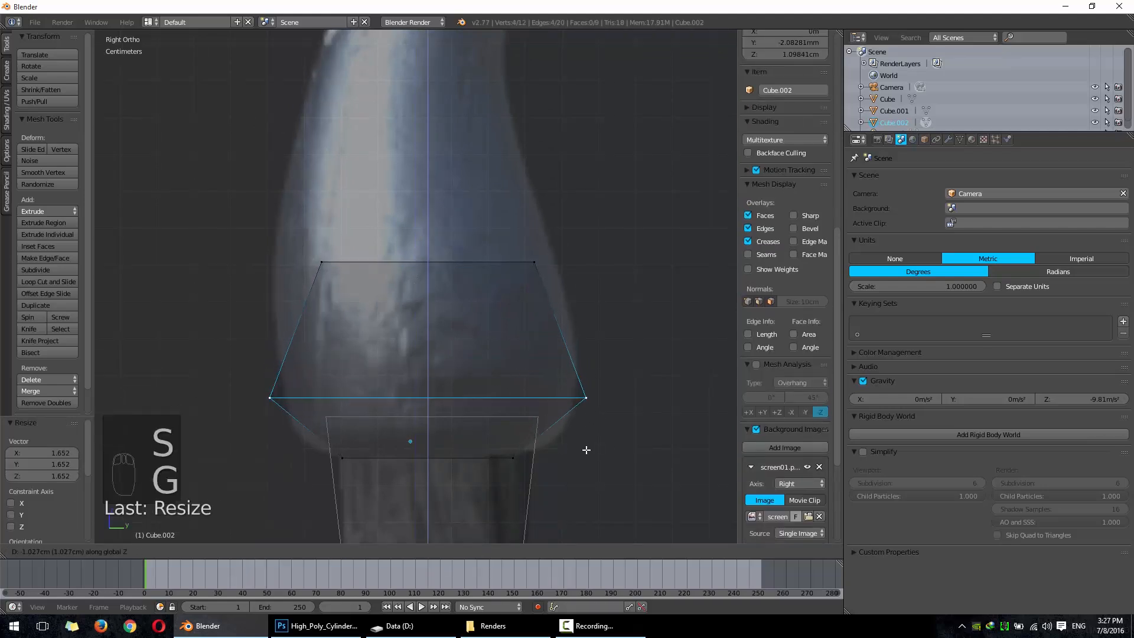
pyautogui.click(585, 466)
pyautogui.press('s')
pyautogui.click(532, 418)
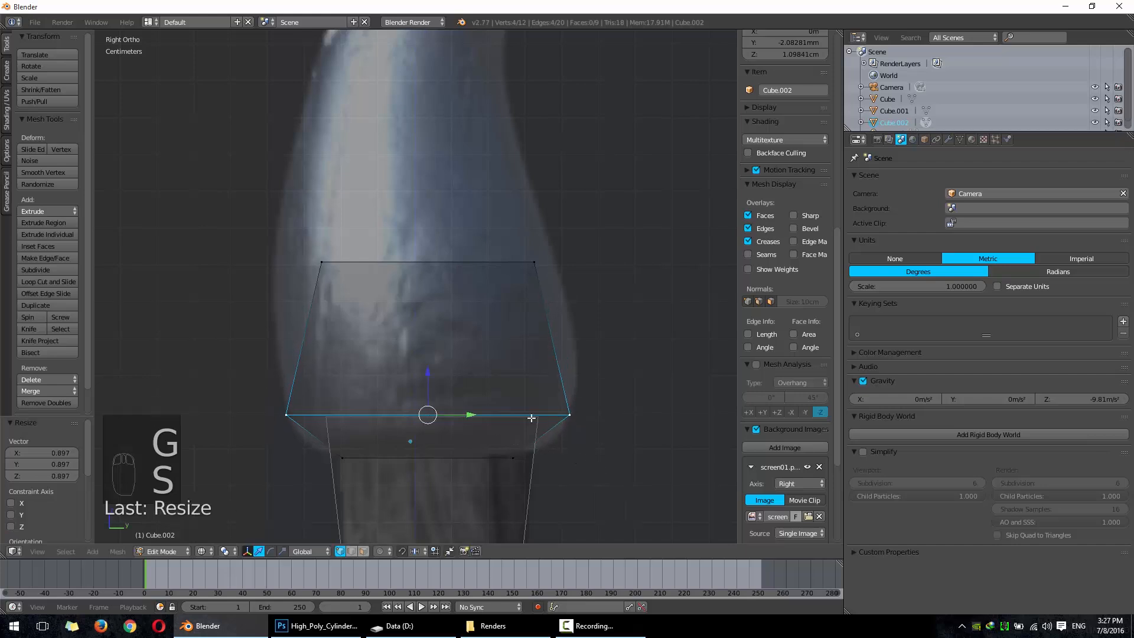
# Step: Select the block's top vertices, lower them about 2 cm along Z, and scale them to 1.405 to match the bulge's width
pyautogui.press('a')
pyautogui.press('b')
pyautogui.moveTo(299, 245); pyautogui.dragTo(583, 301)
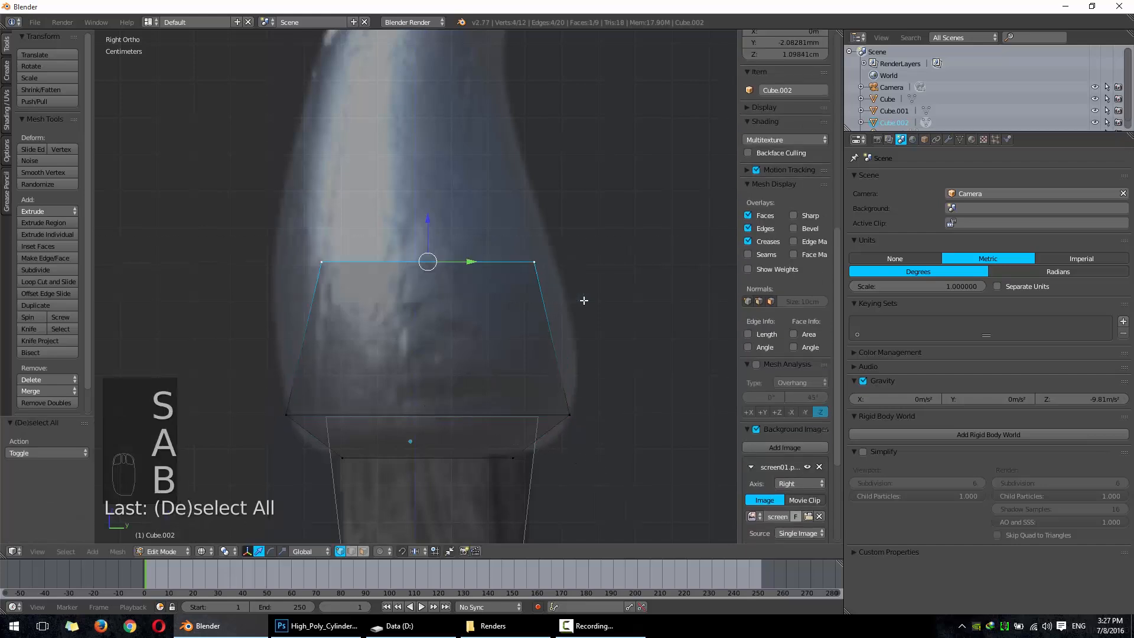
pyautogui.press('g')
pyautogui.press('z')
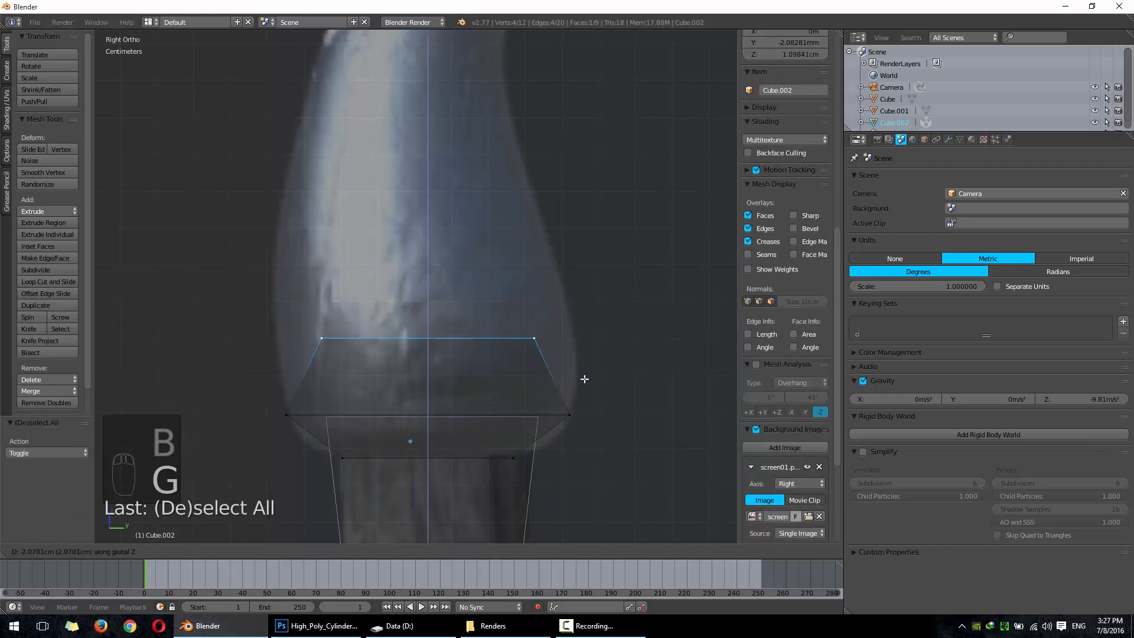
pyautogui.click(583, 383)
pyautogui.press('s')
pyautogui.click(649, 385)
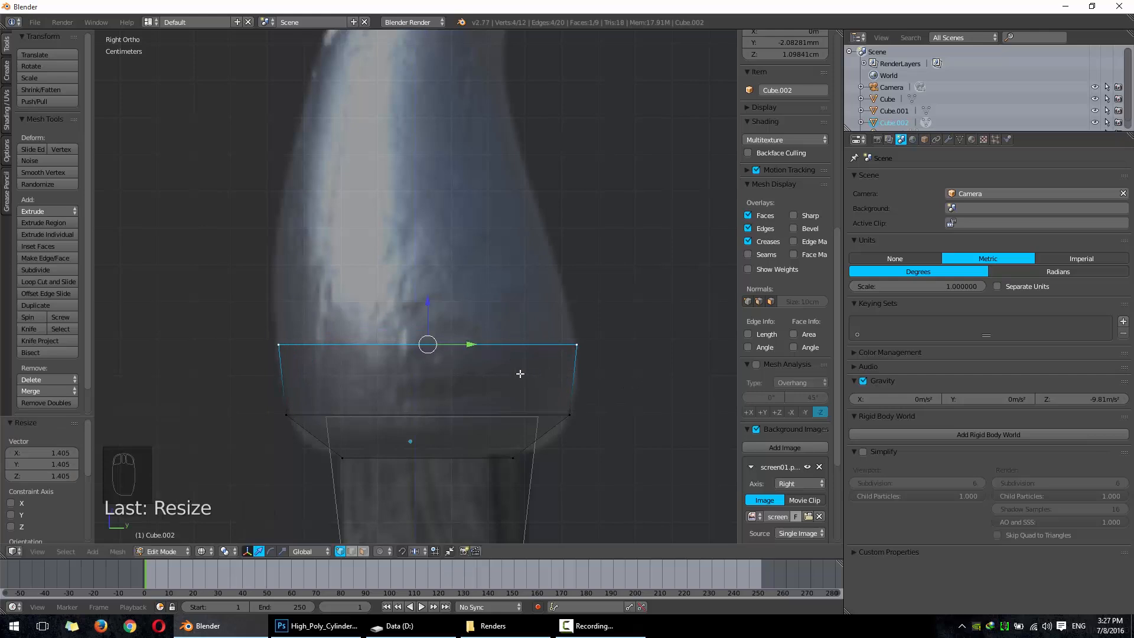
# Step: Extrude the top face 2.872 cm upward, lower it 5.777 mm along Z, and fit it to the outline with scales of 0.906 and 1.052
pyautogui.press('e')
pyautogui.click(509, 268)
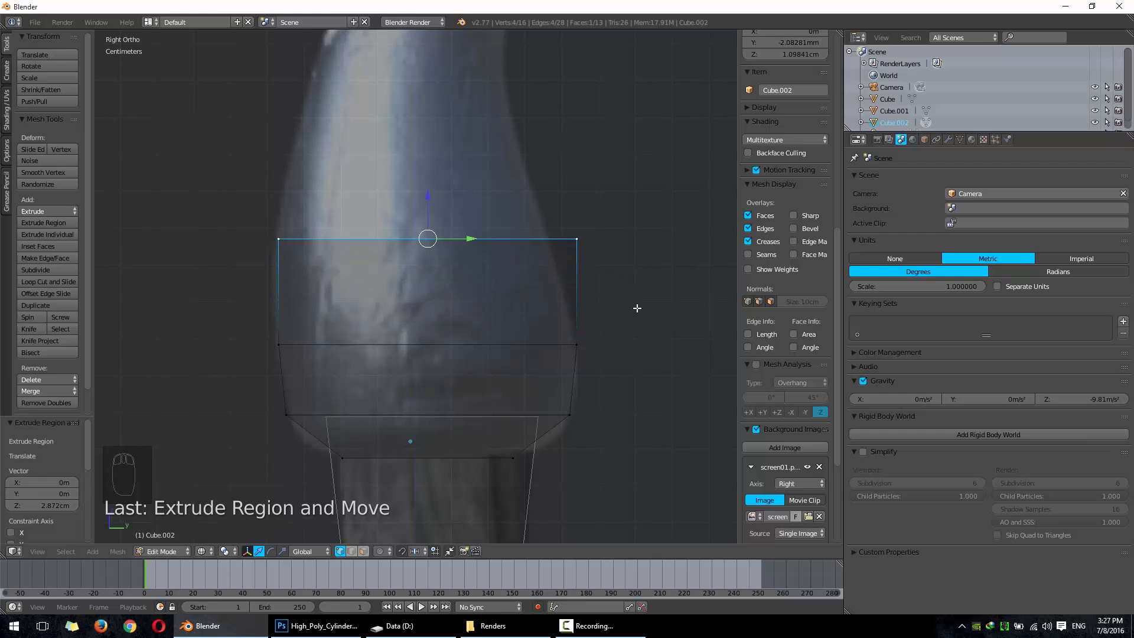
pyautogui.press('g')
pyautogui.click(659, 330)
pyautogui.press('s')
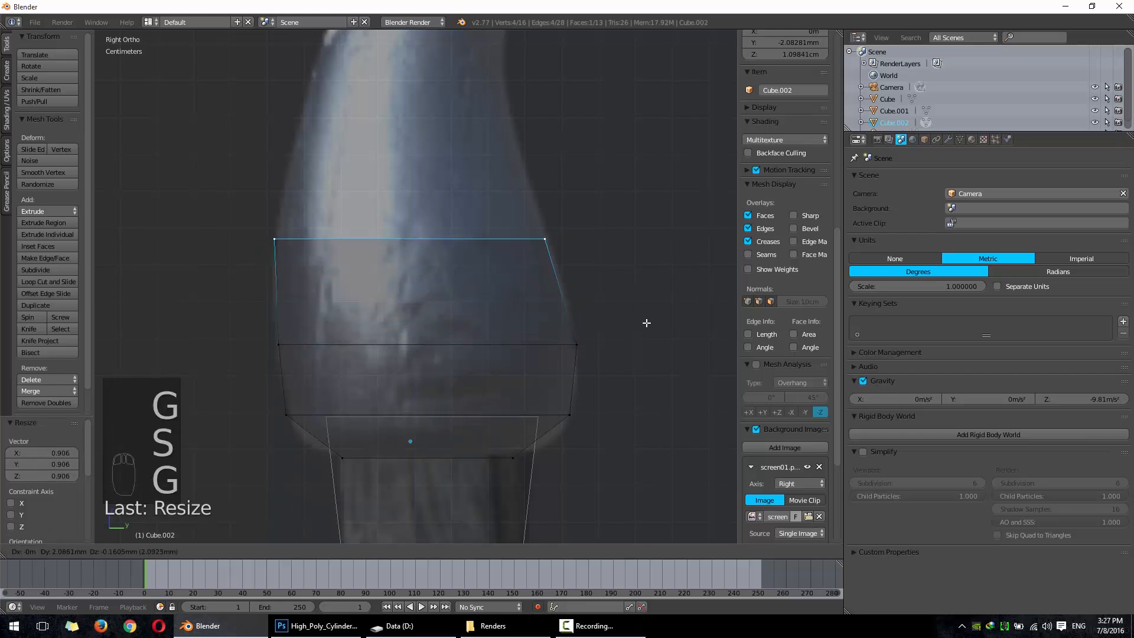
pyautogui.press('g')
pyautogui.click(633, 334)
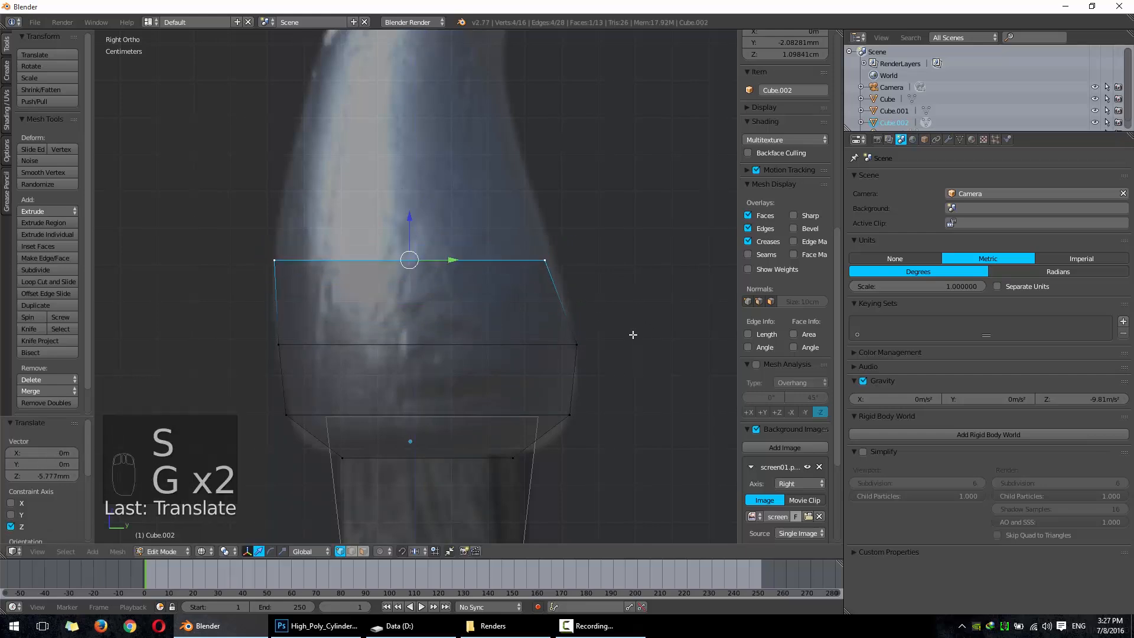
pyautogui.press('s')
pyautogui.click(641, 331)
# Step: Extrude the top face another 3.258 cm upward, scale it down, and shift it -1.284 mm in Y and -0.642 mm in Z
pyautogui.keyDown('shift'); pyautogui.moveTo(607, 282); pyautogui.dragTo(580, 351, button='middle'); pyautogui.keyUp('shift')
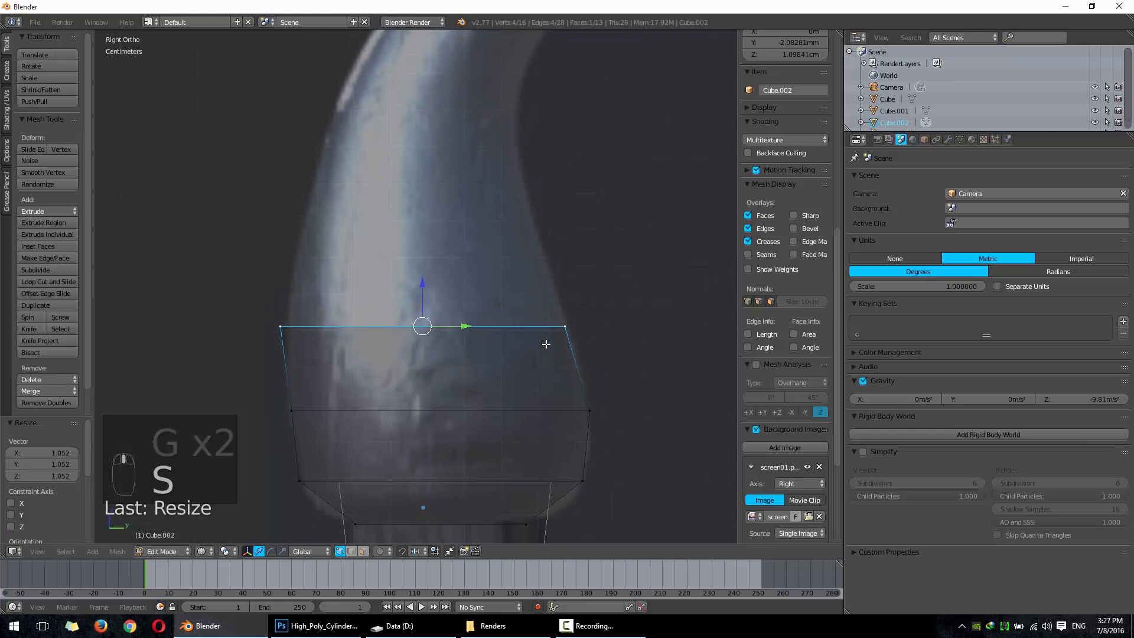
pyautogui.press('e')
pyautogui.click(549, 225)
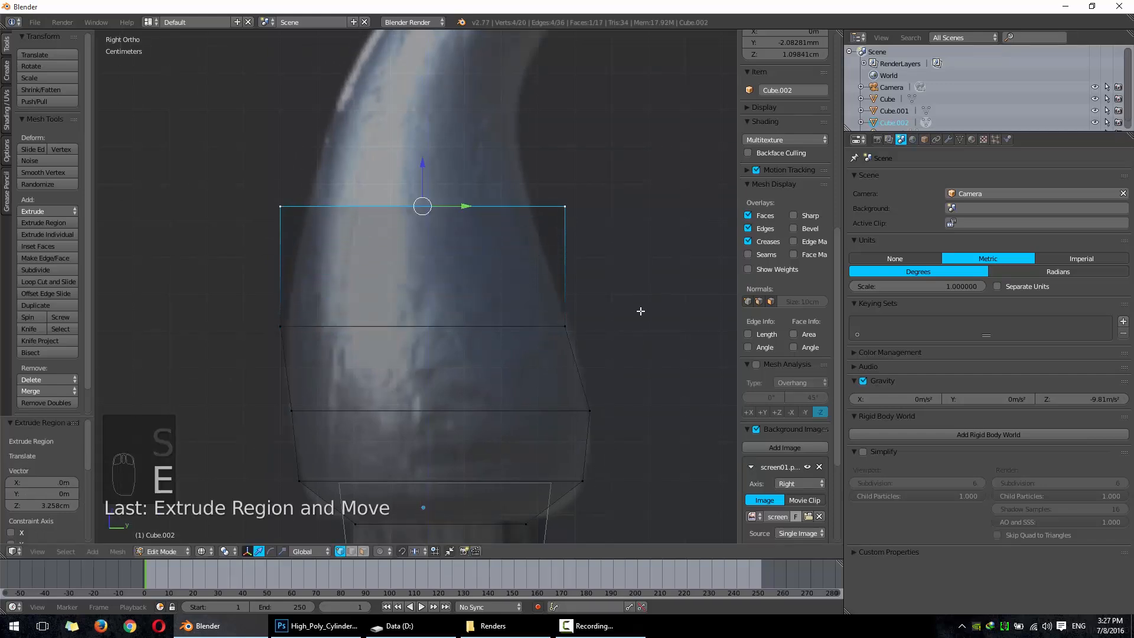
pyautogui.click(588, 292)
pyautogui.press('g')
# Step: Extrude the top face 2.889 cm, shift it 1.765 mm in Y and -2.568 mm in Z, and narrow it with a final 0.911 scale
pyautogui.keyDown('shift'); pyautogui.moveTo(585, 293); pyautogui.dragTo(575, 383, button='middle'); pyautogui.keyUp('shift')
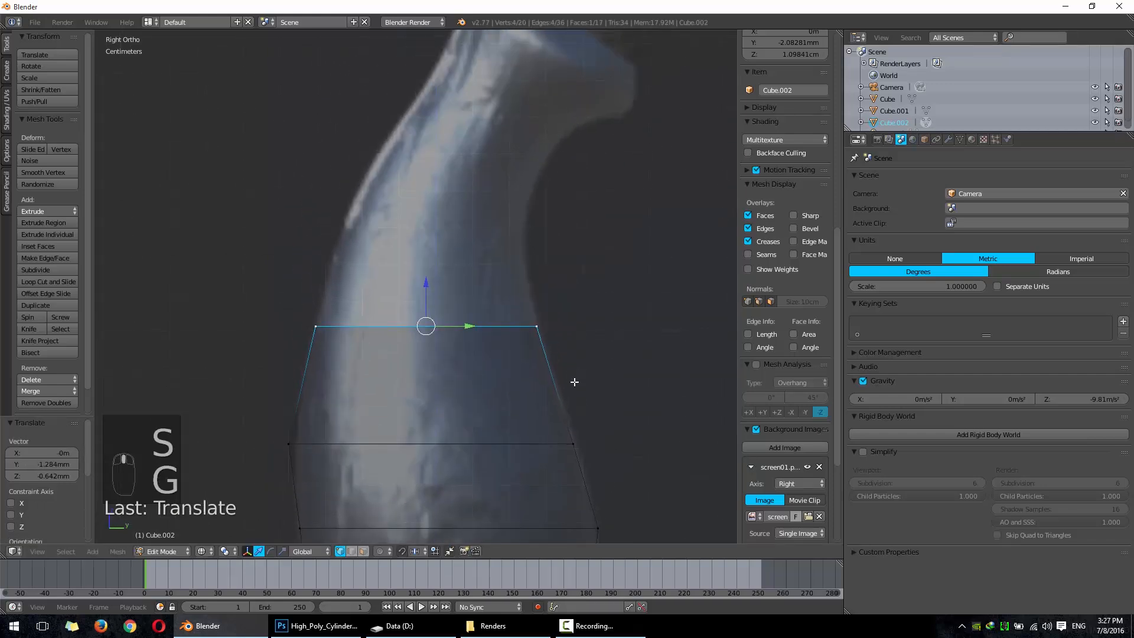
pyautogui.press('e')
pyautogui.click(602, 321)
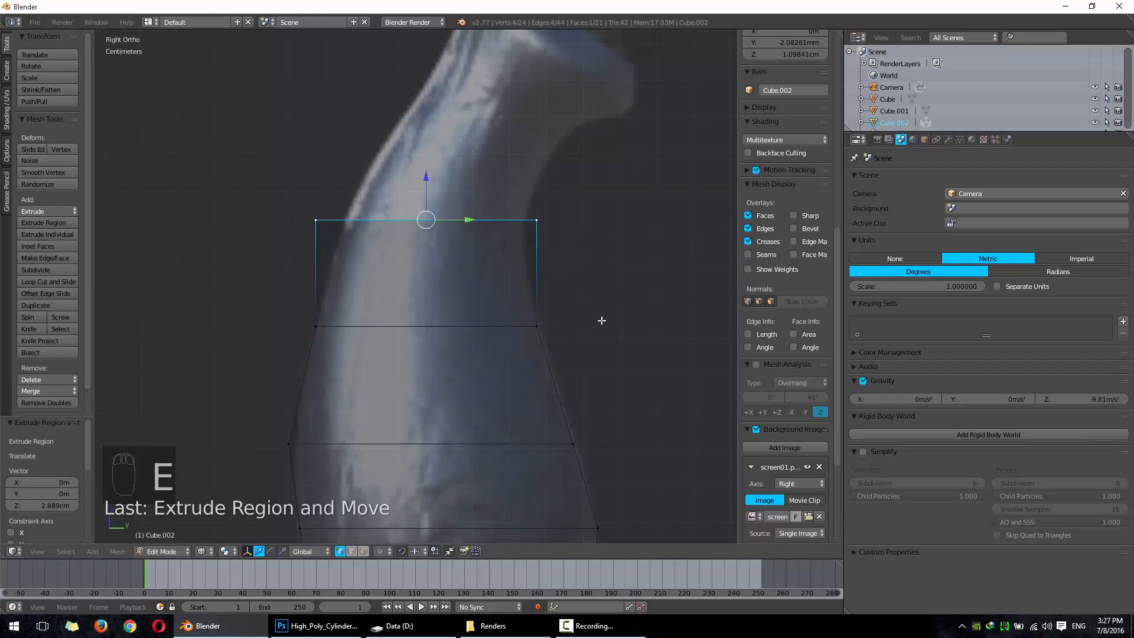
pyautogui.press('s')
pyautogui.click(582, 308)
pyautogui.press('g')
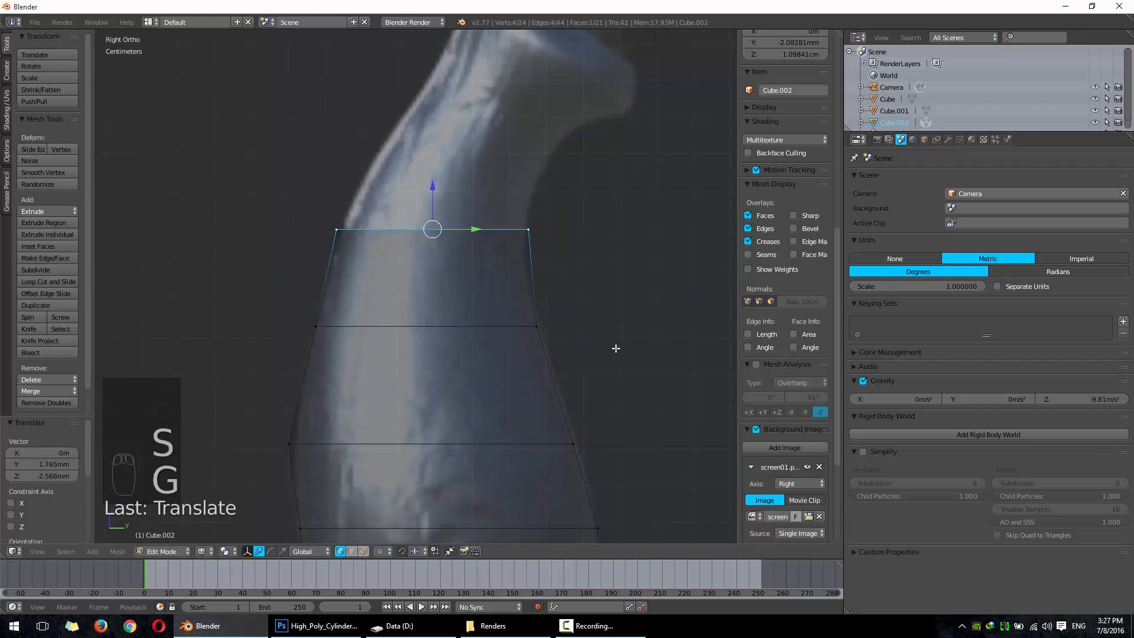
pyautogui.press('s')
pyautogui.click(595, 337)
# Step: Extrude the top face up along the curving neck, shift it 7.382 mm in Y and -1.284 mm in Z, and scale it down slightly
pyautogui.press('e')
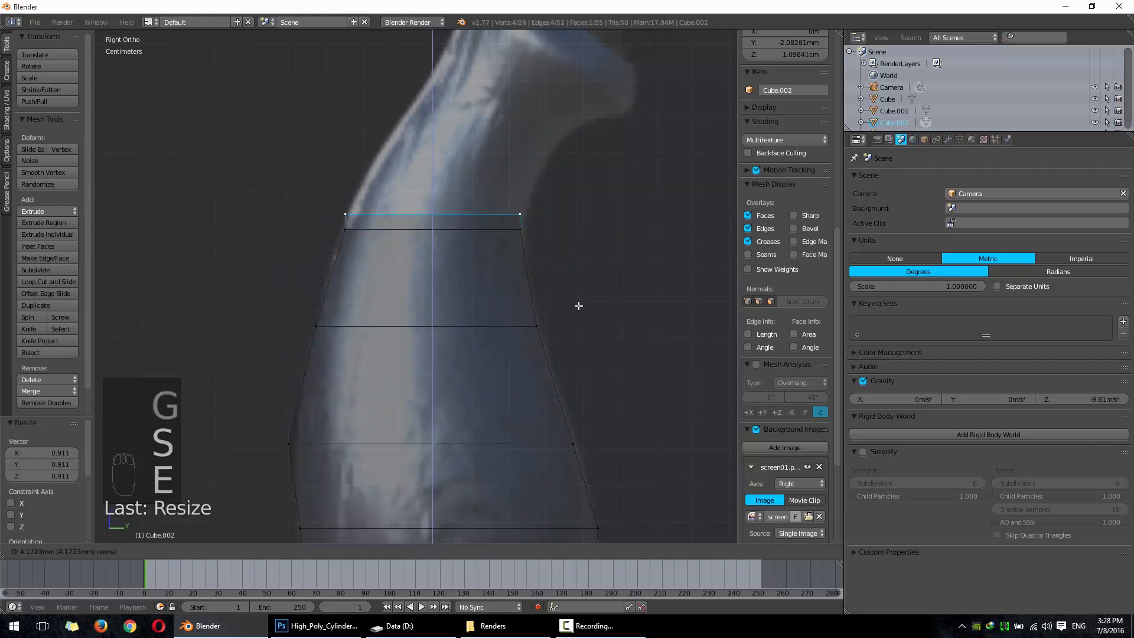
pyautogui.click(585, 258)
pyautogui.press('g')
pyautogui.click(613, 264)
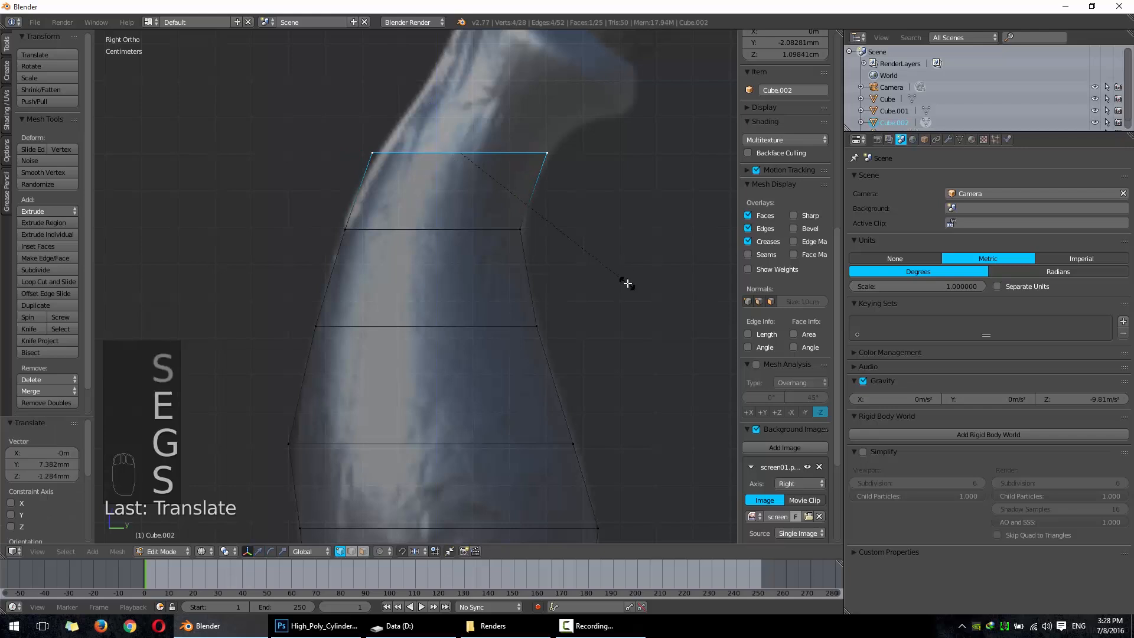
pyautogui.click(603, 258)
# Step: Extrude the top face 2.455 cm toward the metal section's tip, and shift it 1.38 cm in Y and -9.628 mm in Z
pyautogui.keyDown('shift'); pyautogui.moveTo(602, 258); pyautogui.dragTo(573, 354, button='middle'); pyautogui.keyUp('shift')
pyautogui.press('e')
pyautogui.click(611, 273)
pyautogui.press('g')
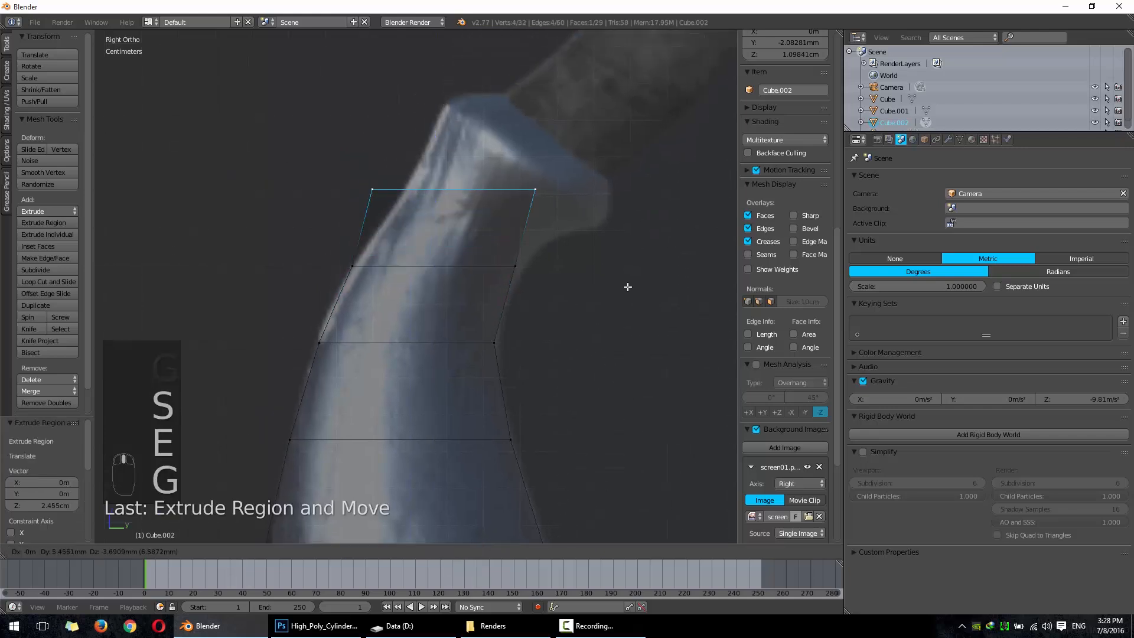
pyautogui.click(647, 302)
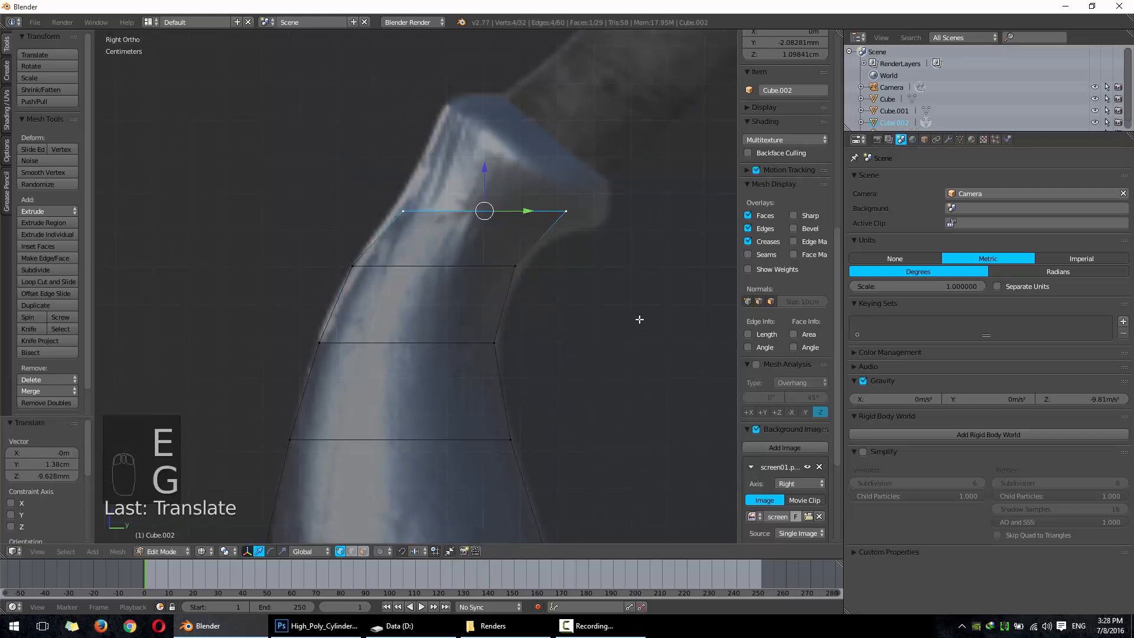
# Step: Rotate the top face 34.165° to match the slanted tip, then rescale and move it until it fits the neck just below the rim
pyautogui.press('r')
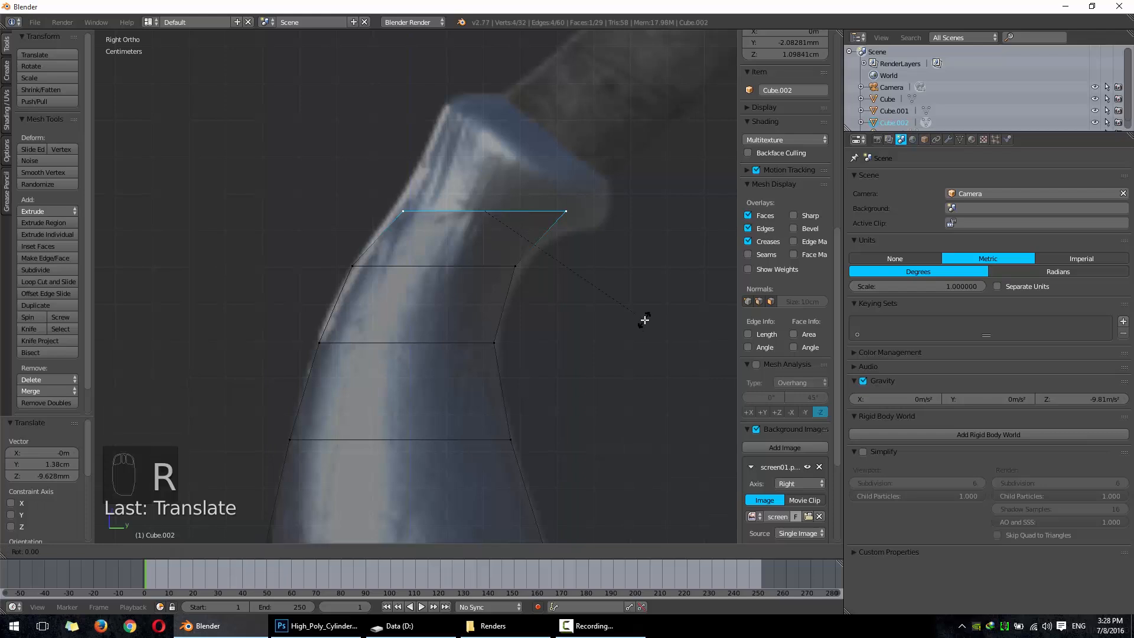
pyautogui.click(555, 372)
pyautogui.press('s')
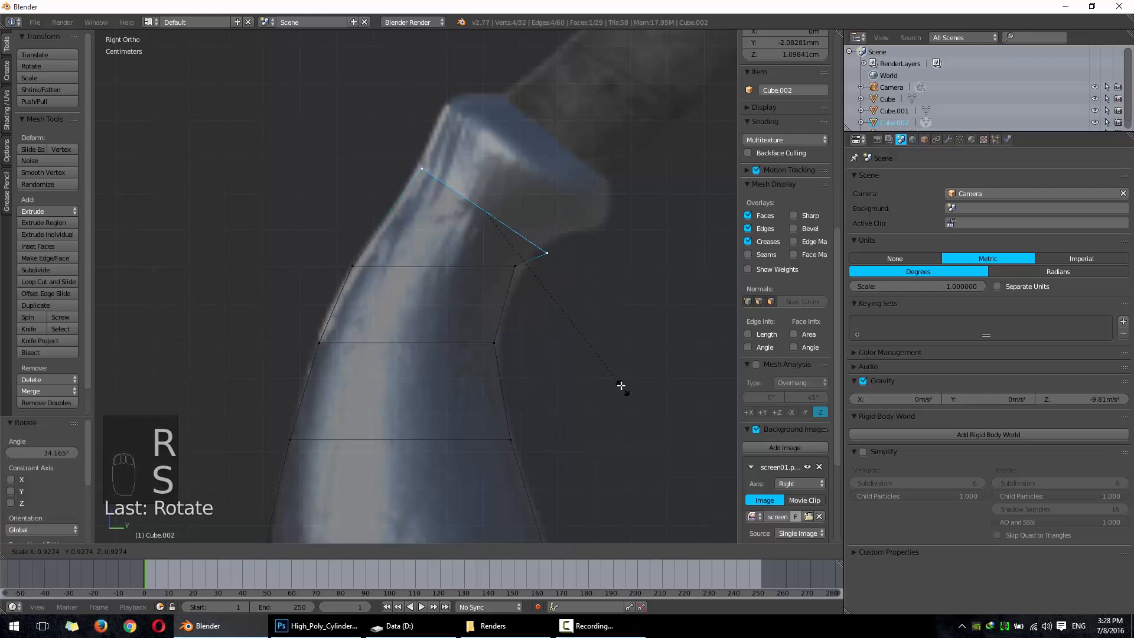
pyautogui.click(610, 377)
pyautogui.press('g')
pyautogui.click(609, 348)
pyautogui.press('s')
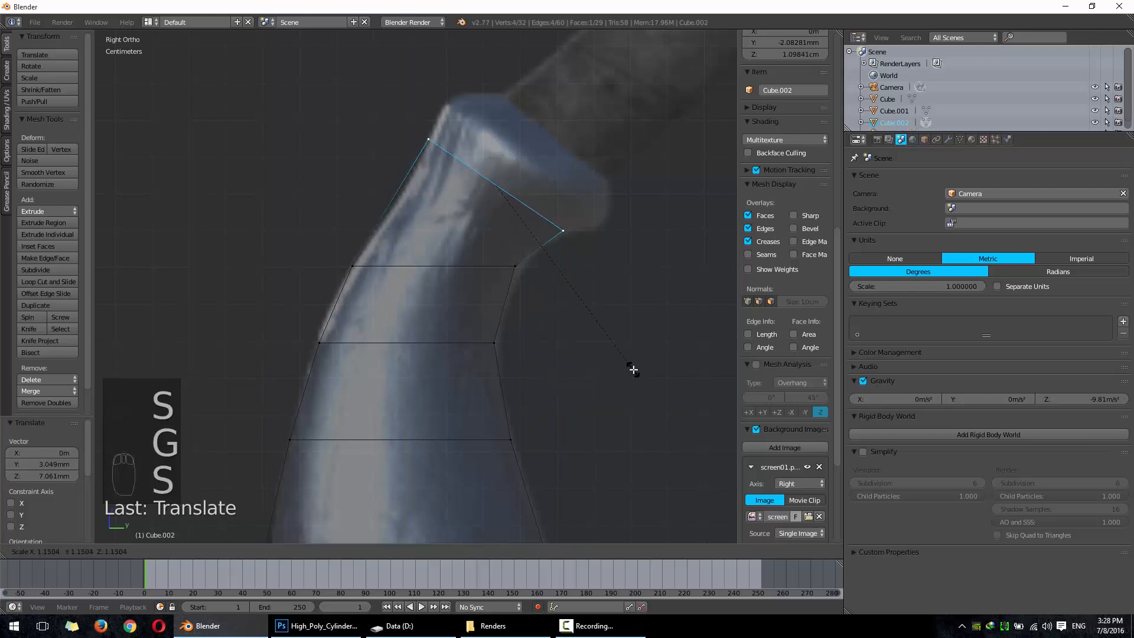
pyautogui.click(620, 372)
pyautogui.press('g')
pyautogui.click(624, 366)
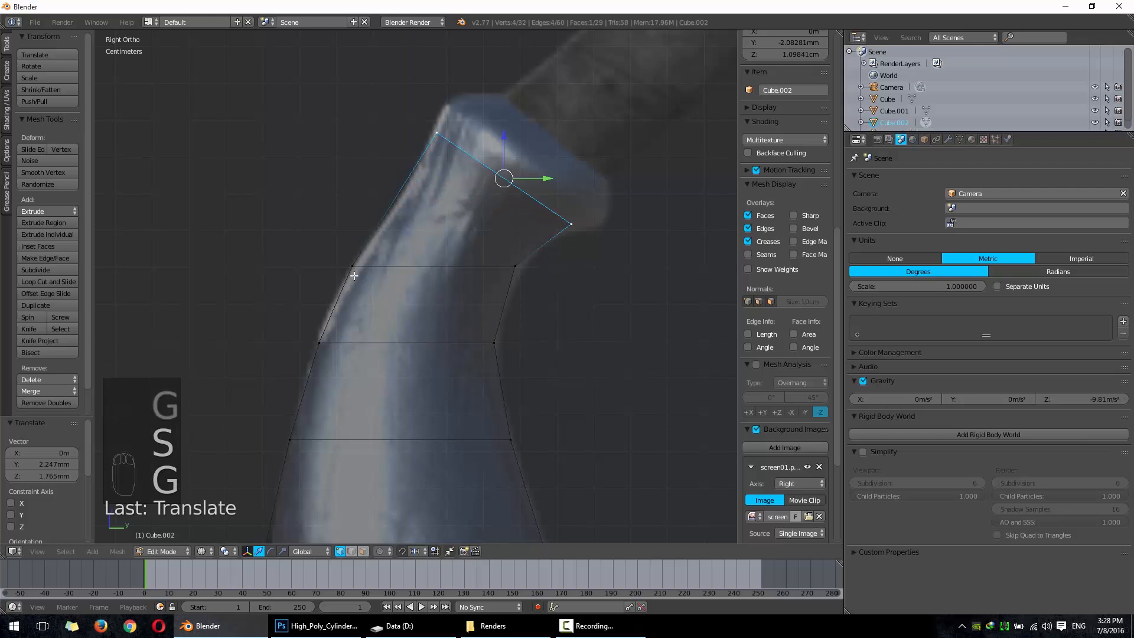
# Step: Select the ring below the slanted top face, tilt it to follow the bend, scale it to 0.860, and fit it to the outline
pyautogui.press('a')
pyautogui.press('b')
pyautogui.moveTo(309, 246); pyautogui.dragTo(579, 318)
pyautogui.press('r')
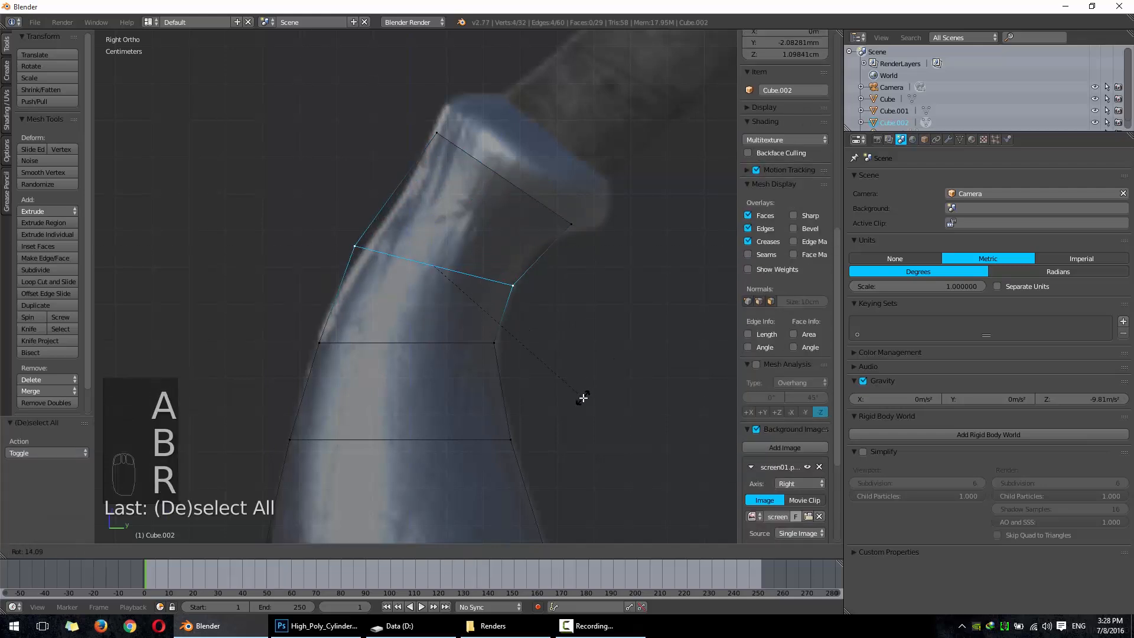
pyautogui.click(567, 408)
pyautogui.press('s')
pyautogui.click(561, 390)
pyautogui.press('g')
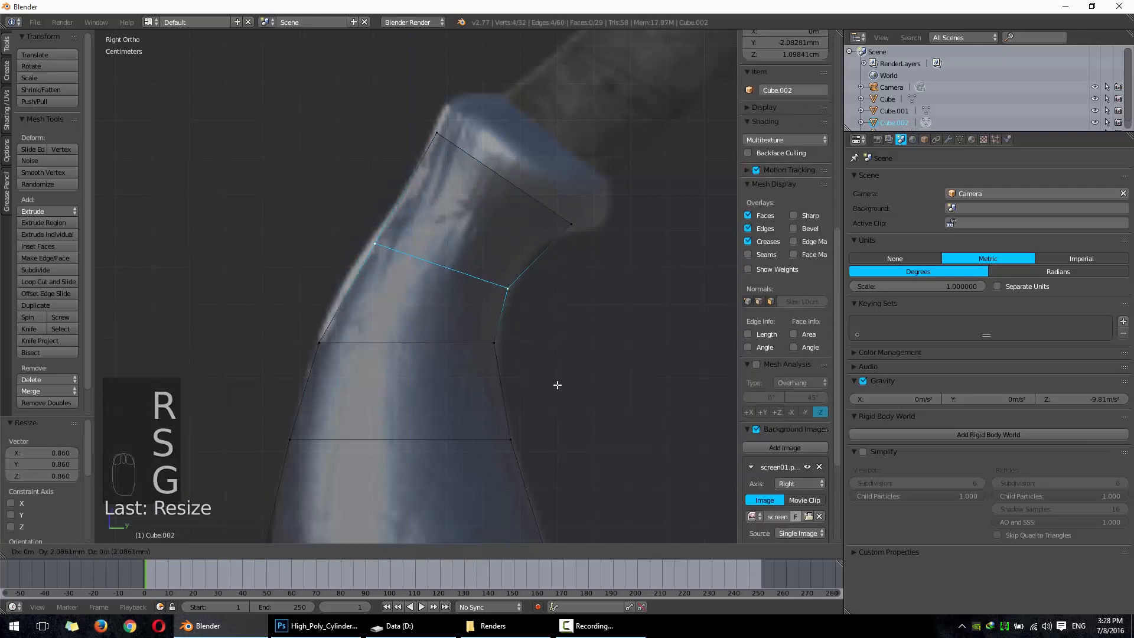
pyautogui.click(557, 385)
pyautogui.press('s')
pyautogui.click(561, 392)
# Step: Select the second ring below the slanted top, scale it to 1.024, rotate it 8.607°, and move it onto the outline
pyautogui.press('a')
pyautogui.press('b')
pyautogui.moveTo(272, 334); pyautogui.dragTo(515, 377)
pyautogui.keyDown('shift'); pyautogui.moveTo(552, 362); pyautogui.dragTo(558, 317, button='middle'); pyautogui.keyUp('shift')
pyautogui.press('s')
pyautogui.click(587, 399)
pyautogui.press('r')
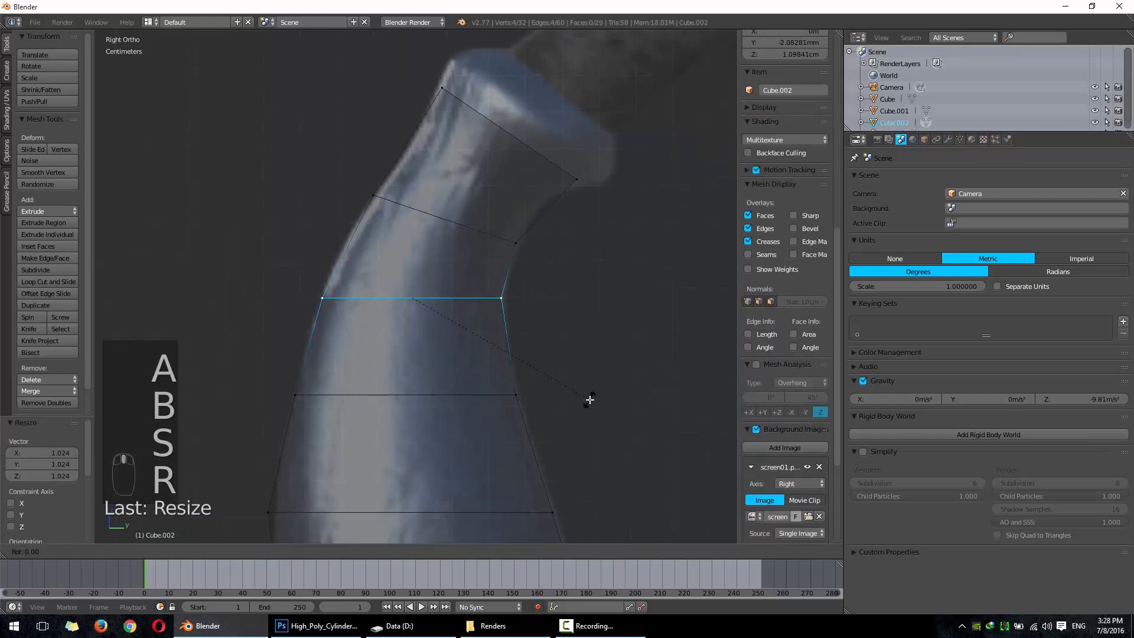
pyautogui.click(580, 431)
pyautogui.press('g')
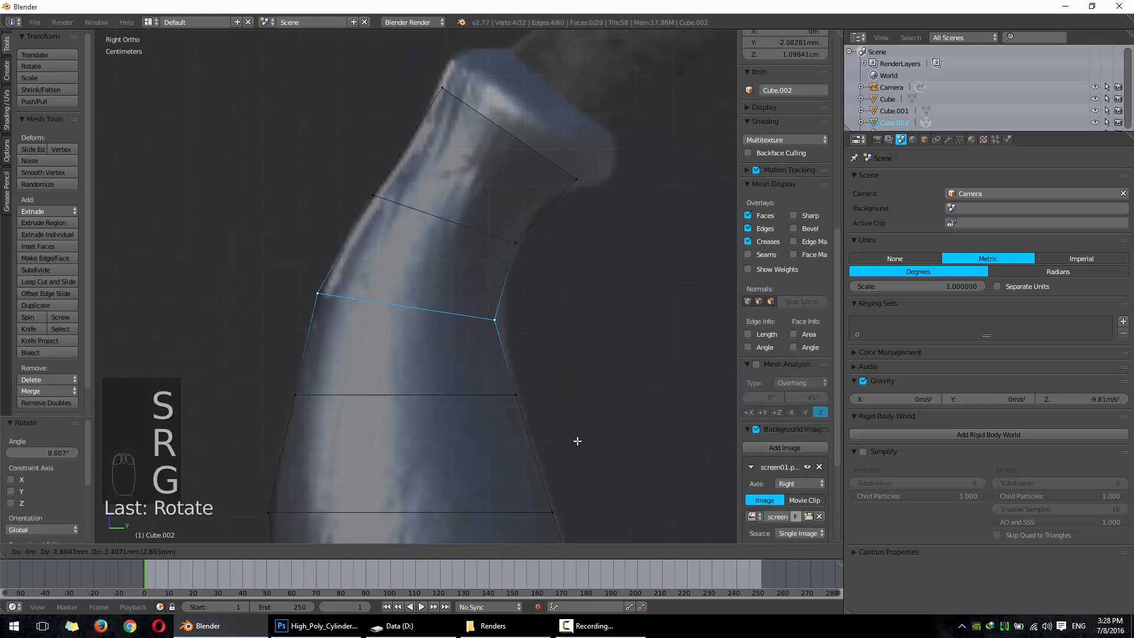
pyautogui.click(578, 441)
# Step: Select the third ring below the slanted top of the metal section, rescale it, rotate it 7.474°, and move it onto the outline
pyautogui.keyDown('shift'); pyautogui.moveTo(547, 428); pyautogui.dragTo(559, 324, button='middle'); pyautogui.keyUp('shift')
pyautogui.press('a')
pyautogui.press('b')
pyautogui.moveTo(278, 273); pyautogui.dragTo(599, 348)
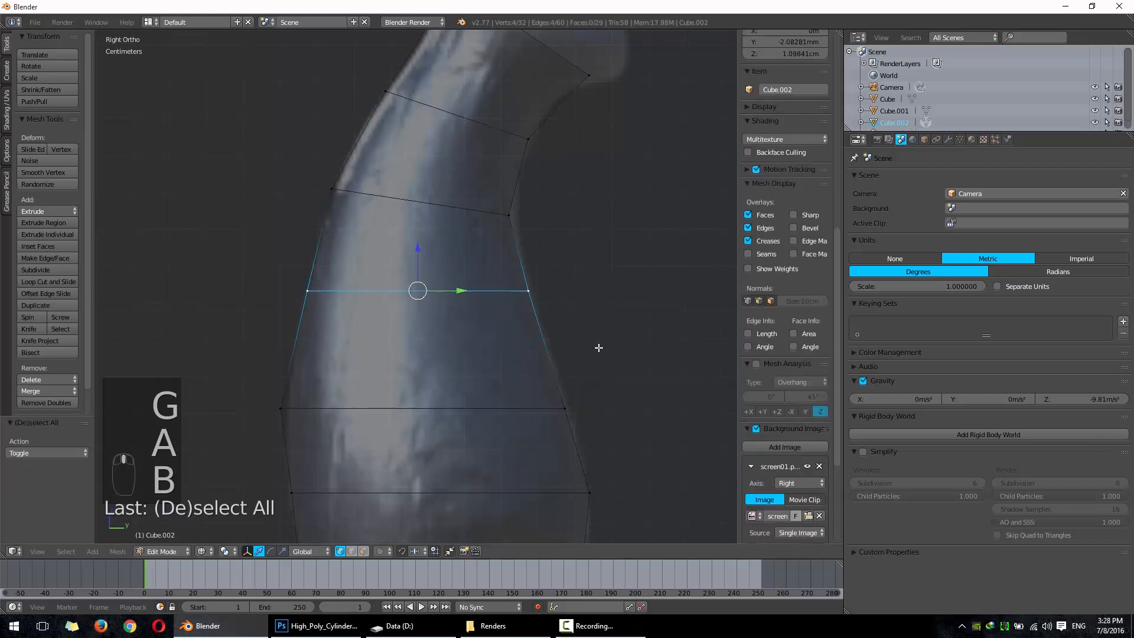
pyautogui.press('s')
pyautogui.click(605, 373)
pyautogui.press('r')
pyautogui.click(601, 397)
pyautogui.press('g')
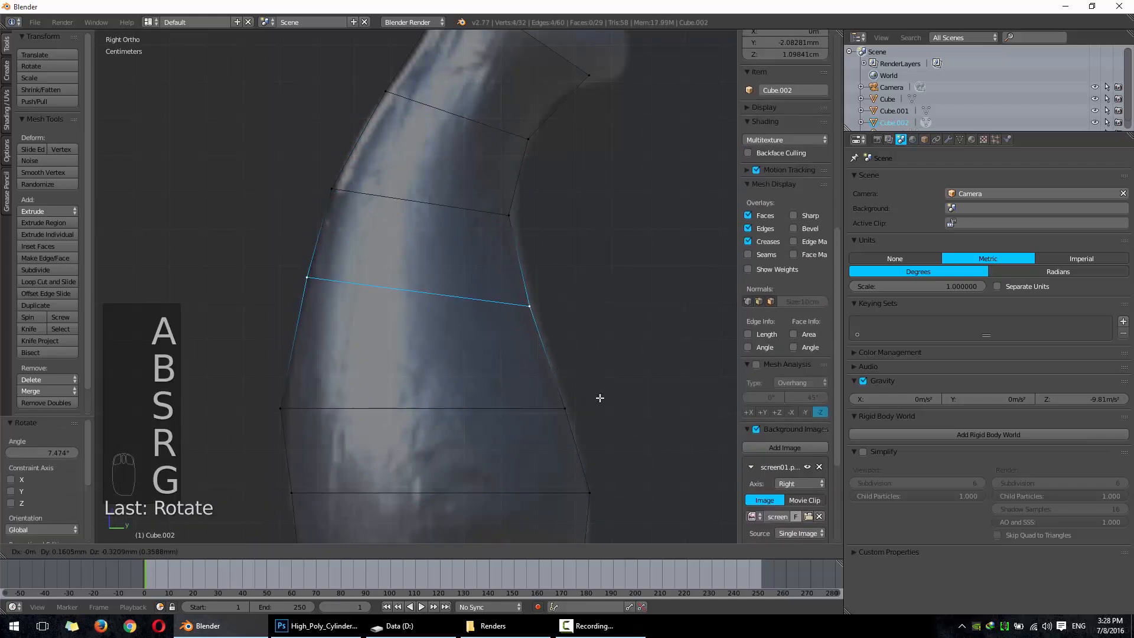
pyautogui.click(603, 401)
# Step: Reselect the second ring below the slanted top, move it into the bend, and scale it to 1.055 to match the outline
pyautogui.scroll(-2, 601, 398)
pyautogui.press('a')
pyautogui.press('b')
pyautogui.moveTo(279, 355); pyautogui.dragTo(572, 398)
pyautogui.scroll(2, 537, 175)
pyautogui.keyDown('shift'); pyautogui.moveTo(319, 174); pyautogui.dragTo(317, 278, button='middle'); pyautogui.keyUp('shift')
pyautogui.press('a')
pyautogui.press('b')
pyautogui.moveTo(289, 271); pyautogui.dragTo(509, 345)
pyautogui.press('g')
pyautogui.click(509, 345)
pyautogui.press('s')
pyautogui.click(522, 346)
# Step: Select the slanted top face and rescale it to match the neck's width
pyautogui.keyDown('shift'); pyautogui.moveTo(558, 250); pyautogui.dragTo(532, 344, button='middle'); pyautogui.keyUp('shift')
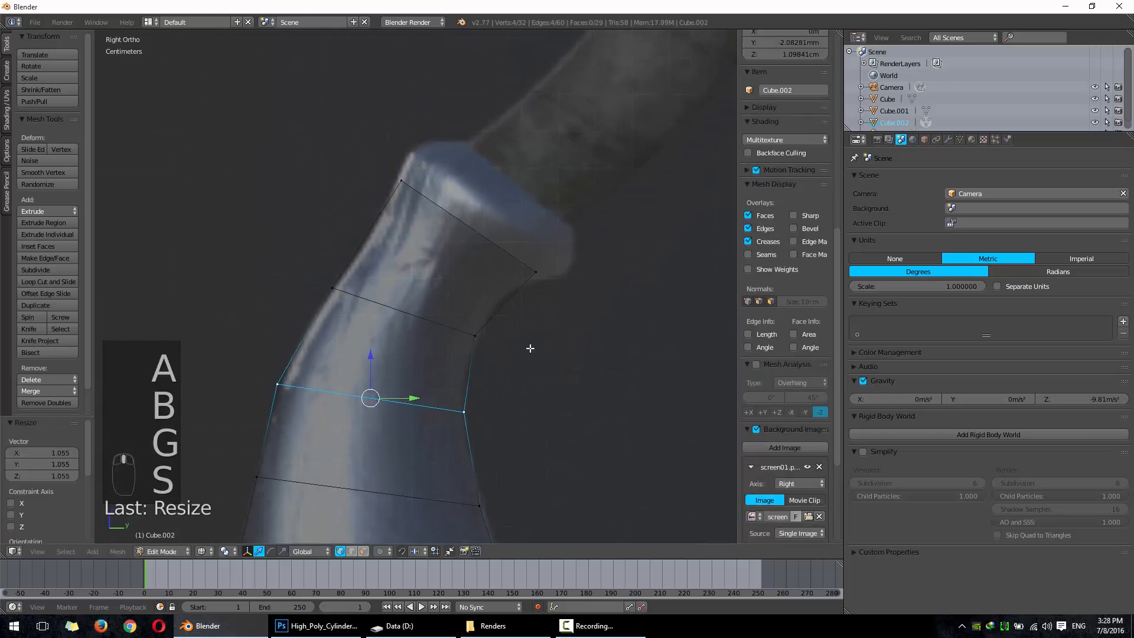
pyautogui.press('a')
pyautogui.press('b')
pyautogui.moveTo(380, 158); pyautogui.dragTo(571, 293)
pyautogui.press('s')
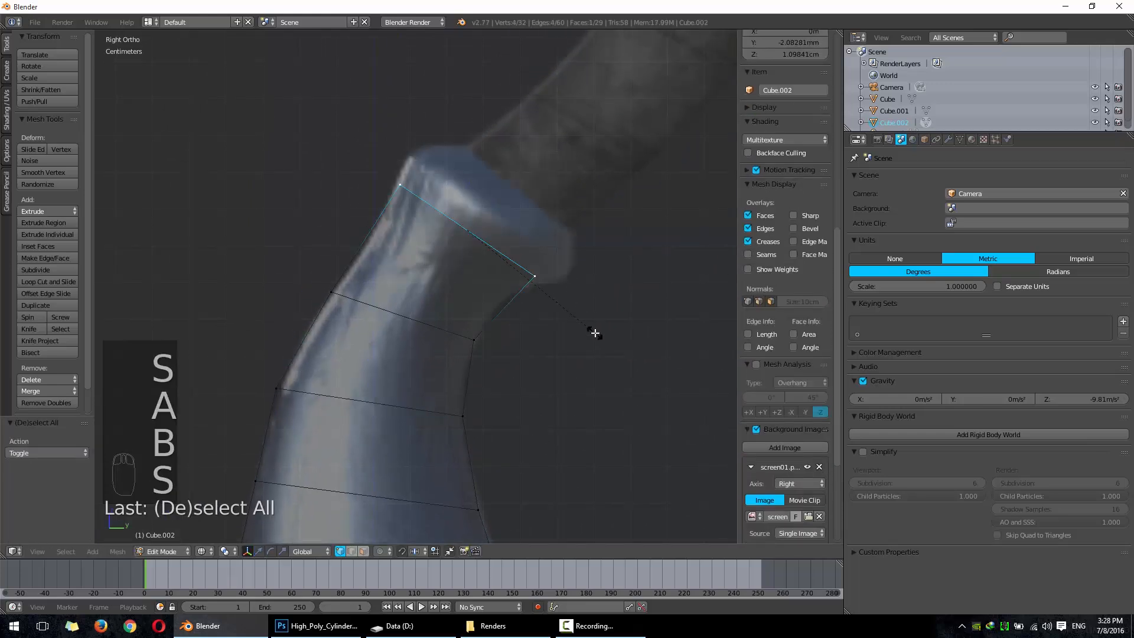
pyautogui.click(601, 340)
# Step: Extrude the slanted top face 6.293 mm, scale it to 1.288, and move it to form the rim's lower edge
pyautogui.press('e')
pyautogui.click(605, 319)
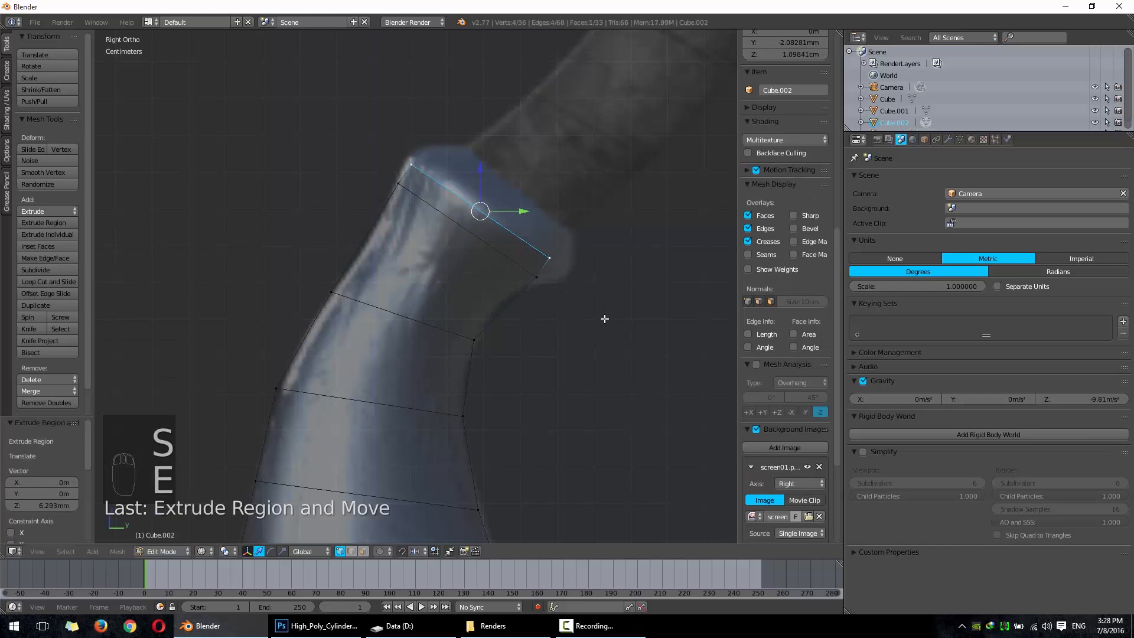
pyautogui.press('s')
pyautogui.click(643, 358)
pyautogui.press('g')
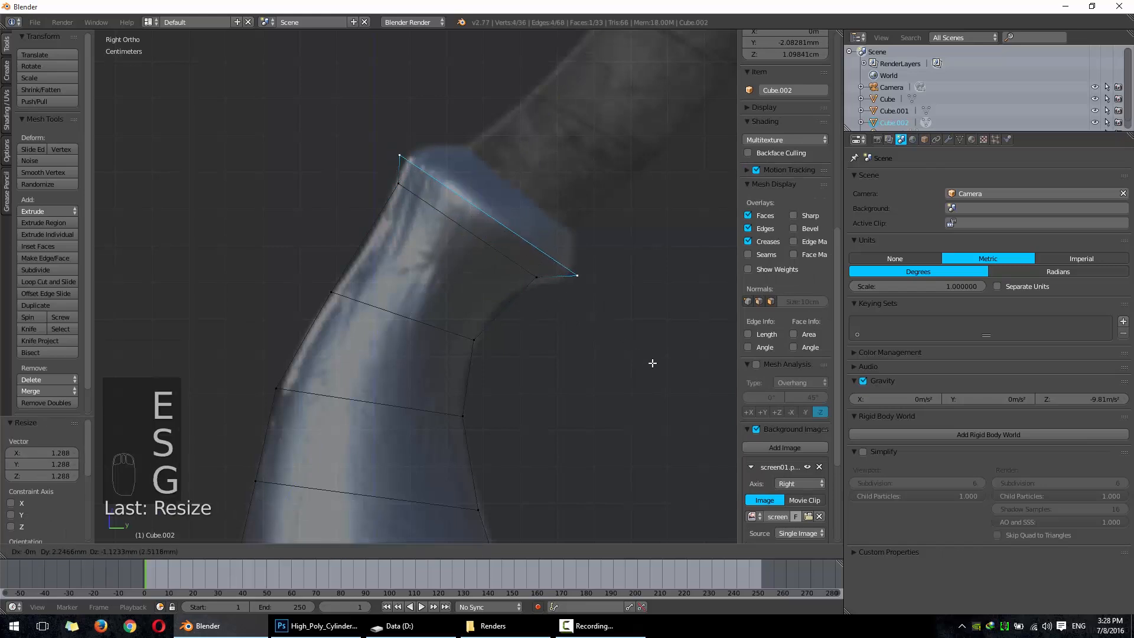
pyautogui.click(656, 366)
# Step: Select the ring just below the rim, move it onto the neck, and scale it to 0.909
pyautogui.press('a')
pyautogui.press('b')
pyautogui.moveTo(431, 217); pyautogui.dragTo(431, 216)
pyautogui.press('b')
pyautogui.moveTo(507, 258); pyautogui.dragTo(560, 307)
pyautogui.press('g')
pyautogui.click(567, 352)
pyautogui.press('s')
pyautogui.click(579, 362)
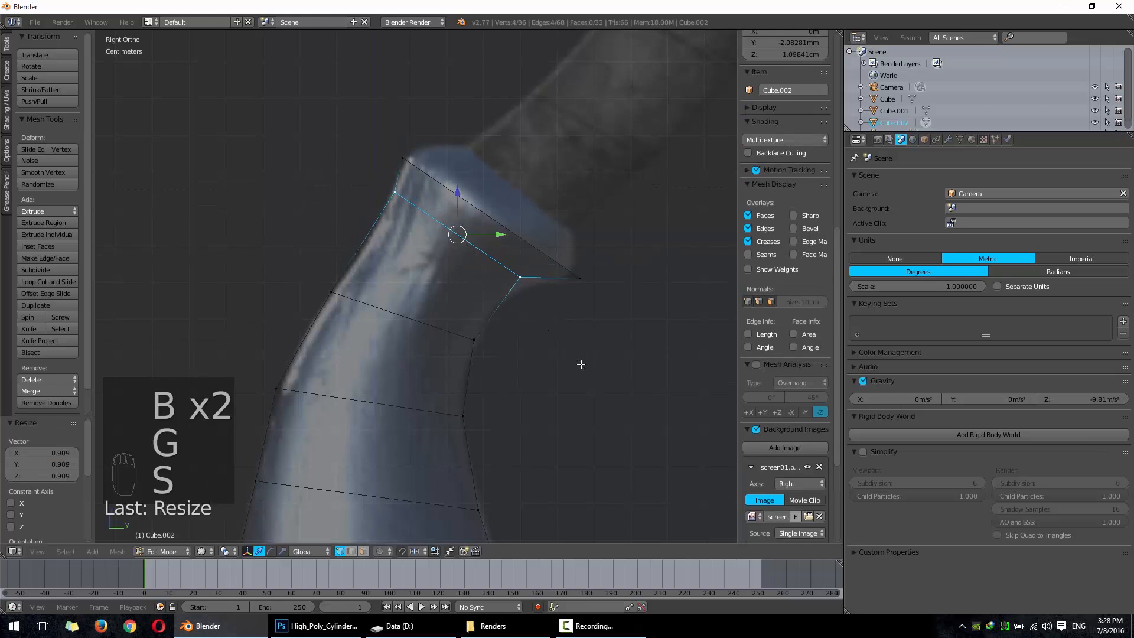
# Step: Extrude the rim's face 1.03 cm, scale it down to the rim's upper edge, and leave Edit Mode
pyautogui.keyDown('shift'); pyautogui.moveTo(580, 363); pyautogui.dragTo(558, 392, button='middle'); pyautogui.keyUp('shift')
pyautogui.press('a')
pyautogui.press('b')
pyautogui.moveTo(378, 210); pyautogui.dragTo(420, 238)
pyautogui.press('b')
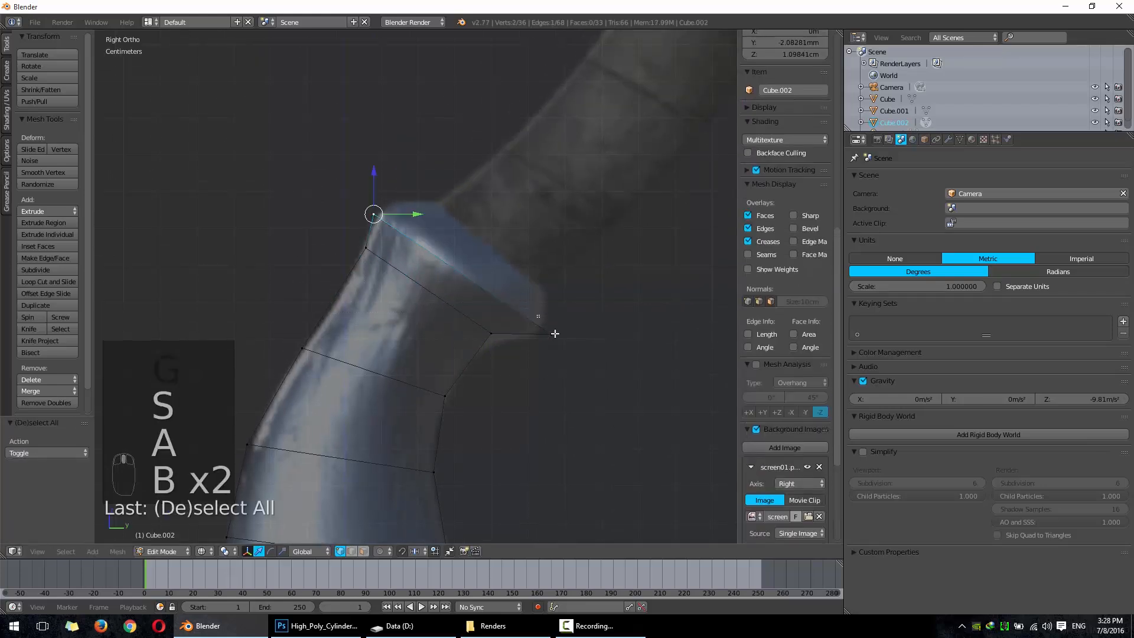
pyautogui.moveTo(535, 313); pyautogui.dragTo(594, 374)
pyautogui.press('e')
pyautogui.click(610, 375)
pyautogui.press('s')
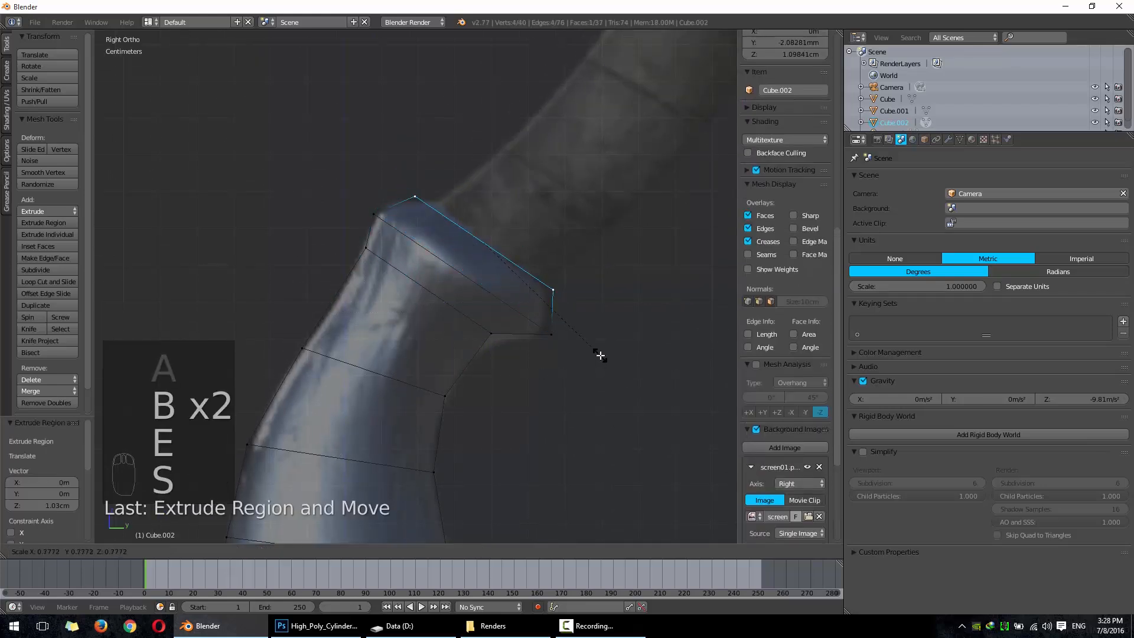
pyautogui.click(591, 353)
pyautogui.scroll(-3, 580, 352)
pyautogui.scroll(-2, 580, 352)
pyautogui.press('Tab')
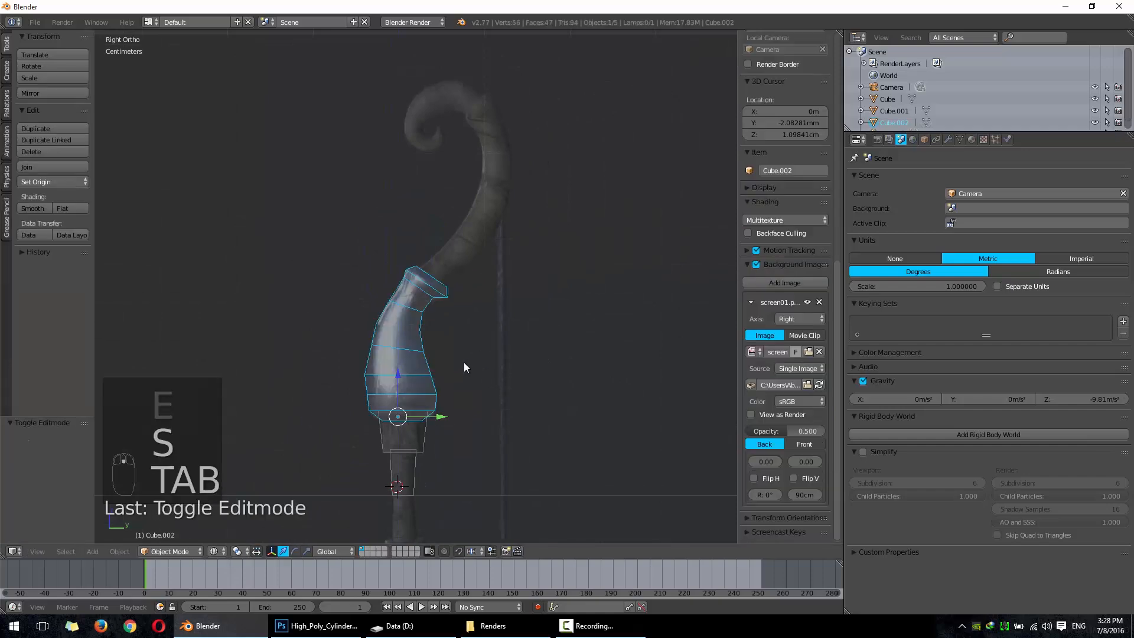
pyautogui.press('Tab')
pyautogui.scroll(4, 449, 360)
pyautogui.keyDown('shift'); pyautogui.scroll(2, 455, 331); pyautogui.keyUp('shift')
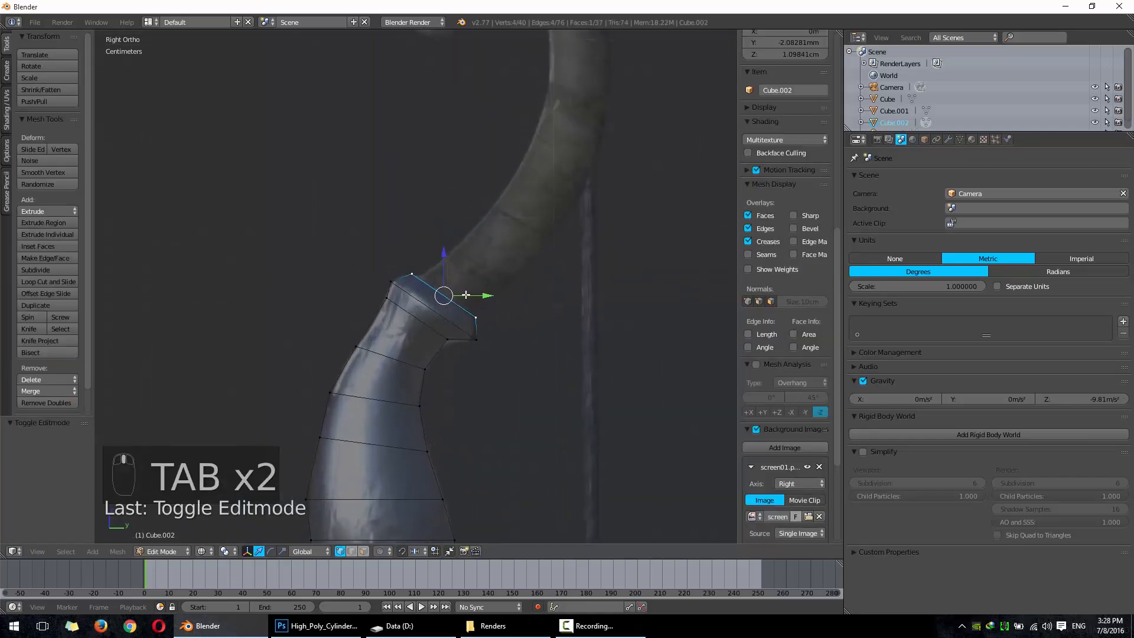
pyautogui.scroll(-3, 467, 294)
pyautogui.press('Tab')
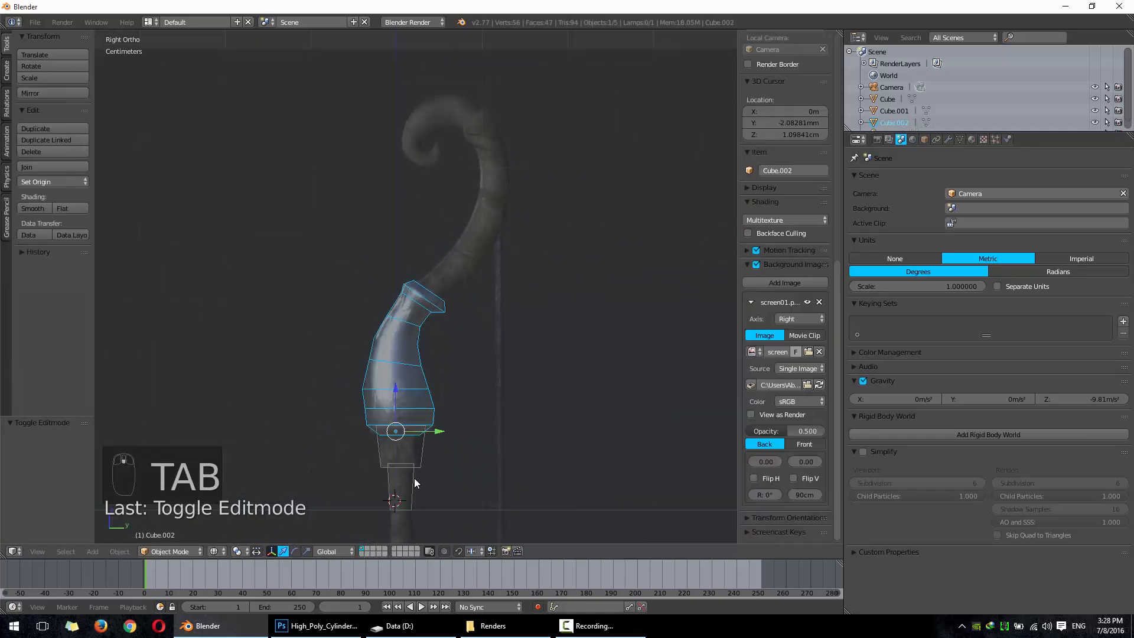
# Step: Duplicate the grip block below the collar, offset the copy 2.76 cm in Y and 26.565 cm in Z, and rotate it about 36°
pyautogui.hotkey('shift', 'd')
pyautogui.click(446, 256)
pyautogui.press('r')
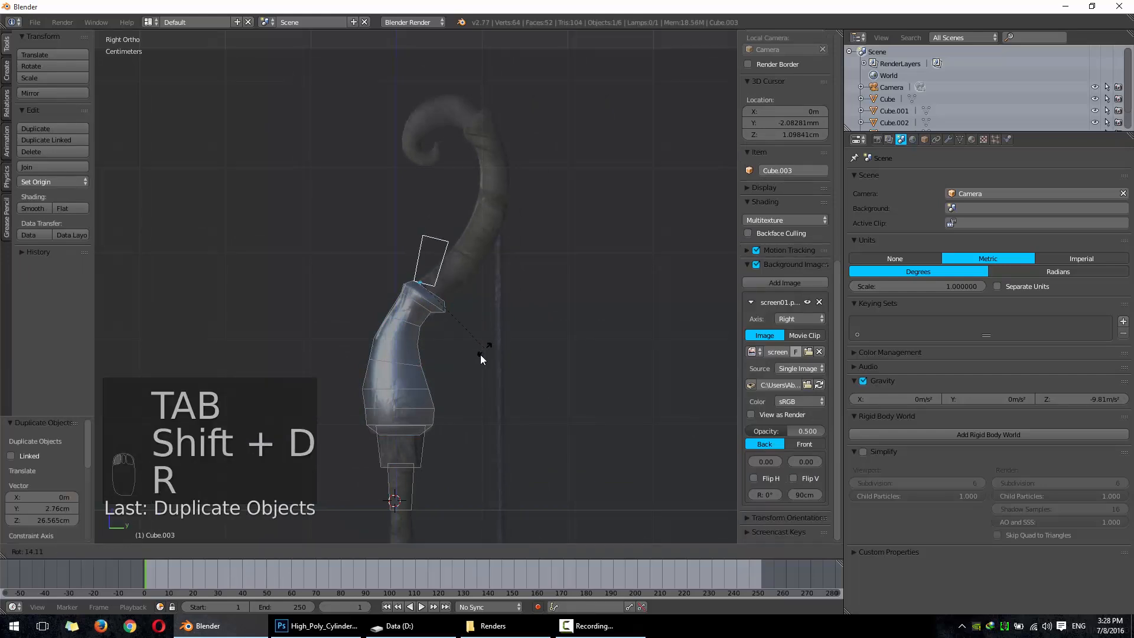
pyautogui.click(464, 387)
# Step: Move the duplicated block onto the metal rim at the base of the horn, and rotate it -0.332°
pyautogui.scroll(6, 448, 310)
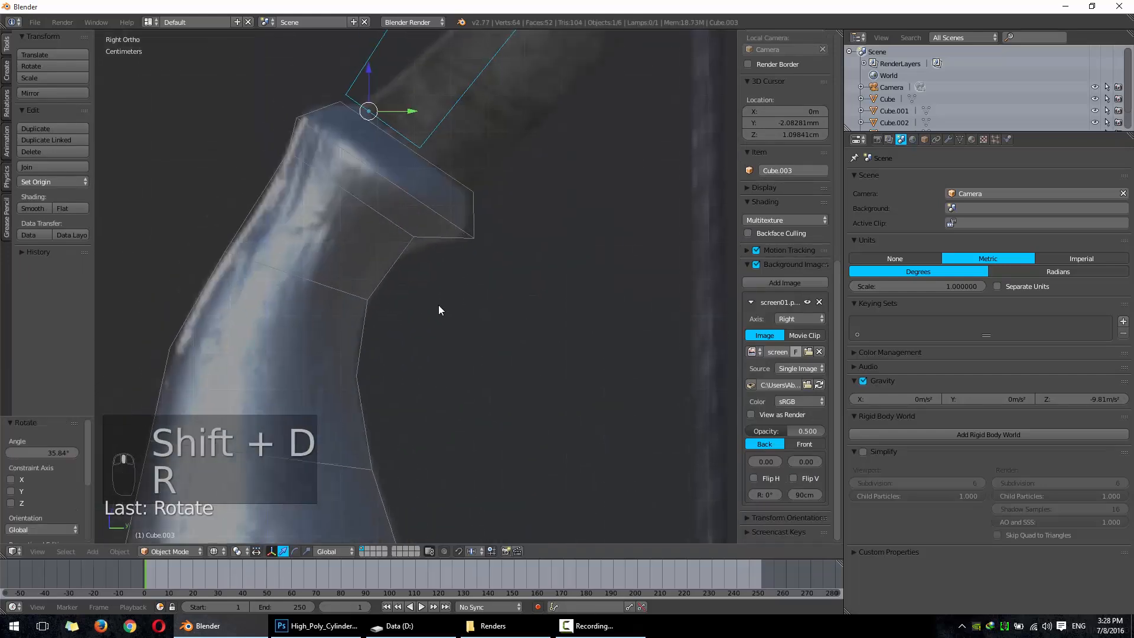
pyautogui.press('g')
pyautogui.click(514, 385)
pyautogui.press('r')
pyautogui.click(525, 366)
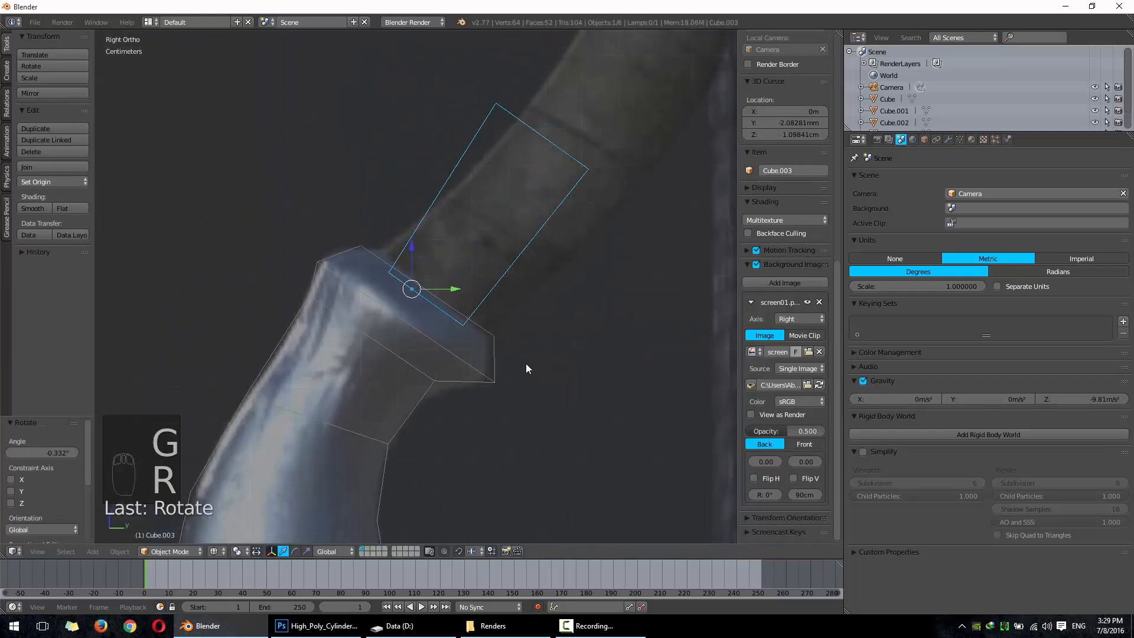
# Step: Edit the duplicated block's mesh, select its lower face, and enlarge it to the width of the horn's base
pyautogui.keyDown('shift'); pyautogui.moveTo(526, 366); pyautogui.dragTo(512, 393, button='middle'); pyautogui.keyUp('shift')
pyautogui.press('Tab')
pyautogui.press('a')
pyautogui.press('a')
pyautogui.press('b')
pyautogui.moveTo(347, 286); pyautogui.dragTo(485, 424)
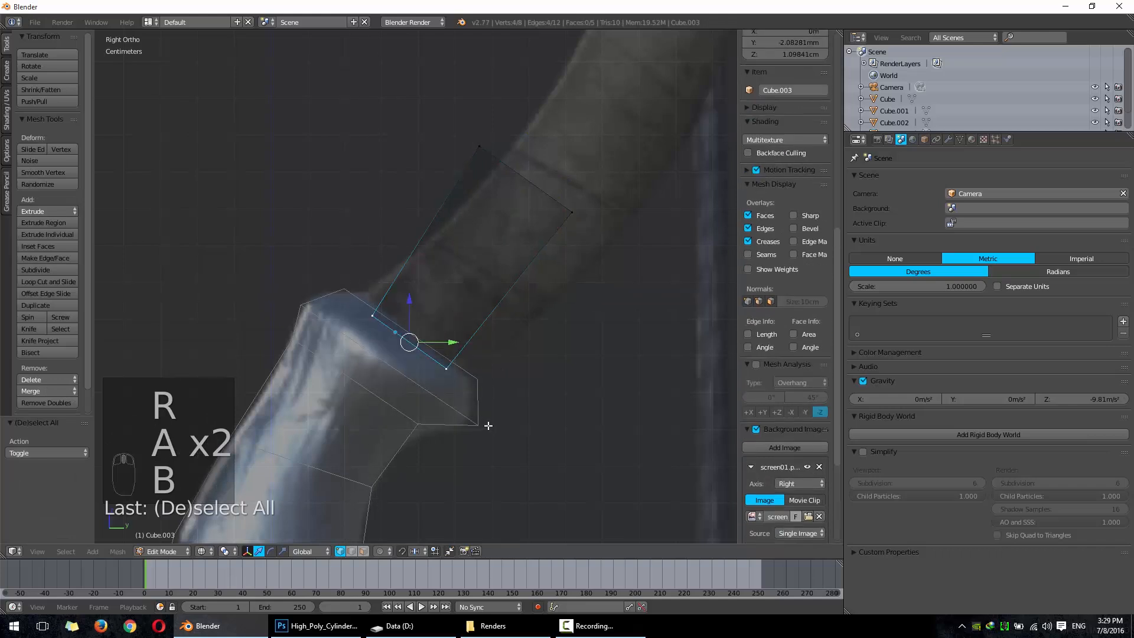
pyautogui.press('s')
pyautogui.click(528, 451)
# Step: Select the block's upper face, enlarge it to the horn's width, and move it 9.307 mm in Y and -7.061 mm in Z
pyautogui.press('a')
pyautogui.press('b')
pyautogui.moveTo(451, 121); pyautogui.dragTo(594, 251)
pyautogui.press('s')
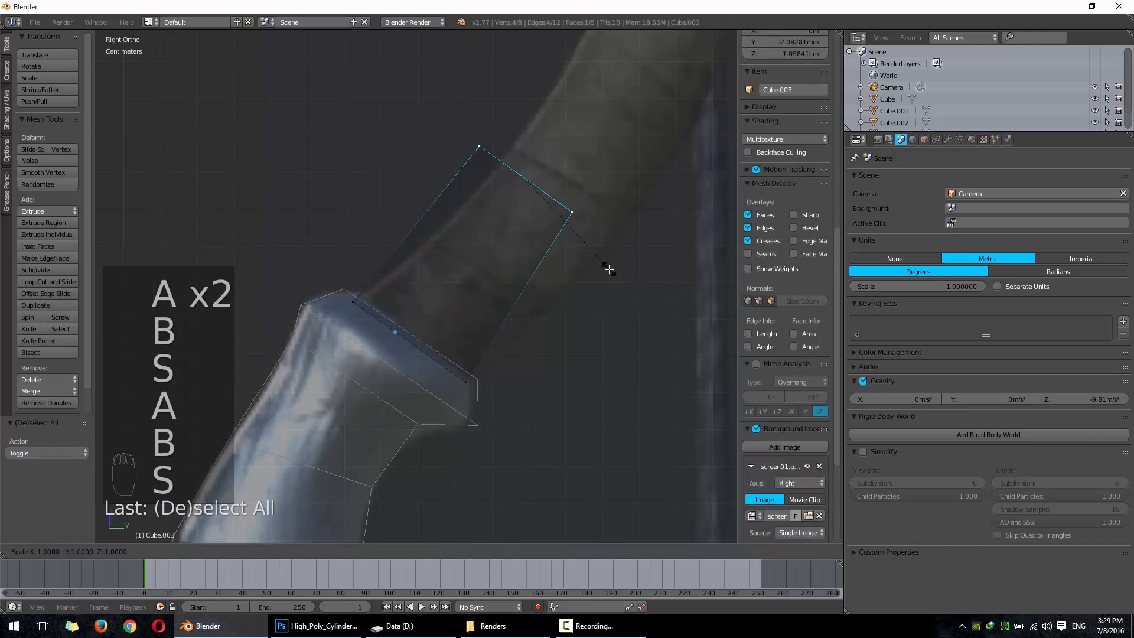
pyautogui.click(632, 282)
pyautogui.press('g')
pyautogui.click(666, 307)
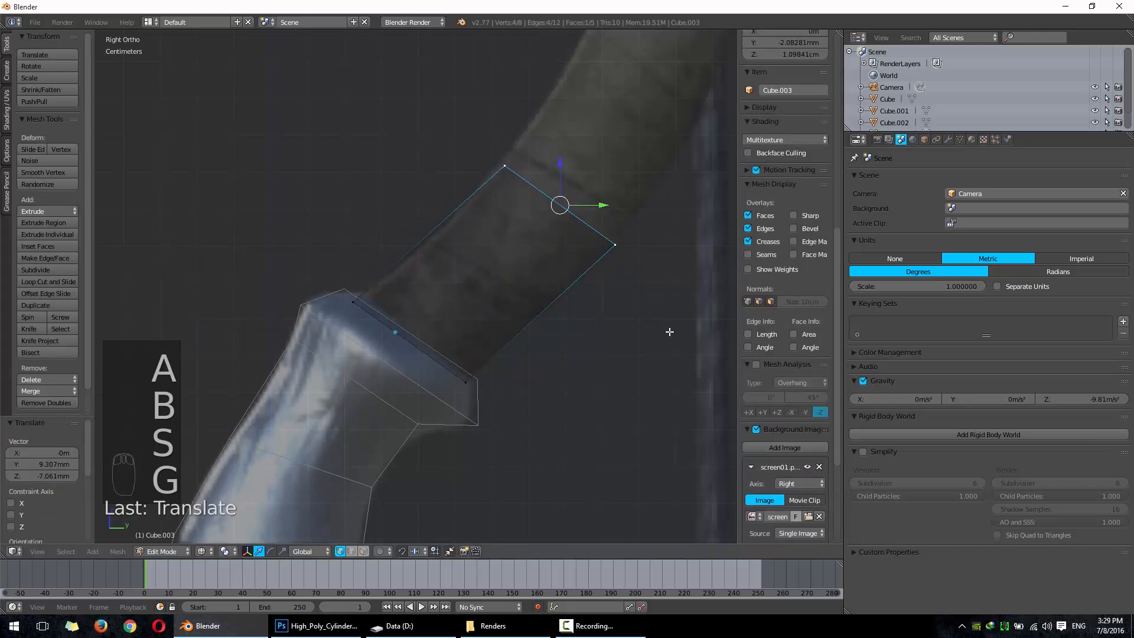
# Step: Add a loop cut across the middle of the horn's first segment and scale it to 0.899
pyautogui.keyDown('shift'); pyautogui.moveTo(656, 317); pyautogui.dragTo(595, 386, button='middle'); pyautogui.keyUp('shift')
pyautogui.hotkey('ctrl', 'r')
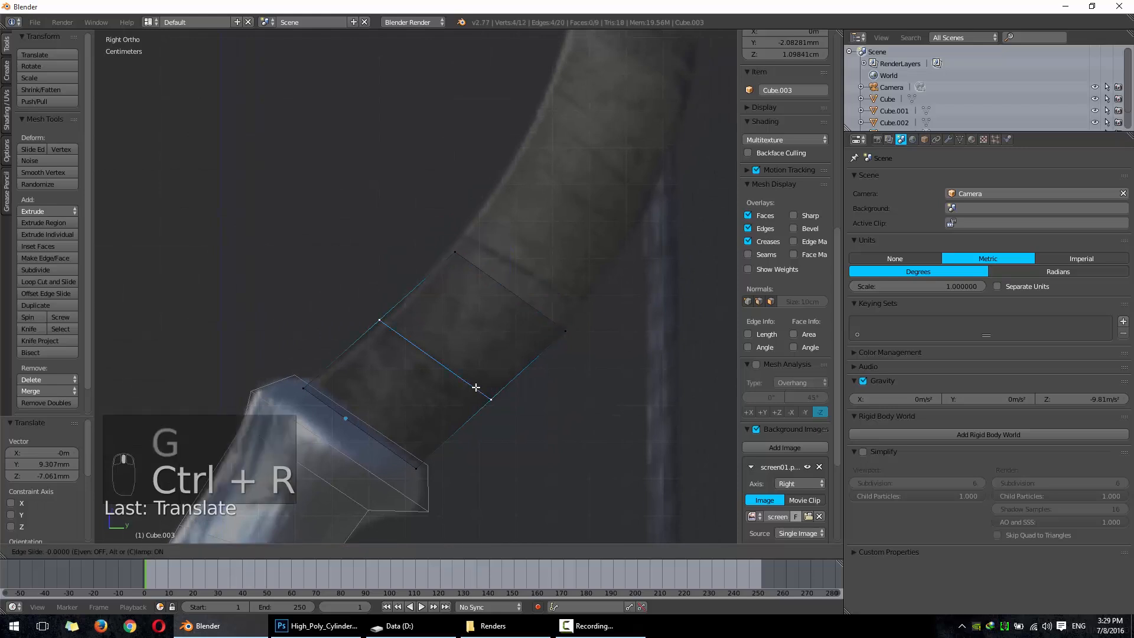
pyautogui.click(476, 387)
pyautogui.press('s')
pyautogui.click(533, 345)
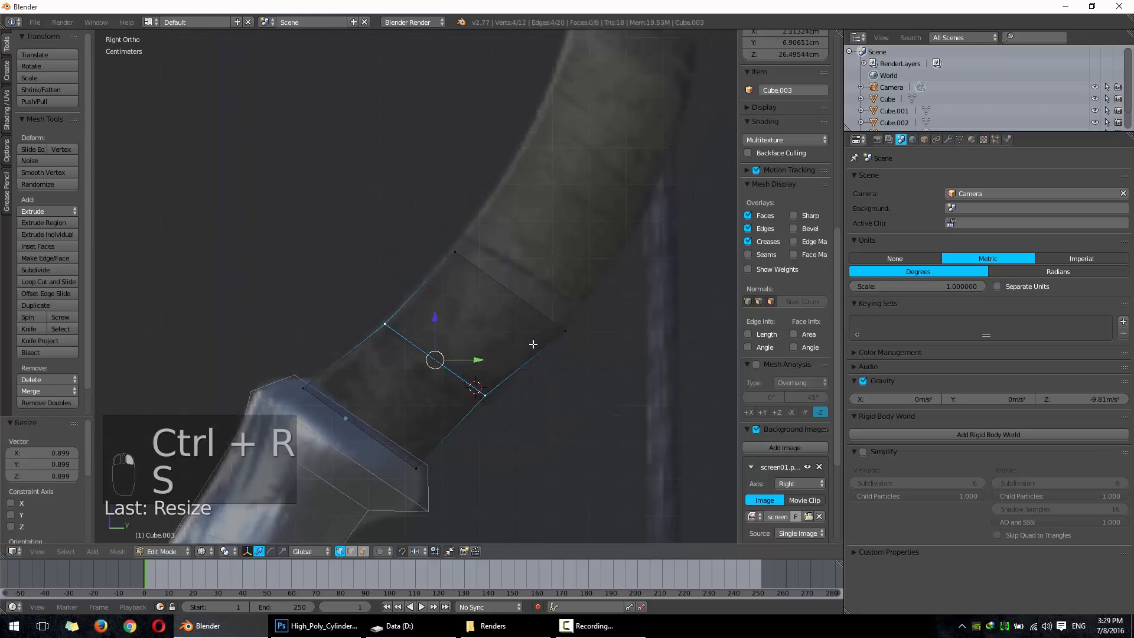
# Step: Extrude the horn's upper face along the curve, rotate it to follow the bend, and shift it -3.209 mm in Y and 0.642 mm in Z
pyautogui.press('a')
pyautogui.press('b')
pyautogui.moveTo(435, 235); pyautogui.dragTo(613, 362)
pyautogui.keyDown('shift'); pyautogui.moveTo(613, 362); pyautogui.dragTo(555, 433, button='middle'); pyautogui.keyUp('shift')
pyautogui.press('e')
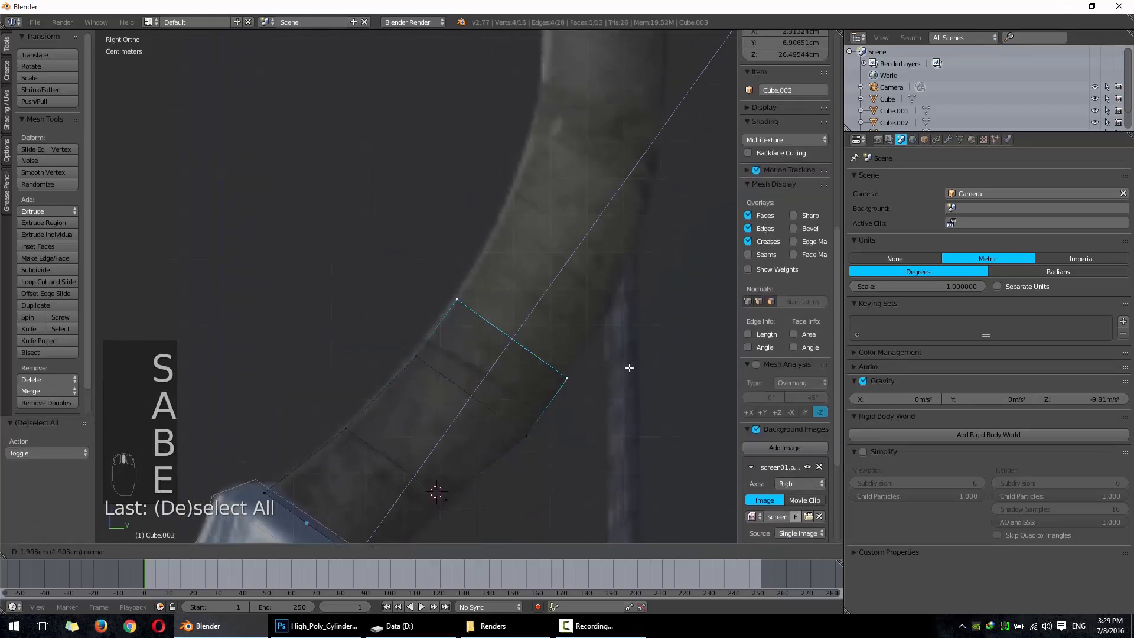
pyautogui.click(662, 384)
pyautogui.press('r')
pyautogui.click(671, 328)
pyautogui.press('g')
pyautogui.click(641, 322)
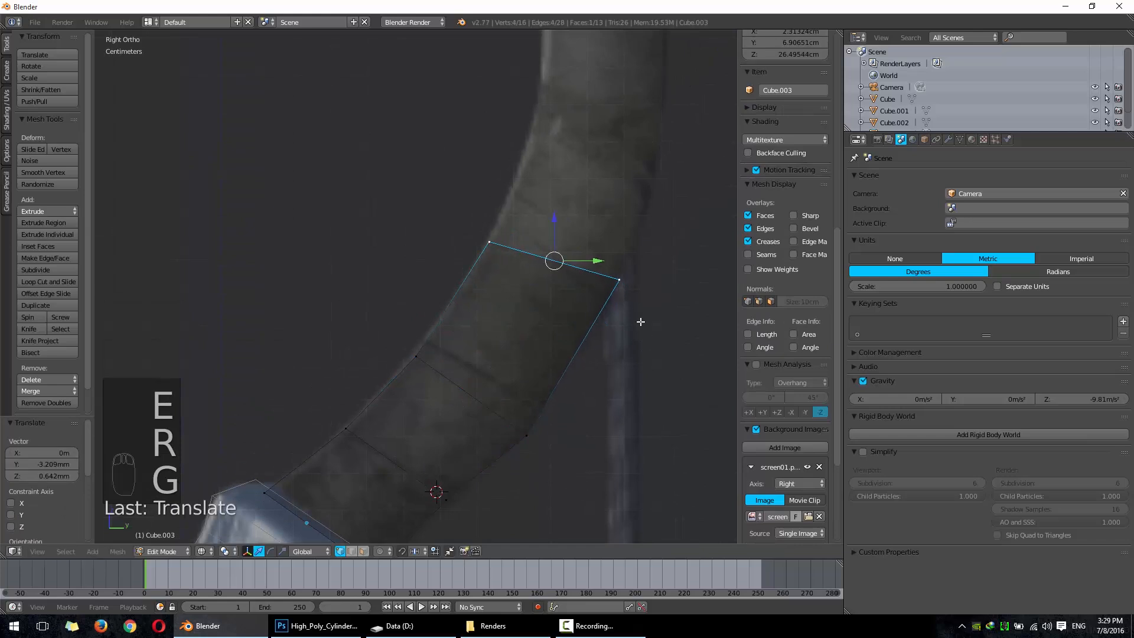
# Step: Extrude the horn's end face up the curve, rotate it -30.947°, and move it 1.284 mm in Y and -2.247 mm in Z
pyautogui.keyDown('shift'); pyautogui.moveTo(641, 321); pyautogui.dragTo(583, 423, button='middle'); pyautogui.keyUp('shift')
pyautogui.press('e')
pyautogui.click(638, 268)
pyautogui.press('r')
pyautogui.click(630, 209)
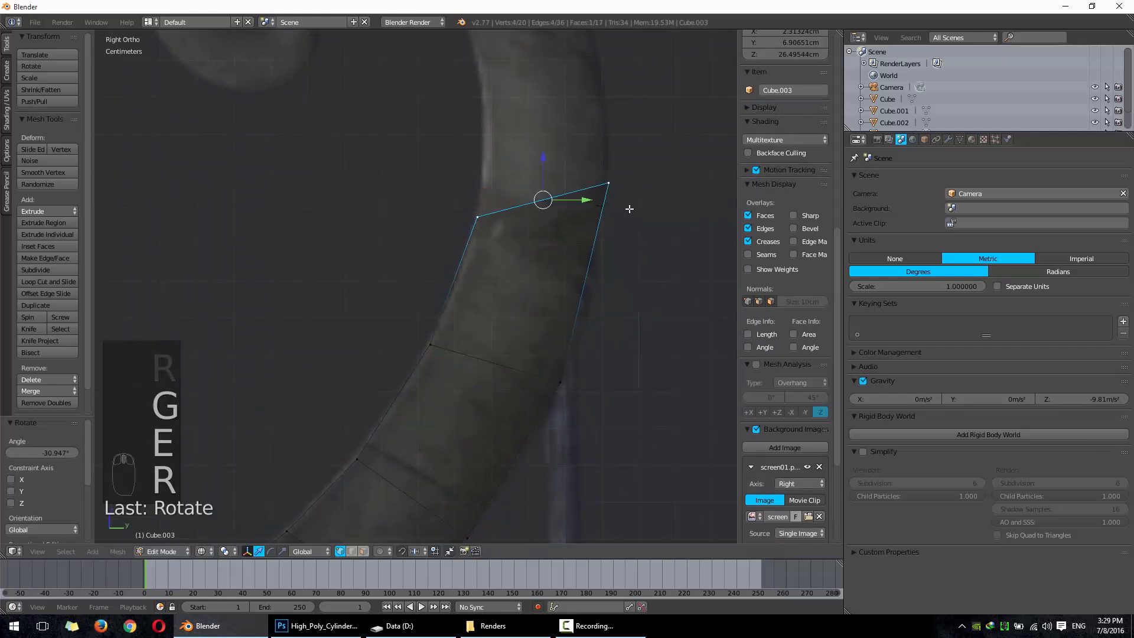
pyautogui.press('g')
pyautogui.click(640, 232)
# Step: Rotate the horn's end face back closer to horizontal and scale it to 0.913 to match the outline
pyautogui.press('r')
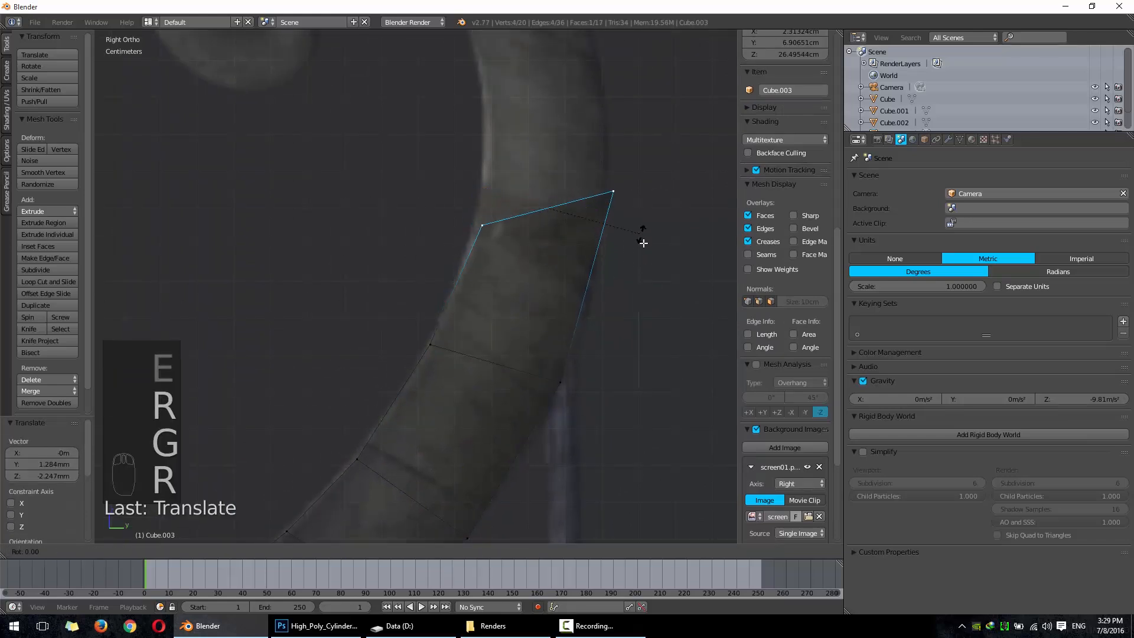
pyautogui.click(644, 251)
pyautogui.keyDown('shift'); pyautogui.moveTo(712, 309); pyautogui.dragTo(674, 364, button='middle'); pyautogui.keyUp('shift')
pyautogui.press('s')
pyautogui.click(660, 355)
# Step: Extrude another horn segment upward and scale its end face to 0.862
pyautogui.keyDown('shift'); pyautogui.moveTo(630, 317); pyautogui.dragTo(598, 396, button='middle'); pyautogui.keyUp('shift')
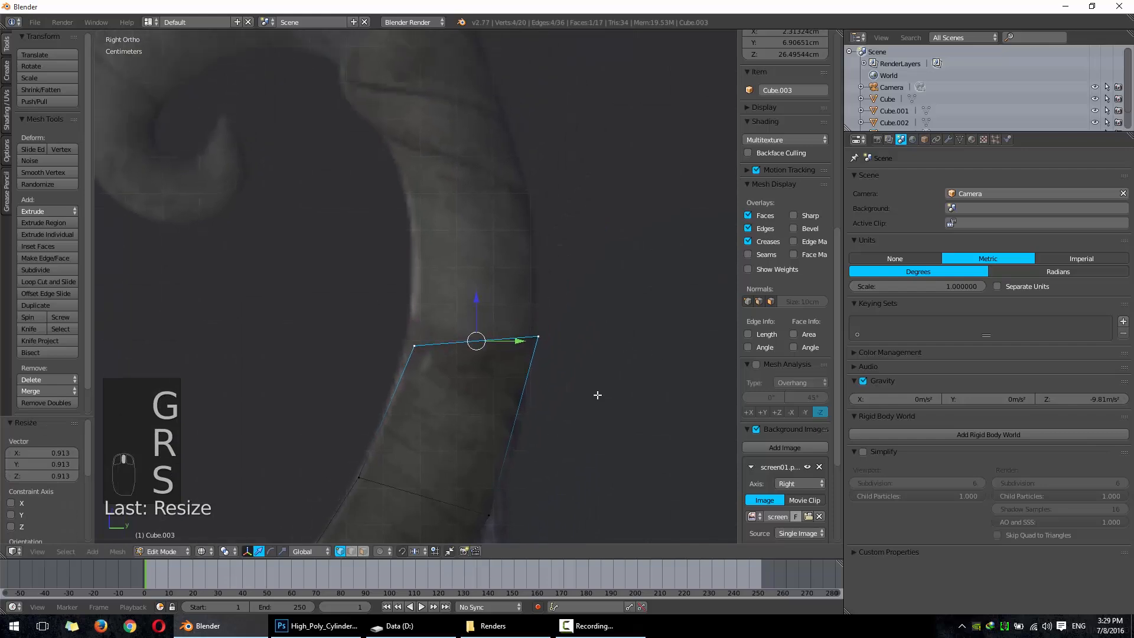
pyautogui.press('e')
pyautogui.click(620, 299)
pyautogui.click(587, 284)
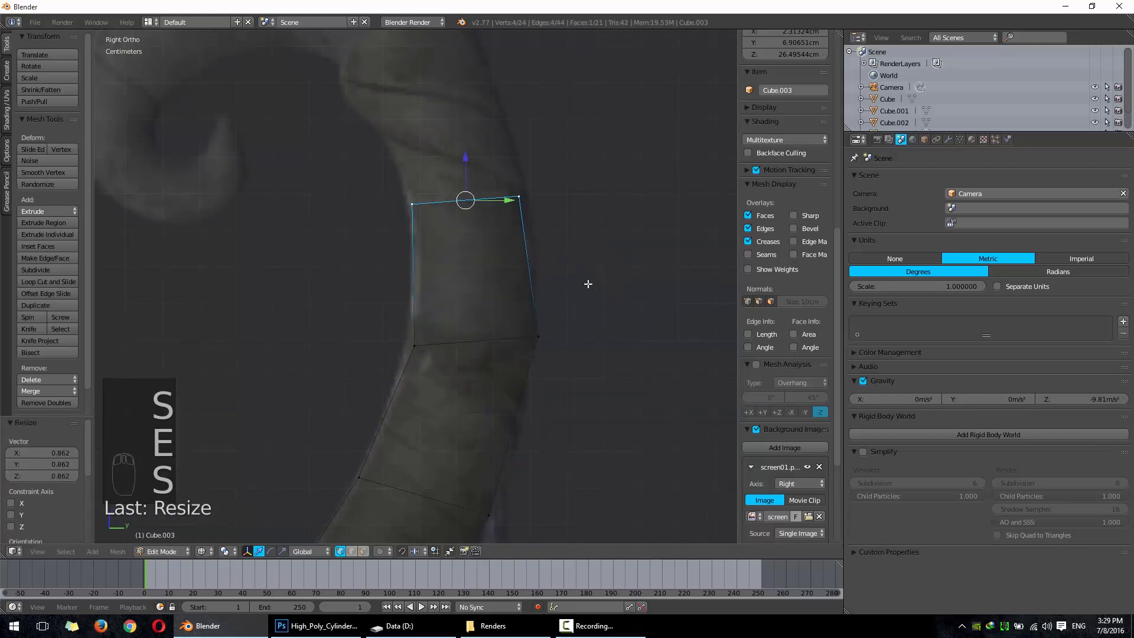
# Step: Extrude the horn's end face 3.22 cm, move it onto the reference, and rotate it -26.361° toward the curl
pyautogui.keyDown('shift'); pyautogui.moveTo(587, 284); pyautogui.dragTo(567, 386, button='middle'); pyautogui.keyUp('shift')
pyautogui.press('e')
pyautogui.click(587, 289)
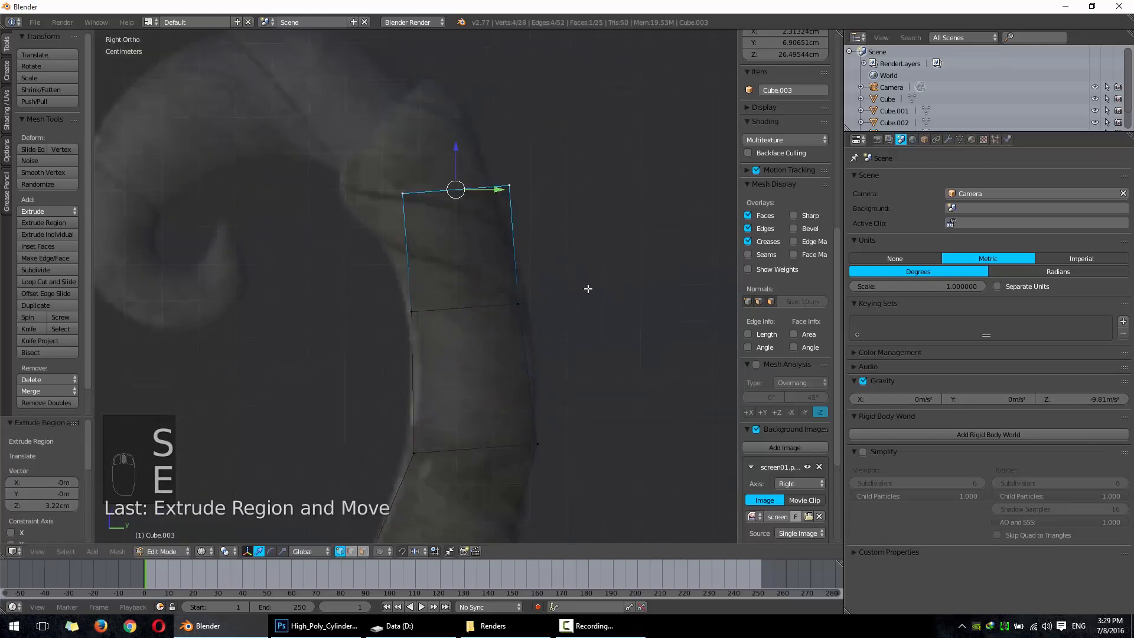
pyautogui.press('g')
pyautogui.click(553, 283)
pyautogui.press('r')
pyautogui.click(552, 210)
# Step: Scale the tilted end face to 1.117 and move it to fit the horn's outline
pyautogui.press('s')
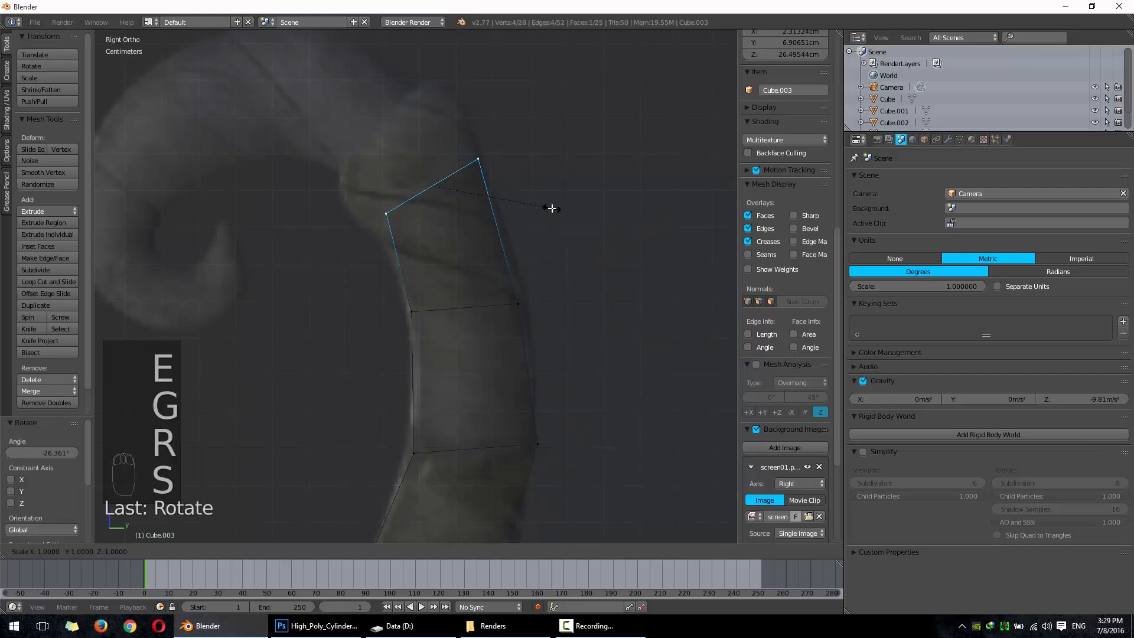
pyautogui.click(568, 195)
pyautogui.keyDown('shift'); pyautogui.moveTo(568, 195); pyautogui.dragTo(568, 289, button='middle'); pyautogui.keyUp('shift')
pyautogui.press('g')
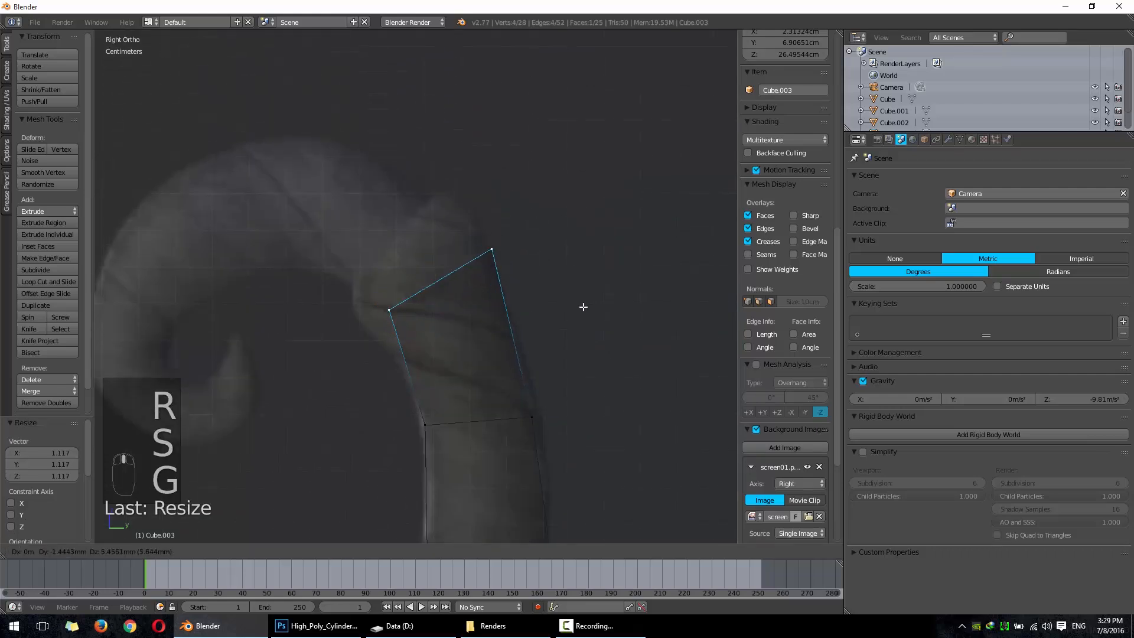
pyautogui.click(579, 313)
# Step: Extrude the end face 2.157 cm toward the curl, enlarge it, and move it 5.135 mm in Y and -4.333 mm in Z
pyautogui.press('e')
pyautogui.click(556, 287)
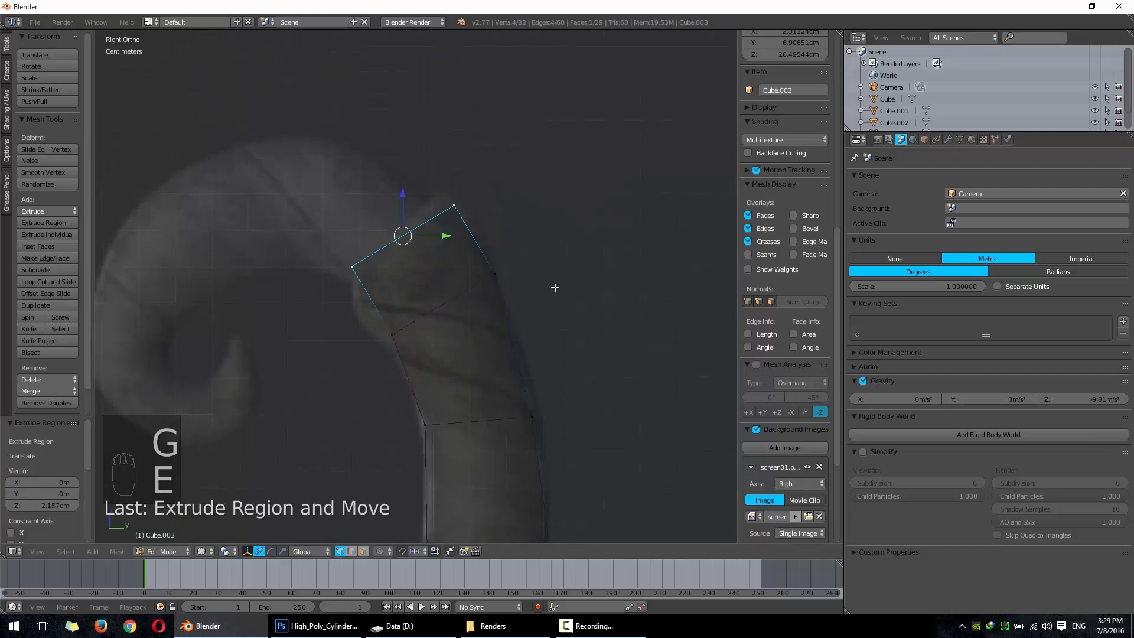
pyautogui.click(579, 259)
pyautogui.press('g')
pyautogui.click(662, 269)
# Step: Fine-tune the end face's size and position against the horn's bulge, with a final scale of 0.960
pyautogui.press('s')
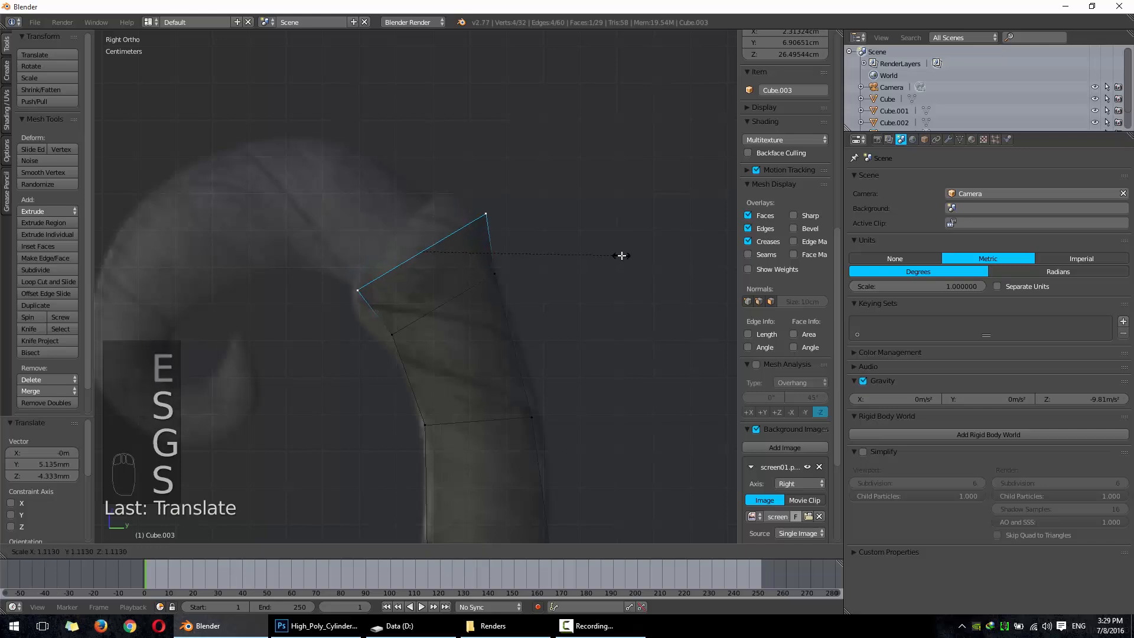
pyautogui.click(621, 256)
pyautogui.press('g')
pyautogui.click(612, 258)
pyautogui.press('s')
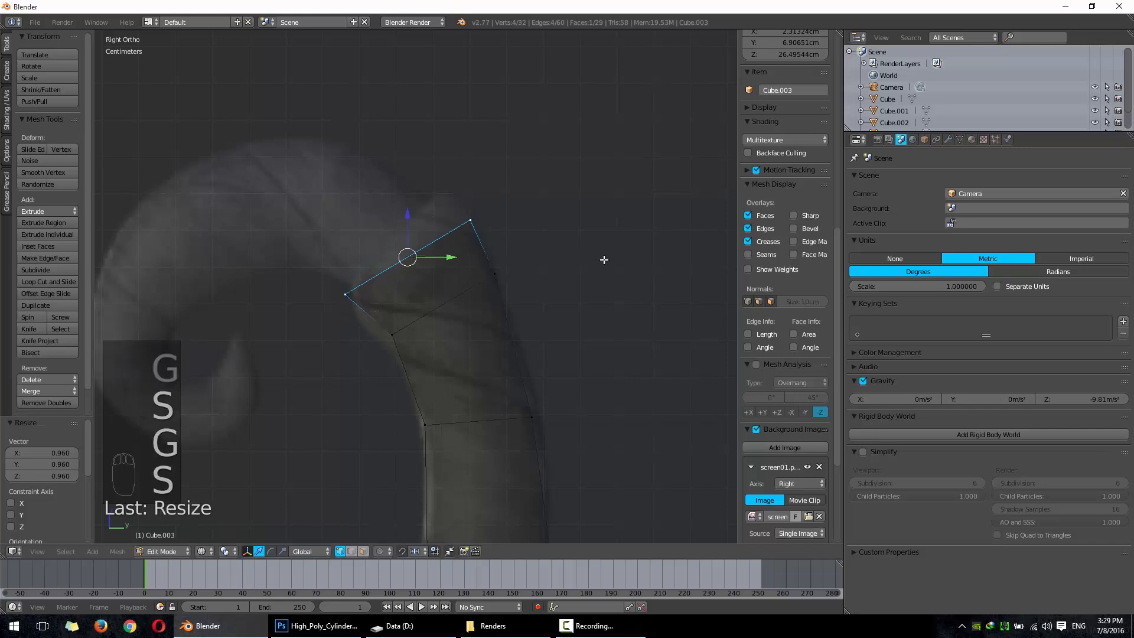
# Step: Extrude the end face 8.888 mm, rotate it further into the curl, and scale it to 0.930
pyautogui.press('e')
pyautogui.click(572, 247)
pyautogui.press('r')
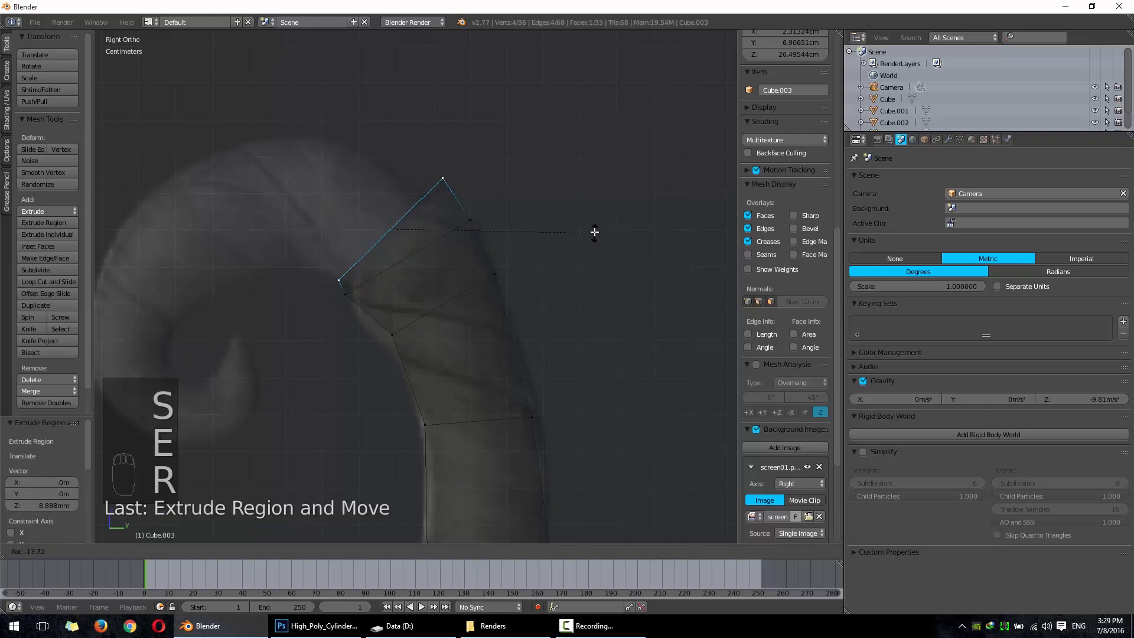
pyautogui.click(597, 255)
pyautogui.press('s')
pyautogui.click(582, 257)
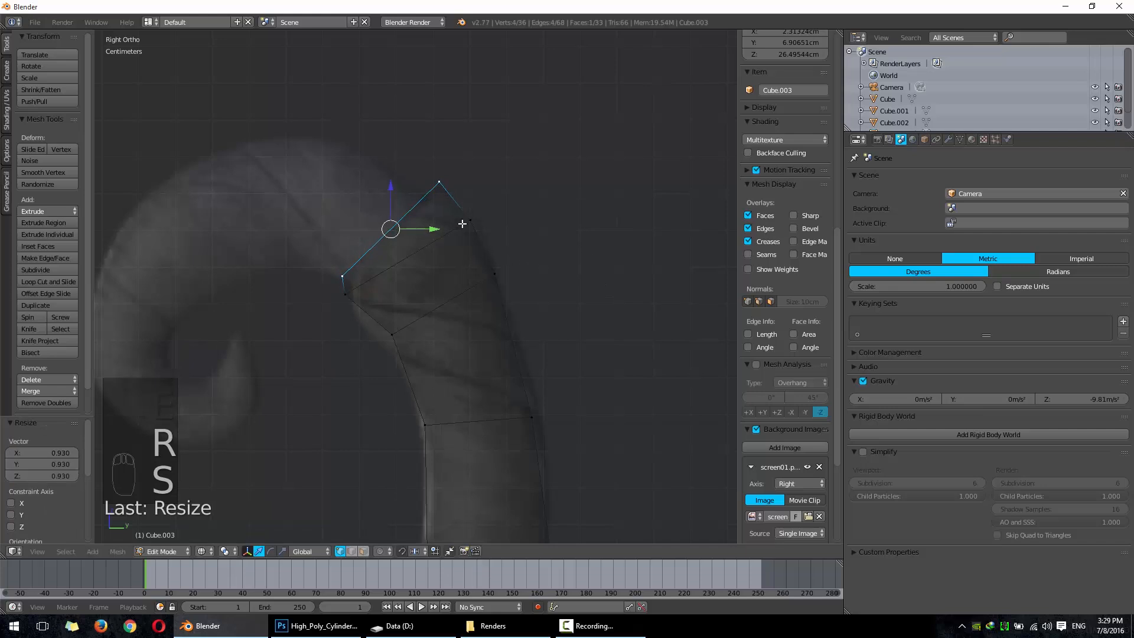
# Step: Move the edge loop behind the horn's end face 3.049 mm in Y and -4.172 mm in Z, rotate it, and scale it to 0.929
pyautogui.press('g')
pyautogui.click(501, 299)
pyautogui.press('s')
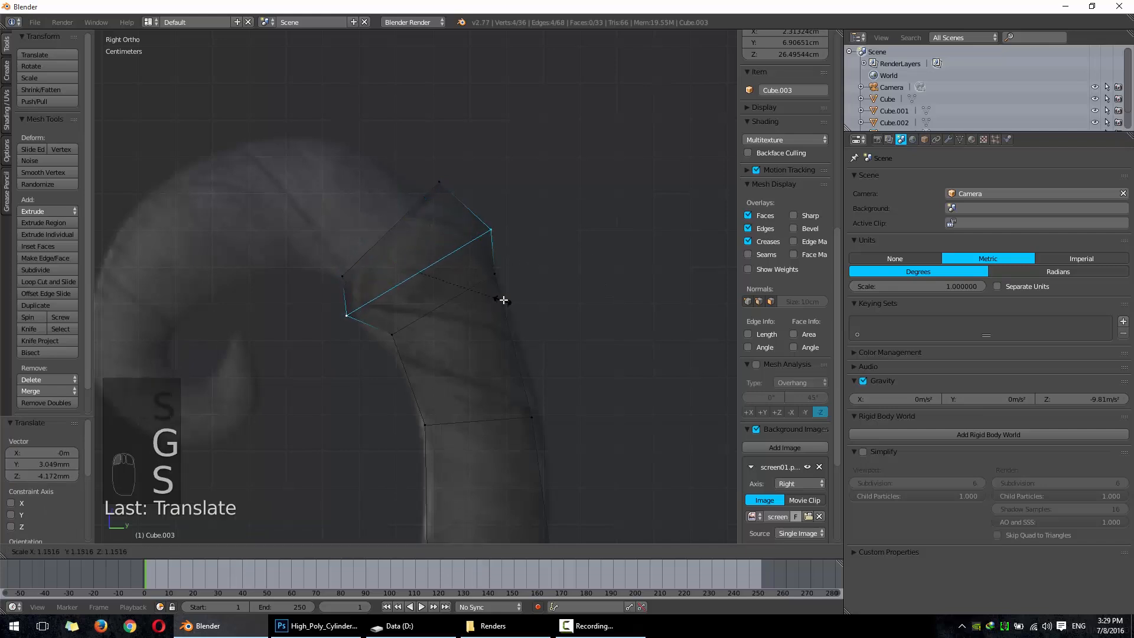
pyautogui.click(555, 332)
pyautogui.press('r')
pyautogui.click(555, 314)
pyautogui.press('s')
pyautogui.click(541, 312)
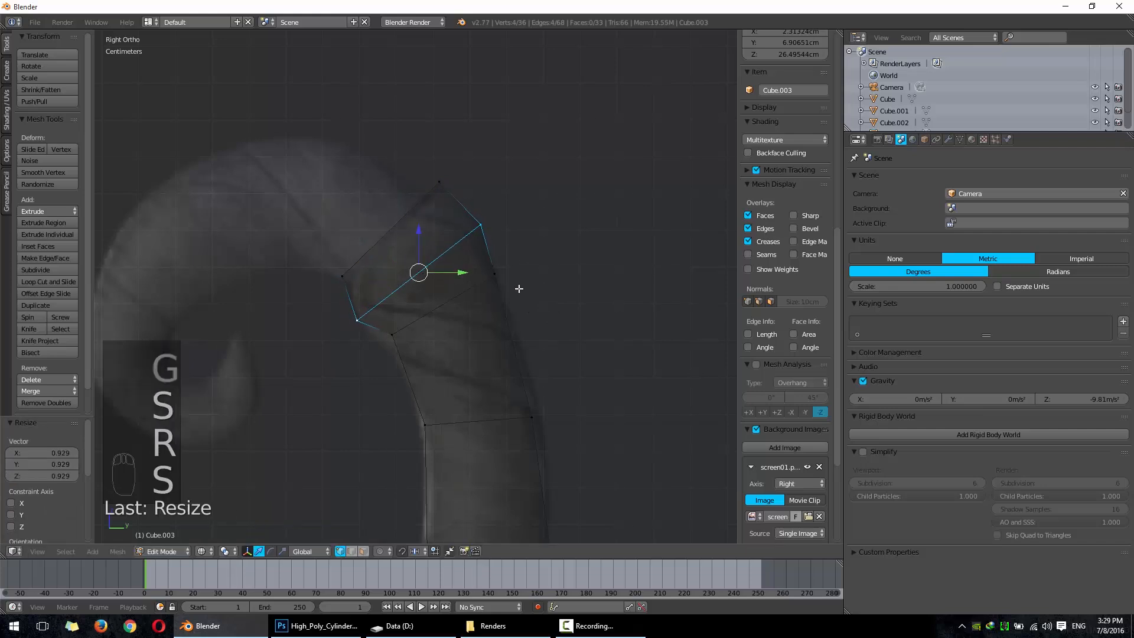
# Step: Move the horn's end face slightly to match the start of the curl, and finish editing the horn mesh
pyautogui.press('a')
pyautogui.press('b')
pyautogui.moveTo(458, 153); pyautogui.dragTo(422, 195)
pyautogui.press('b')
pyautogui.moveTo(309, 266); pyautogui.dragTo(347, 285)
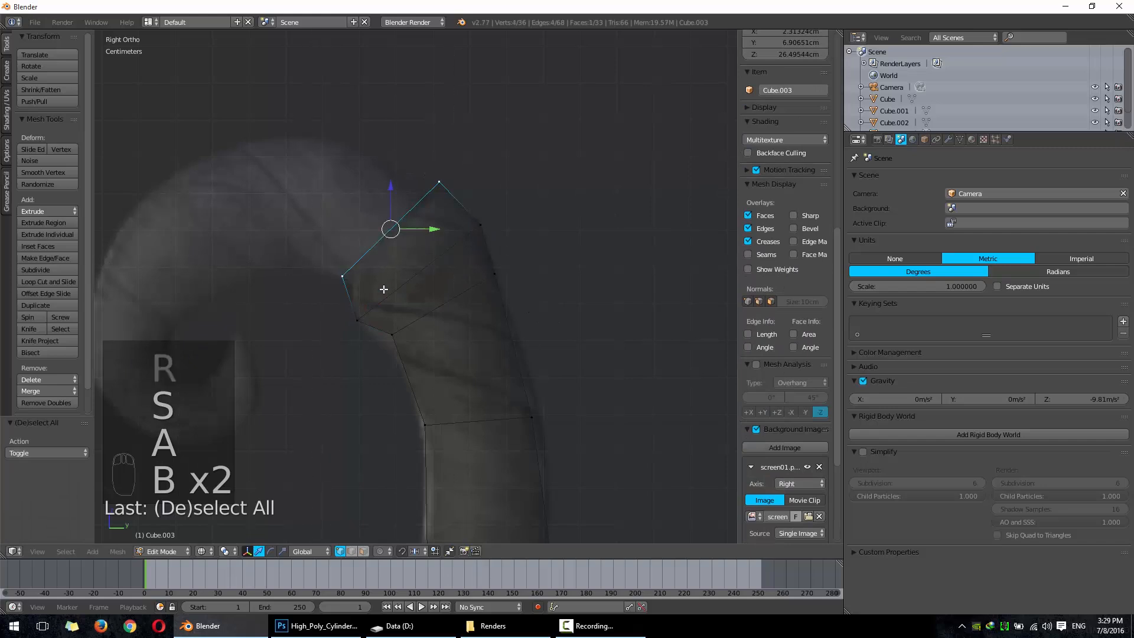
pyautogui.press('g')
pyautogui.click(387, 296)
pyautogui.press('a')
pyautogui.scroll(-3, 397, 320)
pyautogui.keyDown('shift'); pyautogui.moveTo(399, 347); pyautogui.dragTo(458, 367, button='middle'); pyautogui.keyUp('shift')
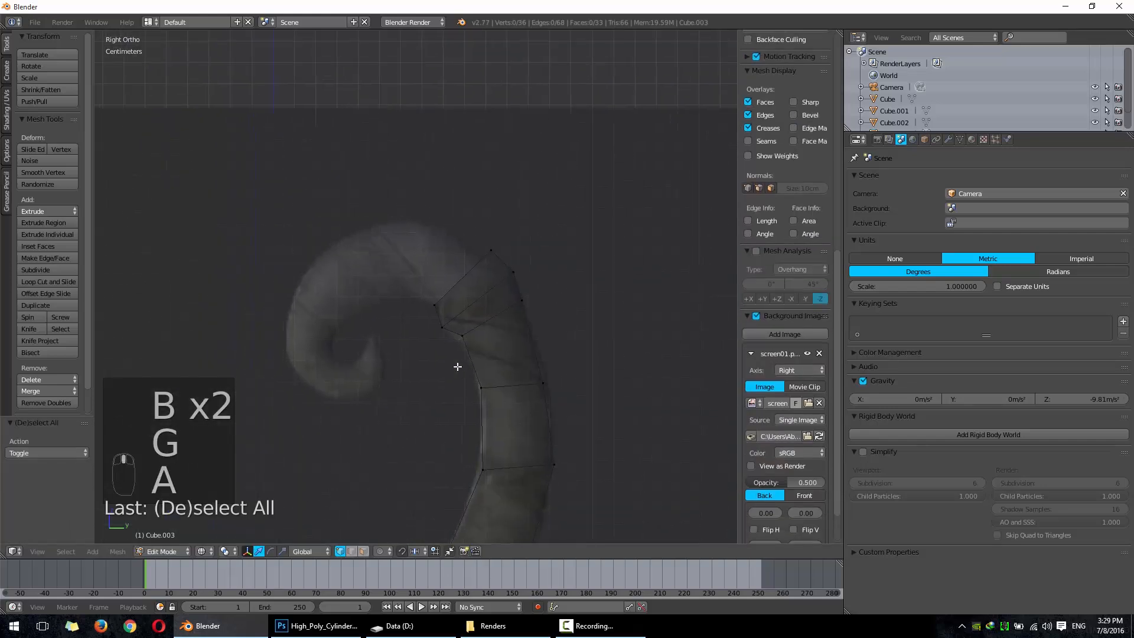
pyautogui.press('Tab')
# Step: Duplicate the tapered block below the wooden collar and place the copy 7.75 cm in Y and 46.381 cm in Z away, at the horn's end
pyautogui.scroll(-3, 461, 299)
pyautogui.scroll(-2, 466, 358)
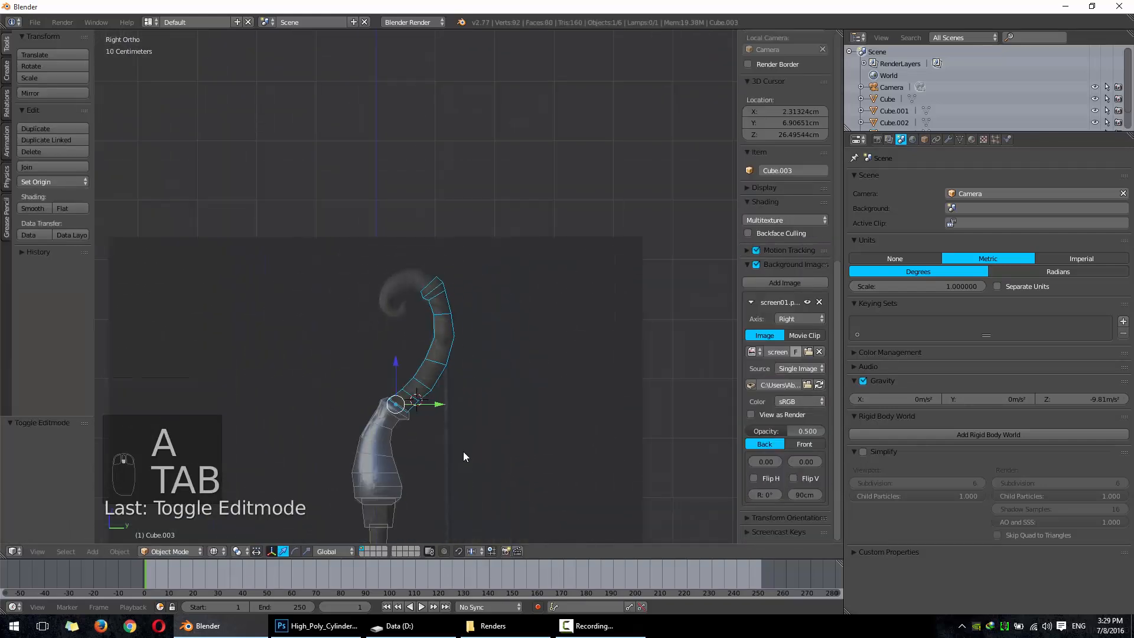
pyautogui.scroll(-1, 463, 451)
pyautogui.rightClick(392, 502)
pyautogui.hotkey('shift', 'd')
pyautogui.click(433, 273)
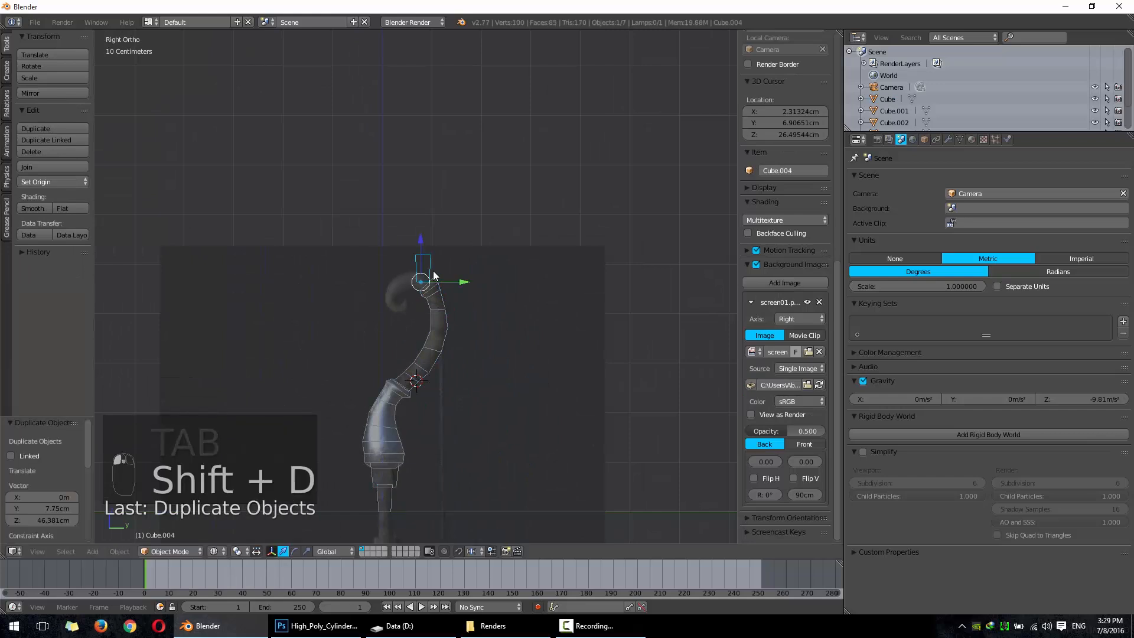
# Step: Rotate the duplicated block -62.774° and a further 16.635°, and move it against the horn's end face
pyautogui.scroll(5, 449, 322)
pyautogui.scroll(2, 449, 322)
pyautogui.press('r')
pyautogui.click(562, 247)
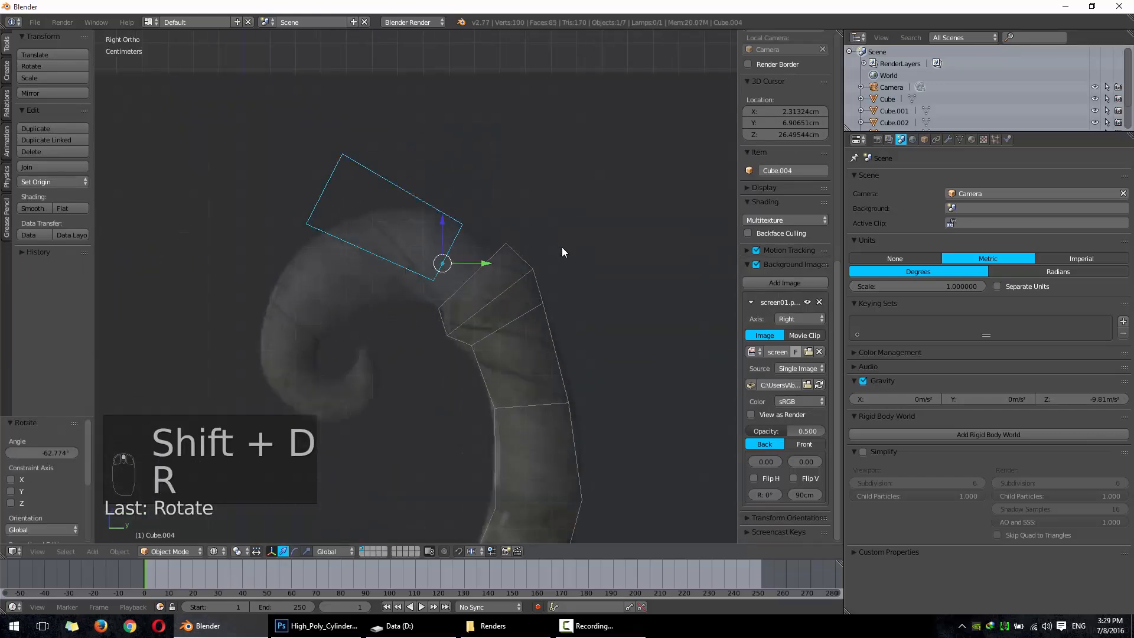
pyautogui.press('g')
pyautogui.click(598, 295)
pyautogui.press('r')
pyautogui.click(597, 315)
pyautogui.press('g')
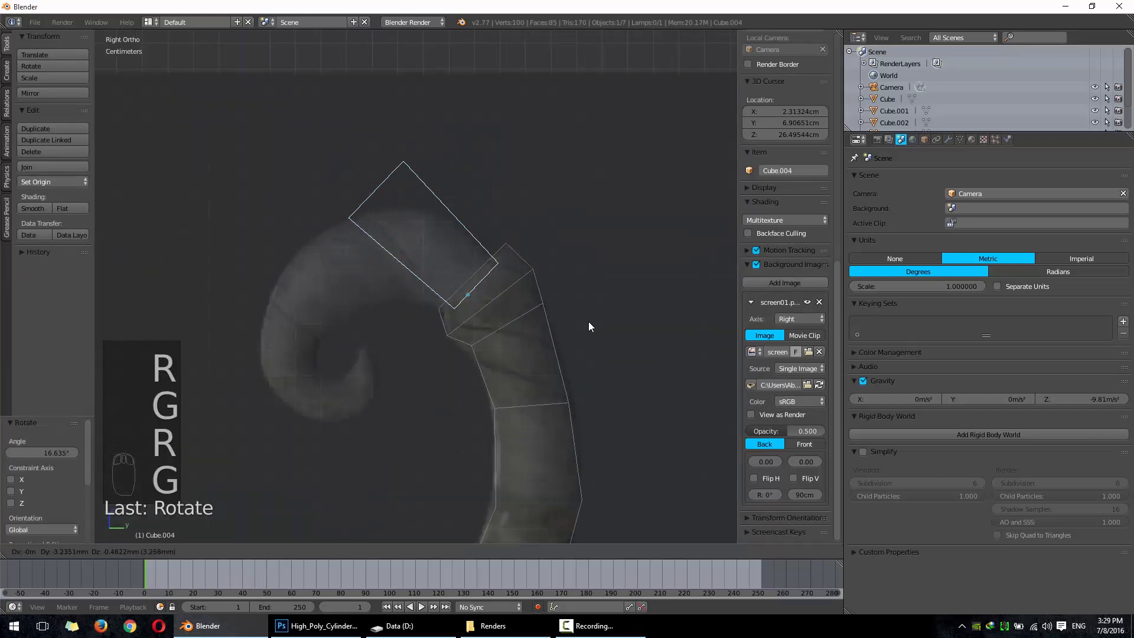
pyautogui.click(590, 333)
# Step: Edit the block's mesh: move its far end face onto the curl, rotate it -34.527°, and adjust its position
pyautogui.press('Tab')
pyautogui.press('g')
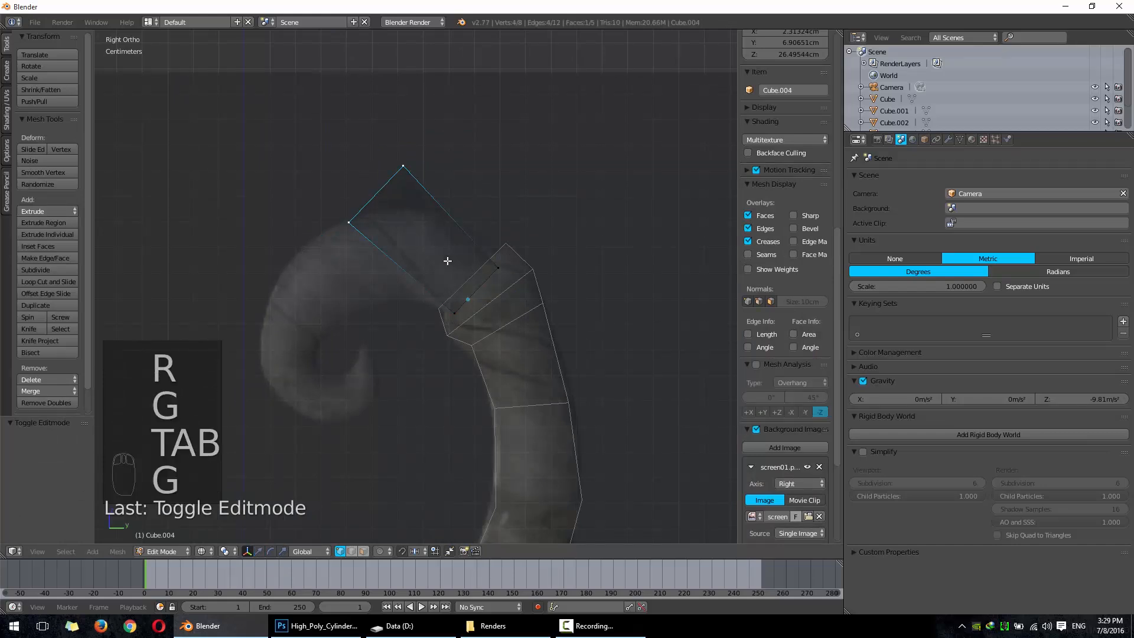
pyautogui.click(462, 303)
pyautogui.press('r')
pyautogui.click(517, 273)
pyautogui.press('g')
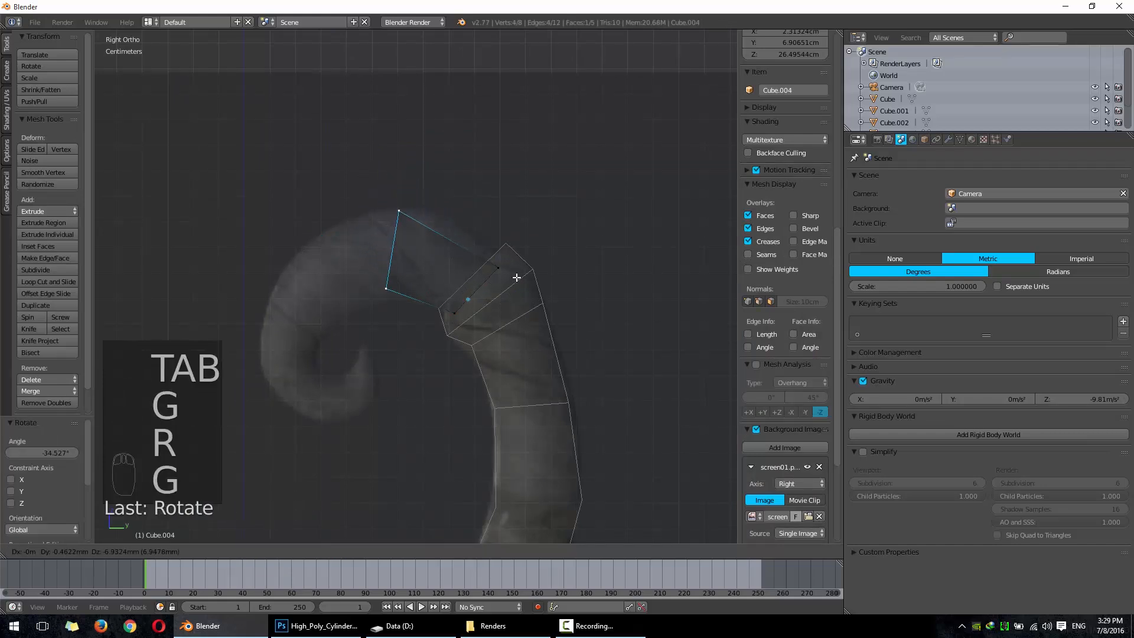
pyautogui.click(472, 247)
# Step: Add one centred loop cut across the block, and scale and move the new loop to follow the curl's outline
pyautogui.hotkey('ctrl', 'r')
pyautogui.click(470, 235)
pyautogui.rightClick(471, 235)
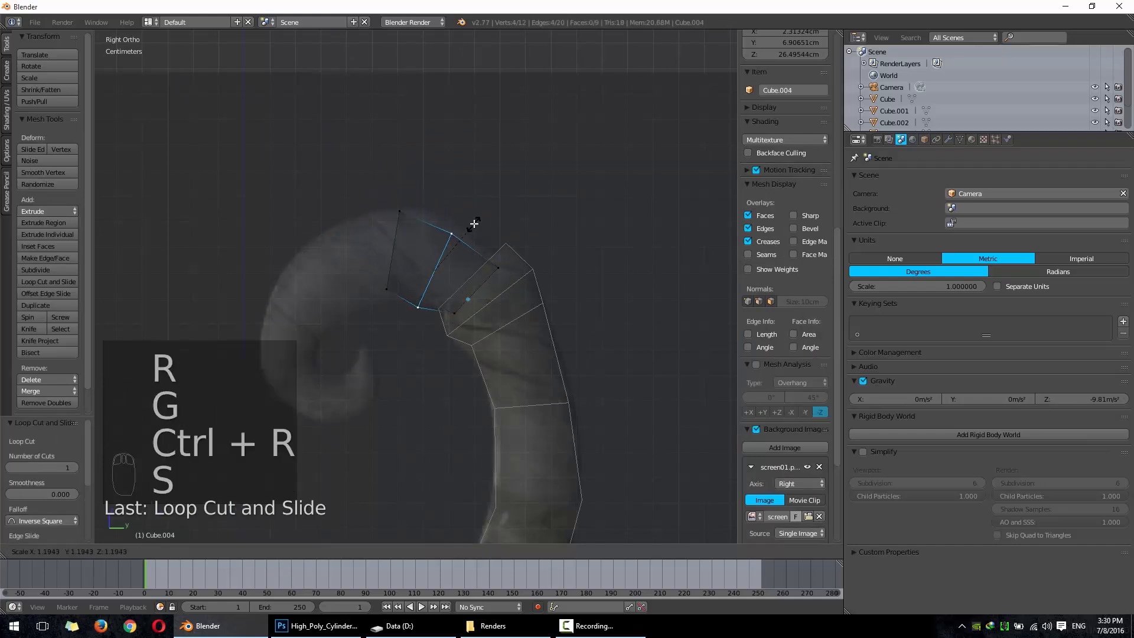
pyautogui.click(475, 220)
pyautogui.press('g')
pyautogui.click(481, 202)
pyautogui.press('s')
pyautogui.click(419, 225)
# Step: Select the block's far end face and move it slightly to fit the curl's outline
pyautogui.press('a')
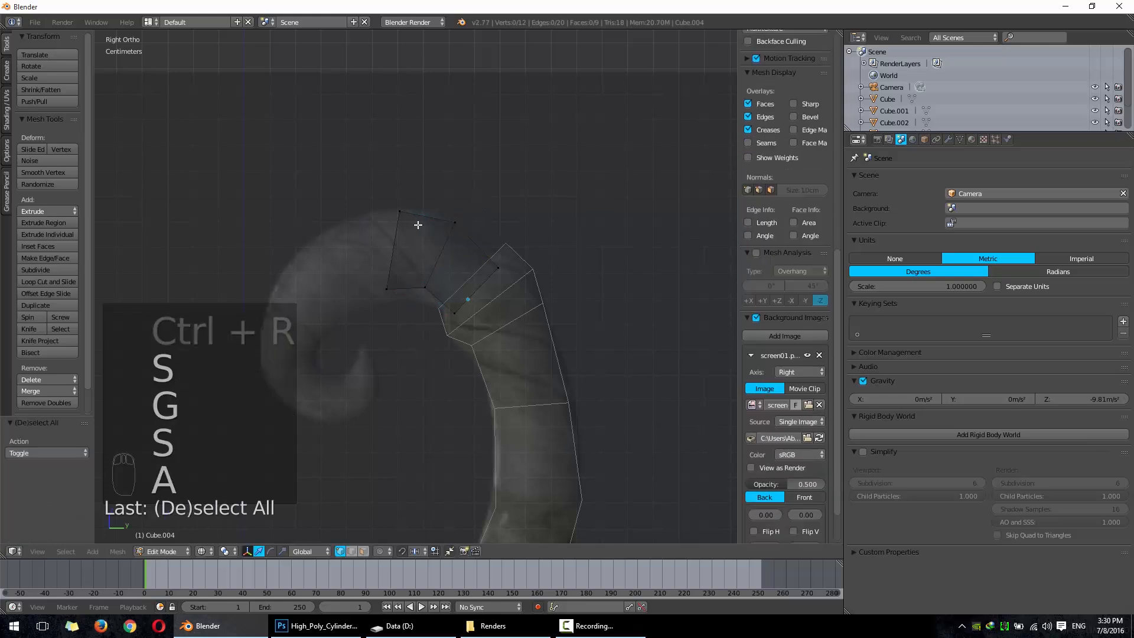
pyautogui.press('b')
pyautogui.moveTo(387, 205); pyautogui.dragTo(408, 316)
pyautogui.press('b')
pyautogui.moveTo(349, 244); pyautogui.dragTo(397, 316)
pyautogui.press('g')
pyautogui.click(450, 387)
# Step: Extrude the end face 2.843 cm, rotate it -34.107°, scale it down, and shift it -2.311 mm in Y and -0.231 mm in Z
pyautogui.press('e')
pyautogui.click(378, 394)
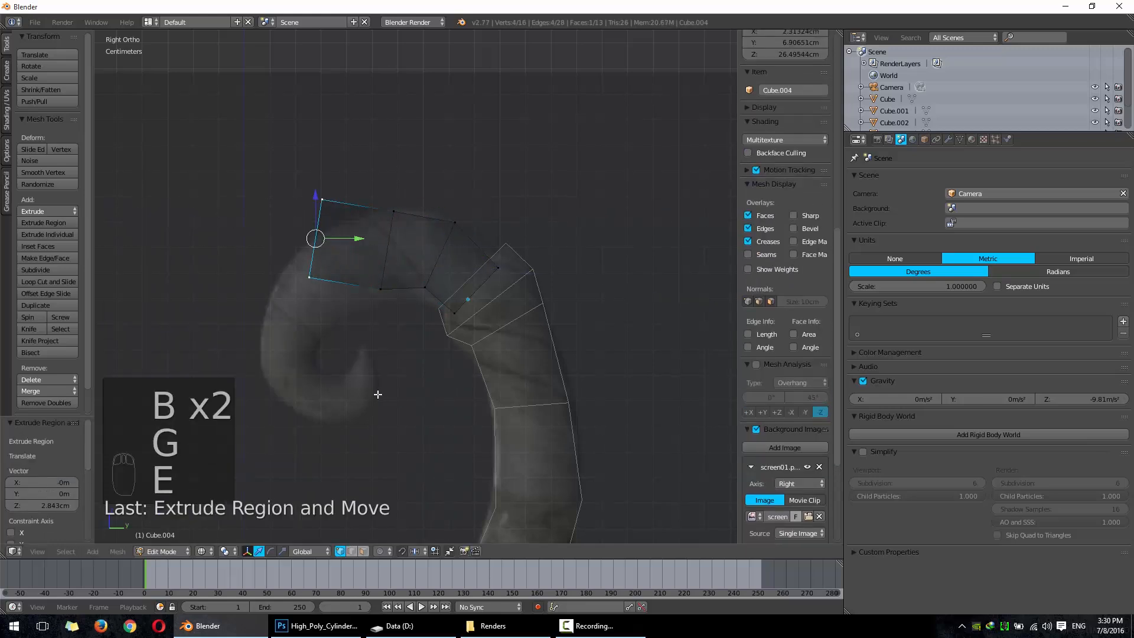
pyautogui.press('g')
pyautogui.click(464, 430)
pyautogui.press('r')
pyautogui.click(464, 334)
pyautogui.press('s')
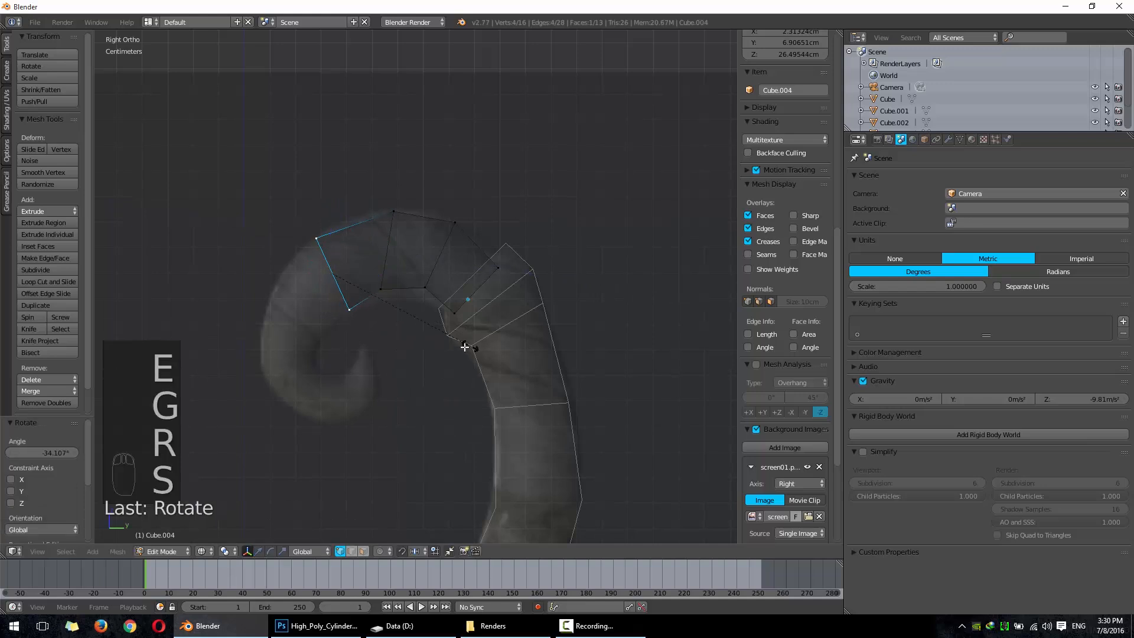
pyautogui.click(460, 345)
pyautogui.press('g')
pyautogui.click(454, 349)
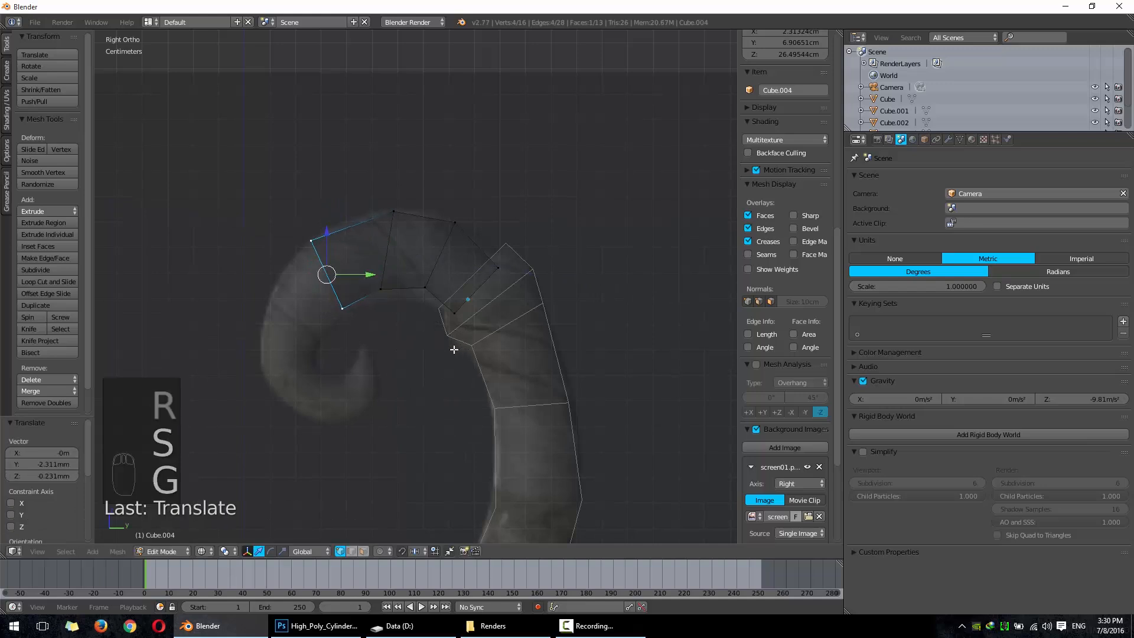
# Step: Extrude the end face further to the curl's outer edge, and undo the extra second extrusion
pyautogui.press('e')
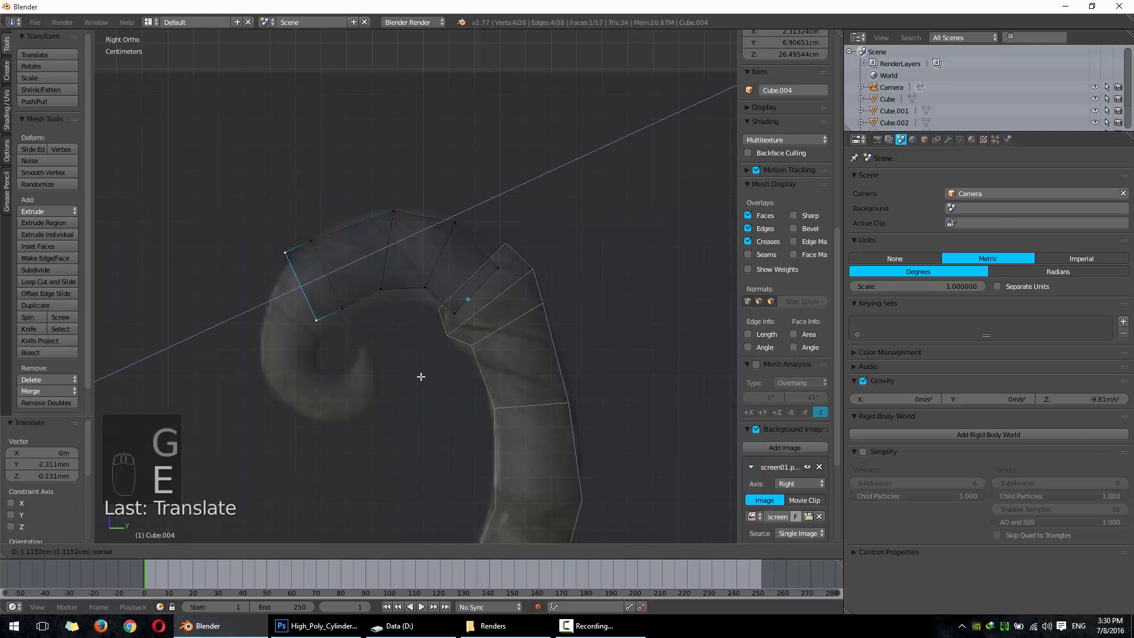
pyautogui.click(424, 384)
pyautogui.press('e')
pyautogui.hotkey('ctrl', 'z')
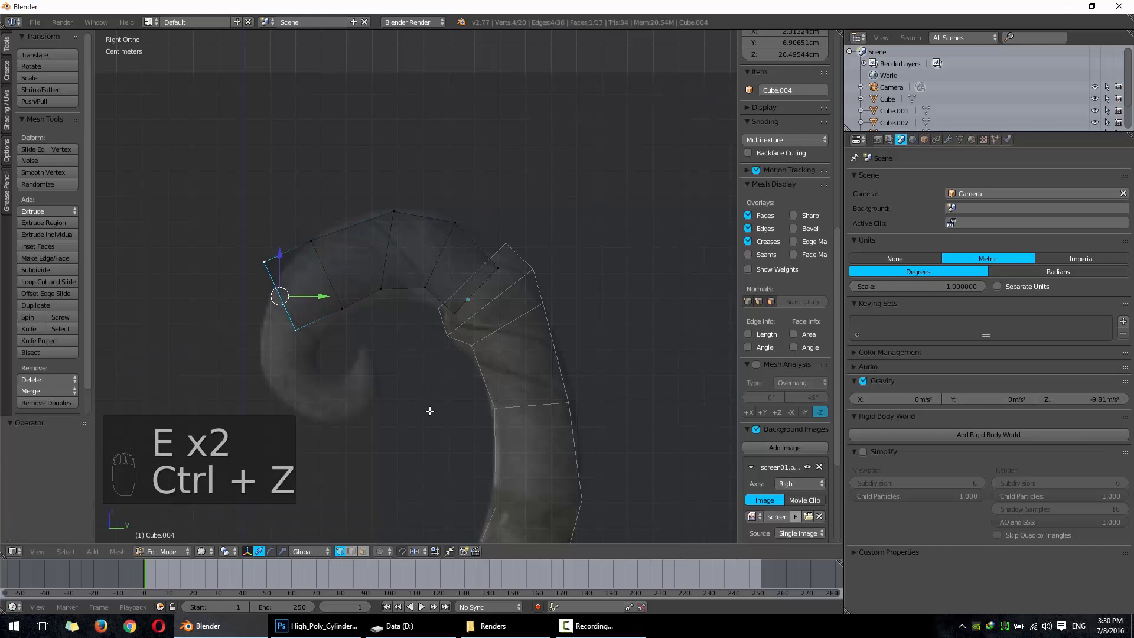
# Step: Move the curl's end loop along the reference, rotate it about -31° and scale it to about 0.88
pyautogui.press('g')
pyautogui.click(444, 437)
pyautogui.press('r')
pyautogui.click(495, 384)
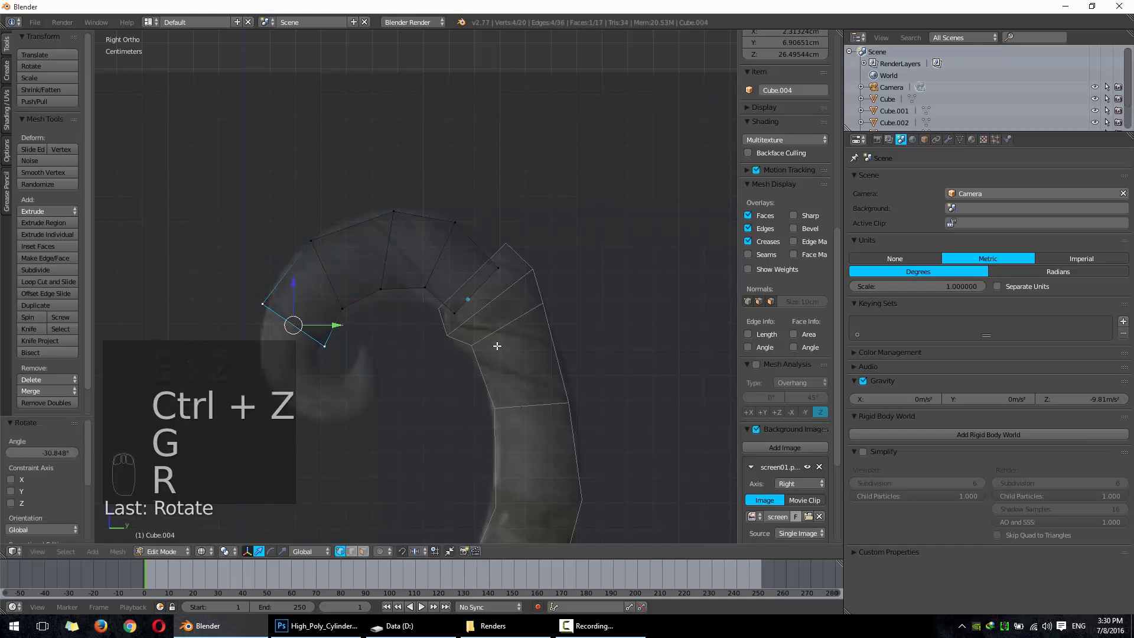
pyautogui.press('s')
pyautogui.click(455, 435)
# Step: Extrude the next curl segment, rotate its end loop about -61°, and scale and move it to fit the reference
pyautogui.keyDown('shift'); pyautogui.moveTo(451, 436); pyautogui.dragTo(528, 351, button='middle'); pyautogui.keyUp('shift')
pyautogui.press('e')
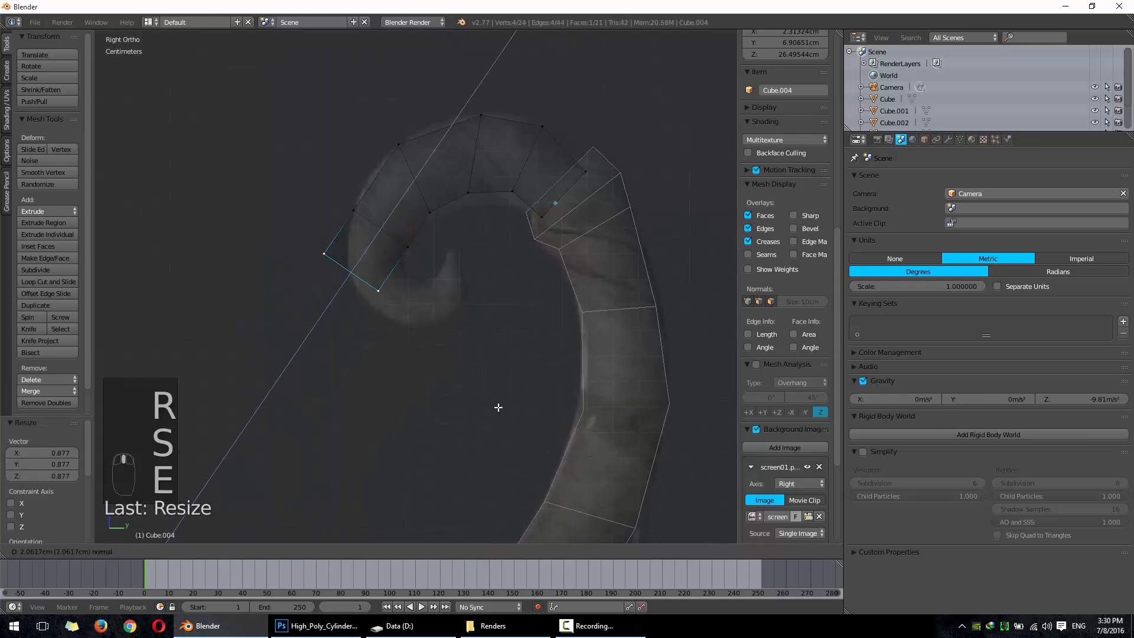
pyautogui.click(519, 418)
pyautogui.press('g')
pyautogui.click(542, 431)
pyautogui.press('r')
pyautogui.click(550, 291)
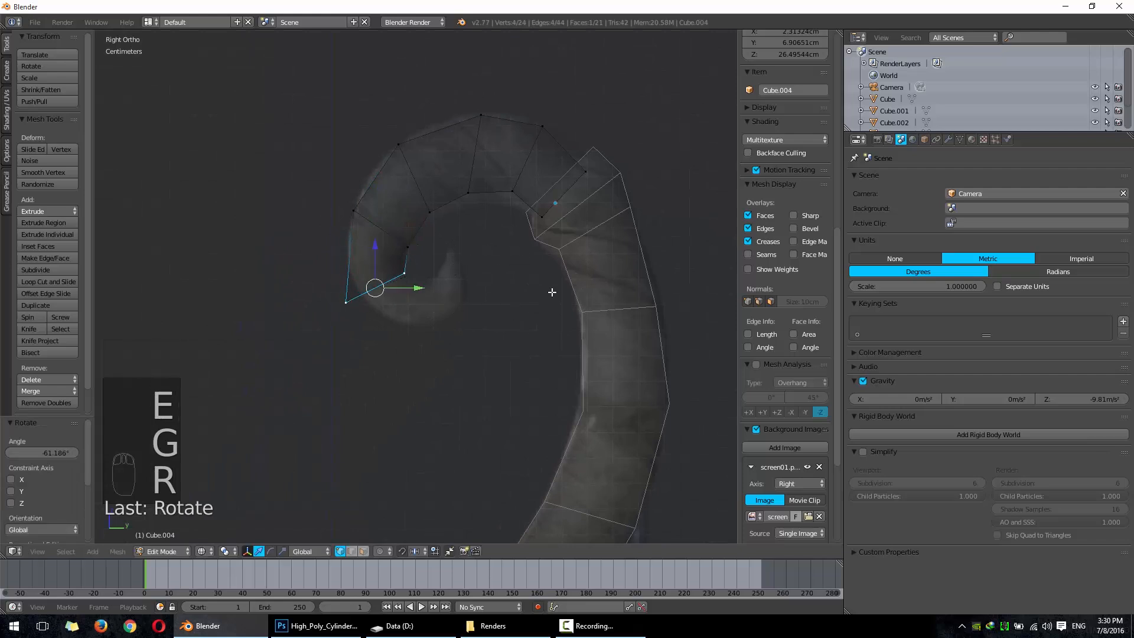
pyautogui.press('s')
pyautogui.press('g')
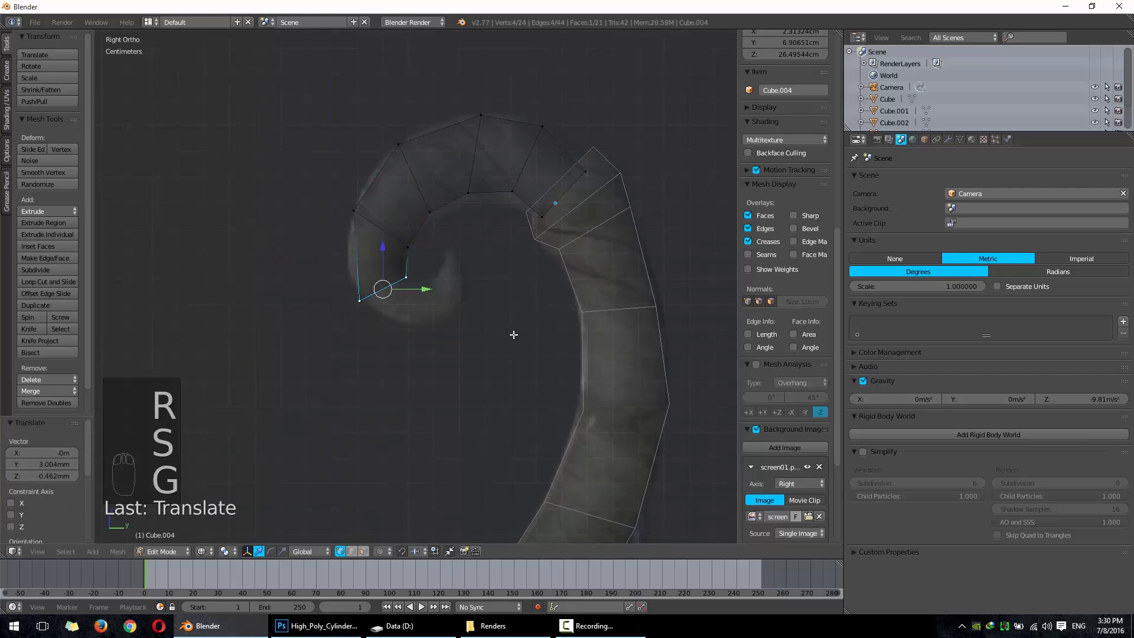
# Step: Shift the curl's second-to-last loop outward and nudge the end loop to follow the reference outline
pyautogui.press('a')
pyautogui.press('b')
pyautogui.moveTo(329, 195); pyautogui.dragTo(413, 243)
pyautogui.press('b')
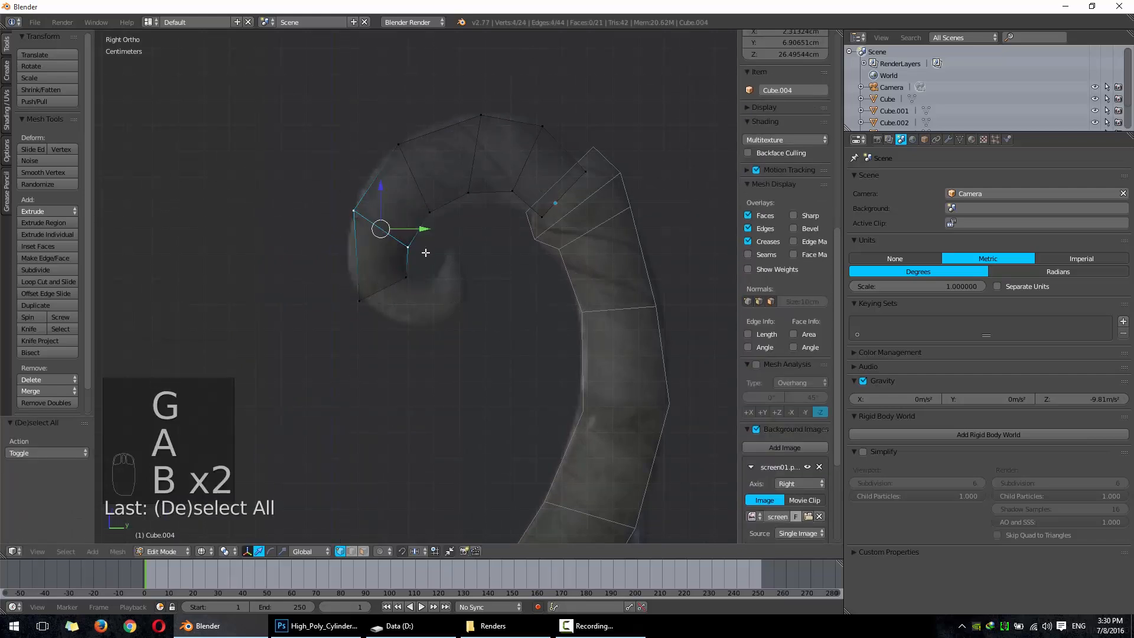
pyautogui.press('g')
pyautogui.click(417, 248)
pyautogui.press('a')
pyautogui.press('b')
pyautogui.moveTo(340, 274); pyautogui.dragTo(457, 354)
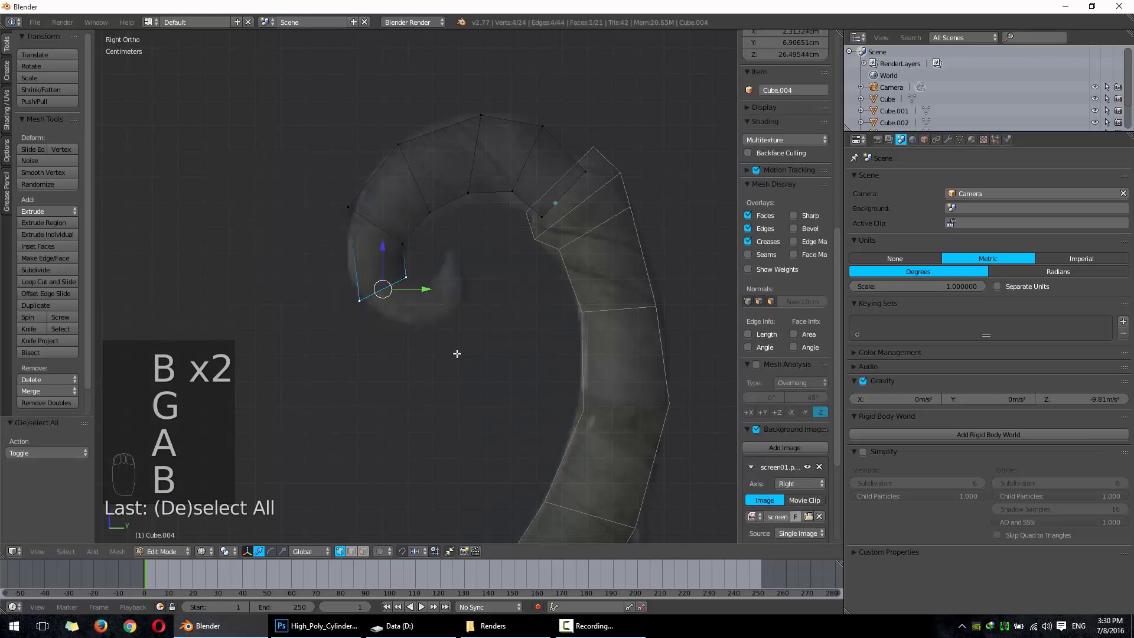
pyautogui.press('g')
pyautogui.click(456, 353)
# Step: Extrude a segment around the bottom of the curl, then rotate, move and shrink its end loop to fit the reference
pyautogui.press('e')
pyautogui.click(505, 433)
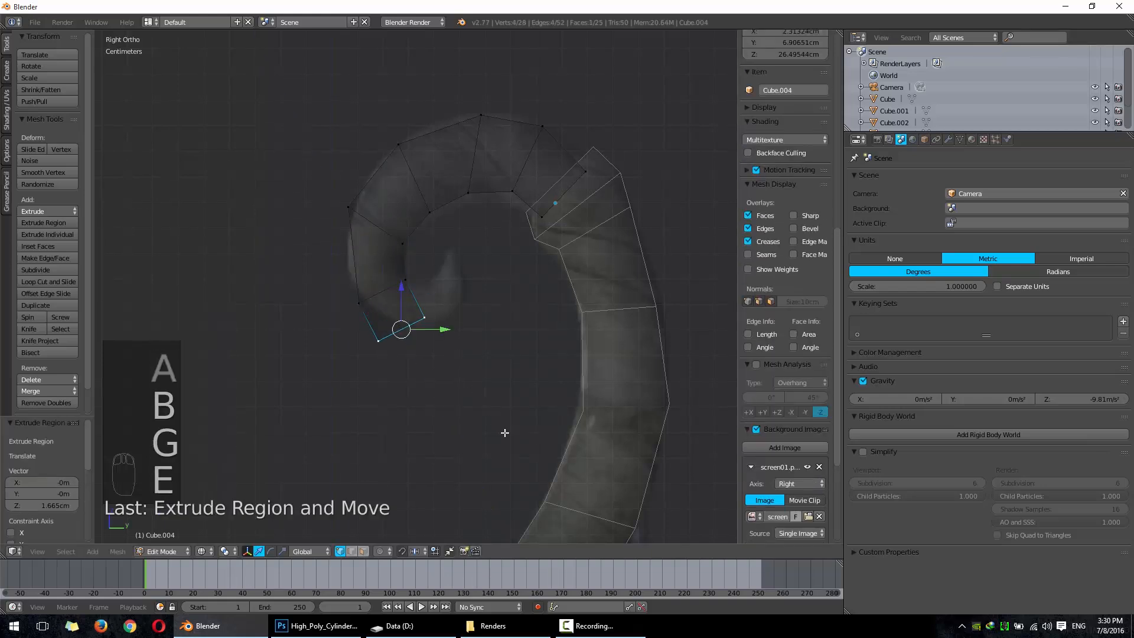
pyautogui.press('g')
pyautogui.click(518, 415)
pyautogui.click(485, 302)
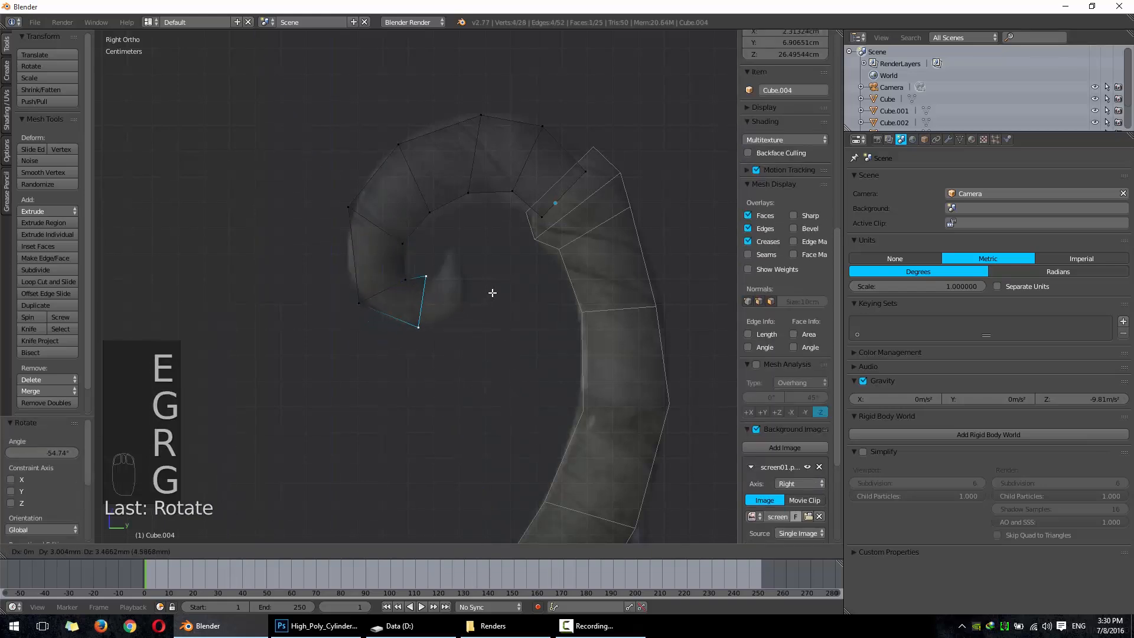
pyautogui.click(492, 292)
pyautogui.press('s')
pyautogui.press('s')
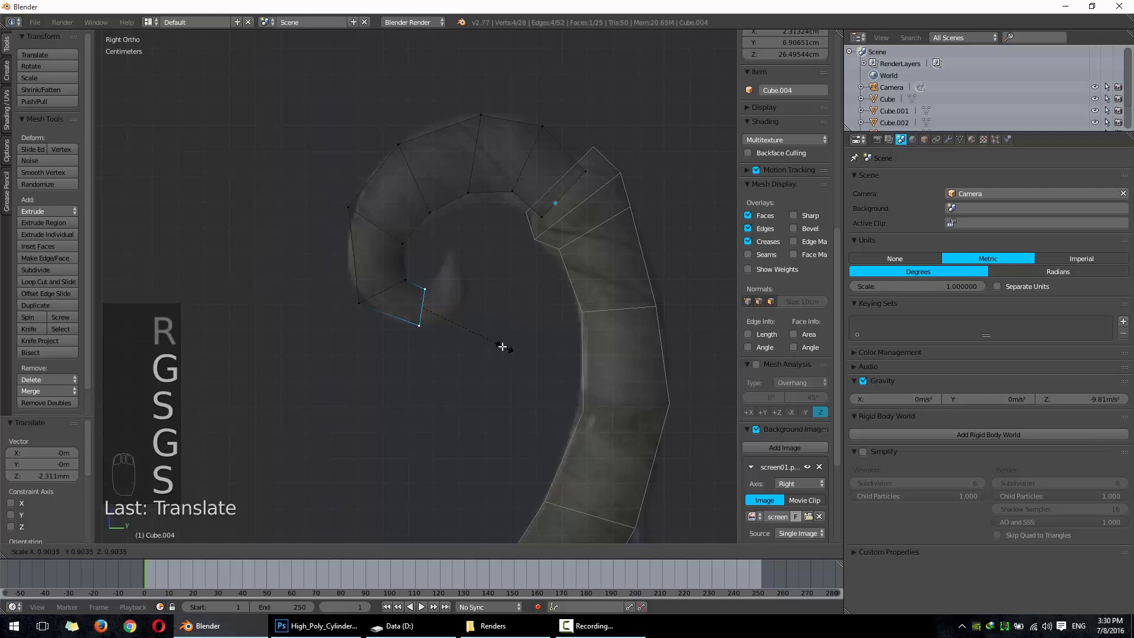
# Step: Extrude another segment up the inner curl, rotate its end loop, scale it to about 0.72 and reposition it
pyautogui.press('e')
pyautogui.click(519, 347)
pyautogui.press('g')
pyautogui.click(537, 314)
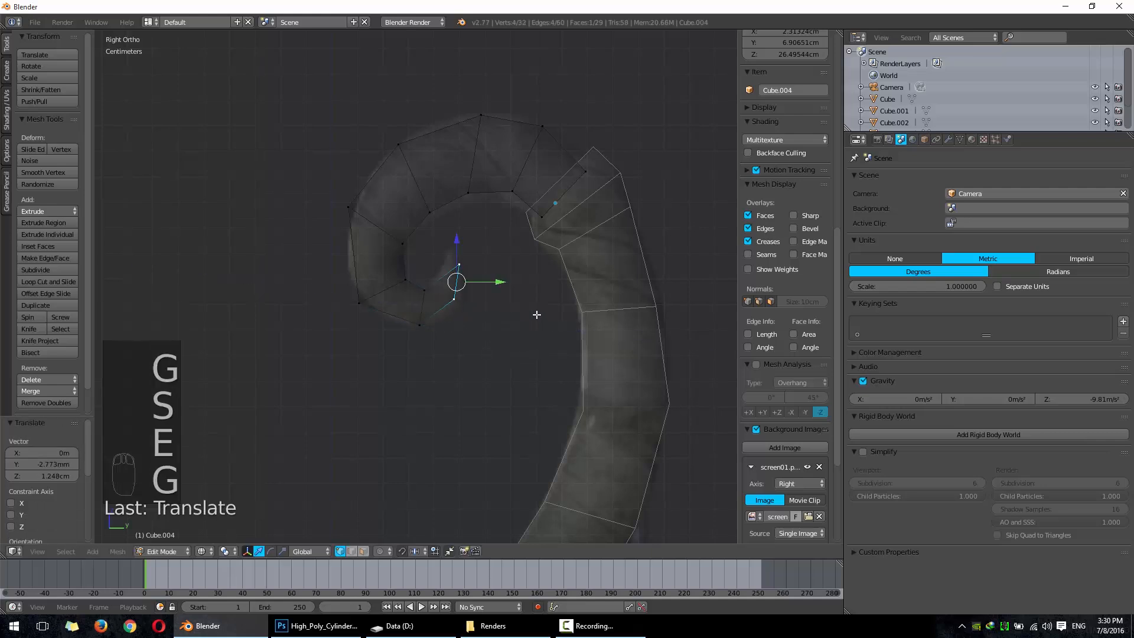
pyautogui.press('r')
pyautogui.click(552, 288)
pyautogui.click(535, 313)
pyautogui.press('g')
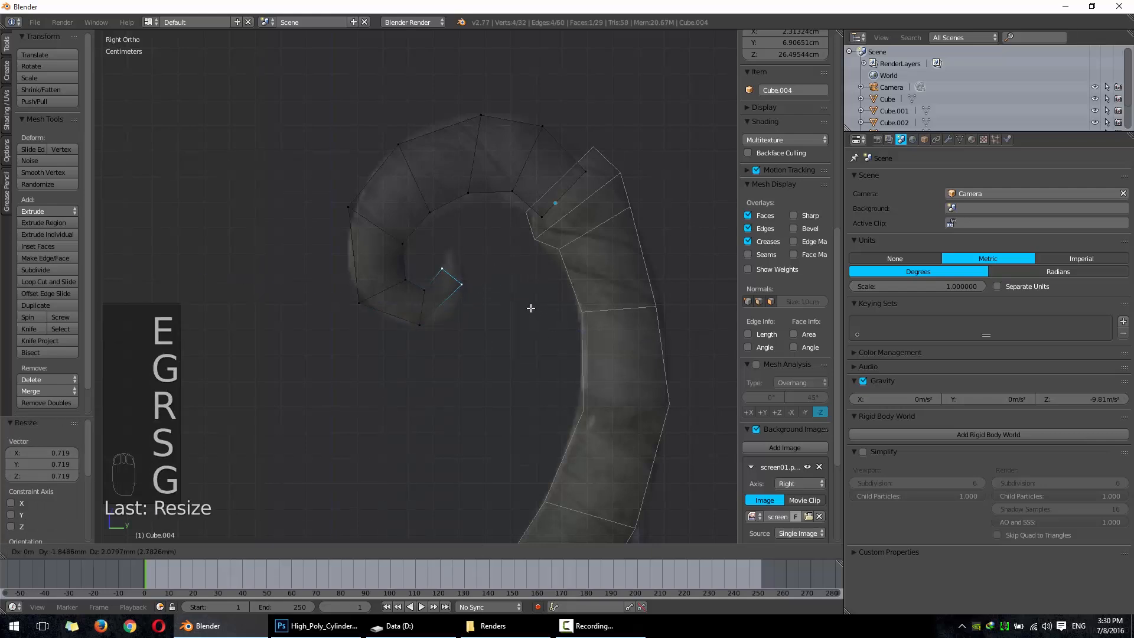
# Step: Add an edge loop across the curl's last segment, scale it to about 1.29 and move it onto the outer outline
pyautogui.hotkey('ctrl', 'r')
pyautogui.click(430, 292)
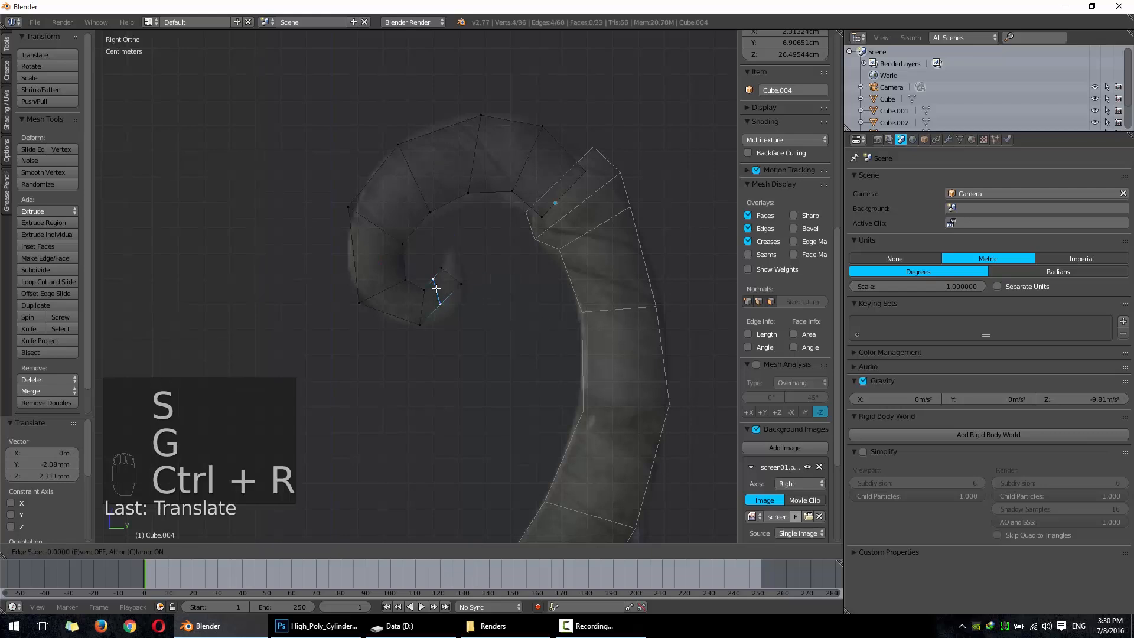
pyautogui.click(436, 286)
pyautogui.press('s')
pyautogui.click(470, 339)
pyautogui.press('g')
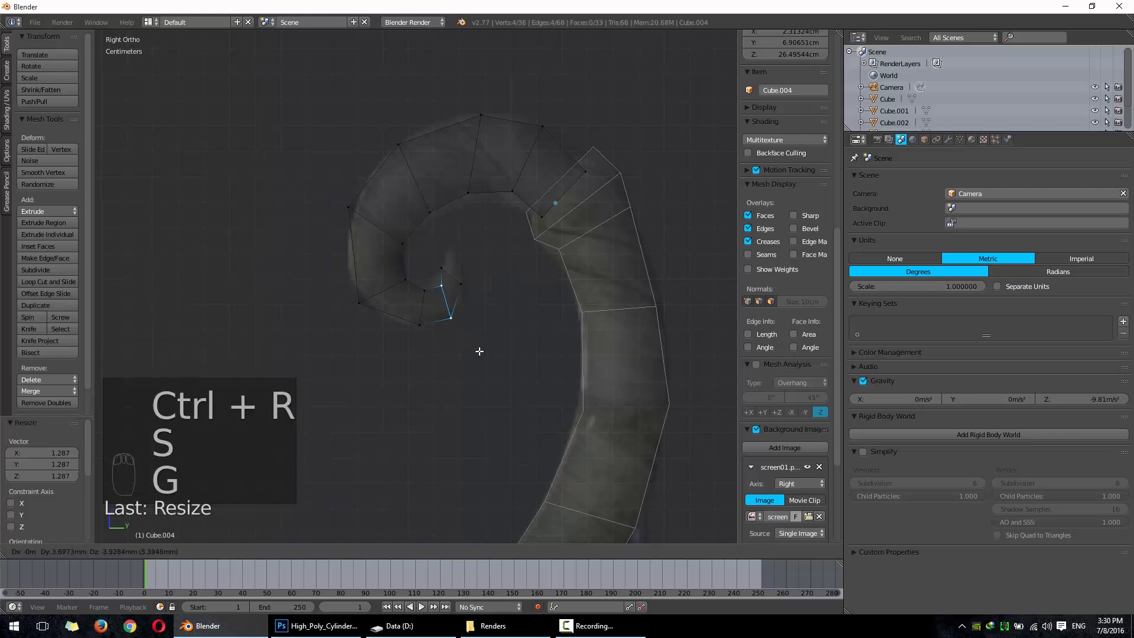
# Step: Reposition the curl's end loop and scale it down to match the narrowing reference tip
pyautogui.press('a')
pyautogui.press('b')
pyautogui.moveTo(435, 261); pyautogui.dragTo(474, 291)
pyautogui.press('b')
pyautogui.press('g')
pyautogui.click(494, 301)
pyautogui.press('s')
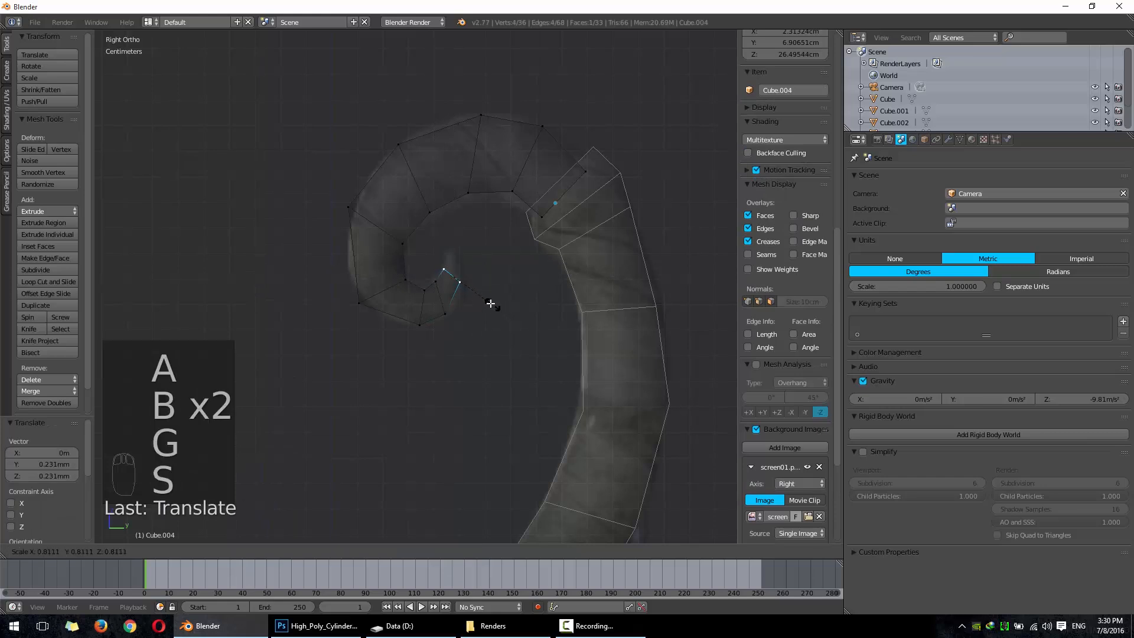
pyautogui.click(491, 302)
pyautogui.press('g')
pyautogui.press('s')
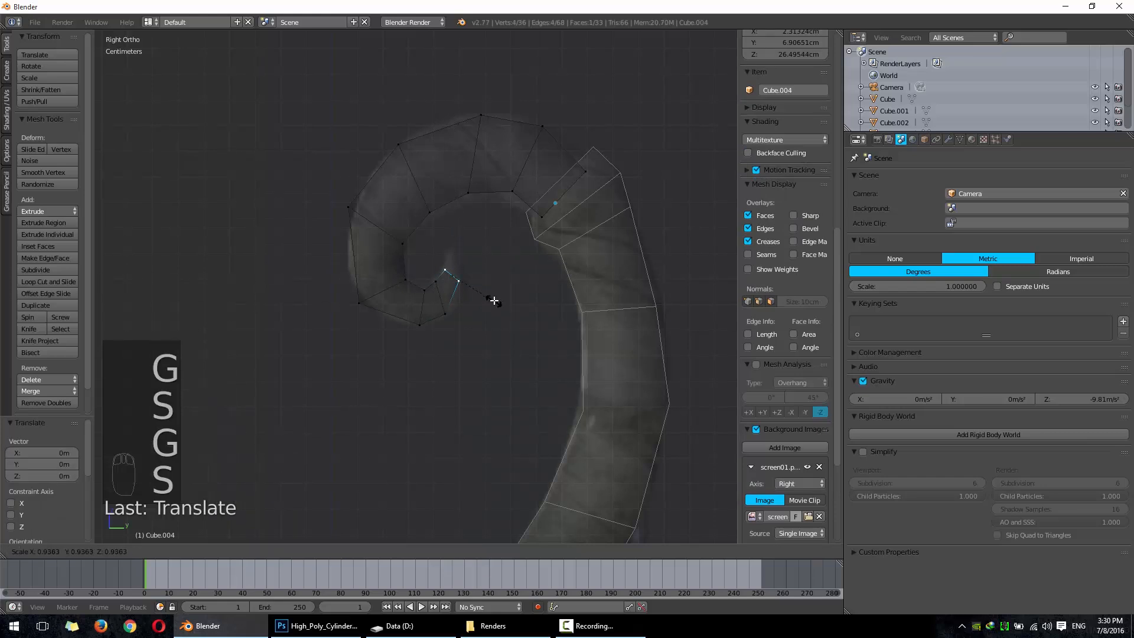
pyautogui.click(491, 300)
# Step: Extrude the final tip segment upward, shrink its end to a taper, and return to Object Mode
pyautogui.press('e')
pyautogui.click(494, 277)
pyautogui.press('g')
pyautogui.click(493, 272)
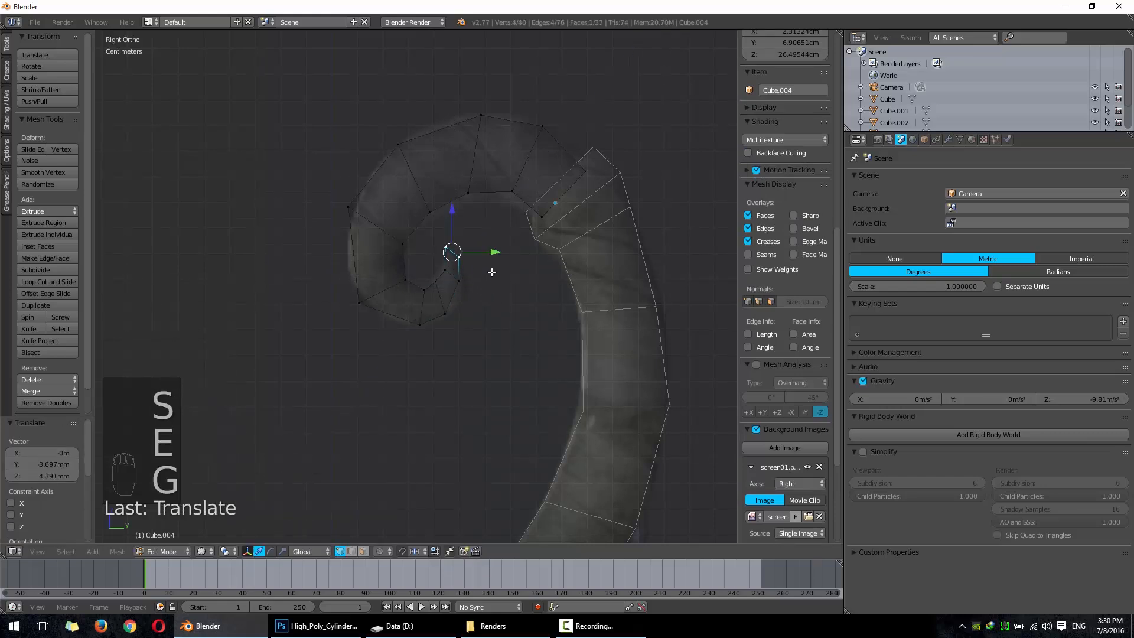
pyautogui.press('s')
pyautogui.click(493, 287)
pyautogui.press('Tab')
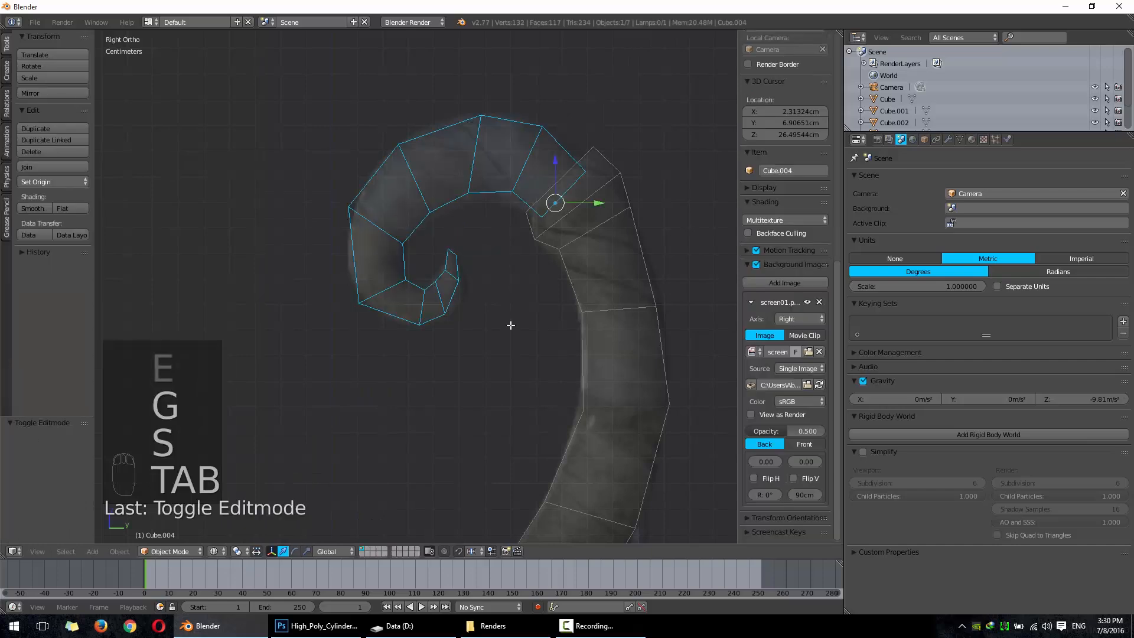
# Step: Move the lowest loop of the curved stem into the metal collar, about -5.1 mm in Y and -2.9 mm in Z
pyautogui.scroll(-6, 510, 325)
pyautogui.scroll(3, 498, 373)
pyautogui.keyDown('shift'); pyautogui.moveTo(495, 334); pyautogui.dragTo(494, 310, button='middle'); pyautogui.keyUp('shift')
pyautogui.scroll(3, 502, 278)
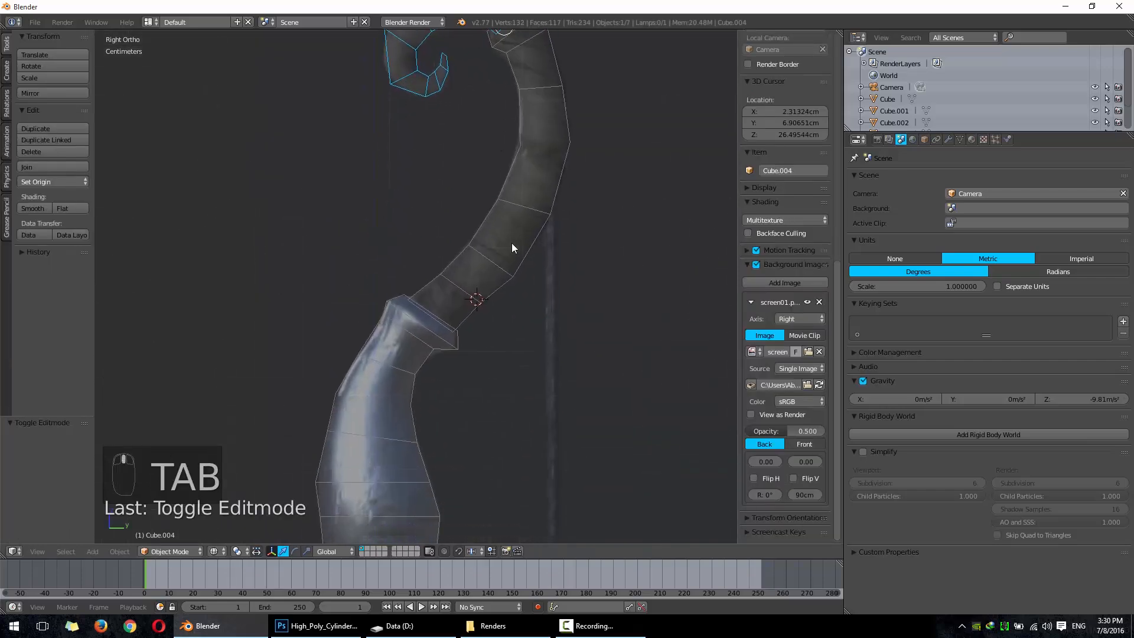
pyautogui.rightClick(514, 267)
pyautogui.scroll(4, 497, 316)
pyautogui.press('Tab')
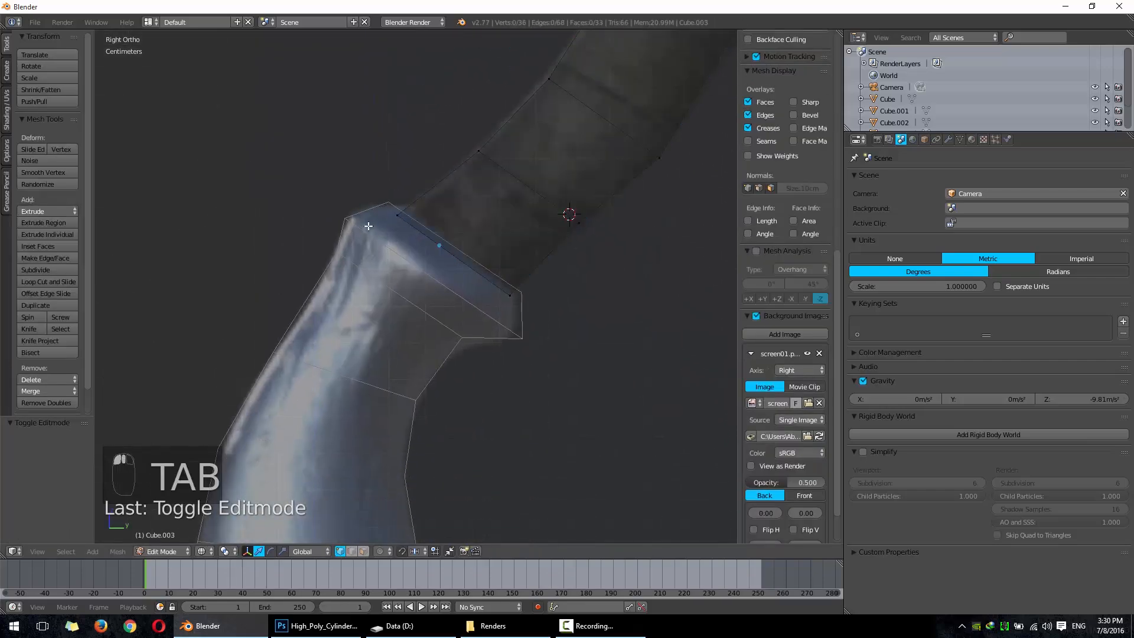
pyautogui.press('a')
pyautogui.press('a')
pyautogui.press('b')
pyautogui.press('a')
pyautogui.press('b')
pyautogui.moveTo(363, 202); pyautogui.dragTo(515, 330)
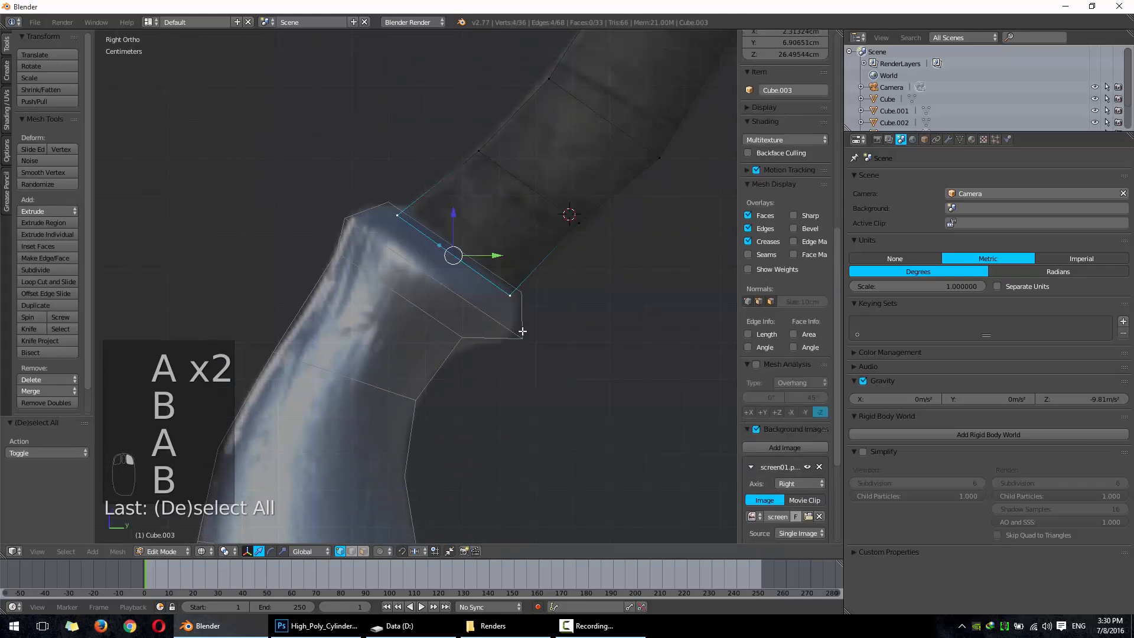
pyautogui.press('g')
pyautogui.click(502, 341)
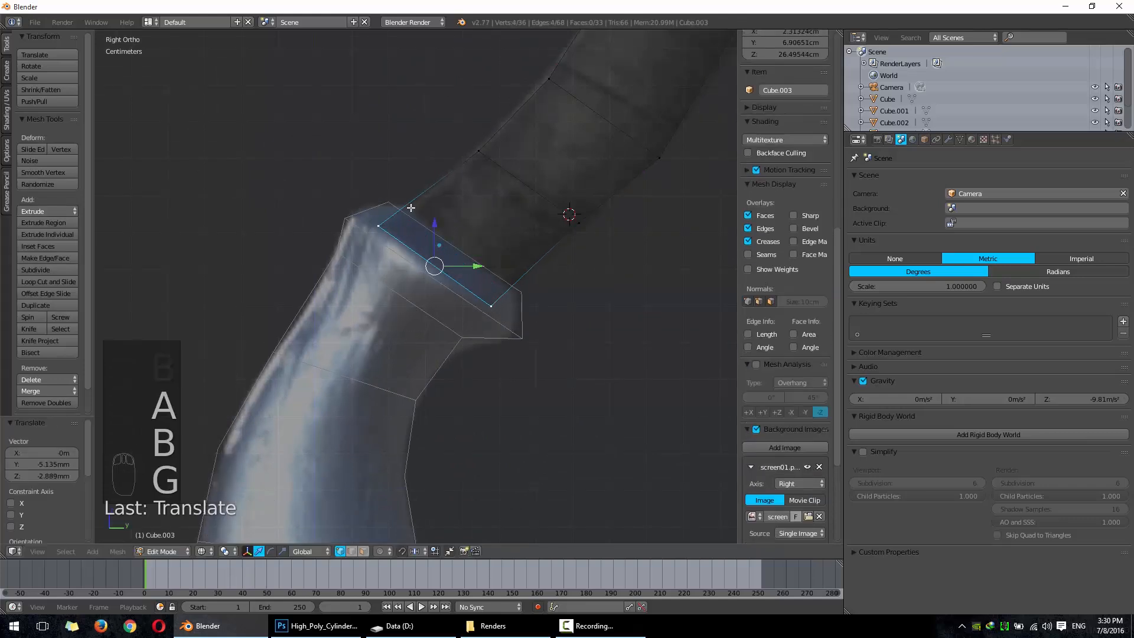
# Step: Return to Object Mode and inspect the whole model in solid shading from an angled view
pyautogui.keyDown('shift'); pyautogui.moveTo(436, 334); pyautogui.dragTo(473, 155, button='middle'); pyautogui.keyUp('shift')
pyautogui.scroll(-4, 463, 237)
pyautogui.keyDown('shift'); pyautogui.moveTo(445, 352); pyautogui.dragTo(471, 91, button='middle'); pyautogui.keyUp('shift')
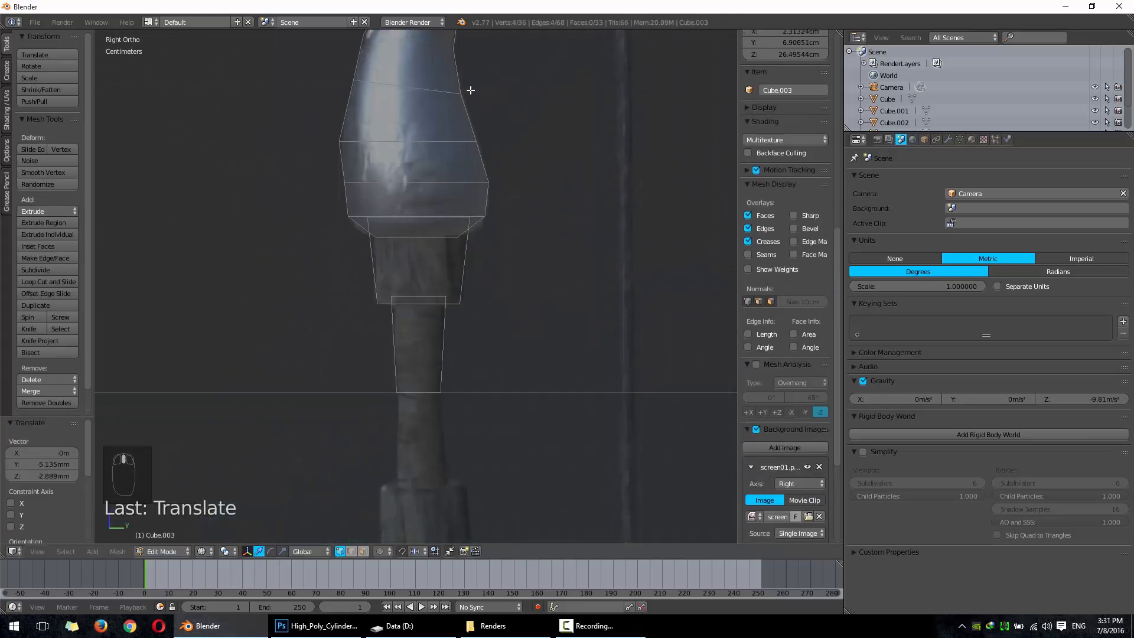
pyautogui.press('Tab')
pyautogui.scroll(-6, 457, 237)
pyautogui.moveTo(452, 211); pyautogui.dragTo(502, 221, button='middle')
pyautogui.press('z')
pyautogui.moveTo(501, 252); pyautogui.dragTo(603, 262, button='middle')
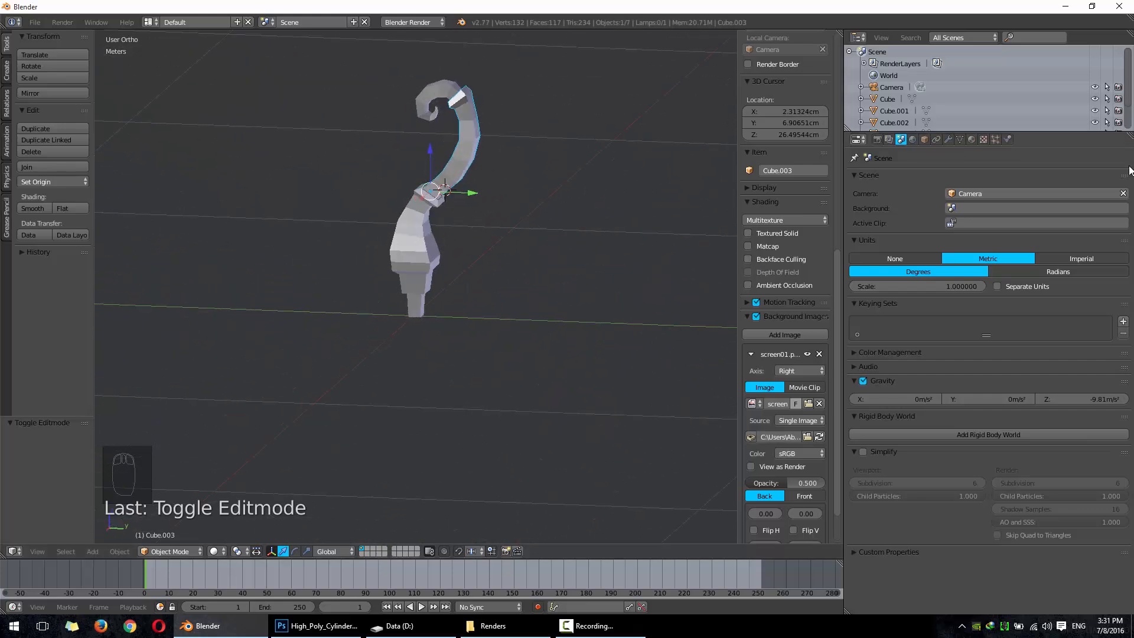
# Step: Try a Subdivision Surface modifier on the curved stem and undo it
pyautogui.click(949, 140)
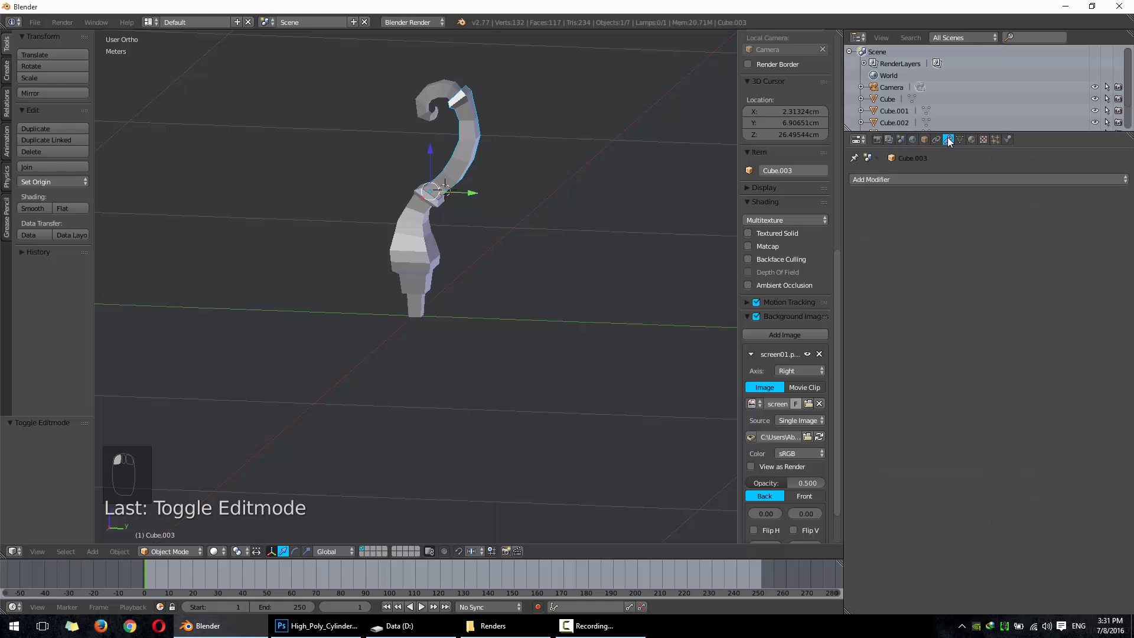
pyautogui.click(945, 179)
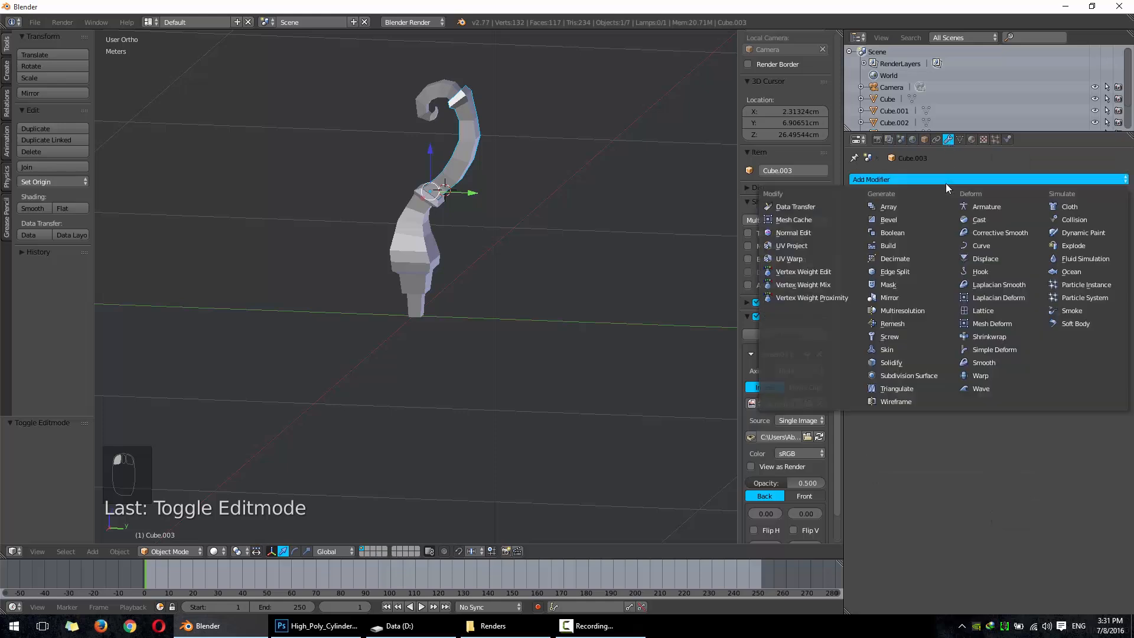
pyautogui.click(903, 375)
pyautogui.press('Tab')
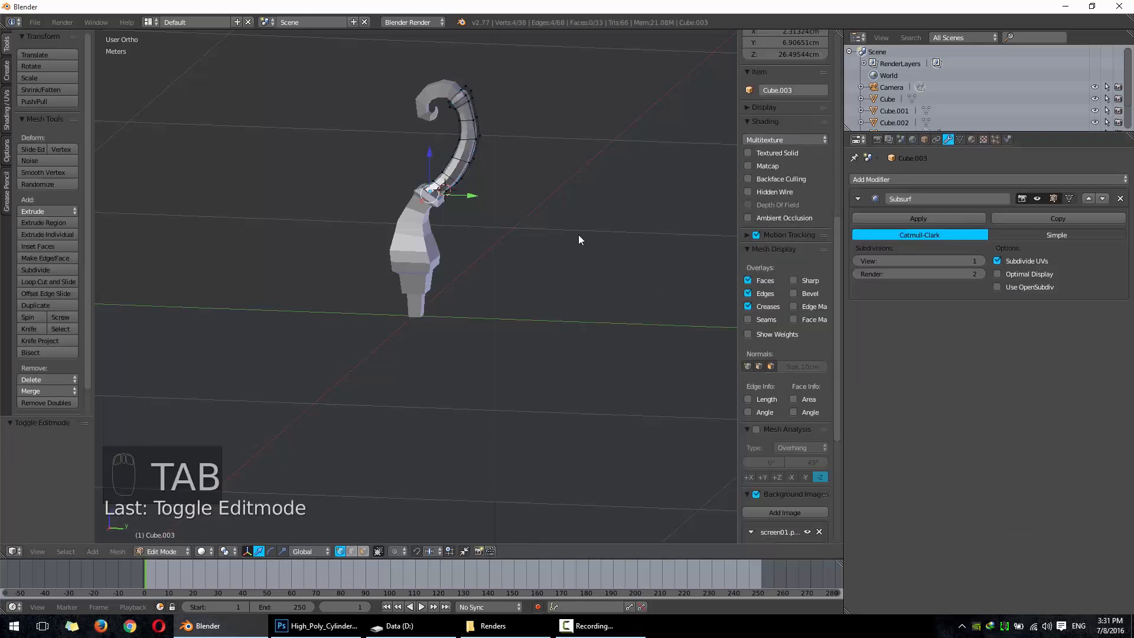
pyautogui.press('Tab')
pyautogui.hotkey('ctrl', 'z')
pyautogui.hotkey('ctrl', 'z')
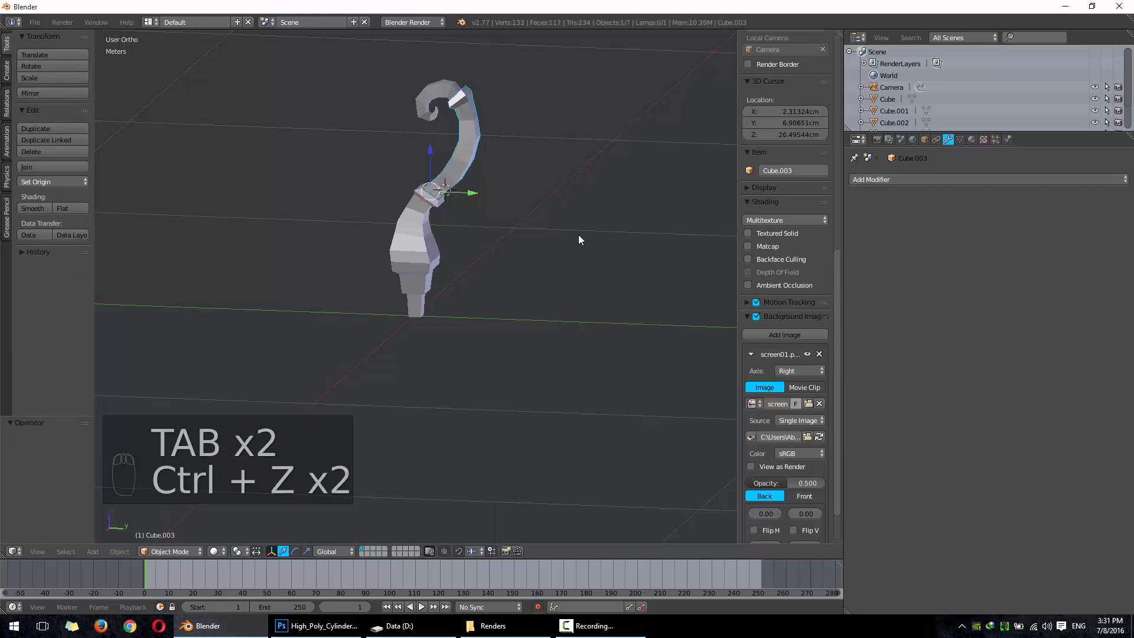
# Step: Select all five mesh parts of the upper half in wireframe right view and join them into one object
pyautogui.press('KP_3')
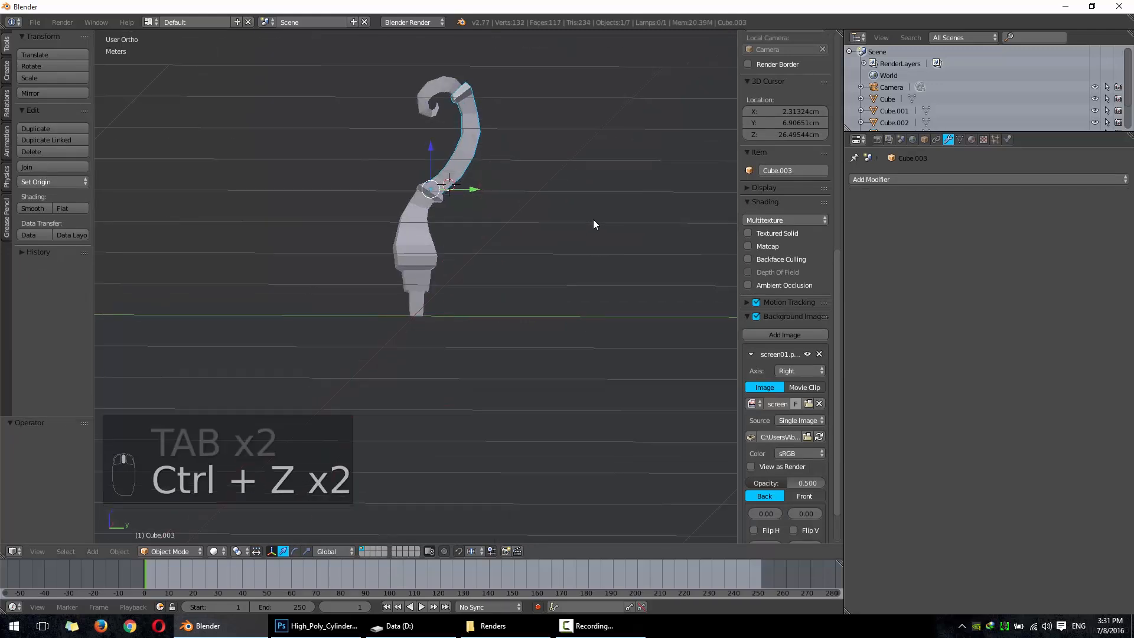
pyautogui.press('z')
pyautogui.press('a')
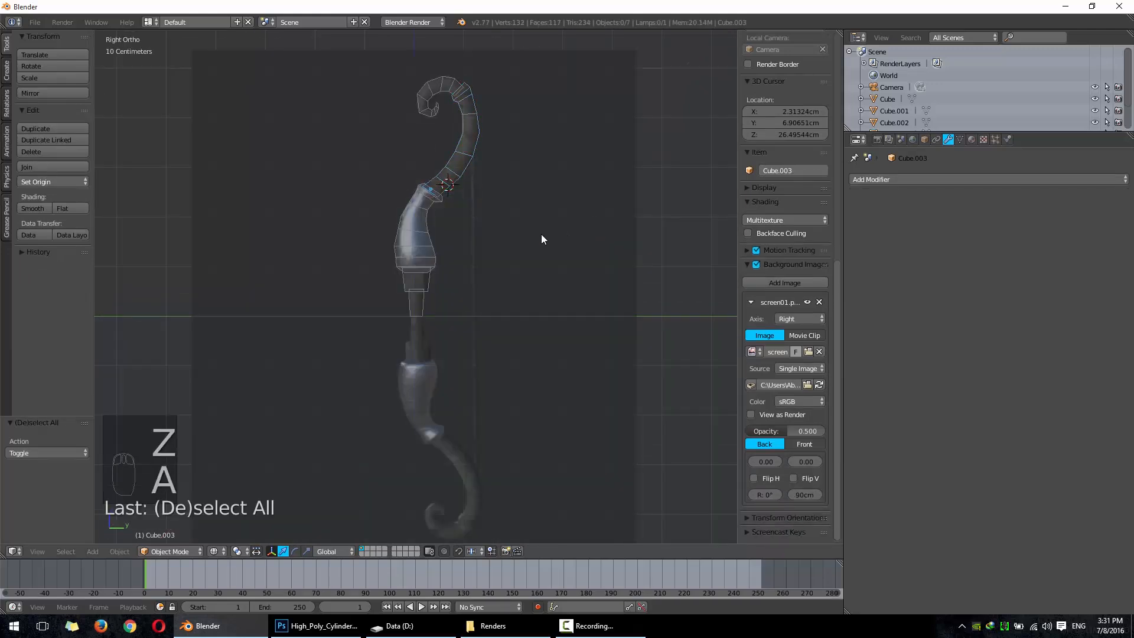
pyautogui.press('a')
pyautogui.press('a')
pyautogui.press('a')
pyautogui.scroll(-1, 541, 232)
pyautogui.press('b')
pyautogui.moveTo(337, 85); pyautogui.dragTo(526, 304)
pyautogui.scroll(4, 443, 292)
pyautogui.scroll(3, 441, 293)
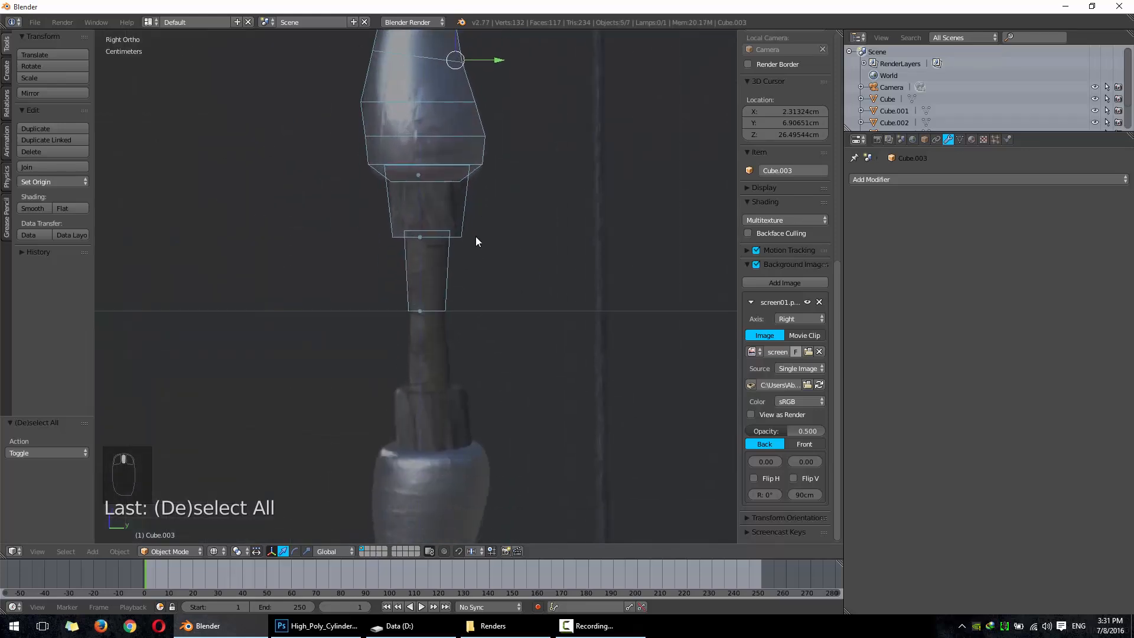
pyautogui.scroll(-3, 505, 263)
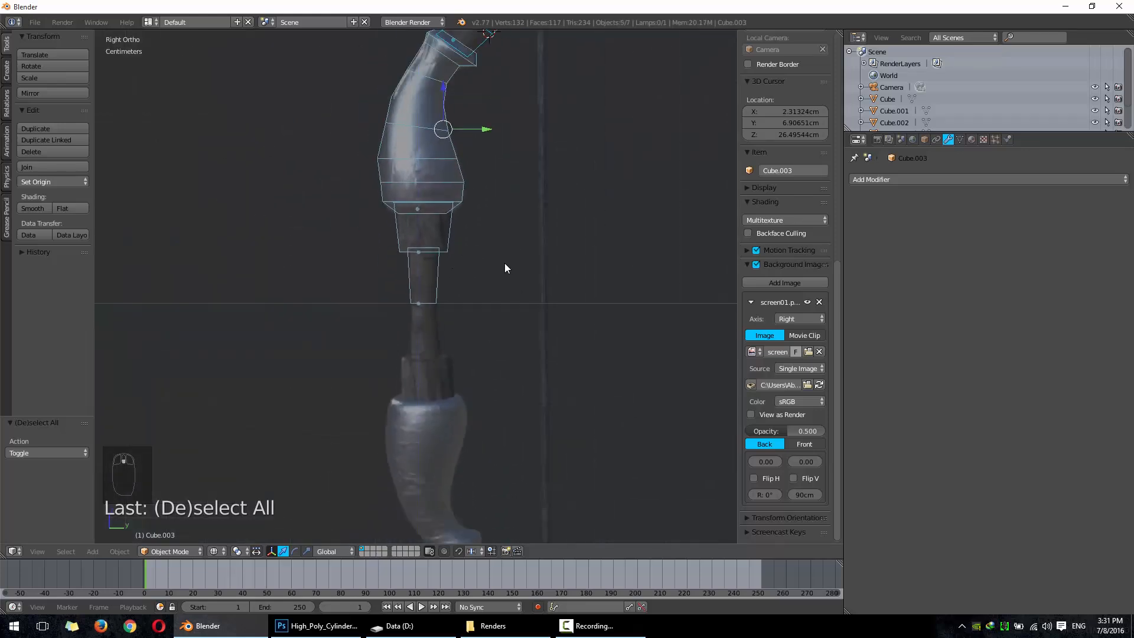
pyautogui.keyDown('shift'); pyautogui.moveTo(493, 269); pyautogui.dragTo(444, 376, button='middle'); pyautogui.keyUp('shift')
pyautogui.click(452, 391)
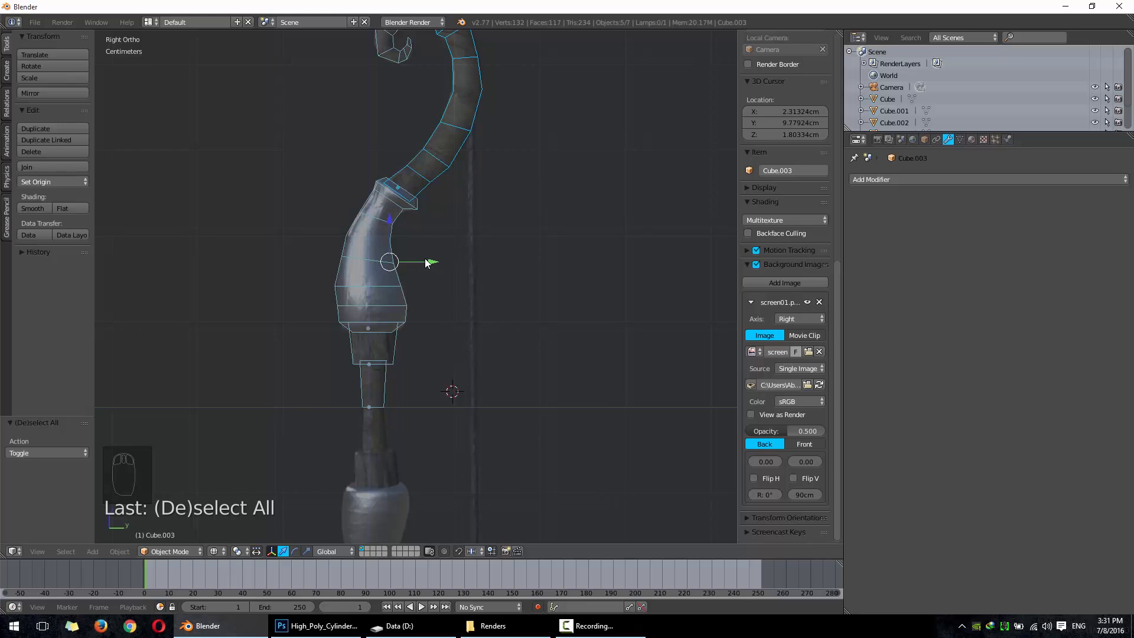
pyautogui.scroll(-2, 975, 110)
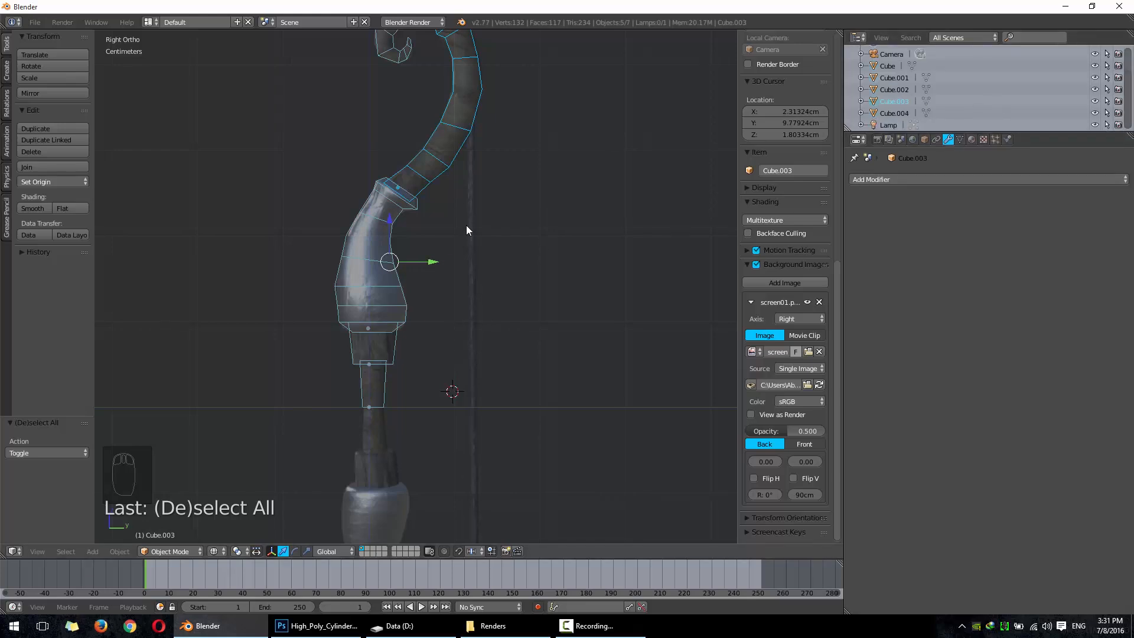
pyautogui.hotkey('ctrl', 'j')
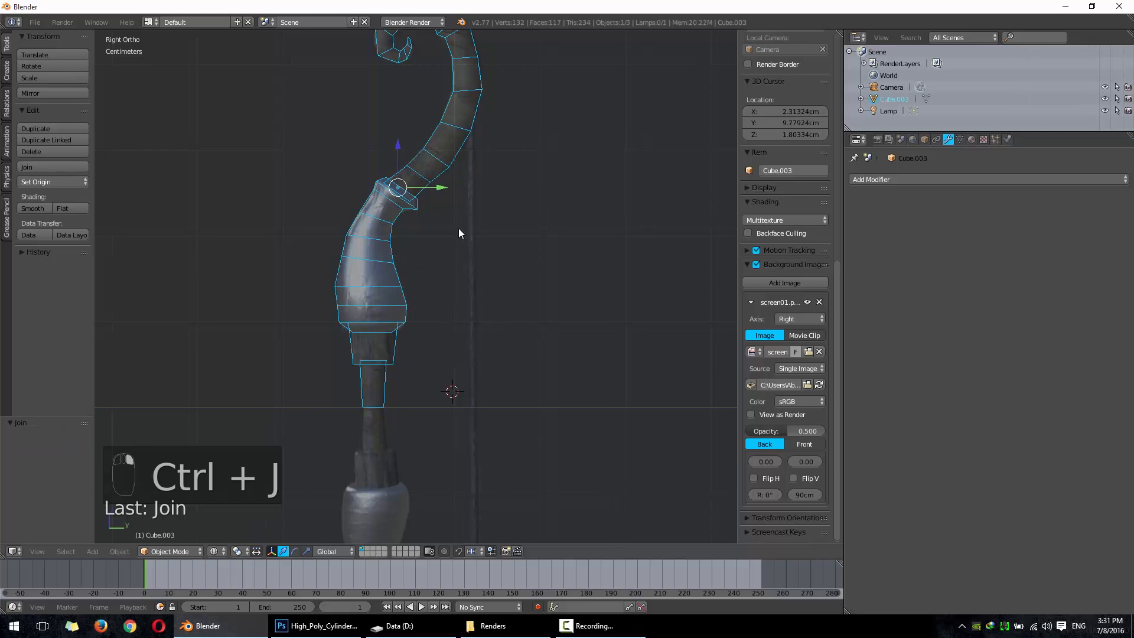
pyautogui.scroll(-3, 406, 232)
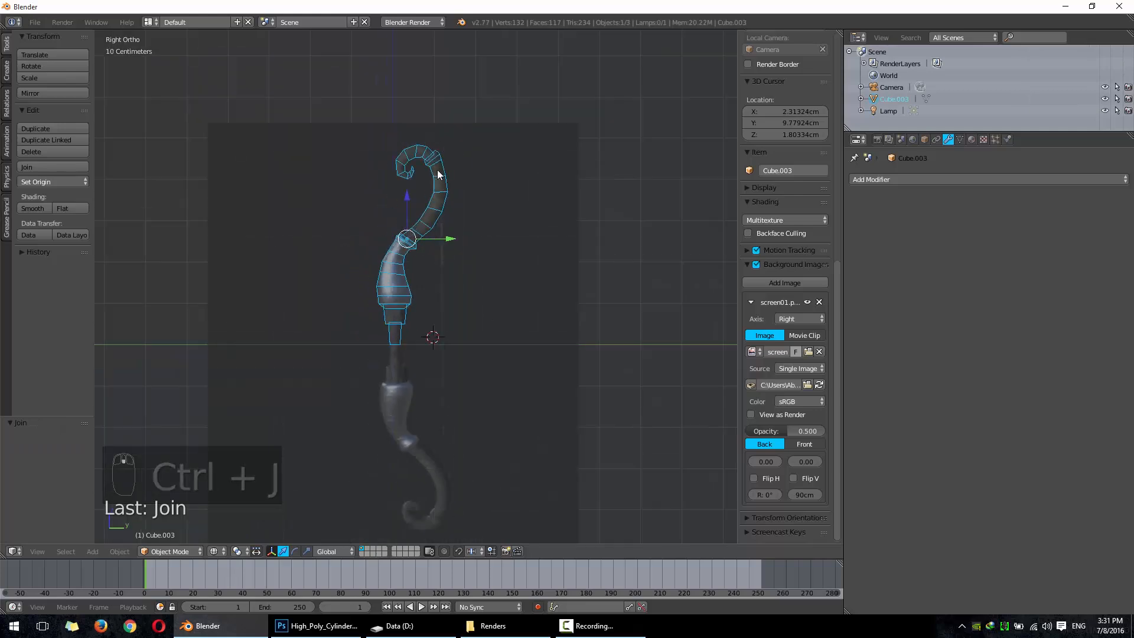
# Step: Examine the joined wireframe mesh against the reference image, from the curl down to the narrow shaft at the base
pyautogui.scroll(6, 392, 337)
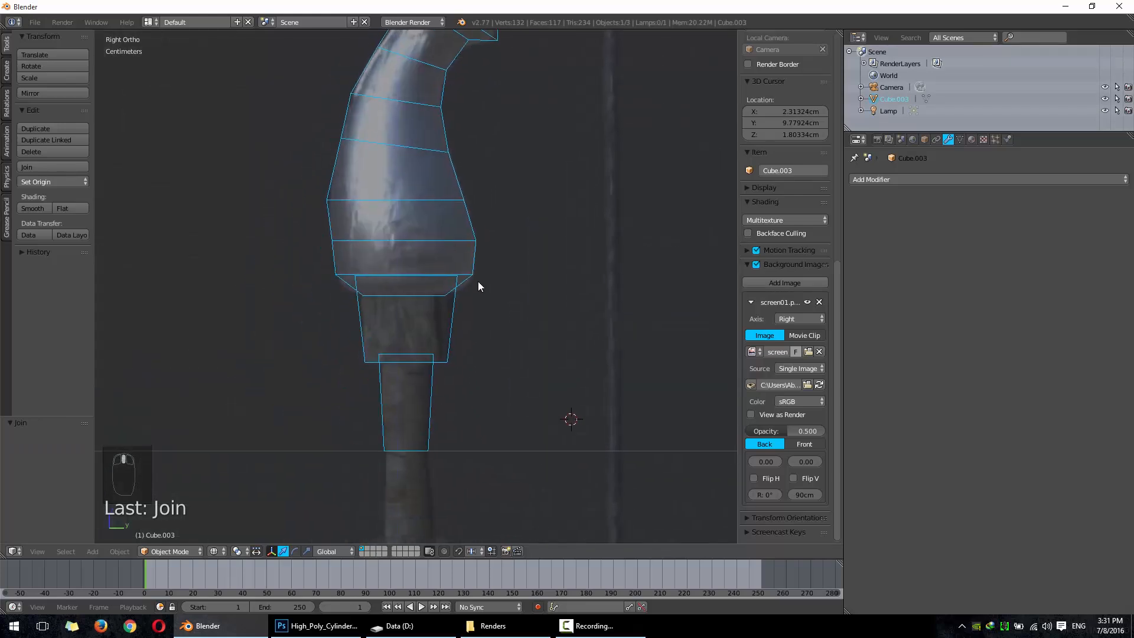
pyautogui.scroll(-4, 477, 281)
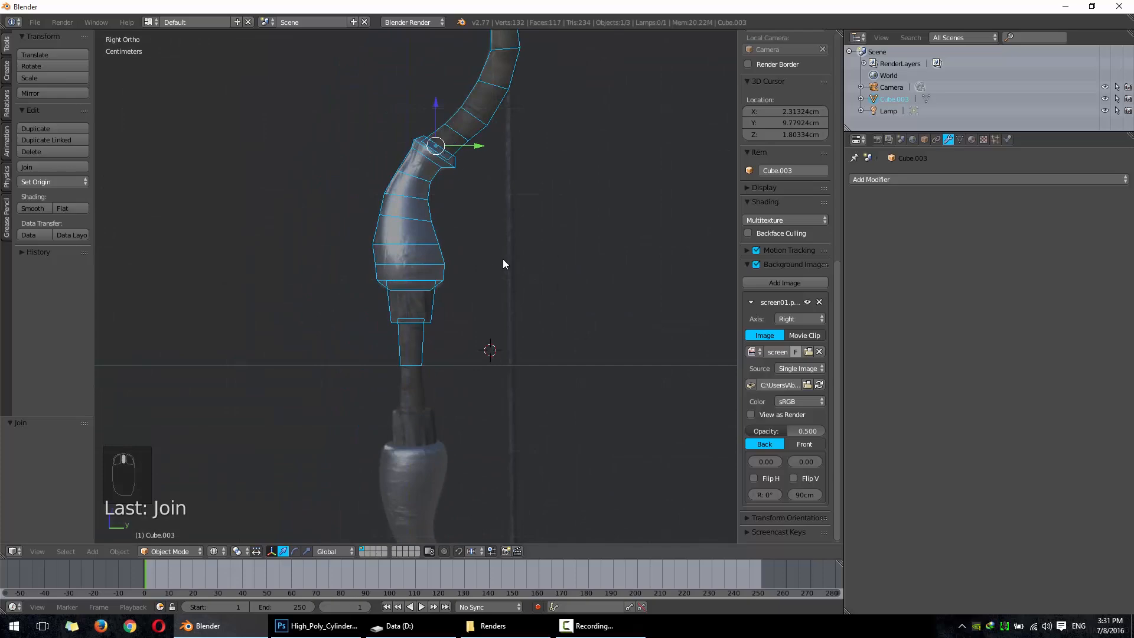
pyautogui.moveTo(504, 264); pyautogui.dragTo(468, 258, button='middle')
pyautogui.press('r')
pyautogui.rightClick(418, 206)
pyautogui.scroll(-3, 467, 257)
pyautogui.scroll(5, 444, 283)
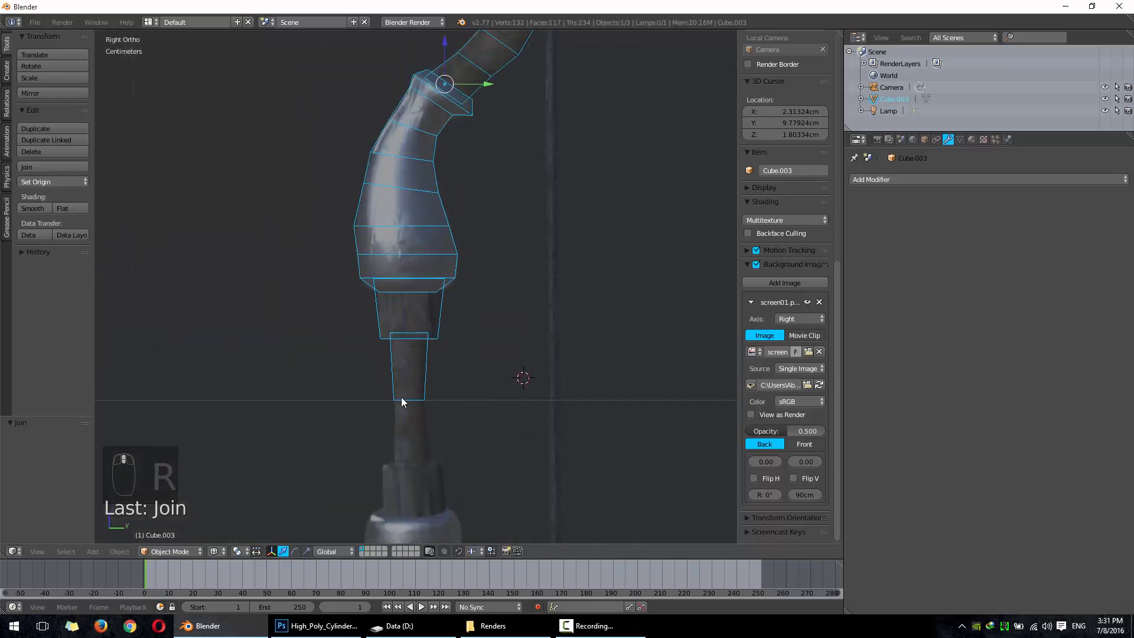
pyautogui.scroll(-4, 451, 238)
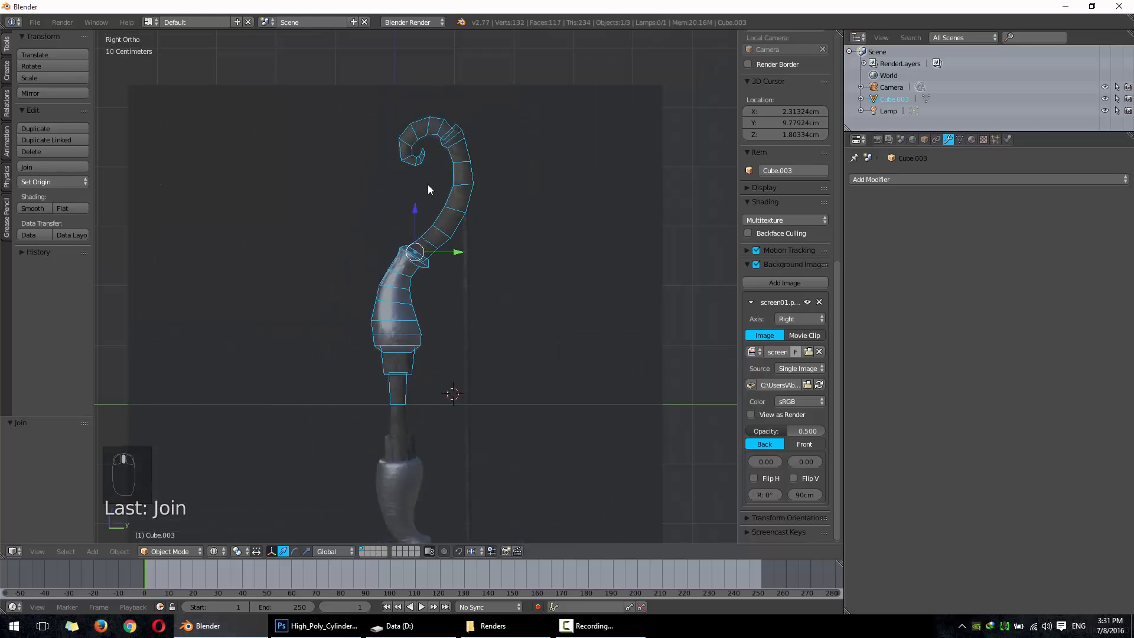
pyautogui.keyDown('shift'); pyautogui.moveTo(386, 410); pyautogui.dragTo(416, 304, button='middle'); pyautogui.keyUp('shift')
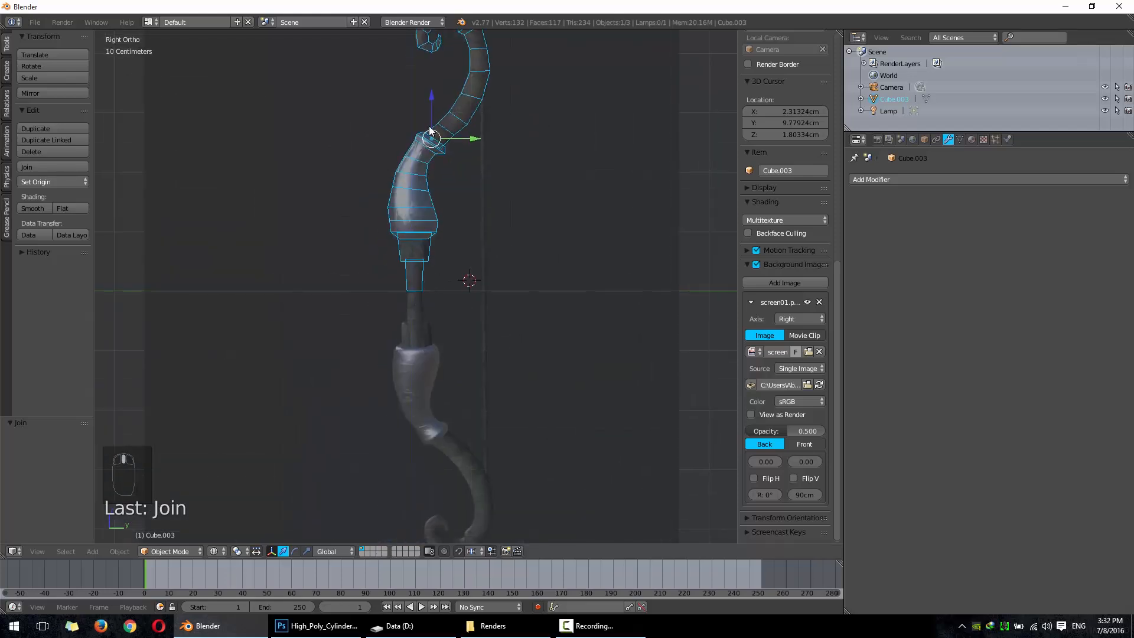
pyautogui.keyDown('shift'); pyautogui.moveTo(430, 131); pyautogui.dragTo(401, 195, button='middle'); pyautogui.keyUp('shift')
pyautogui.keyDown('shift'); pyautogui.moveTo(404, 368); pyautogui.dragTo(424, 290, button='middle'); pyautogui.keyUp('shift')
pyautogui.scroll(3, 424, 289)
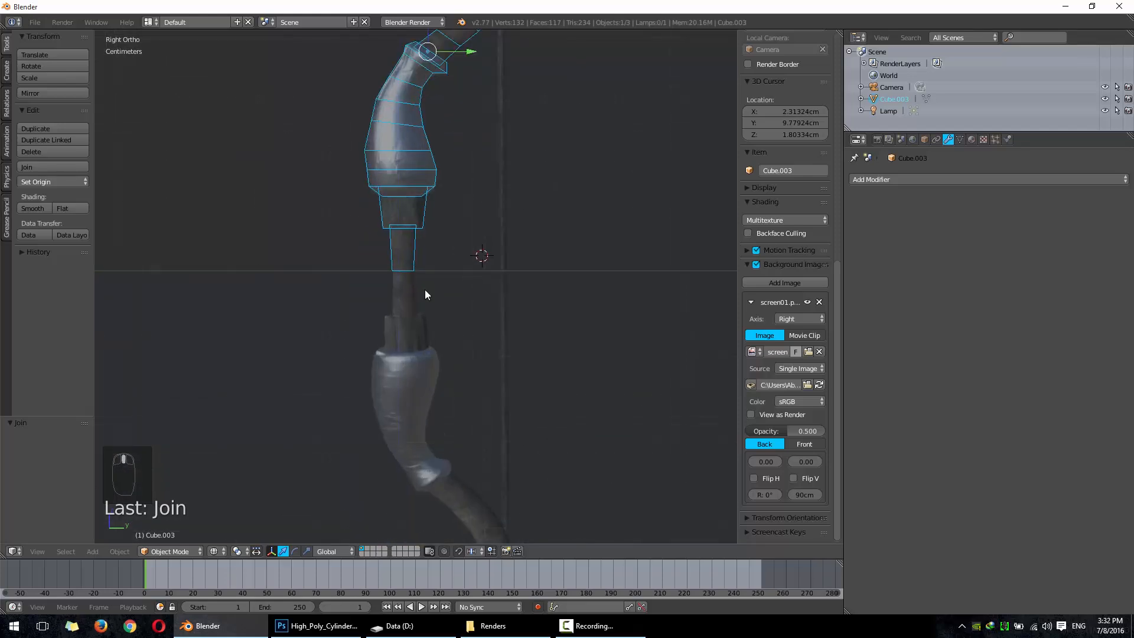
pyautogui.keyDown('shift'); pyautogui.moveTo(409, 249); pyautogui.dragTo(414, 306, button='middle'); pyautogui.keyUp('shift')
pyautogui.scroll(-2, 415, 306)
pyautogui.scroll(5, 415, 306)
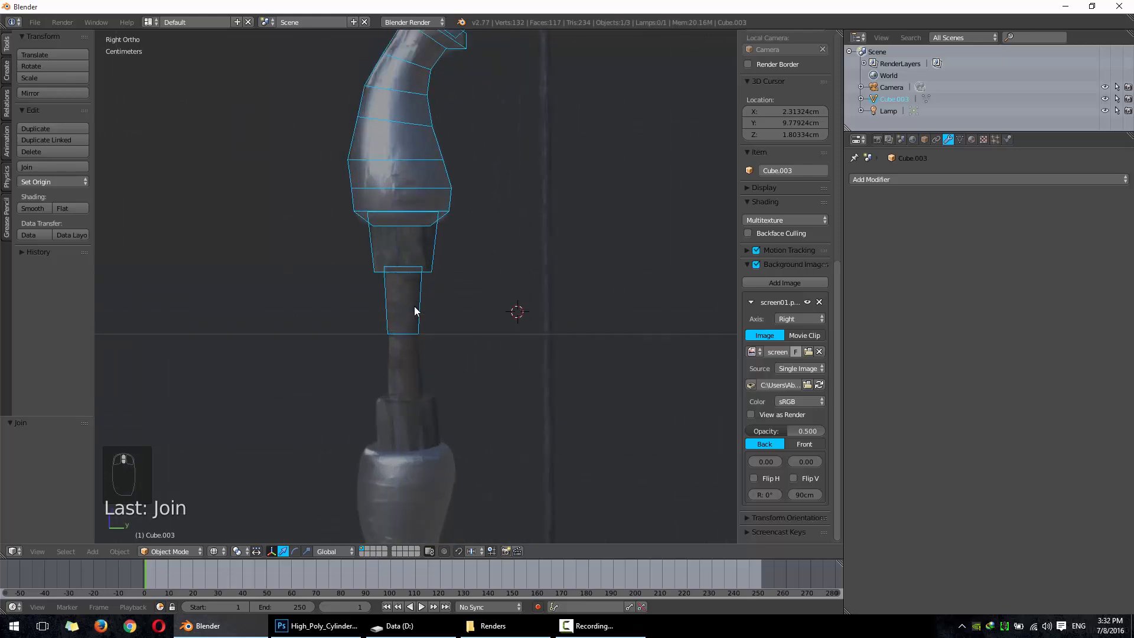
pyautogui.press('Tab')
pyautogui.scroll(-2, 454, 274)
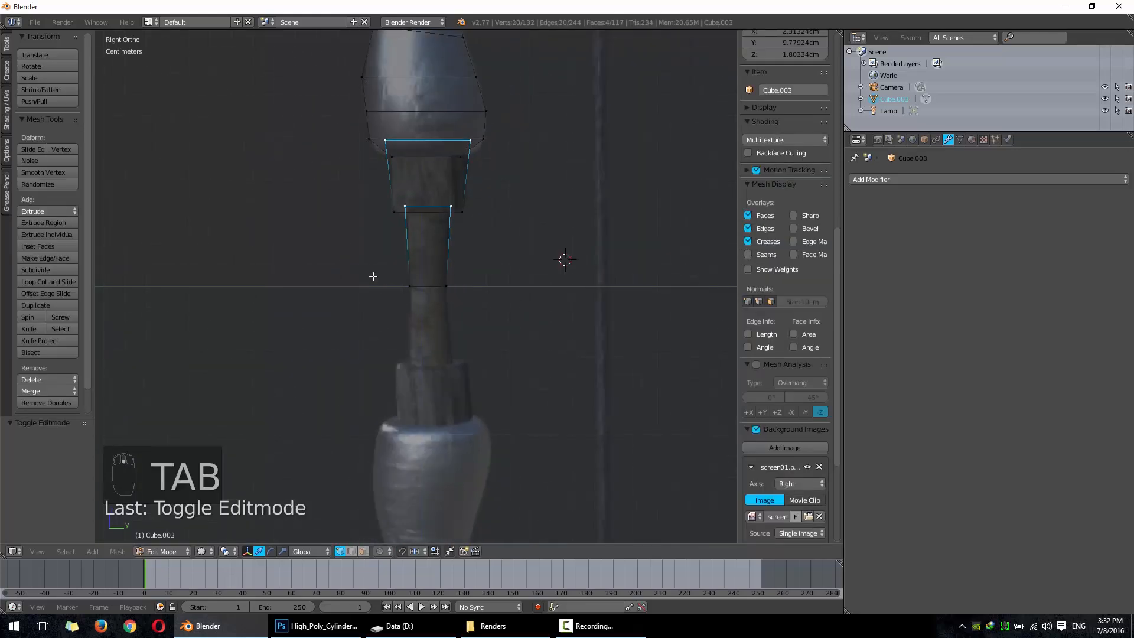
pyautogui.keyDown('shift'); pyautogui.moveTo(374, 274); pyautogui.dragTo(423, 375, button='middle'); pyautogui.keyUp('shift')
pyautogui.press('Tab')
pyautogui.scroll(2, 427, 376)
pyautogui.keyDown('shift'); pyautogui.moveTo(426, 414); pyautogui.dragTo(434, 375, button='middle'); pyautogui.keyUp('shift')
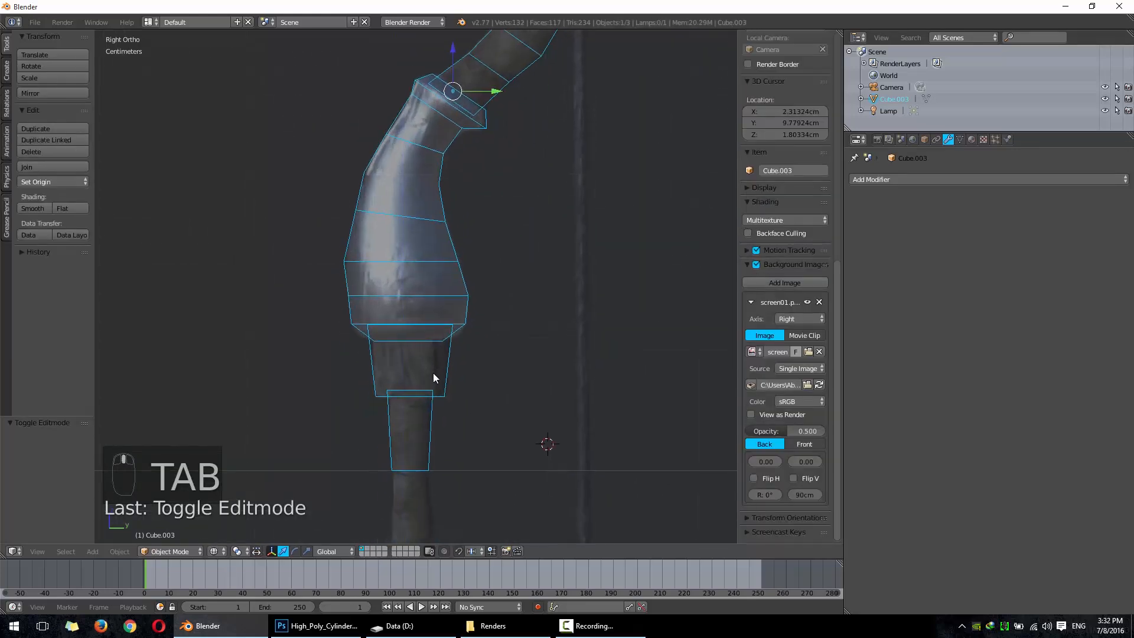
# Step: Add a Subdivision Surface modifier to the joined mesh
pyautogui.scroll(-4, 704, 239)
pyautogui.click(924, 180)
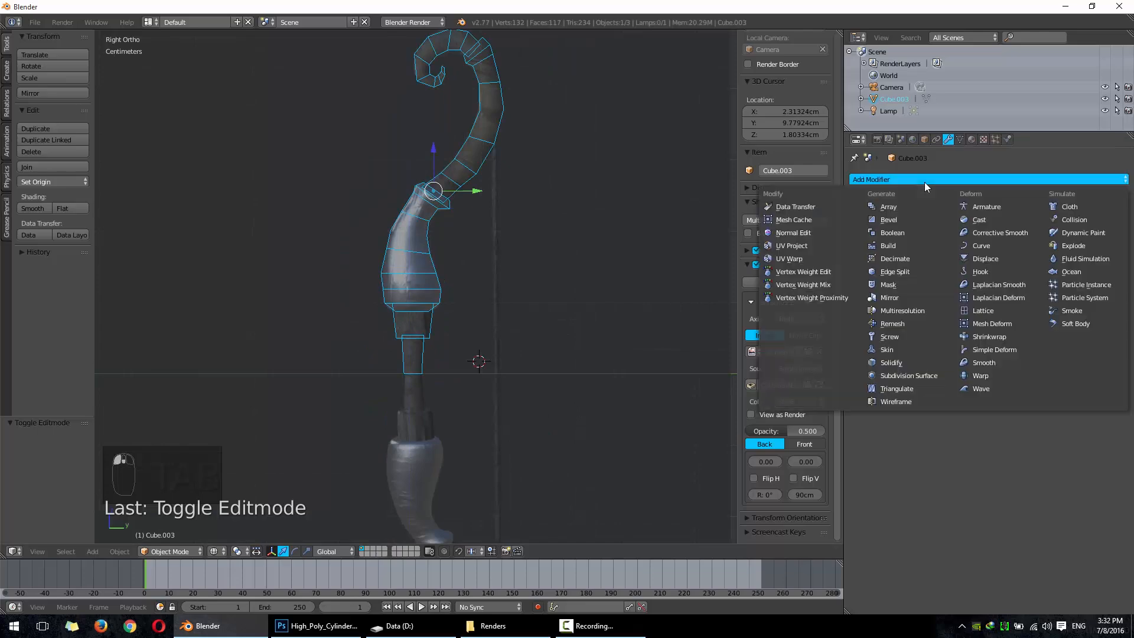
pyautogui.click(917, 375)
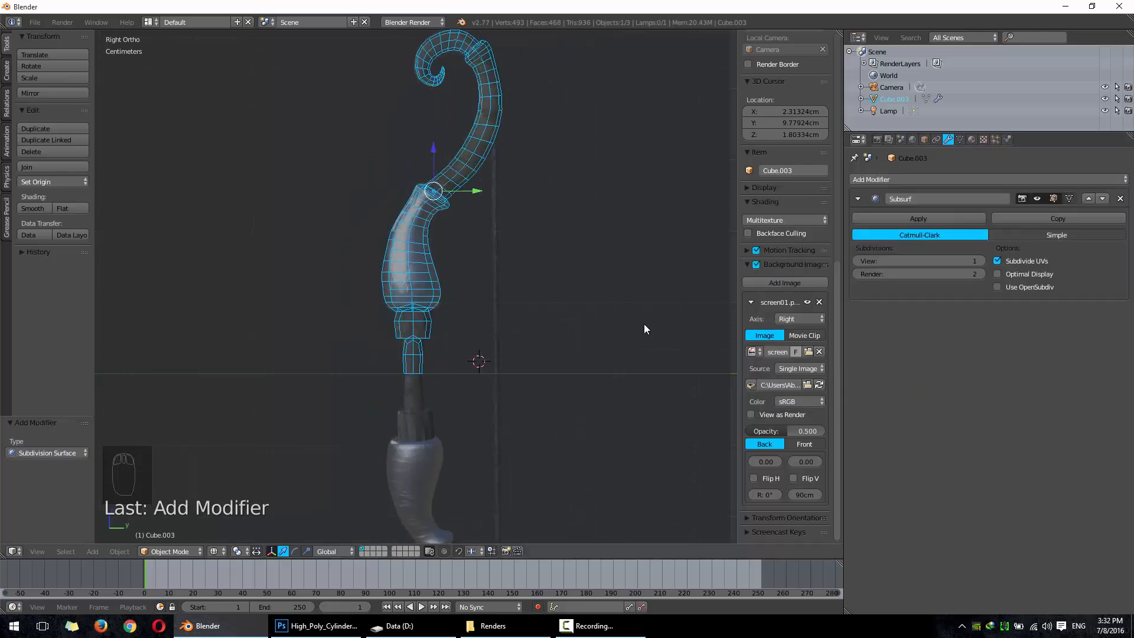
# Step: Inspect the subdivided model in solid and textured shading around the bulb and the segments beneath it
pyautogui.press('Tab')
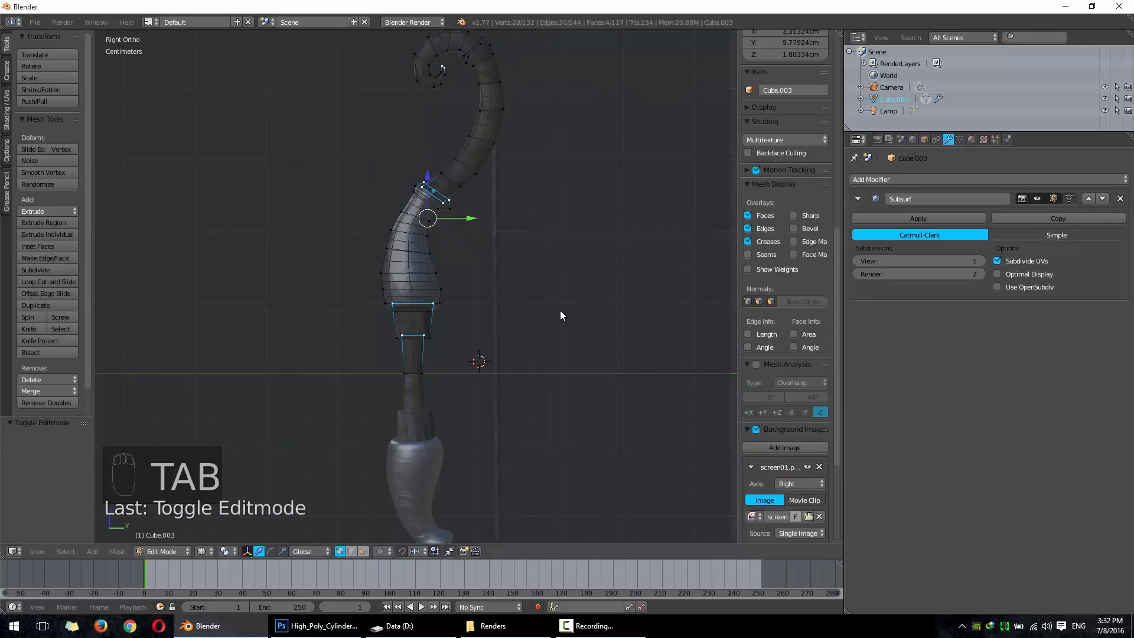
pyautogui.press('z')
pyautogui.moveTo(554, 309)
pyautogui.mouseDown(button='middle')
pyautogui.moveTo(532, 324)
pyautogui.moveTo(531, 377)
pyautogui.moveTo(551, 385)
pyautogui.moveTo(557, 331)
pyautogui.moveTo(500, 310)
pyautogui.moveTo(470, 325)
pyautogui.moveTo(482, 331)
pyautogui.moveTo(530, 267)
pyautogui.moveTo(399, 329)
pyautogui.mouseUp(button='middle')
pyautogui.press('z')
pyautogui.press('Tab')
pyautogui.press('z')
pyautogui.scroll(6, 399, 329)
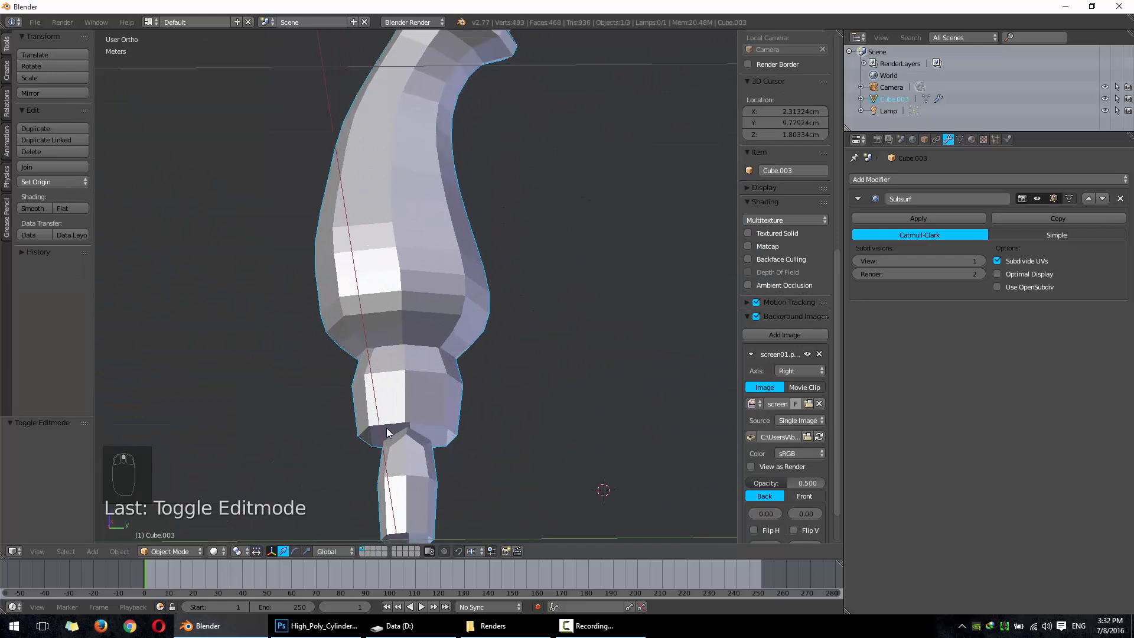
pyautogui.press('KP_3')
pyautogui.hotkey('alt', 'z')
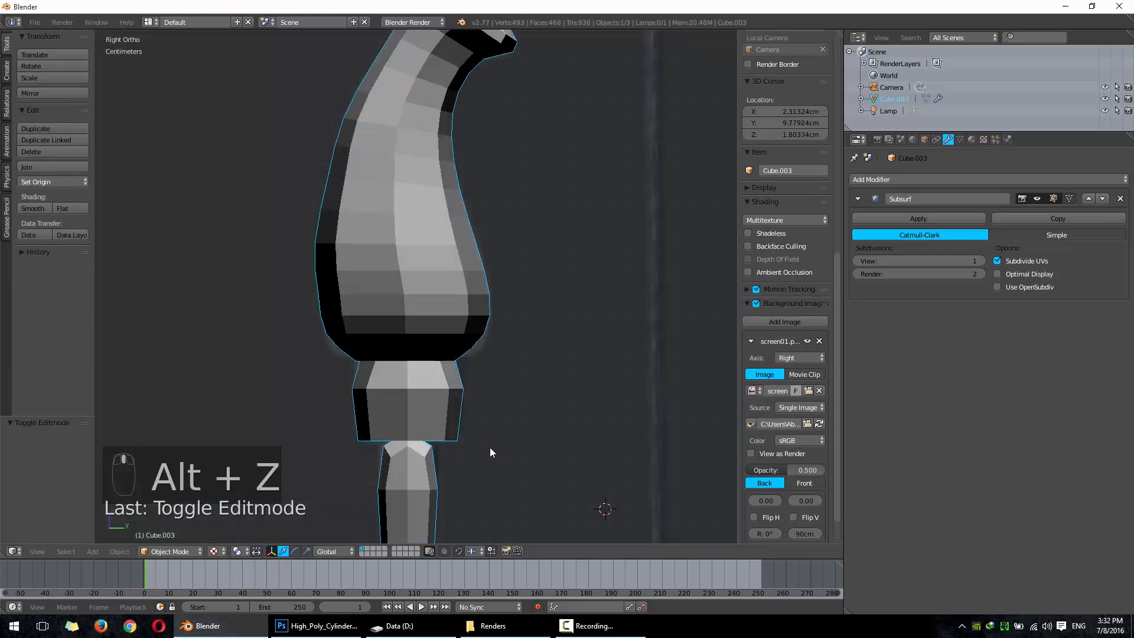
pyautogui.keyDown('shift'); pyautogui.moveTo(492, 466); pyautogui.dragTo(512, 409, button='middle'); pyautogui.keyUp('shift')
# Step: Compare the subdivided wireframe with the reference image at the lower segments, the bulb, the stem and the curl
pyautogui.press('z')
pyautogui.press('z')
pyautogui.press('z')
pyautogui.press('z')
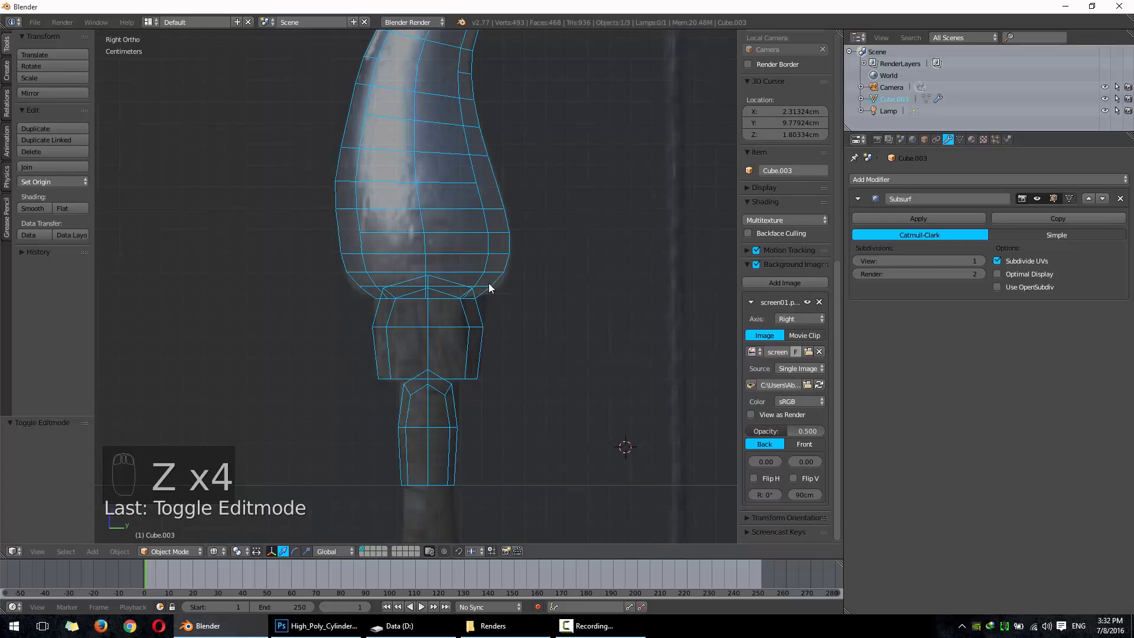
pyautogui.scroll(5, 488, 283)
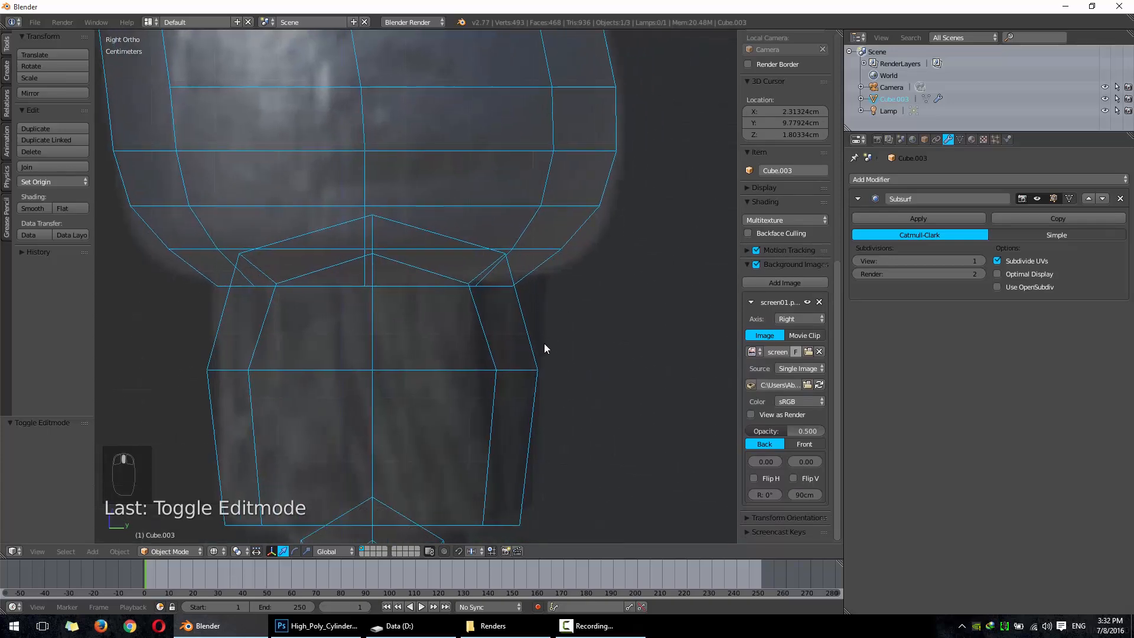
pyautogui.scroll(-5, 366, 235)
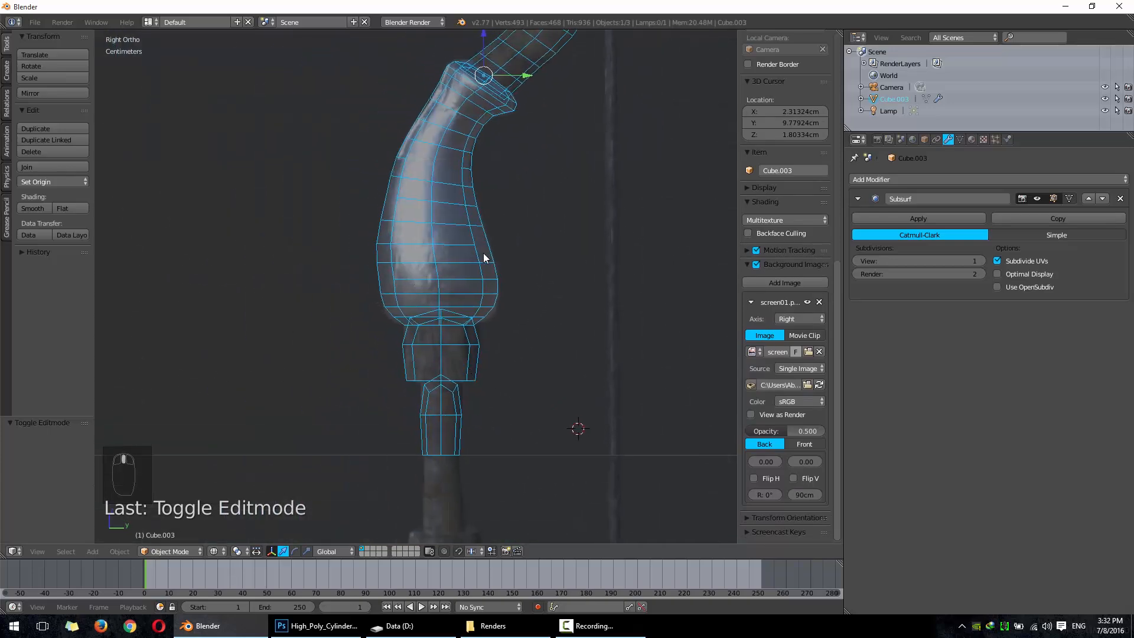
pyautogui.keyDown('shift'); pyautogui.moveTo(529, 112); pyautogui.dragTo(468, 375, button='middle'); pyautogui.keyUp('shift')
pyautogui.scroll(4, 501, 171)
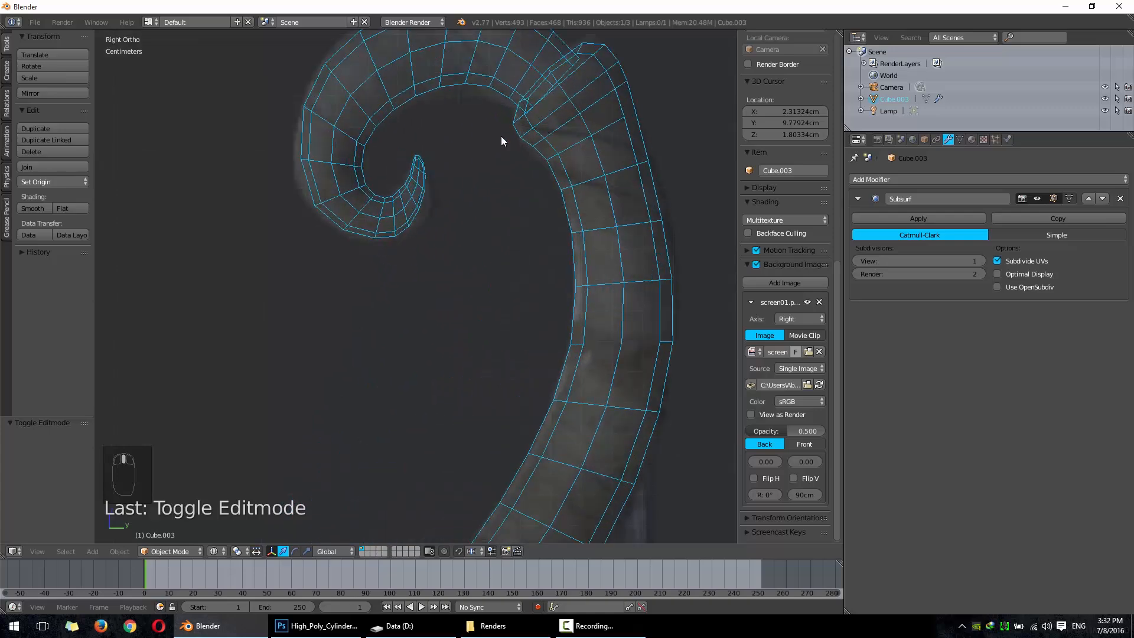
pyautogui.keyDown('shift'); pyautogui.moveTo(536, 59); pyautogui.dragTo(488, 207, button='middle'); pyautogui.keyUp('shift')
pyautogui.scroll(3, 488, 202)
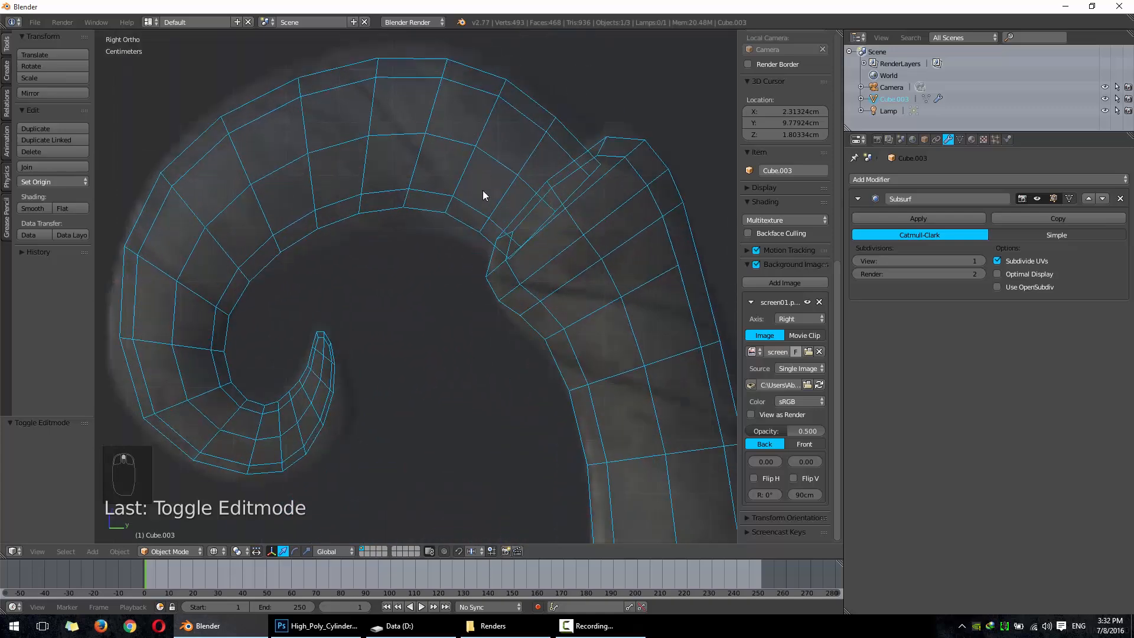
pyautogui.scroll(-3, 484, 195)
pyautogui.moveTo(458, 381)
pyautogui.keyDown('shift'); pyautogui.mouseDown(button='middle')
pyautogui.moveTo(481, 229)
pyautogui.moveTo(544, 33)
pyautogui.mouseUp(button='middle'); pyautogui.keyUp('shift')
pyautogui.scroll(4, 489, 214)
pyautogui.keyDown('shift'); pyautogui.moveTo(456, 201); pyautogui.dragTo(471, 56, button='middle'); pyautogui.keyUp('shift')
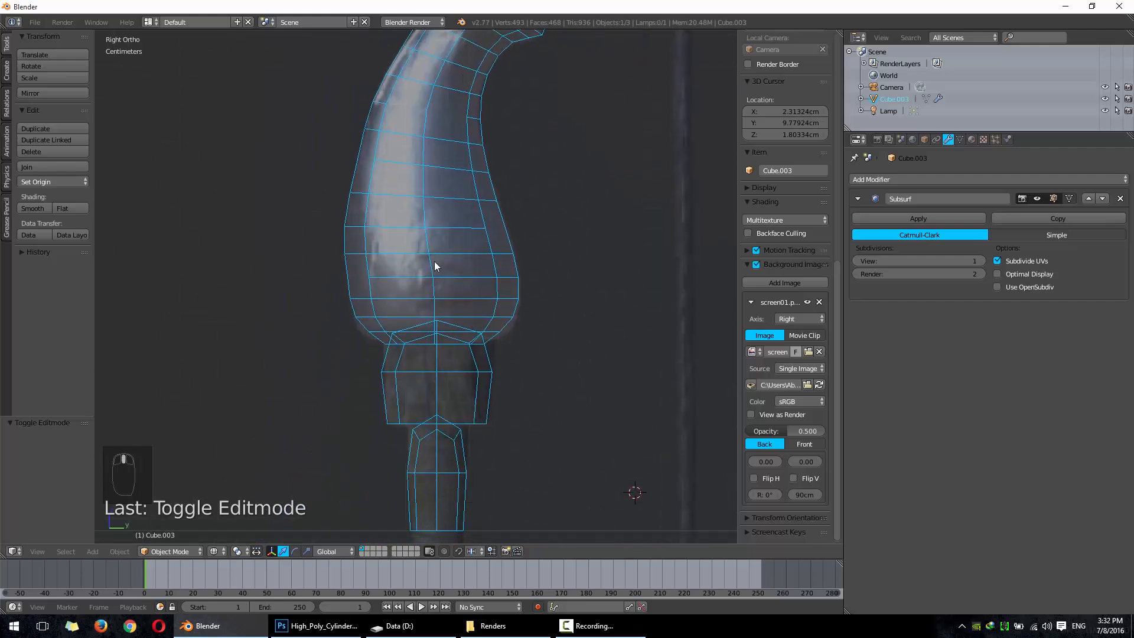
pyautogui.keyDown('shift'); pyautogui.moveTo(461, 335); pyautogui.dragTo(459, 209, button='middle'); pyautogui.keyUp('shift')
# Step: Try a centred loop cut on the narrow bottom shaft in Edit Mode, moving it up along Z, and undo it
pyautogui.press('Tab')
pyautogui.scroll(5, 458, 317)
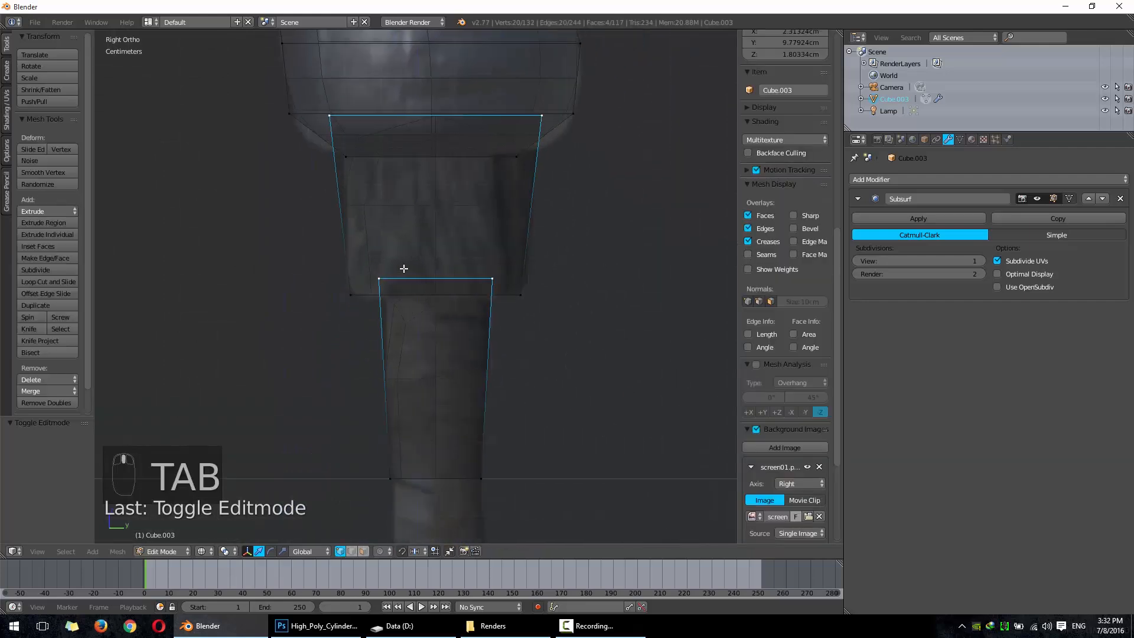
pyautogui.scroll(4, 362, 203)
pyautogui.hotkey('ctrl', 'r')
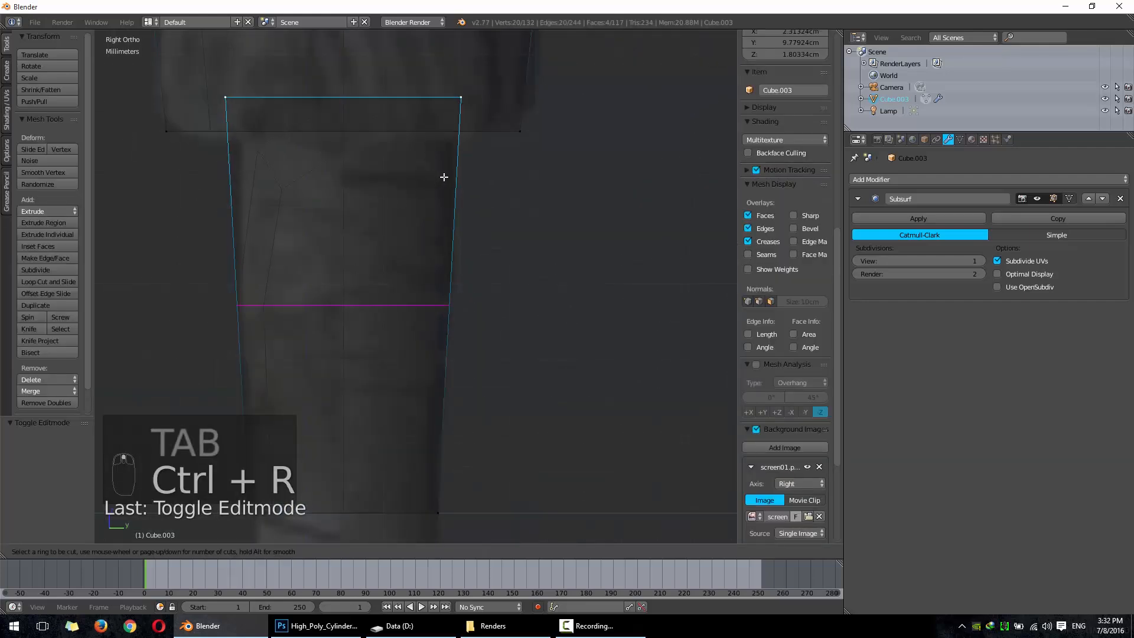
pyautogui.click(444, 178)
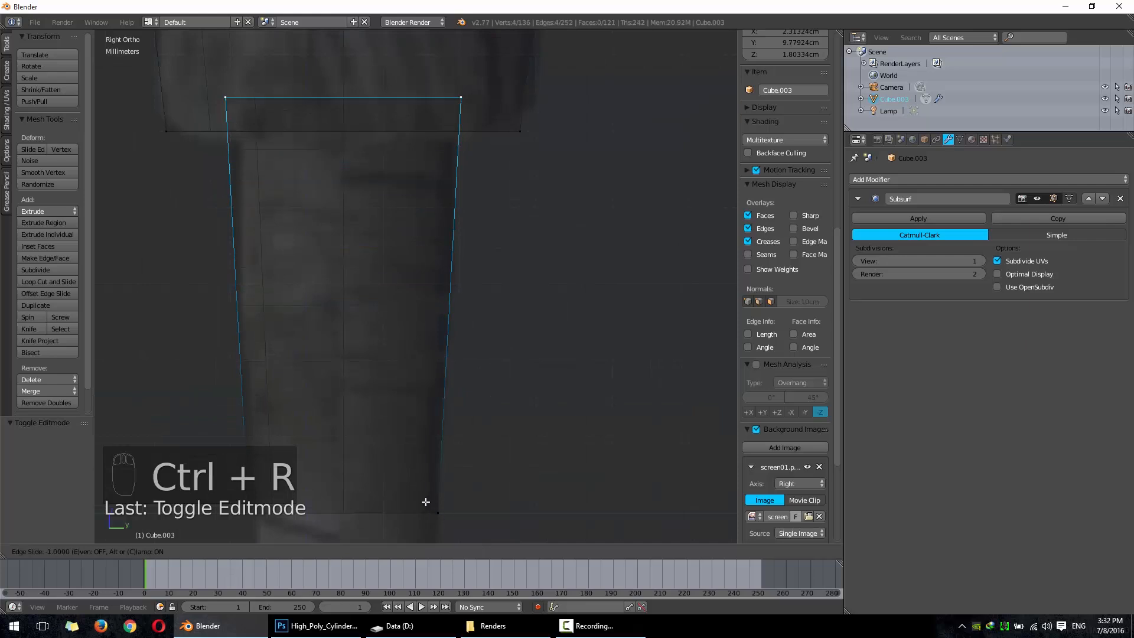
pyautogui.click(389, 272)
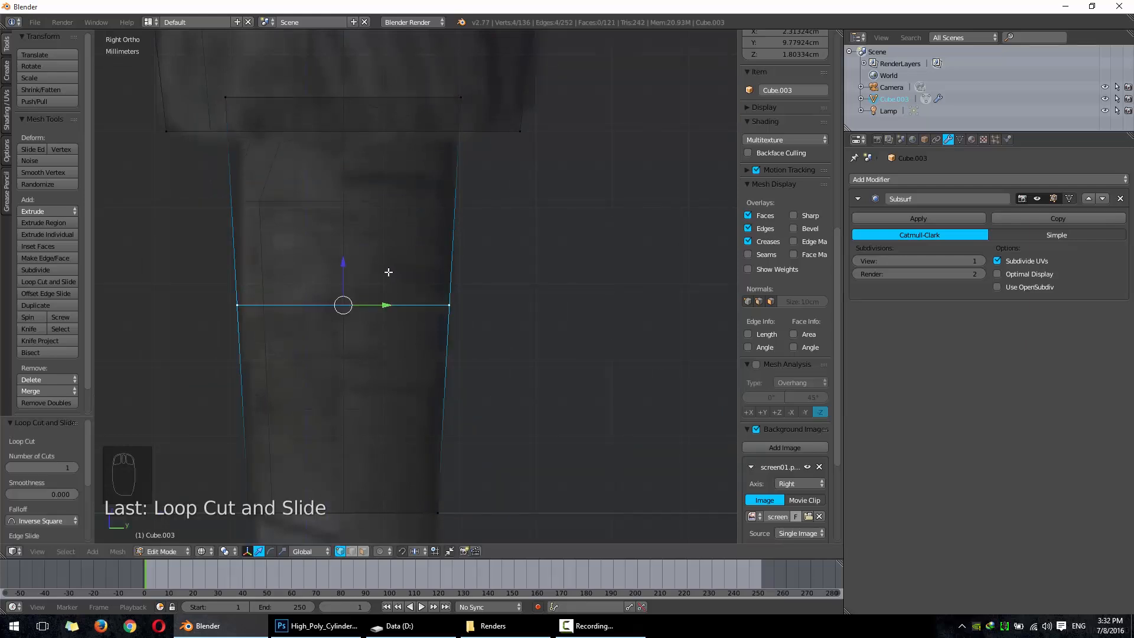
pyautogui.press('g')
pyautogui.press('z')
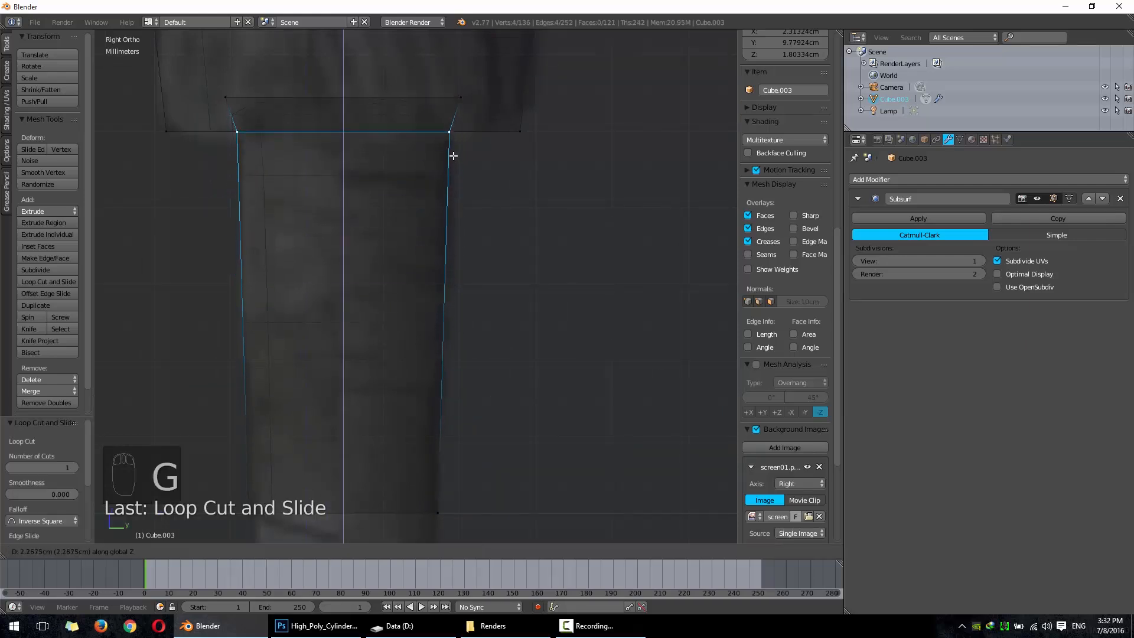
pyautogui.rightClick(449, 154)
pyautogui.hotkey('ctrl', 'z')
# Step: Add one loop cut around the narrow bottom shaft and slide it up close to the shaft's top edge
pyautogui.hotkey('ctrl', 'r')
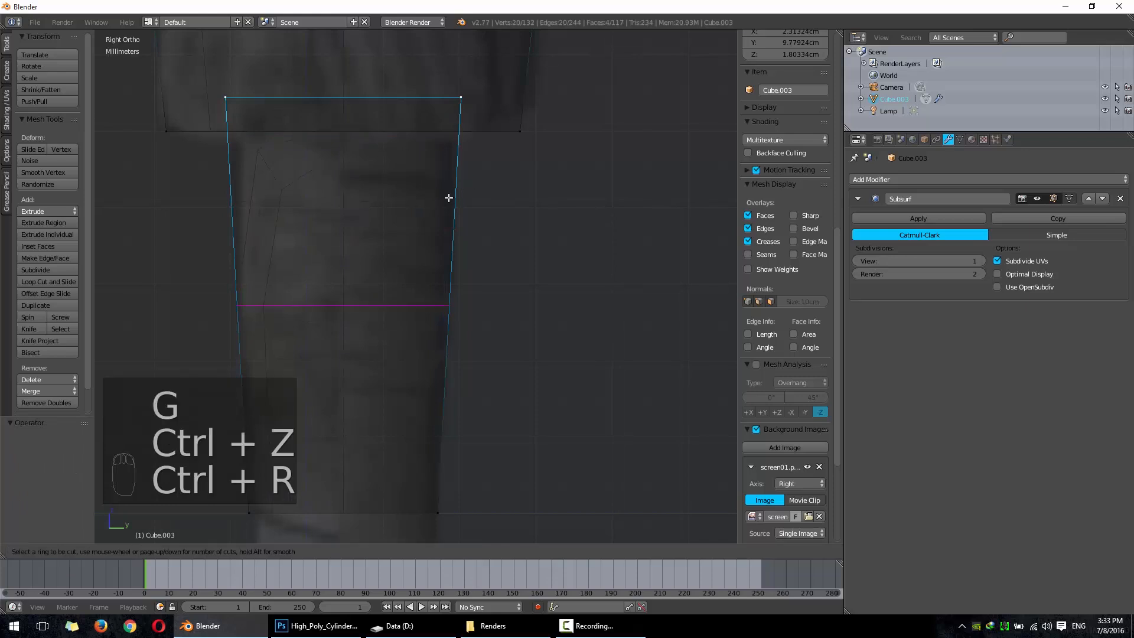
pyautogui.click(452, 195)
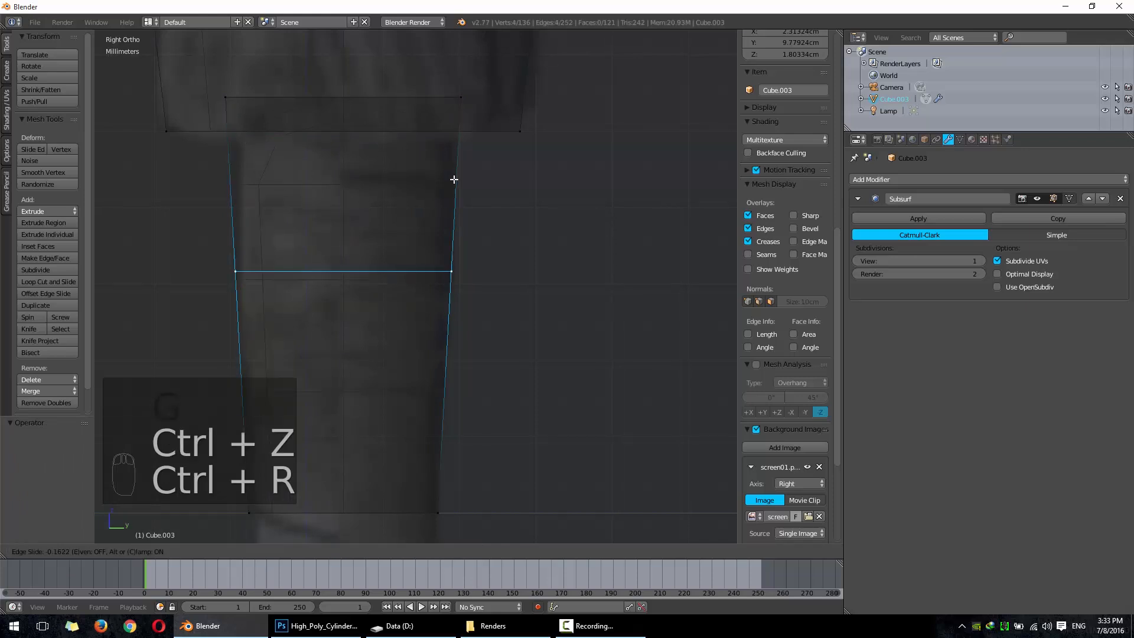
pyautogui.click(435, 535)
pyautogui.keyDown('shift'); pyautogui.moveTo(324, 293); pyautogui.dragTo(343, 397, button='middle'); pyautogui.keyUp('shift')
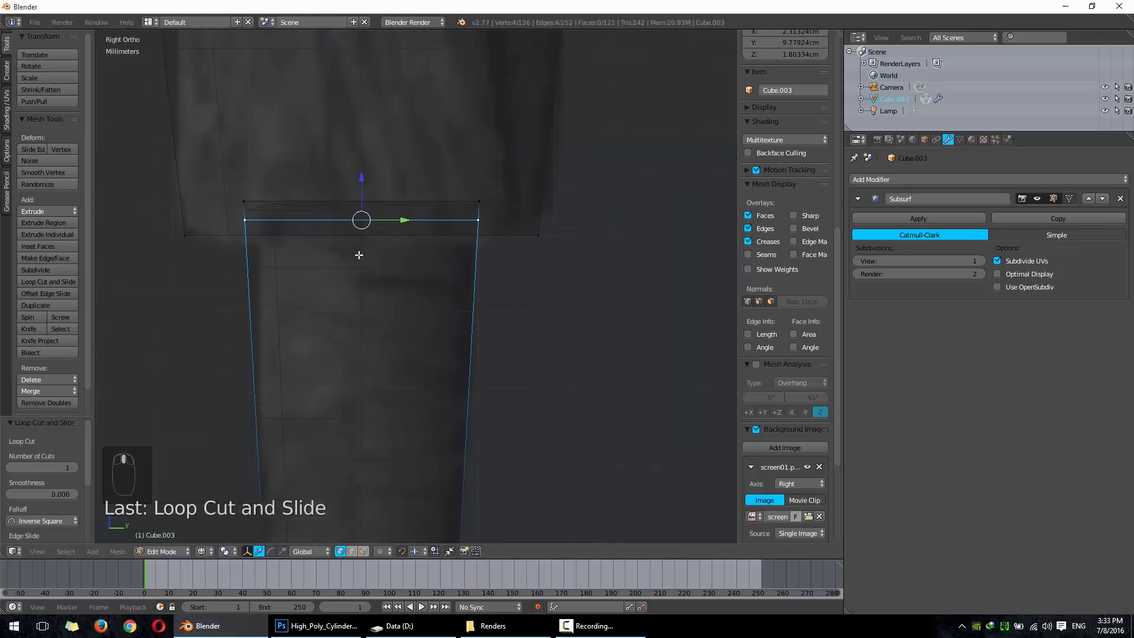
# Step: In solid shading, select the open bottom edge loop of the wider segment directly below the bulb and fill it with a face
pyautogui.press('z')
pyautogui.moveTo(355, 220)
pyautogui.mouseDown(button='middle')
pyautogui.moveTo(380, 253)
pyautogui.moveTo(487, 321)
pyautogui.moveTo(429, 300)
pyautogui.moveTo(431, 397)
pyautogui.moveTo(455, 388)
pyautogui.moveTo(448, 382)
pyautogui.mouseUp(button='middle')
pyautogui.scroll(5, 414, 369)
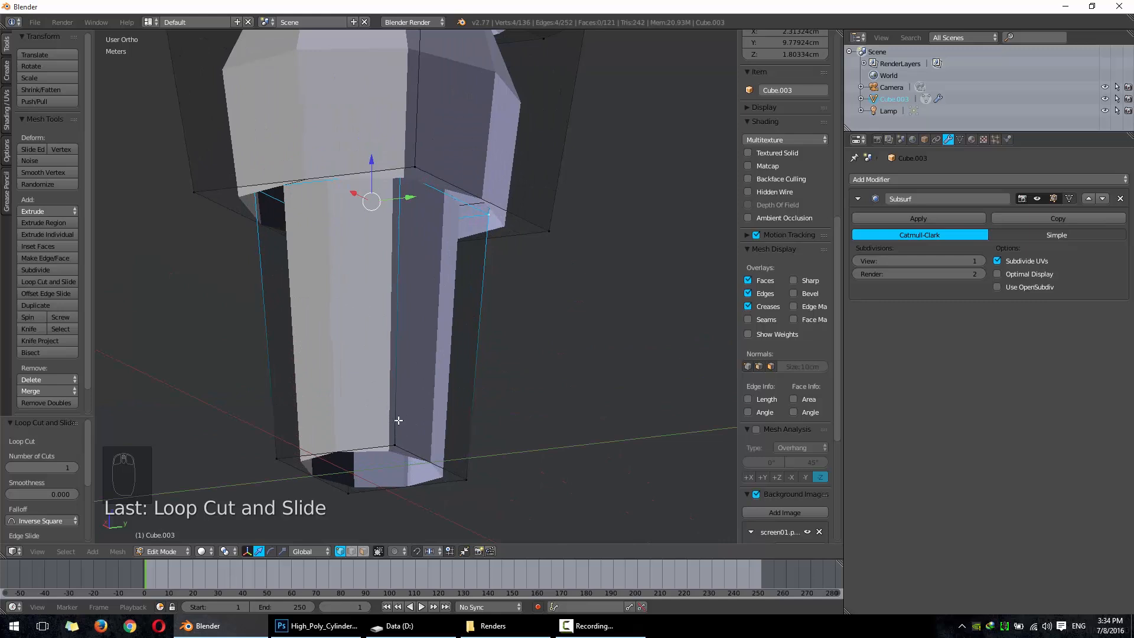
pyautogui.scroll(-5, 399, 420)
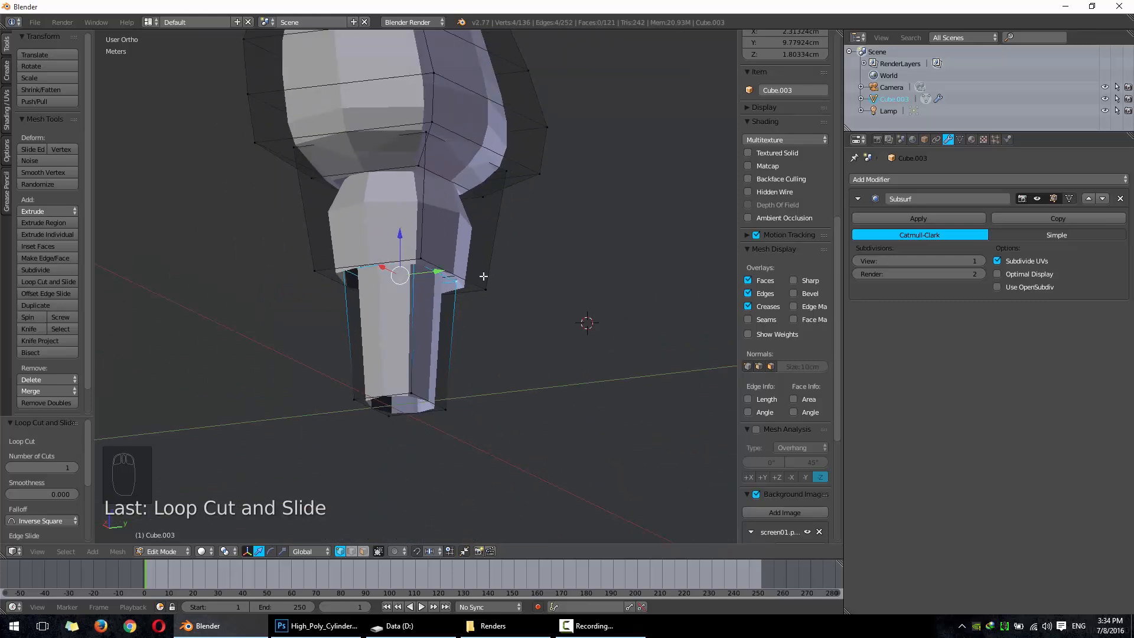
pyautogui.scroll(3, 476, 272)
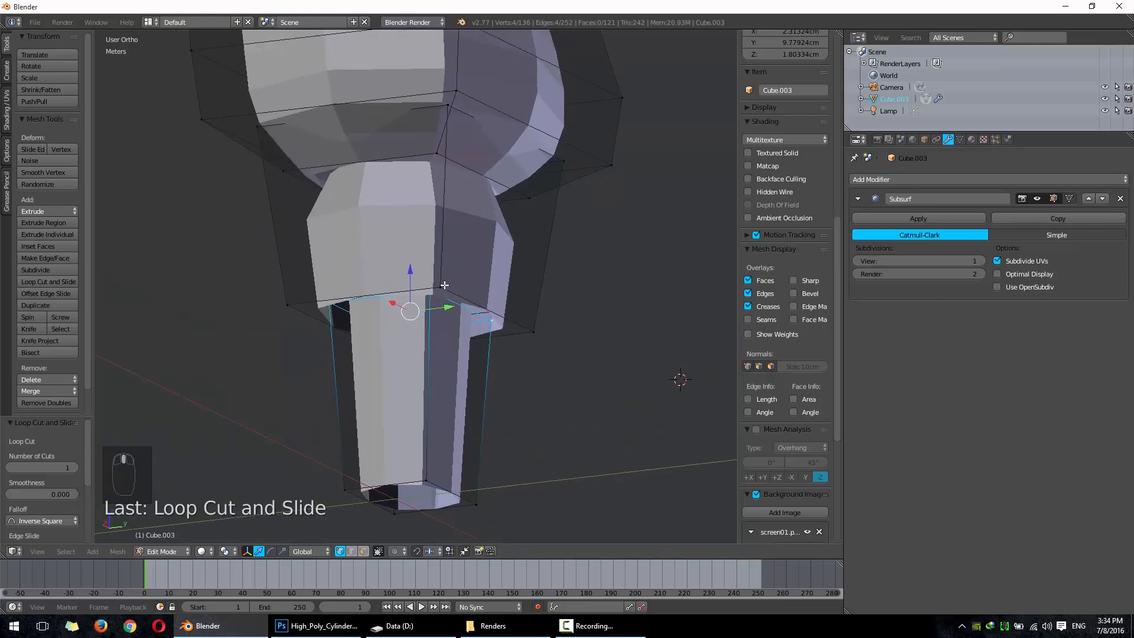
pyautogui.press('a')
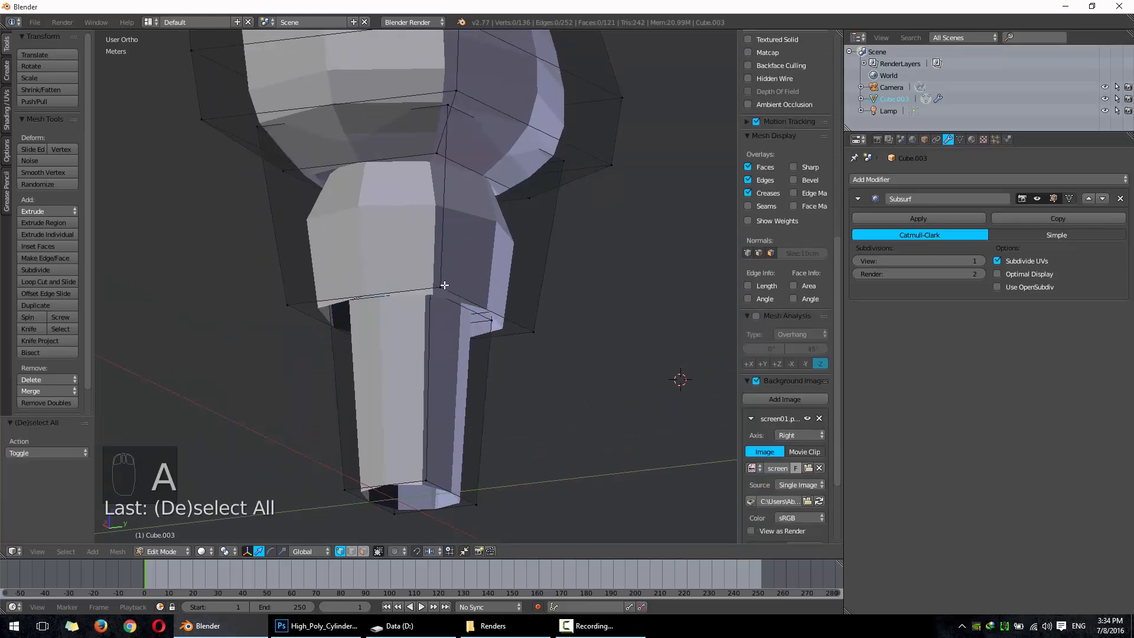
pyautogui.keyDown('alt'); pyautogui.rightClick(442, 286); pyautogui.keyUp('alt')
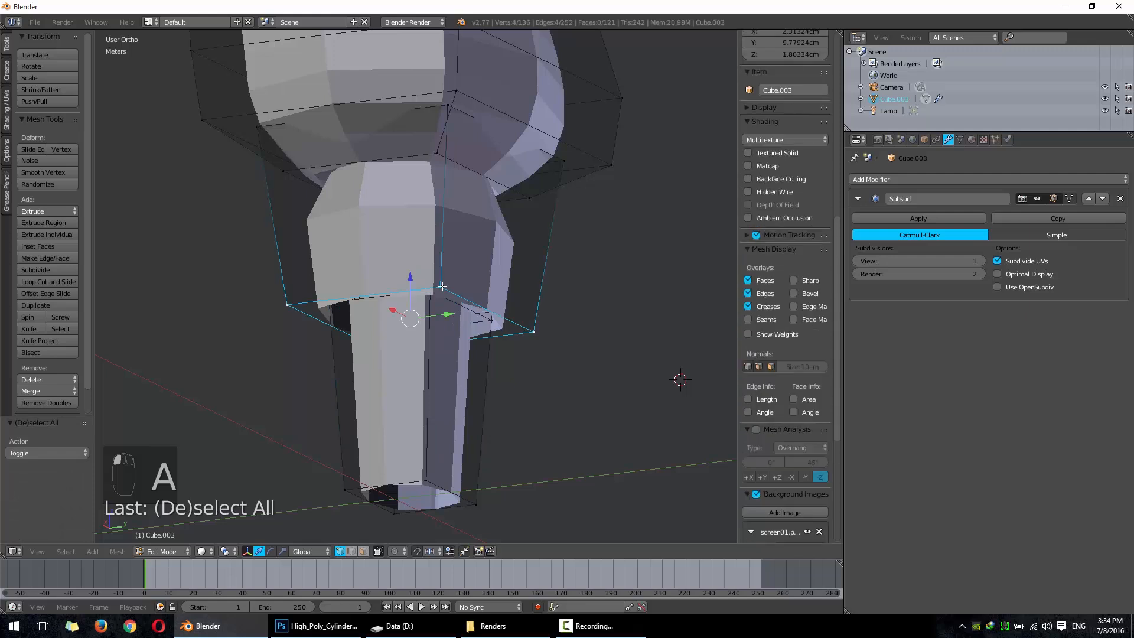
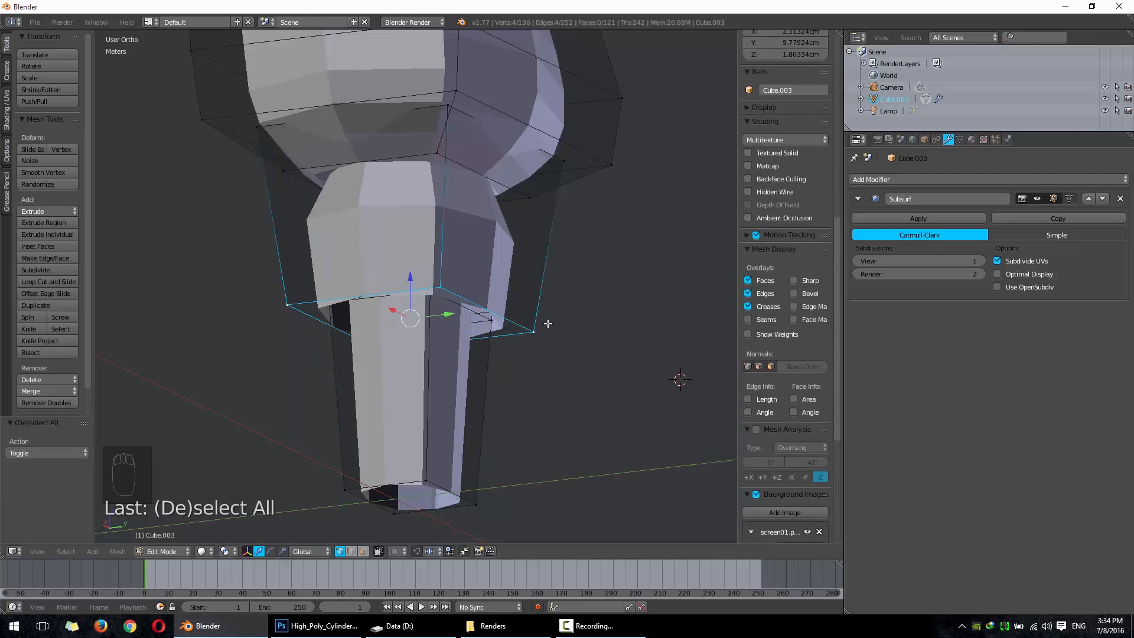
pyautogui.press('f')
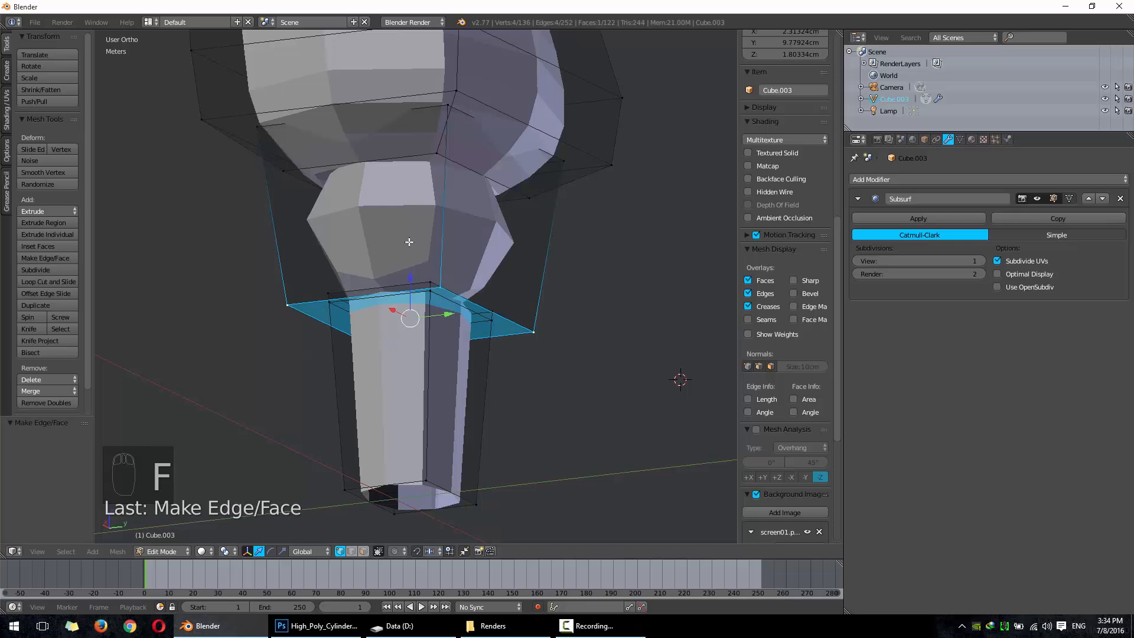
pyautogui.keyDown('shift'); pyautogui.moveTo(431, 241); pyautogui.dragTo(428, 319, button='middle'); pyautogui.keyUp('shift')
pyautogui.press('a')
pyautogui.keyDown('alt'); pyautogui.click(428, 251); pyautogui.keyUp('alt')
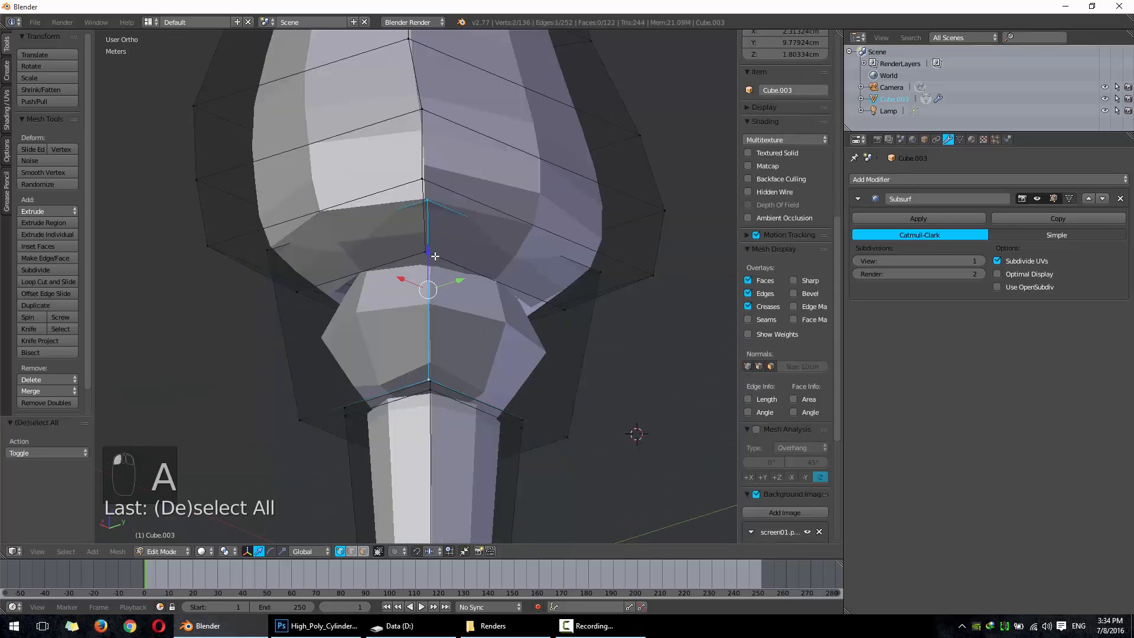
pyautogui.moveTo(435, 256); pyautogui.dragTo(459, 276, button='middle')
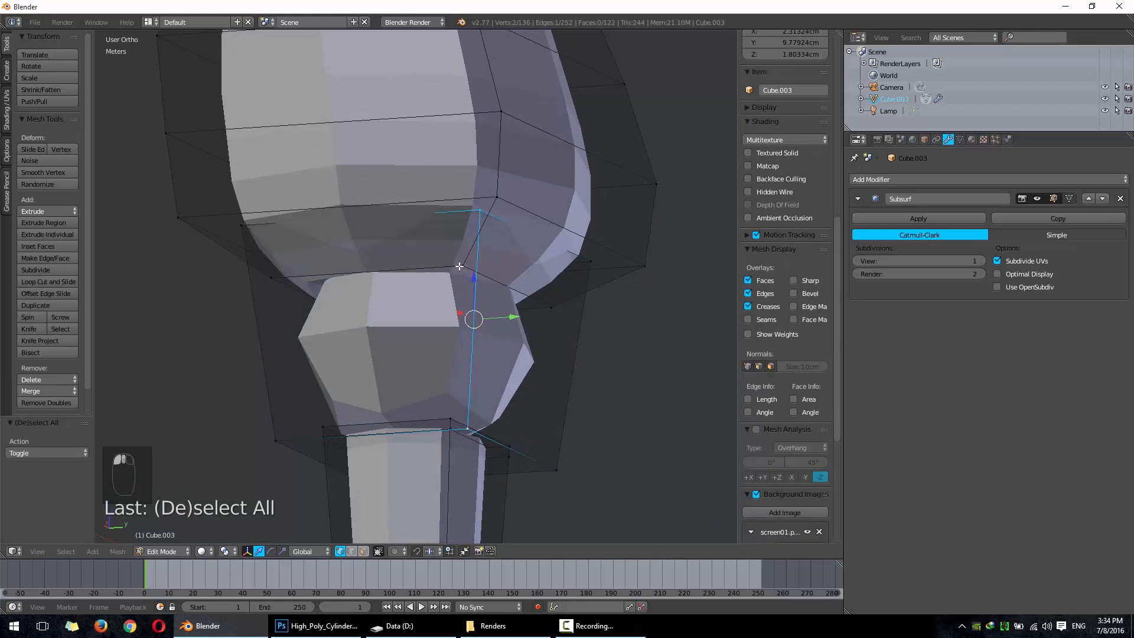
pyautogui.press('a')
pyautogui.press('a')
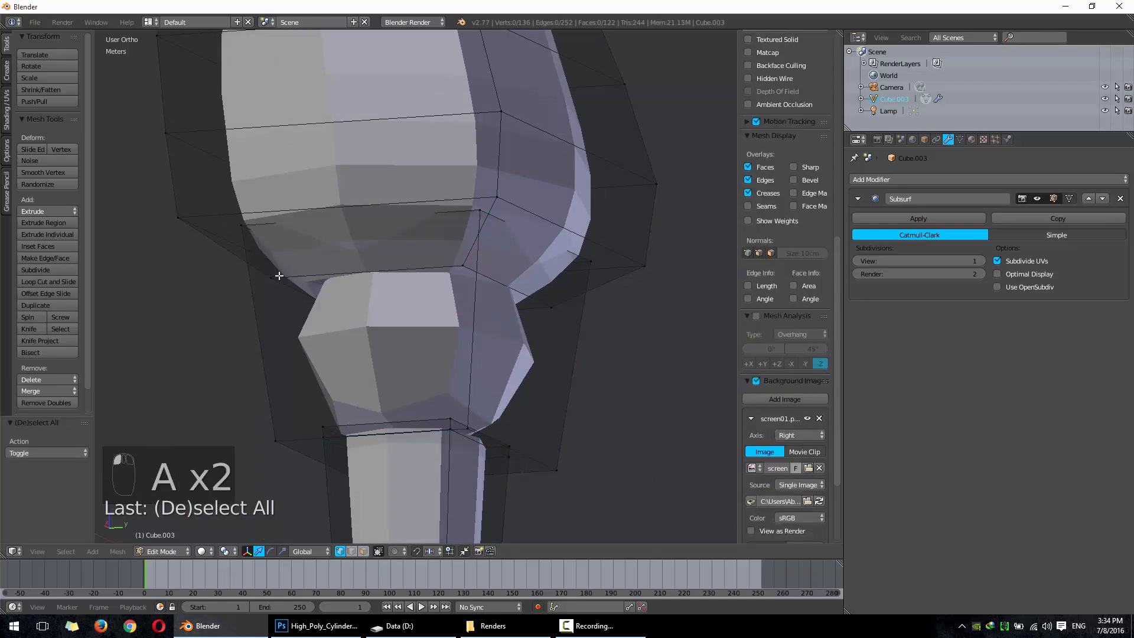
# Step: In right-view wireframe, select the vertices of the bulb's open bottom edge and fill them with a face
pyautogui.press('KP_3')
pyautogui.scroll(6, 576, 277)
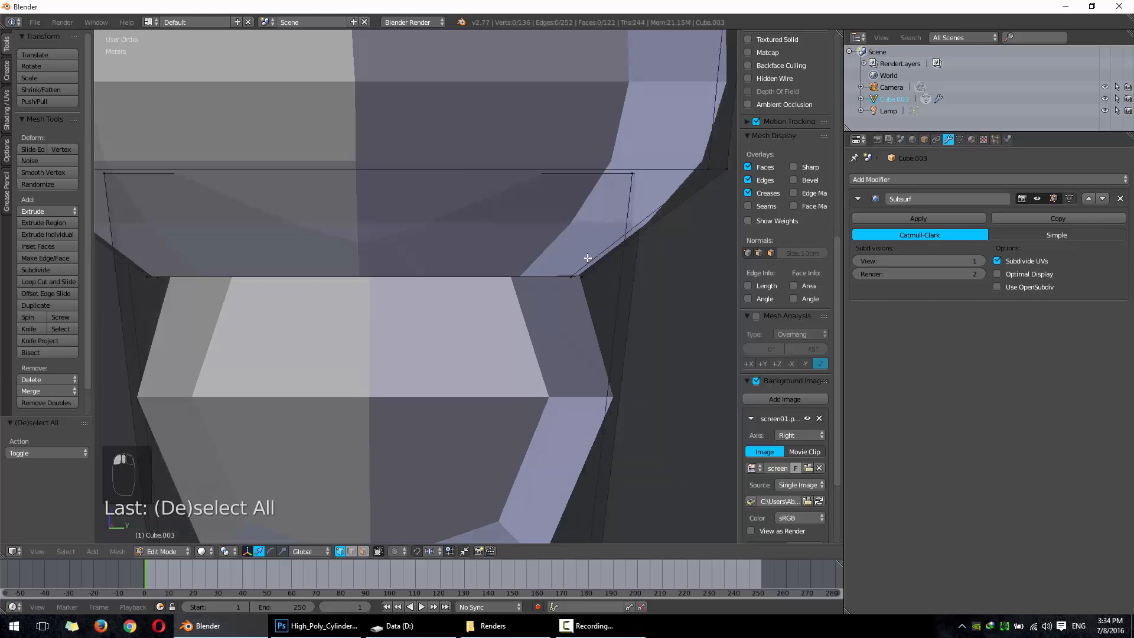
pyautogui.press('z')
pyautogui.scroll(-2, 518, 270)
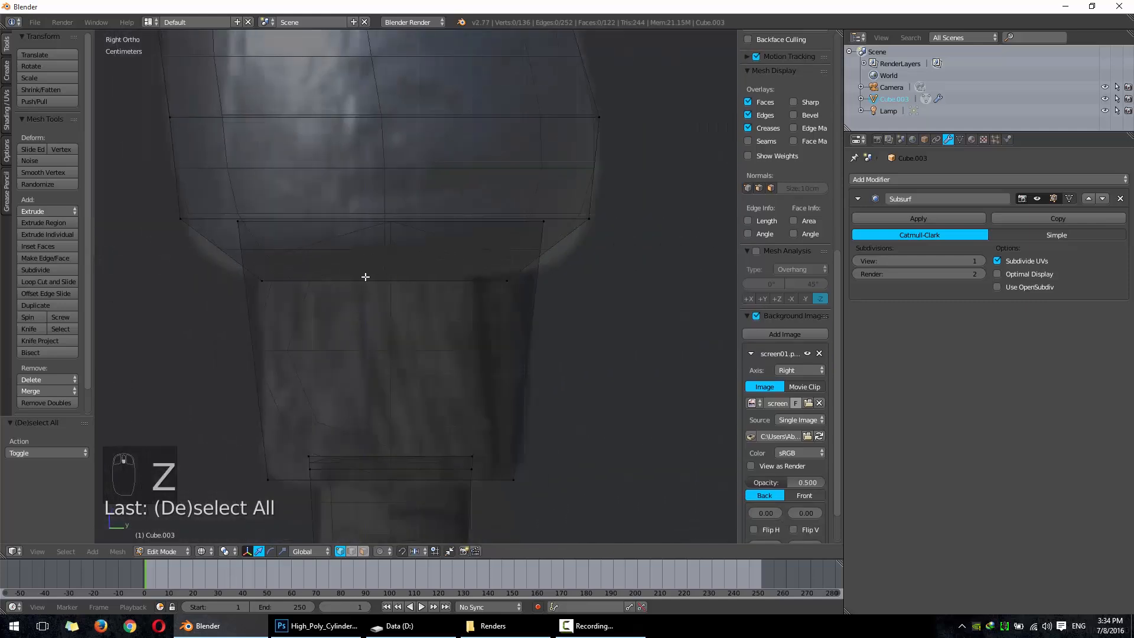
pyautogui.press('b')
pyautogui.moveTo(236, 272); pyautogui.dragTo(581, 300)
pyautogui.moveTo(581, 300); pyautogui.dragTo(537, 319, button='middle')
pyautogui.press('f')
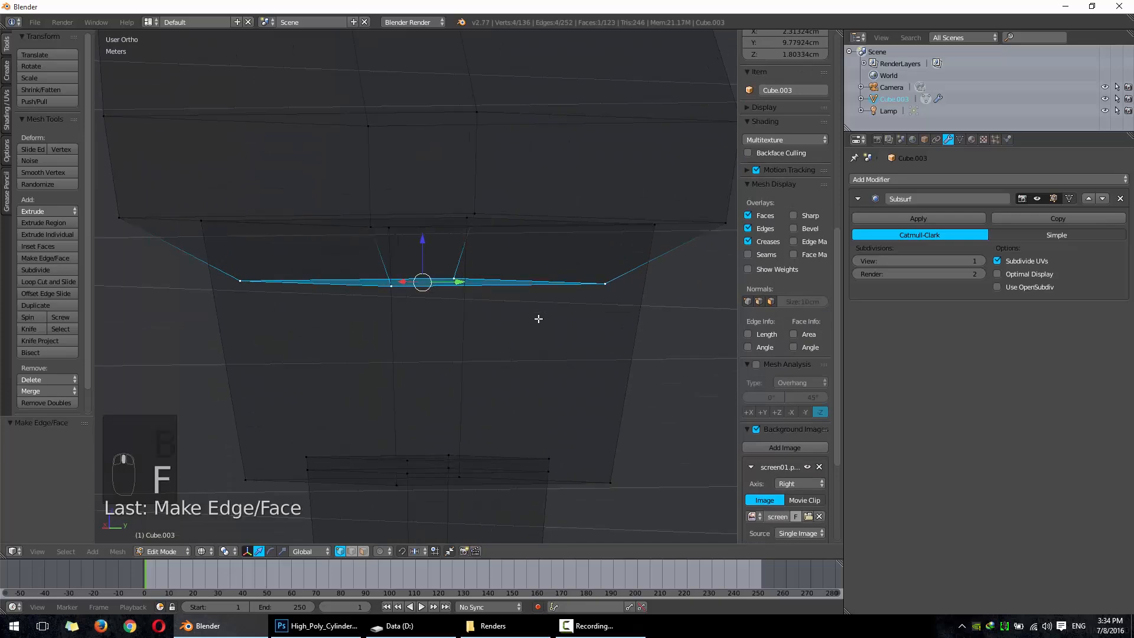
# Step: Add the vertices of the upper stem's open lower end, inside the collar, to the selection and fill that end with a face
pyautogui.press('z')
pyautogui.scroll(-4, 506, 324)
pyautogui.keyDown('shift'); pyautogui.moveTo(461, 189); pyautogui.dragTo(452, 347, button='middle'); pyautogui.keyUp('shift')
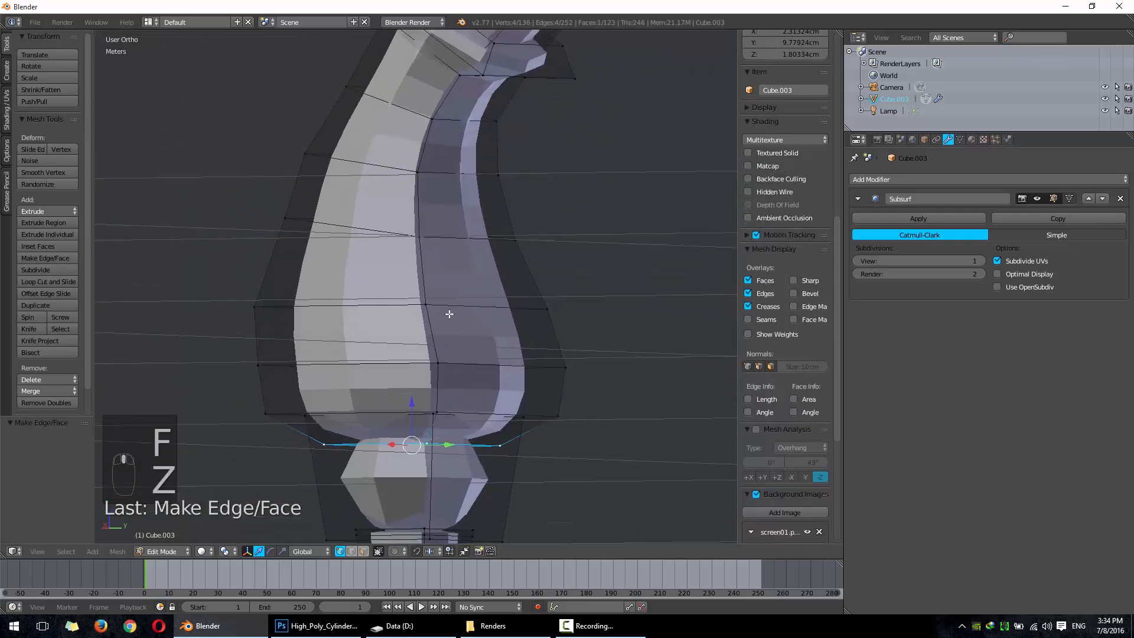
pyautogui.keyDown('shift'); pyautogui.moveTo(445, 269); pyautogui.dragTo(449, 413, button='middle'); pyautogui.keyUp('shift')
pyautogui.keyDown('alt'); pyautogui.moveTo(445, 365); pyautogui.dragTo(481, 370, button='middle'); pyautogui.keyUp('alt')
pyautogui.press('z')
pyautogui.keyDown('shift'); pyautogui.moveTo(477, 273); pyautogui.dragTo(463, 319, button='middle'); pyautogui.keyUp('shift')
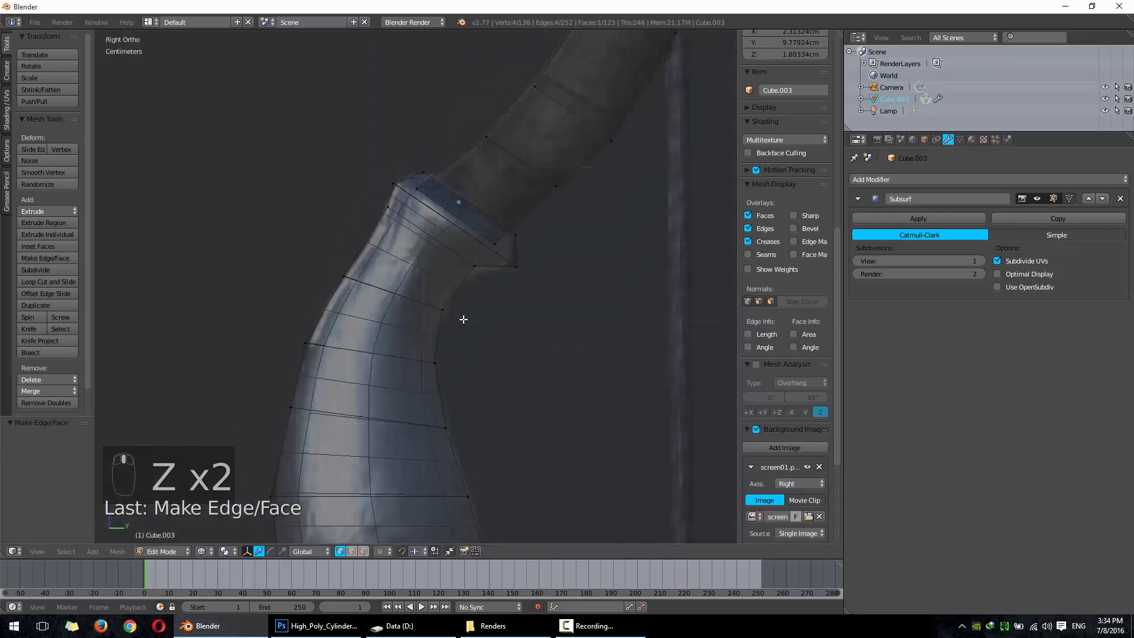
pyautogui.scroll(4, 484, 202)
pyautogui.keyDown('shift'); pyautogui.moveTo(485, 202); pyautogui.dragTo(420, 347, button='middle'); pyautogui.keyUp('shift')
pyautogui.scroll(2, 403, 329)
pyautogui.press('b')
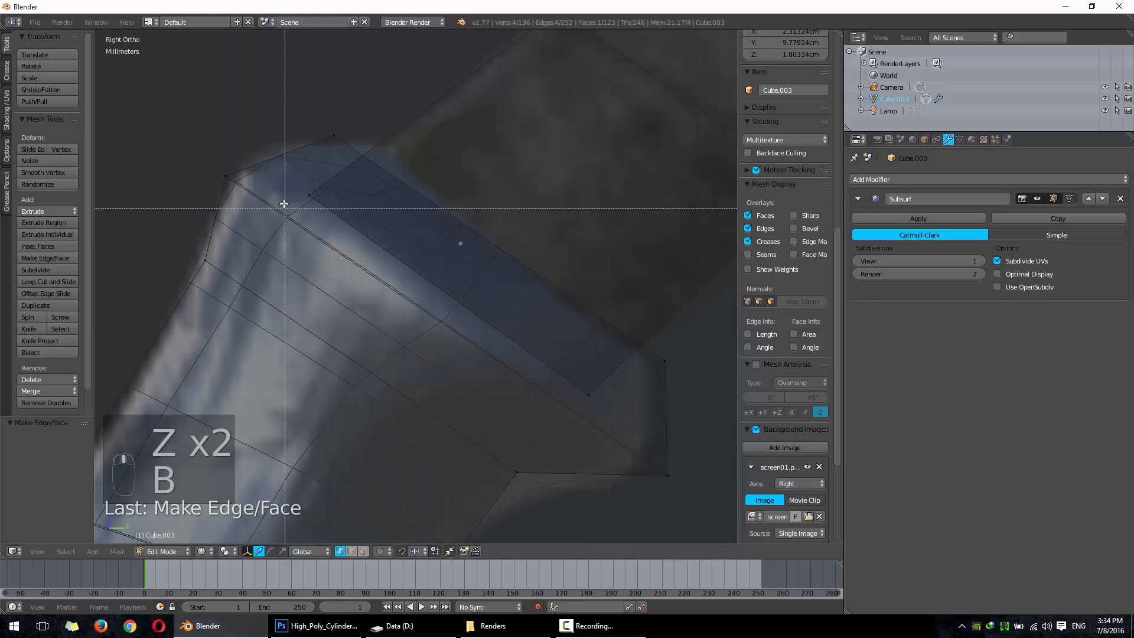
pyautogui.moveTo(286, 192); pyautogui.dragTo(349, 247)
pyautogui.press('b')
pyautogui.moveTo(538, 385); pyautogui.dragTo(615, 420)
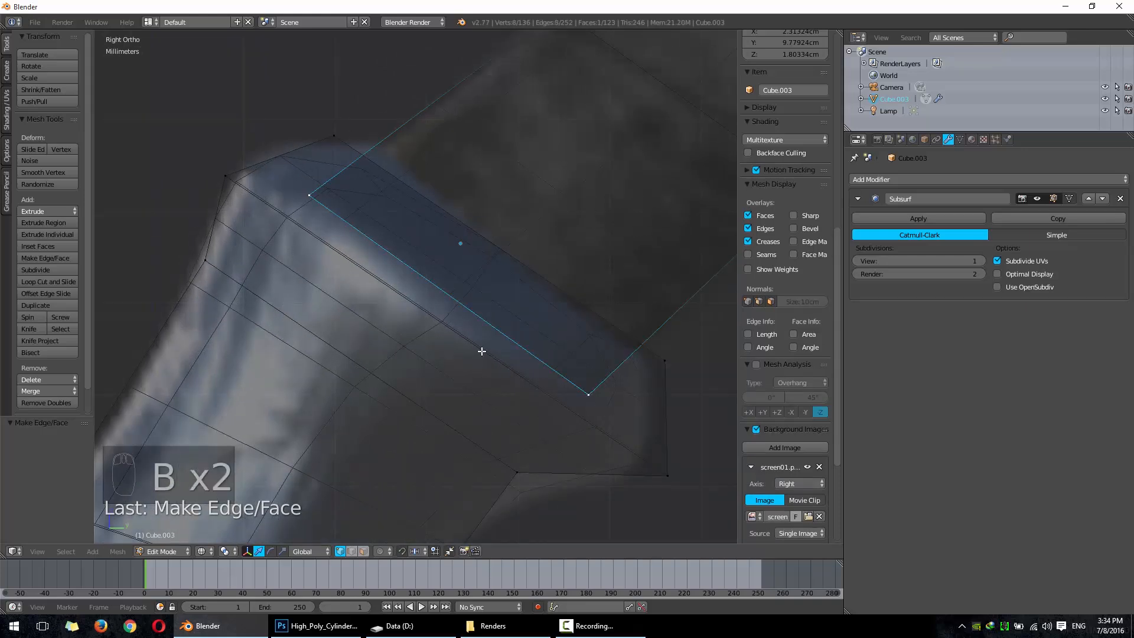
pyautogui.scroll(-5, 481, 351)
pyautogui.press('f')
# Step: Select only the vertices of the curl's open end, where it enters the top of the stem, and fill them with a face
pyautogui.keyDown('shift'); pyautogui.moveTo(476, 307); pyautogui.dragTo(520, 195, button='middle'); pyautogui.keyUp('shift')
pyautogui.scroll(-4, 451, 215)
pyautogui.keyDown('shift'); pyautogui.moveTo(450, 215); pyautogui.dragTo(459, 228, button='middle'); pyautogui.keyUp('shift')
pyautogui.scroll(5, 460, 223)
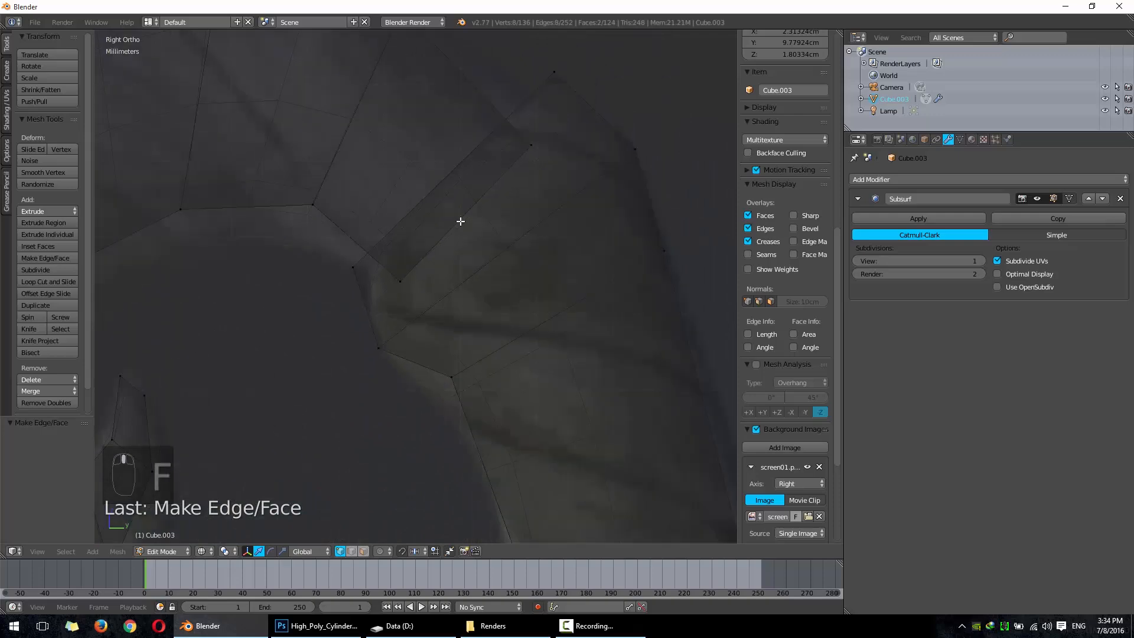
pyautogui.press('a')
pyautogui.press('b')
pyautogui.moveTo(537, 136); pyautogui.dragTo(482, 203)
pyautogui.press('b')
pyautogui.moveTo(442, 216); pyautogui.dragTo(384, 298)
pyautogui.press('f')
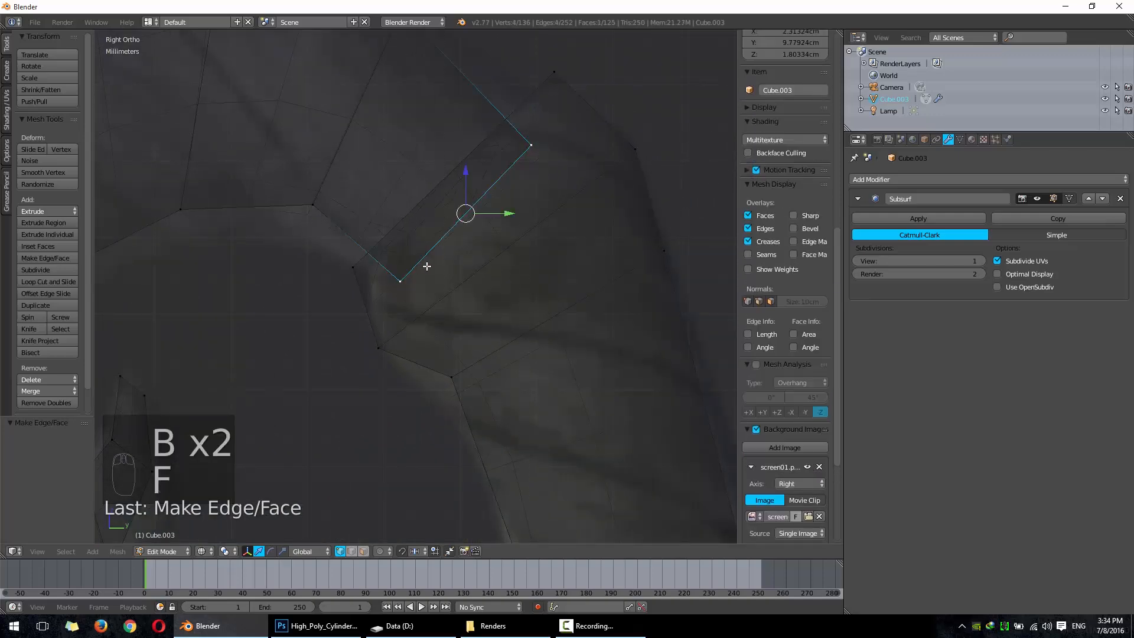
# Step: Inspect the capped model in solid shading in Object Mode, from the curl down to the lower segments
pyautogui.press('Tab')
pyautogui.scroll(-5, 484, 198)
pyautogui.moveTo(484, 197)
pyautogui.mouseDown(button='middle')
pyautogui.moveTo(430, 374)
pyautogui.moveTo(479, 197)
pyautogui.moveTo(392, 256)
pyautogui.moveTo(427, 243)
pyautogui.moveTo(445, 182)
pyautogui.moveTo(466, 195)
pyautogui.moveTo(467, 90)
pyautogui.mouseUp(button='middle')
pyautogui.press('z')
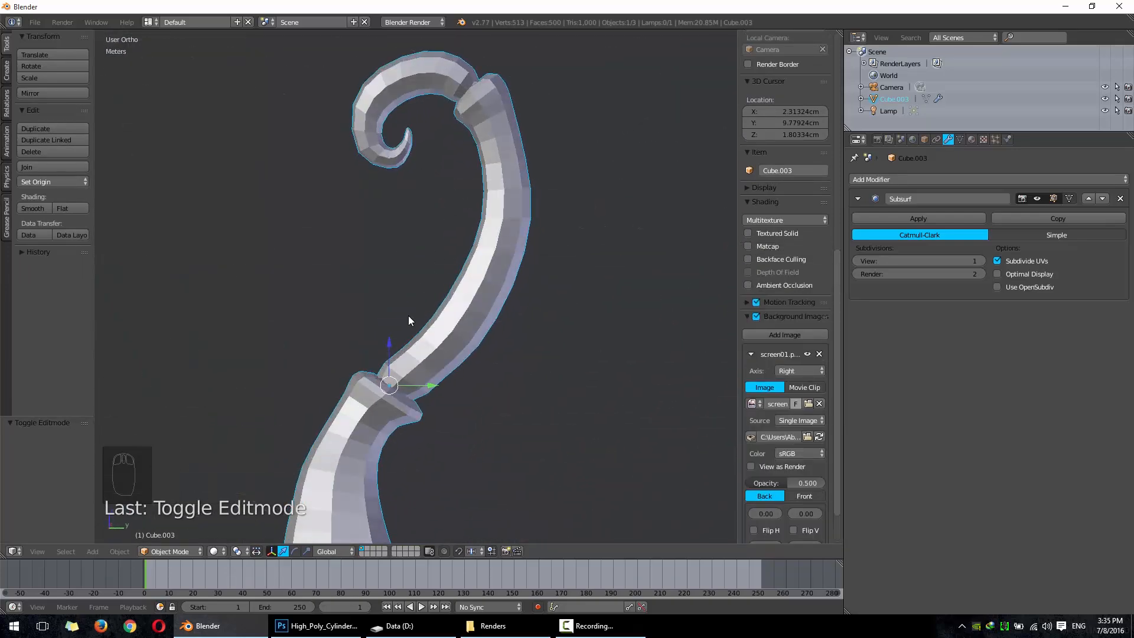
pyautogui.press('KP_3')
pyautogui.keyDown('shift'); pyautogui.moveTo(415, 288); pyautogui.dragTo(431, 133, button='middle'); pyautogui.keyUp('shift')
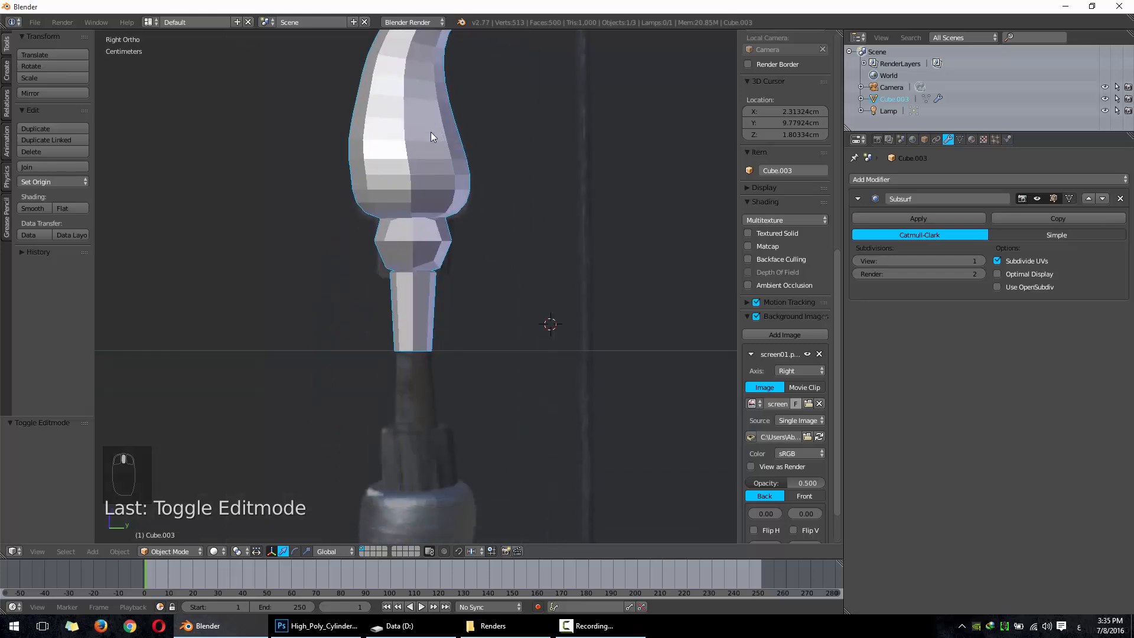
pyautogui.scroll(4, 438, 244)
# Step: In Edit Mode wireframe, add one loop cut around the segment below the bulb and slide it close to the segment's bottom edge
pyautogui.press('Tab')
pyautogui.scroll(4, 449, 230)
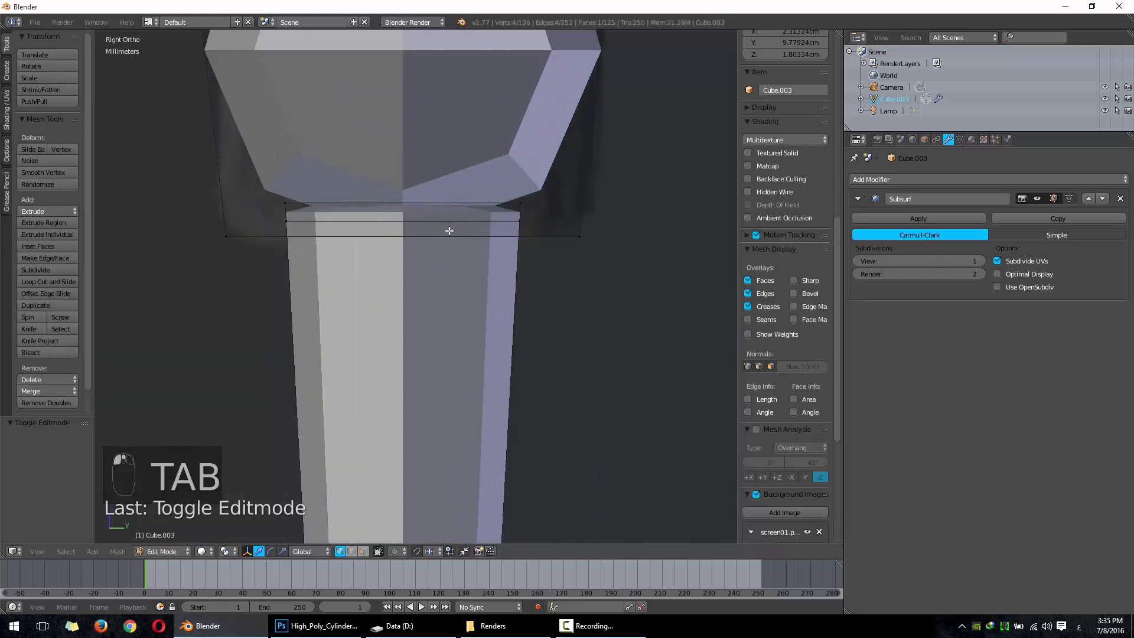
pyautogui.press('z')
pyautogui.keyDown('shift'); pyautogui.scroll(4, 491, 256); pyautogui.keyUp('shift')
pyautogui.hotkey('ctrl', 'r')
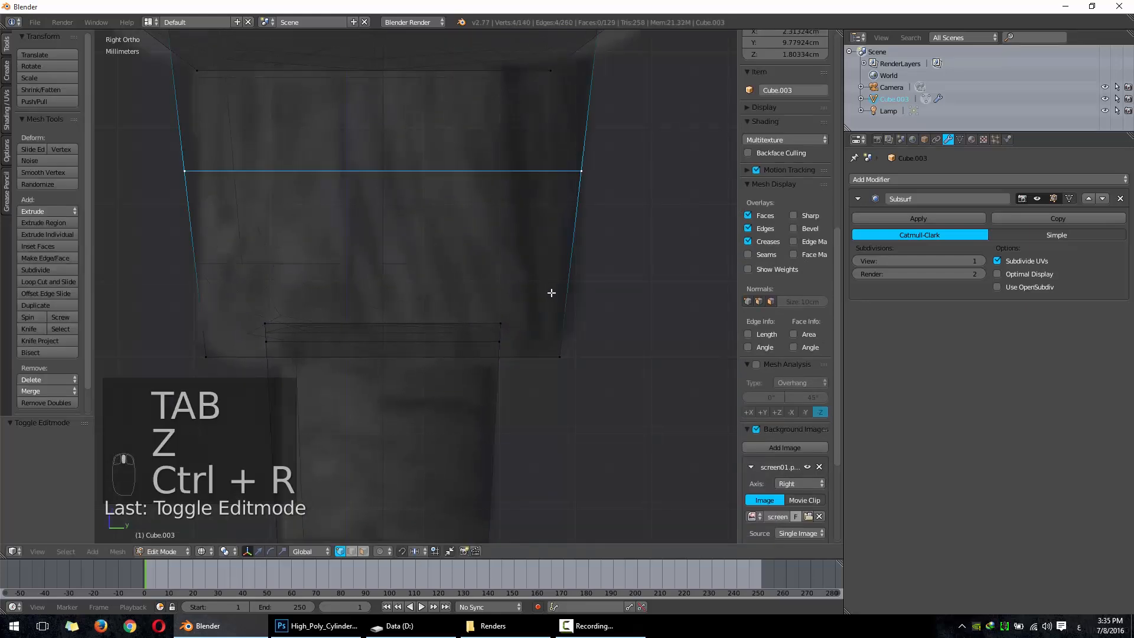
pyautogui.click(551, 293)
pyautogui.click(529, 449)
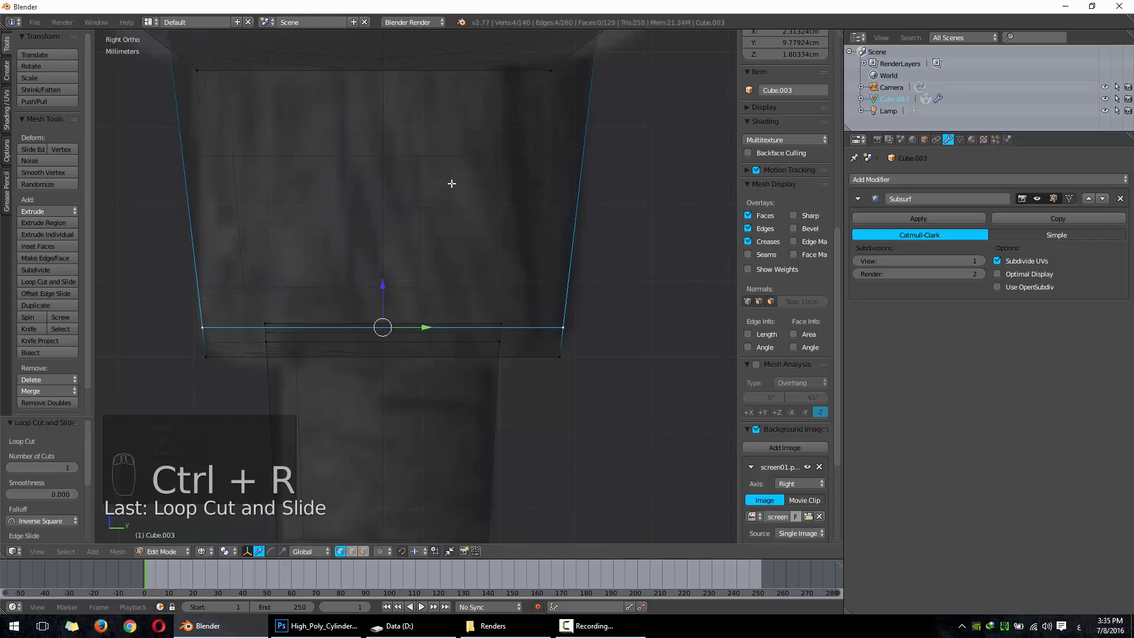
# Step: Try loop cuts around the bulb's tapered underside, above the segment below it, and undo them
pyautogui.keyDown('shift'); pyautogui.moveTo(451, 182); pyautogui.dragTo(461, 361, button='middle'); pyautogui.keyUp('shift')
pyautogui.hotkey('ctrl', 'r')
pyautogui.click(549, 258)
pyautogui.rightClick(549, 258)
pyautogui.hotkey('ctrl', 'z')
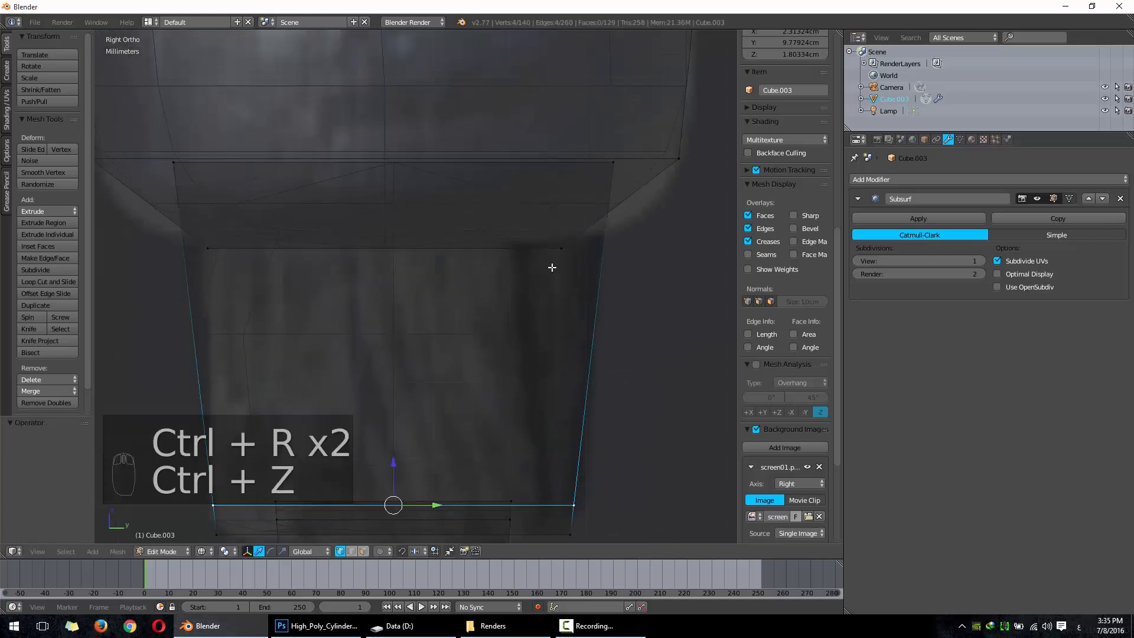
pyautogui.hotkey('ctrl', 'r')
pyautogui.click(573, 260)
pyautogui.click(576, 254)
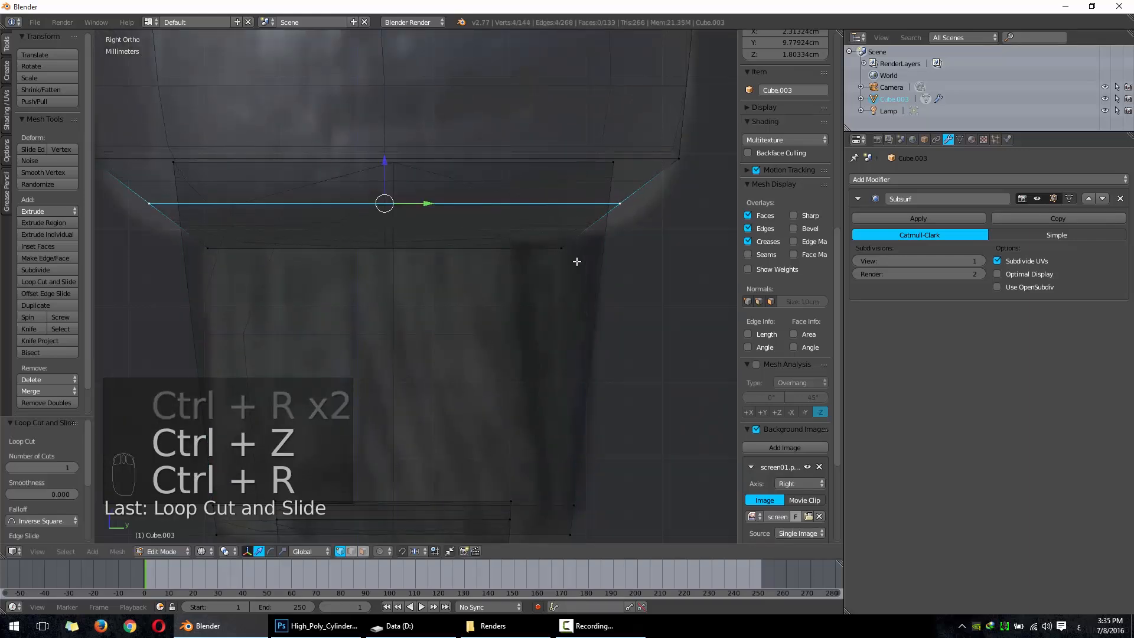
pyautogui.hotkey('ctrl', 'z')
# Step: Add one loop cut to the segment below the bulb, slide it near the segment's top edge, and check the subdivided result
pyautogui.hotkey('ctrl', 'r')
pyautogui.click(581, 230)
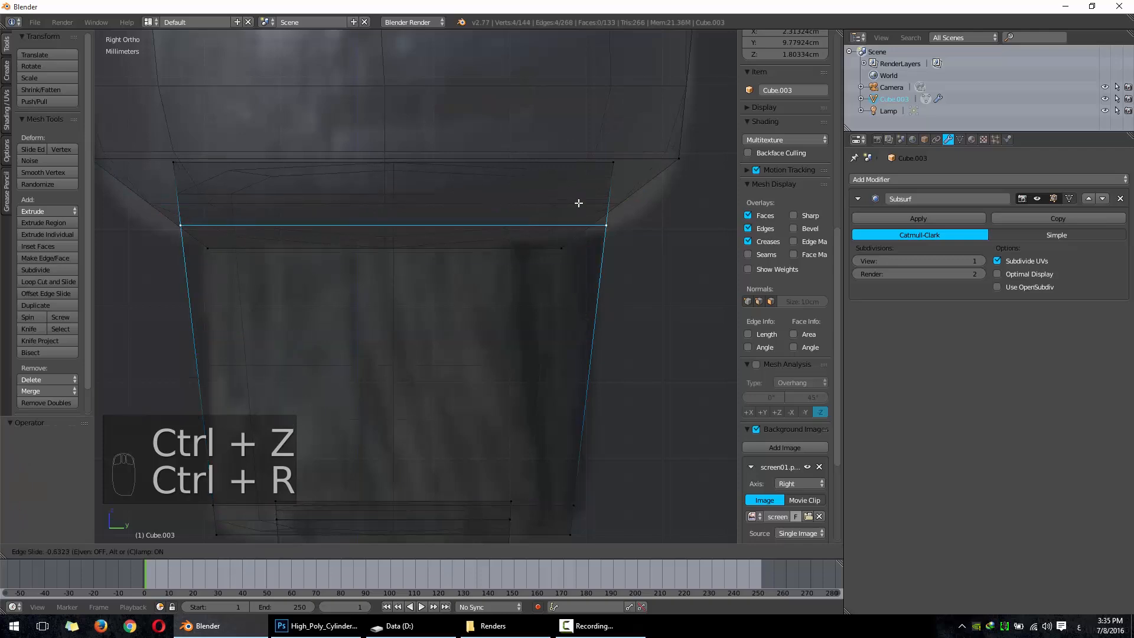
pyautogui.click(619, 171)
pyautogui.press('Tab')
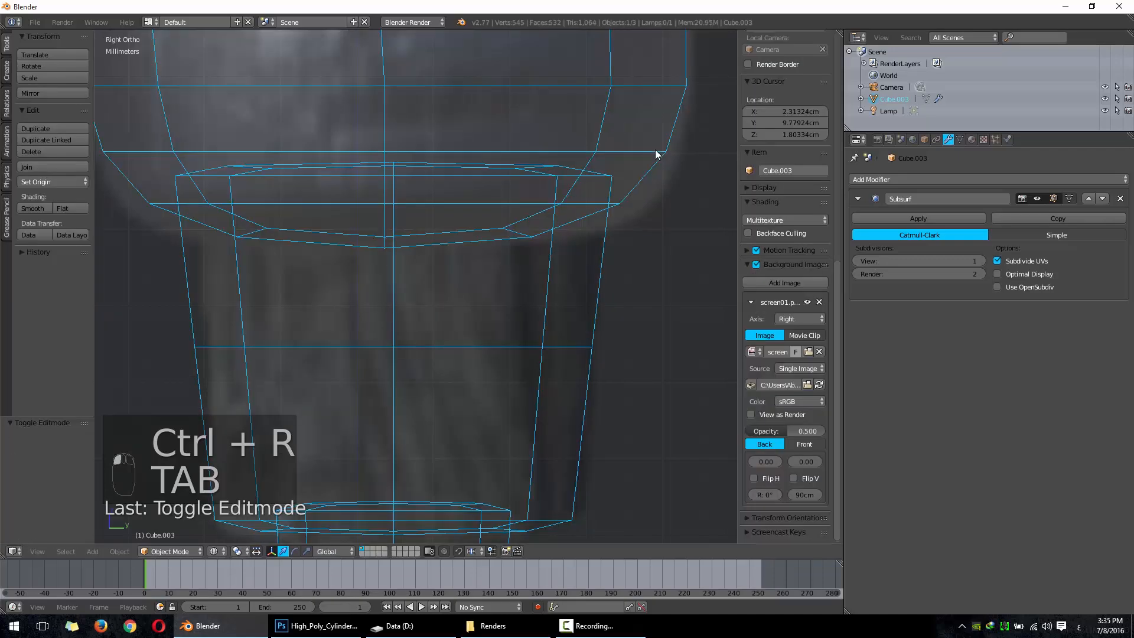
pyautogui.press('Tab')
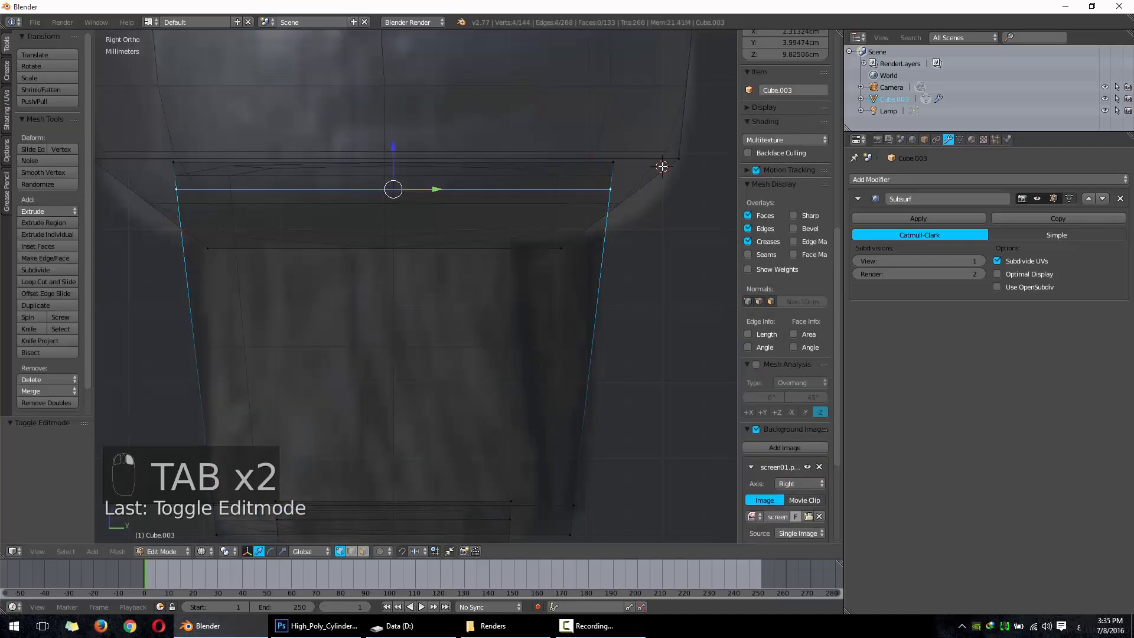
pyautogui.press('Tab')
pyautogui.press('Tab')
# Step: Add a loop cut around the bulb's tapered underside and scale it up by about 1.162 to match the reference outline
pyautogui.rightClick(673, 162)
pyautogui.hotkey('ctrl', 'r')
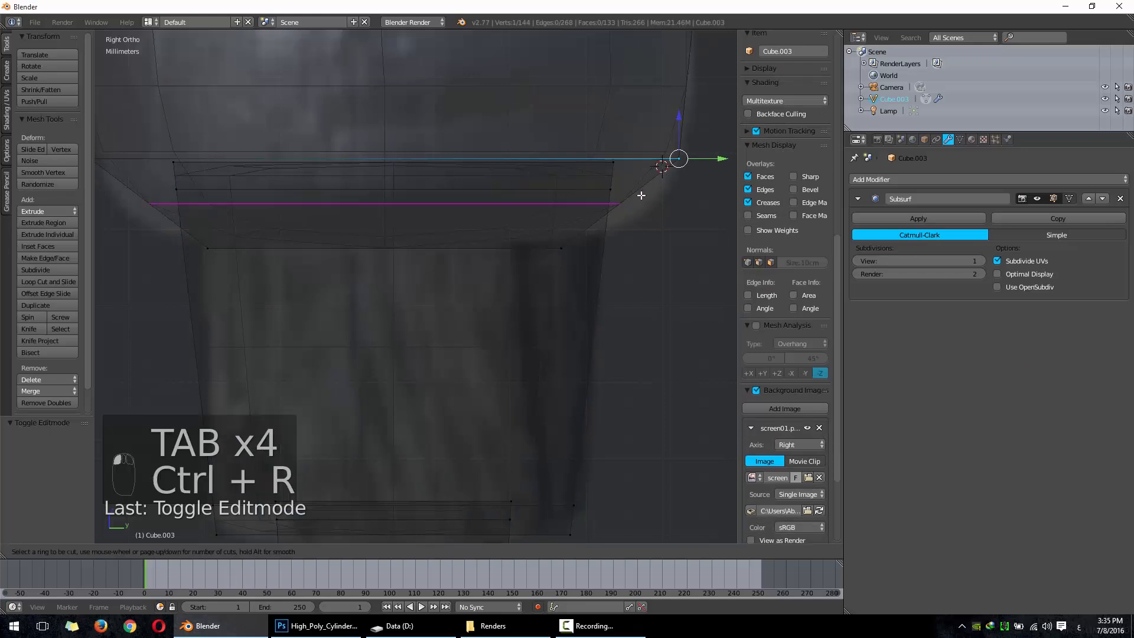
pyautogui.click(641, 195)
pyautogui.click(643, 193)
pyautogui.press('s')
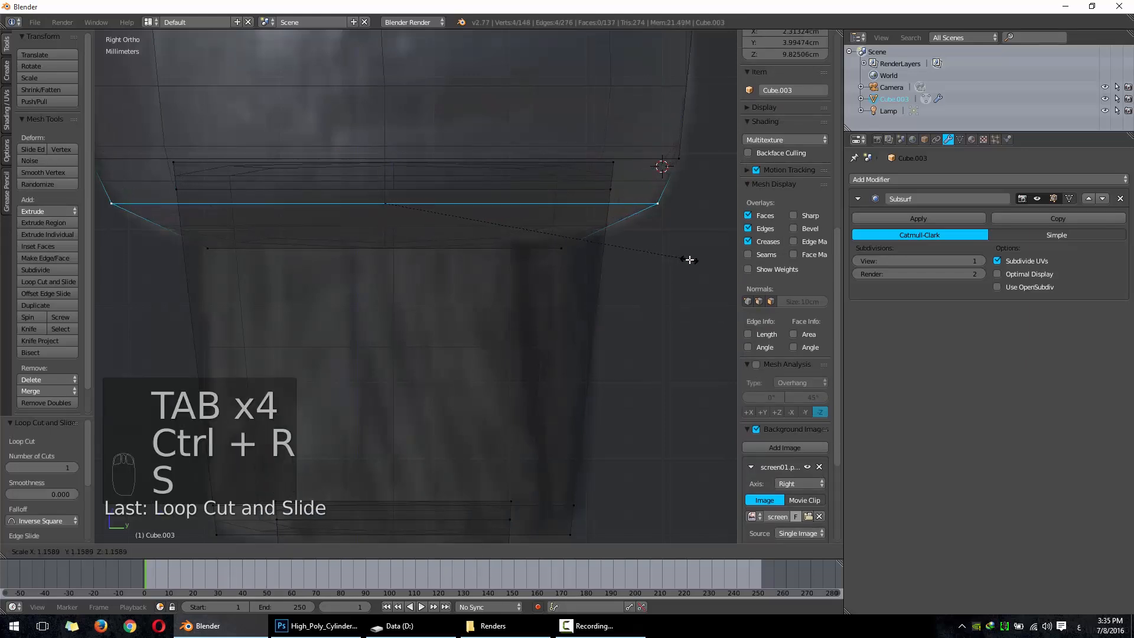
pyautogui.click(689, 260)
# Step: Add one loop cut around the upper rim section of the collar where the upper stem enters
pyautogui.scroll(-5, 570, 144)
pyautogui.keyDown('shift'); pyautogui.scroll(6, 451, 169); pyautogui.keyUp('shift')
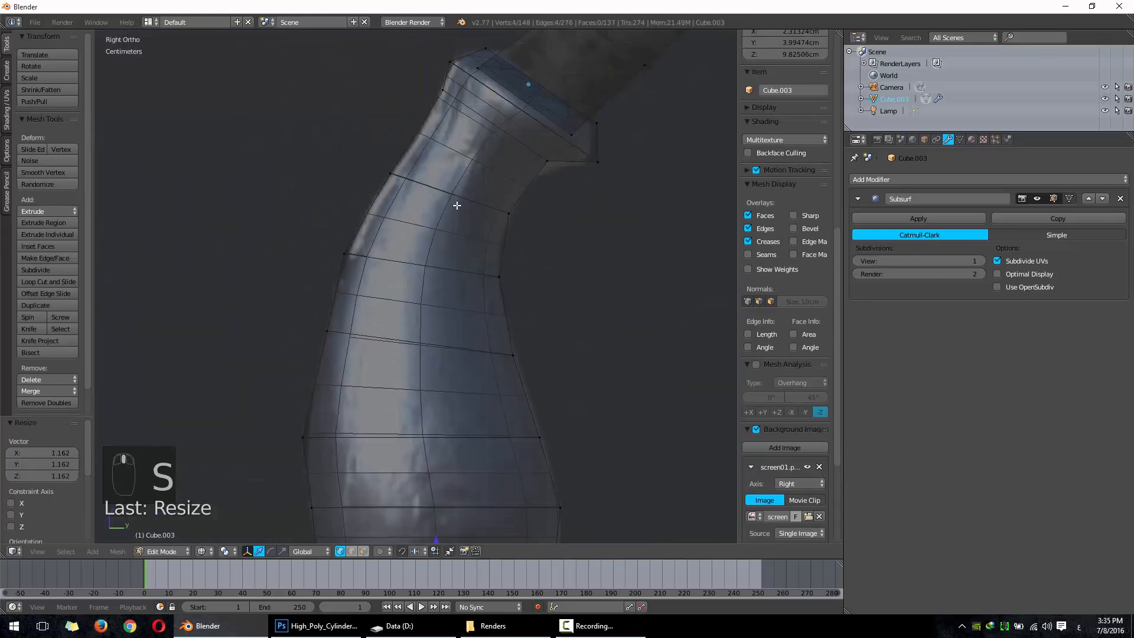
pyautogui.keyDown('shift'); pyautogui.scroll(4, 449, 248); pyautogui.keyUp('shift')
pyautogui.scroll(4, 463, 264)
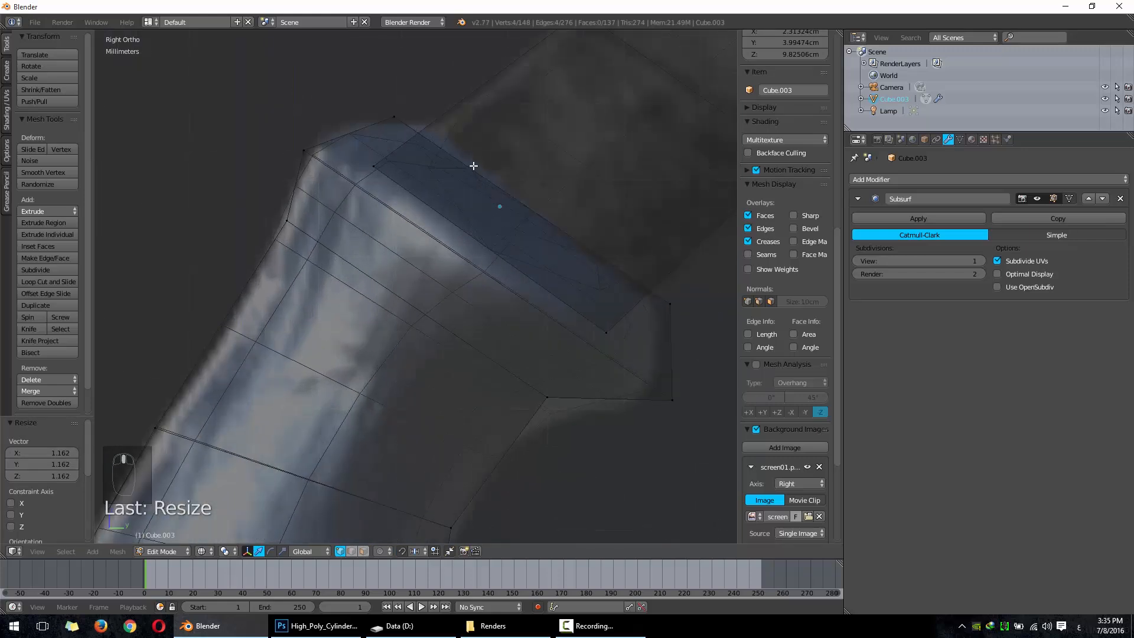
pyautogui.hotkey('ctrl', 'r')
pyautogui.click(641, 331)
pyautogui.click(644, 329)
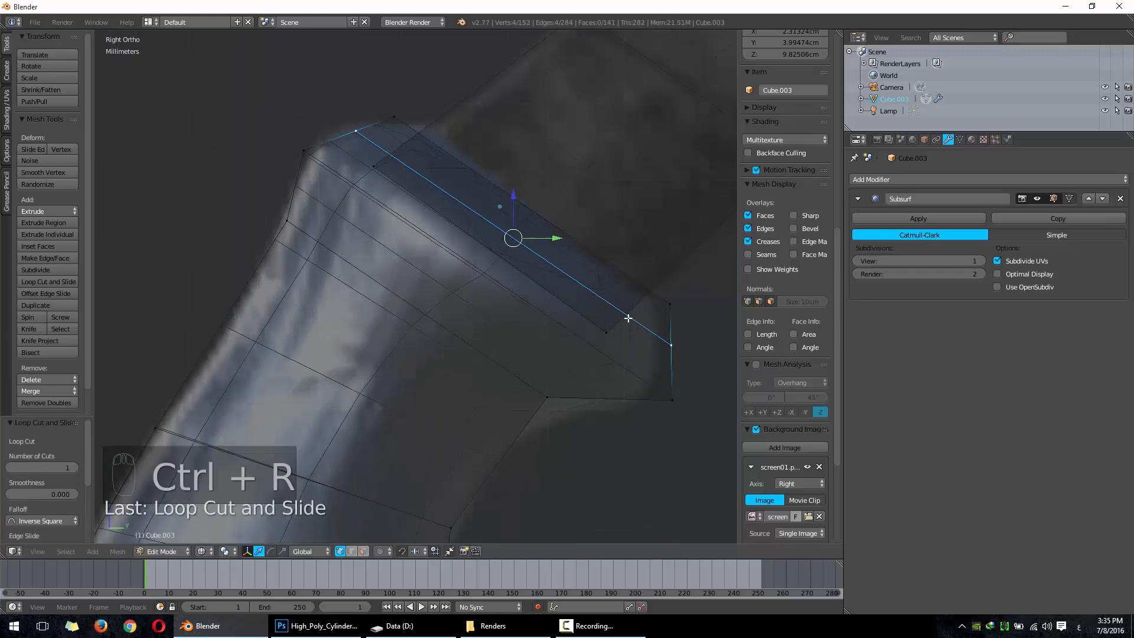
pyautogui.press('a')
pyautogui.keyDown('alt'); pyautogui.rightClick(410, 127); pyautogui.keyUp('alt')
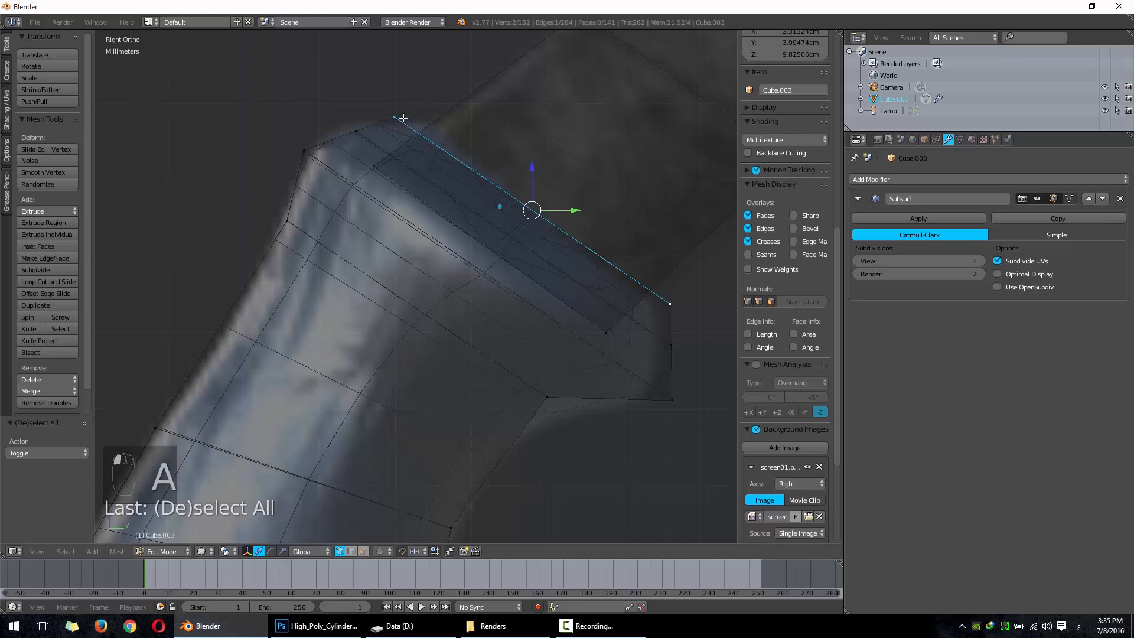
pyautogui.press('g')
pyautogui.rightClick(535, 234)
pyautogui.press('a')
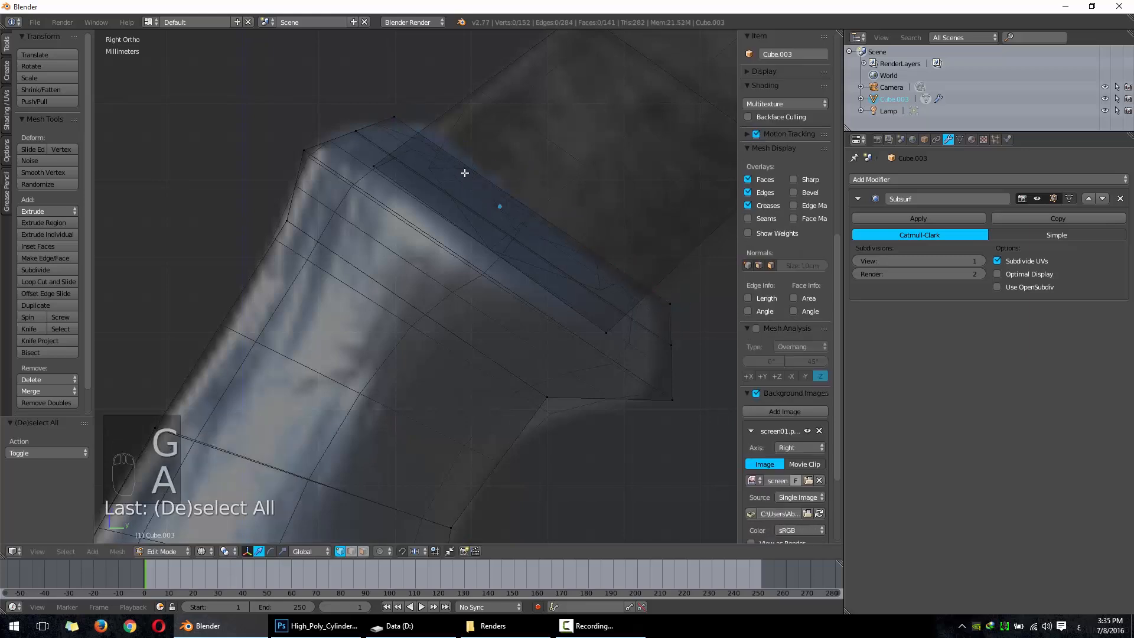
pyautogui.keyDown('alt'); pyautogui.rightClick(402, 124); pyautogui.keyUp('alt')
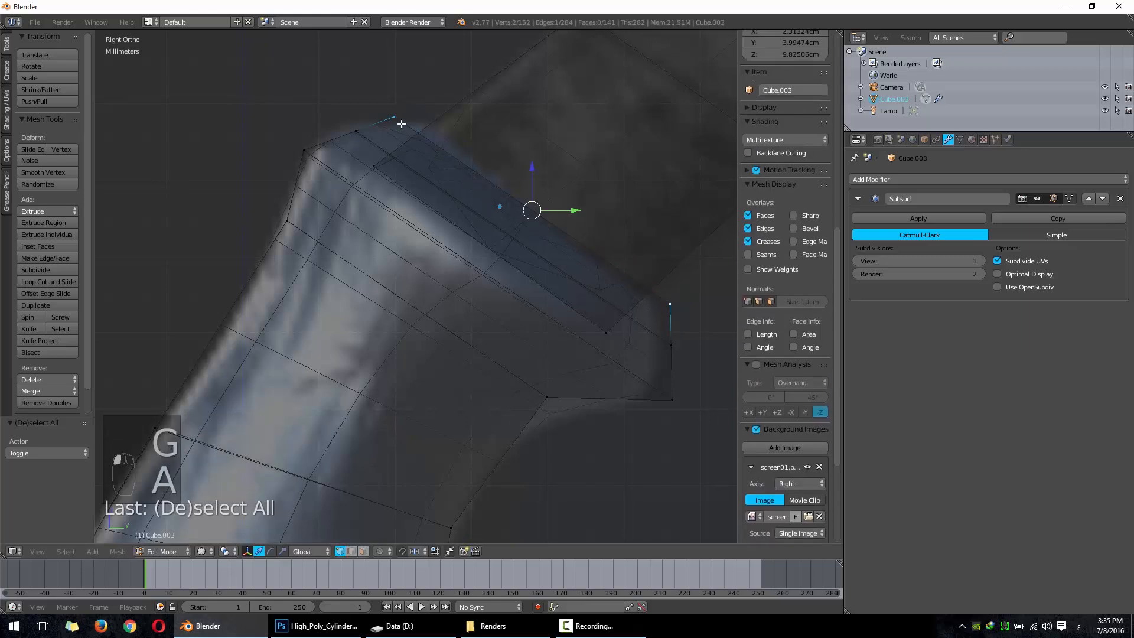
pyautogui.press('g')
pyautogui.rightClick(436, 147)
pyautogui.press('a')
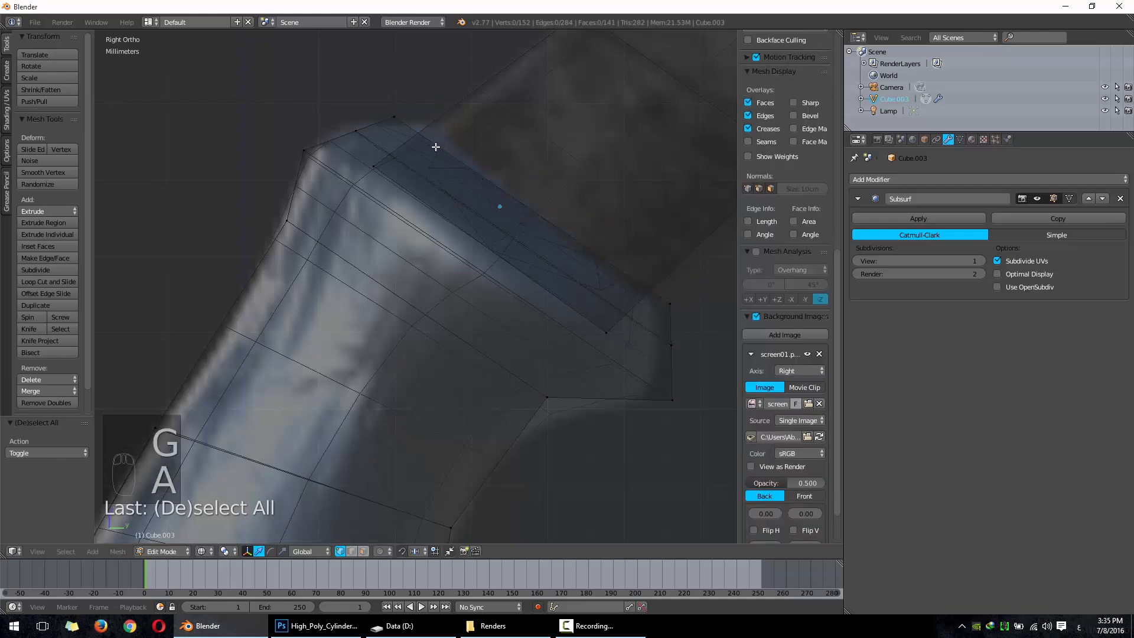
# Step: Select the collar's top rim vertices, move them about 0.46 mm in Y and 0.77 mm in Z, and rotate them slightly
pyautogui.press('b')
pyautogui.rightClick(394, 115)
pyautogui.press('b')
pyautogui.moveTo(375, 101); pyautogui.dragTo(414, 133)
pyautogui.press('b')
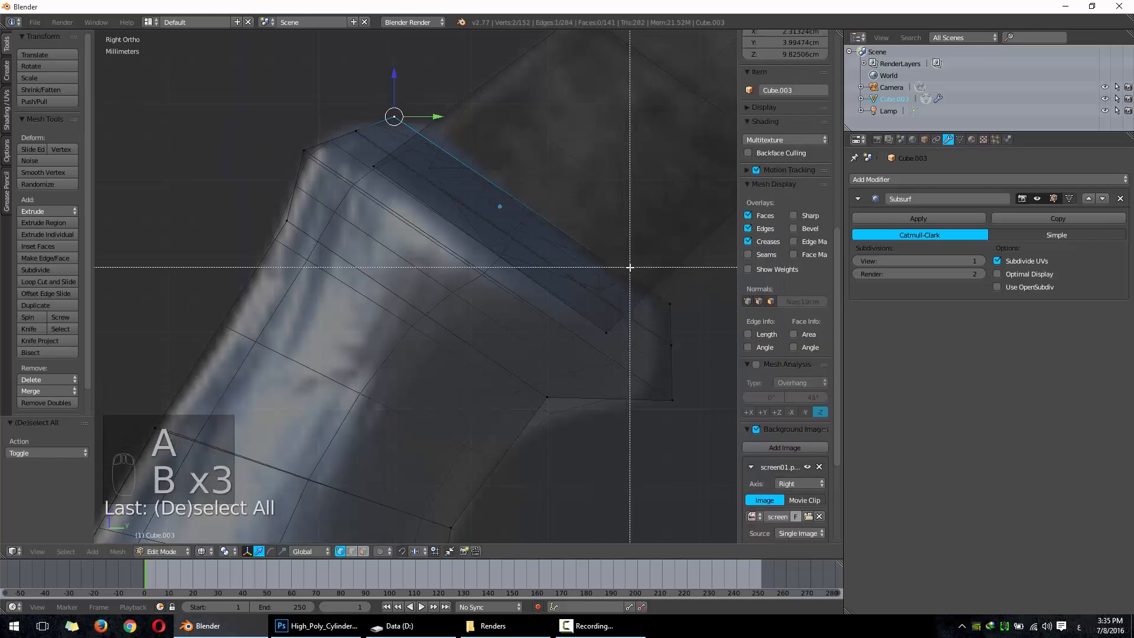
pyautogui.moveTo(630, 267); pyautogui.dragTo(680, 321)
pyautogui.press('g')
pyautogui.click(686, 318)
pyautogui.press('r')
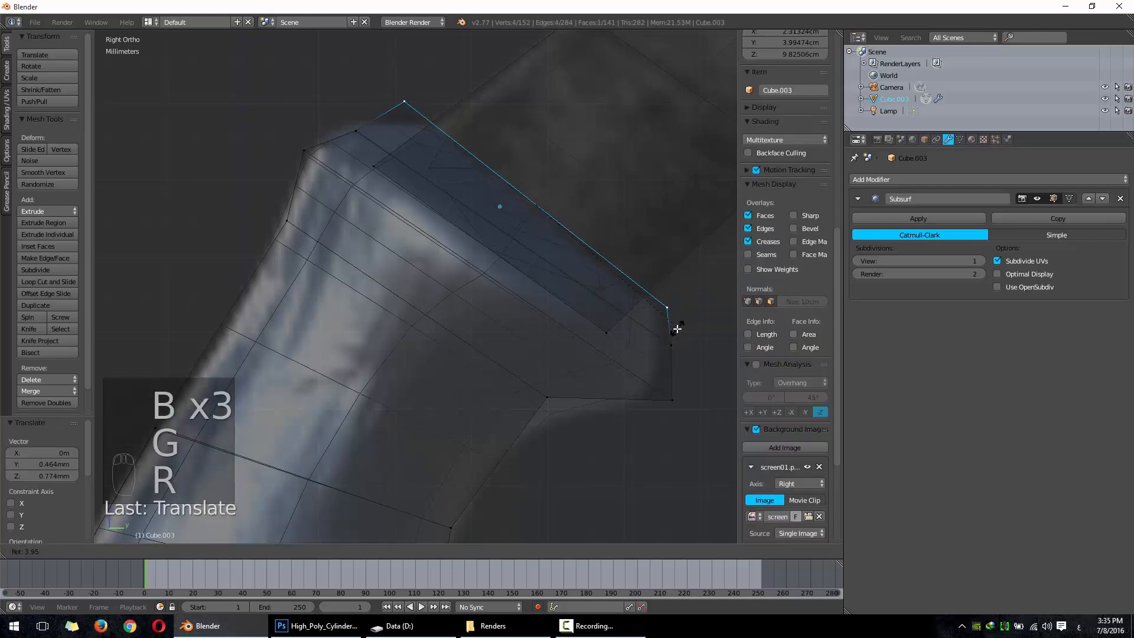
pyautogui.click(660, 328)
# Step: Compare the subdivided collar and the upper stem's lower end with the reference image in Object Mode wireframe
pyautogui.moveTo(491, 221)
pyautogui.keyDown('shift'); pyautogui.mouseDown(button='middle')
pyautogui.moveTo(487, 269)
pyautogui.moveTo(400, 283)
pyautogui.moveTo(467, 273)
pyautogui.moveTo(427, 312)
pyautogui.mouseUp(button='middle'); pyautogui.keyUp('shift')
pyautogui.keyDown('alt'); pyautogui.rightClick(391, 222); pyautogui.keyUp('alt')
pyautogui.press('z')
pyautogui.press('Tab')
pyautogui.press('z')
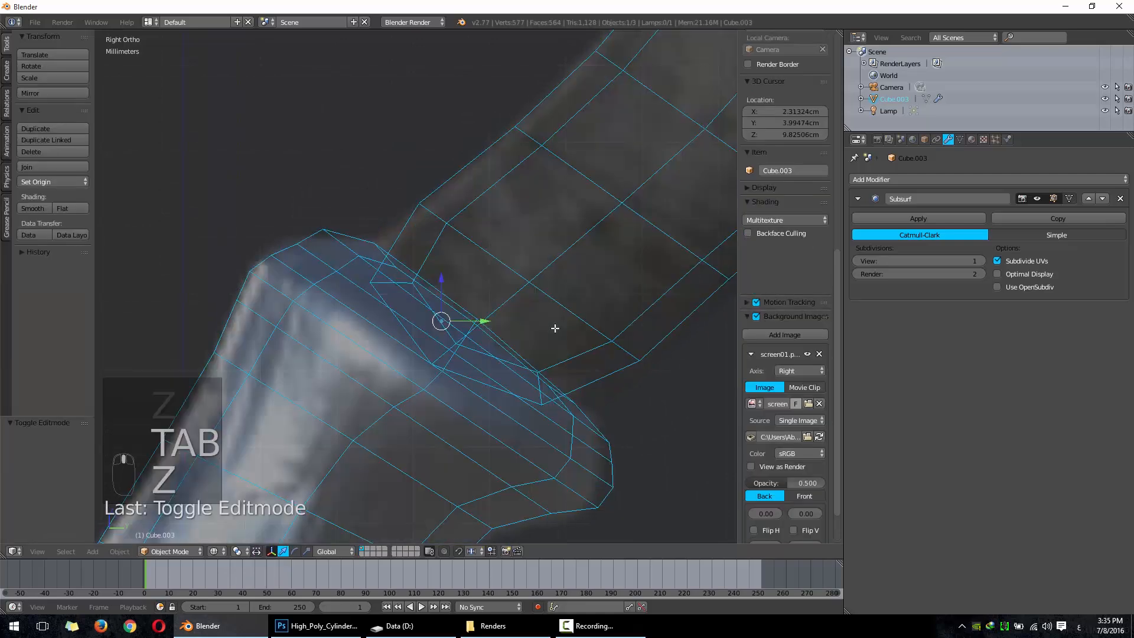
pyautogui.press('z')
pyautogui.press('z')
pyautogui.press('Tab')
# Step: Add one loop cut around the upper stem's lowest section and slide it towards the end inside the collar
pyautogui.hotkey('ctrl', 'r')
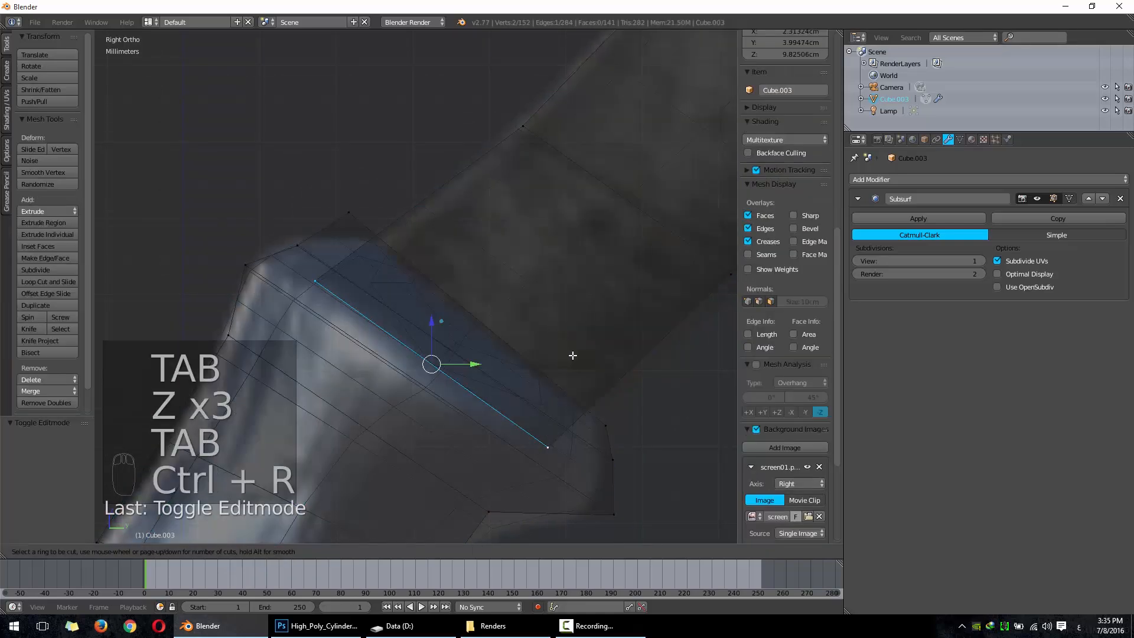
pyautogui.click(414, 218)
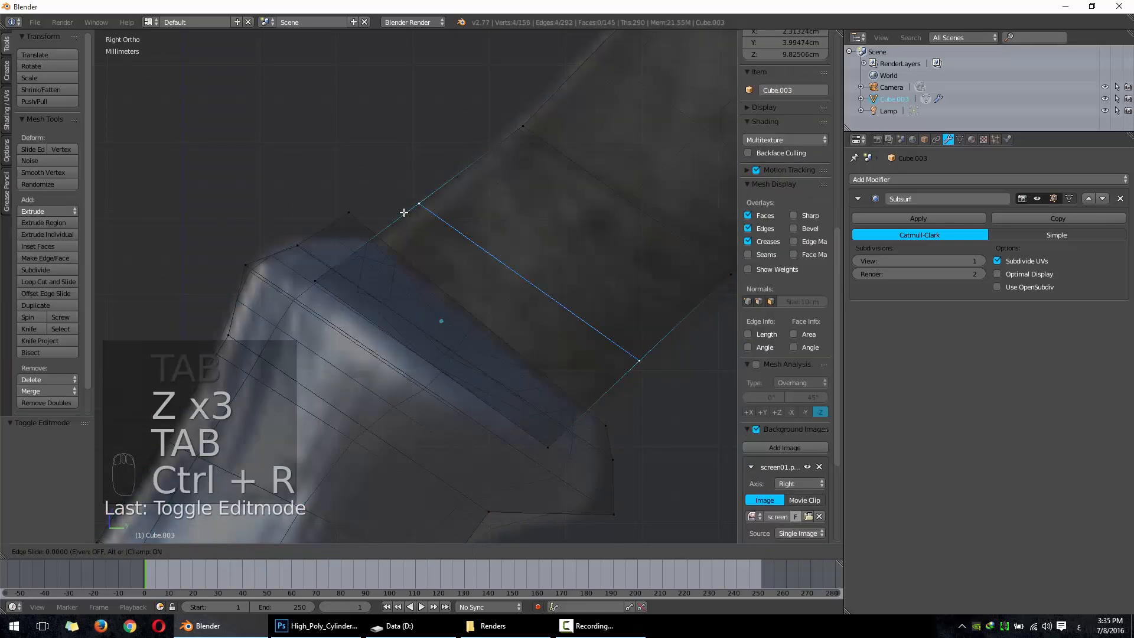
pyautogui.click(353, 271)
# Step: Add one loop cut near the curl's end where it enters the upper stem, and check the subdivided result in Object Mode
pyautogui.scroll(-9, 414, 272)
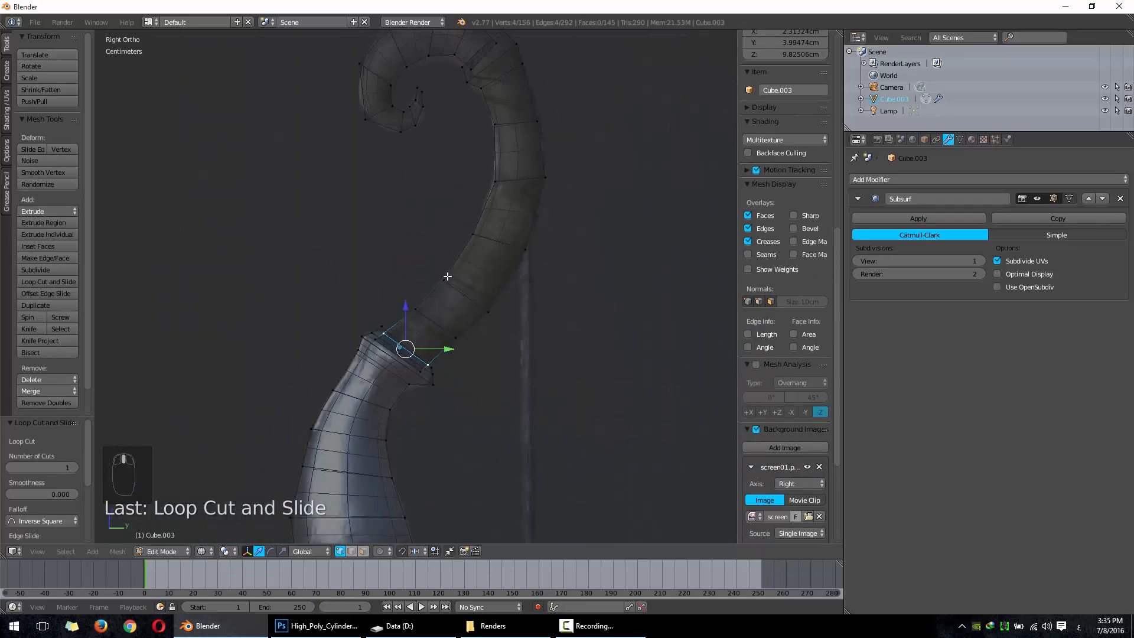
pyautogui.scroll(8, 501, 158)
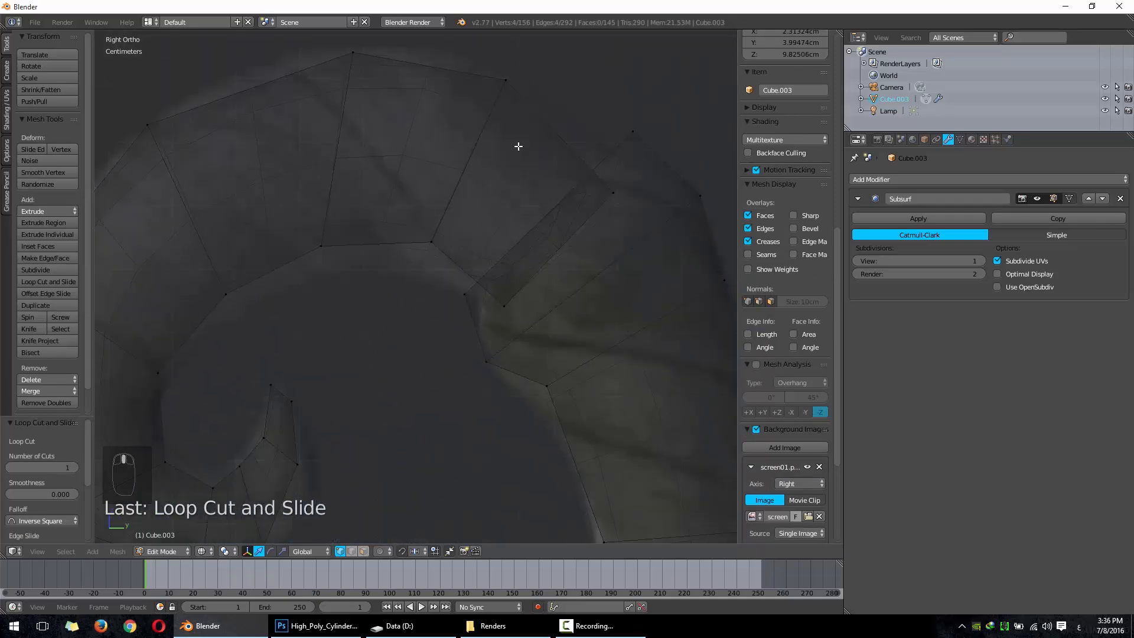
pyautogui.hotkey('ctrl', 'r')
pyautogui.click(552, 119)
pyautogui.click(597, 159)
pyautogui.scroll(-6, 524, 215)
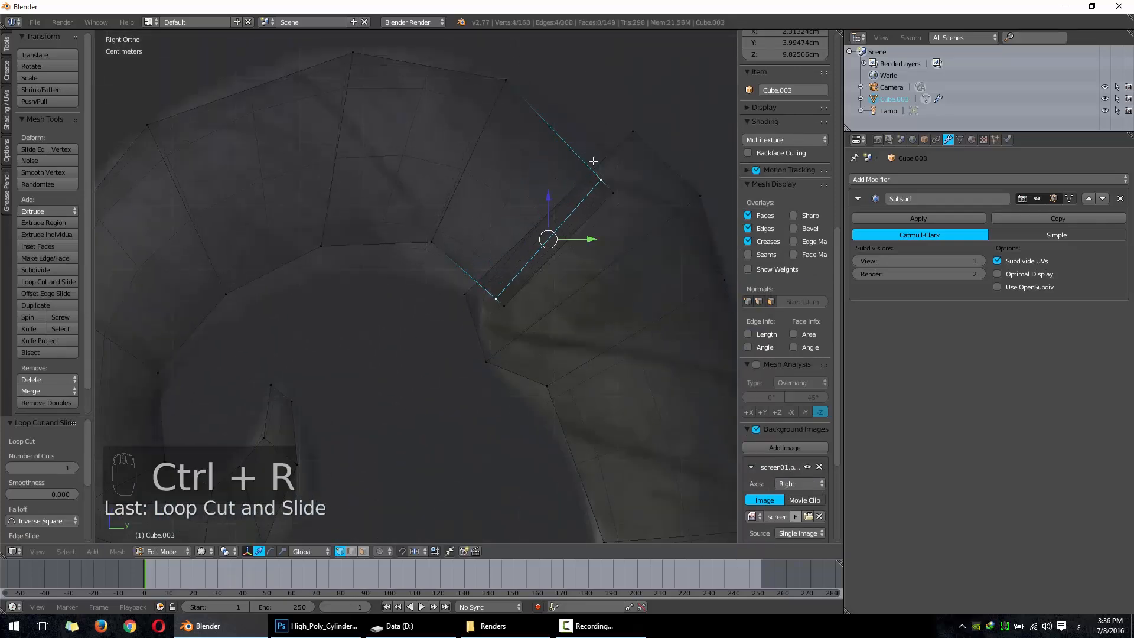
pyautogui.press('Tab')
pyautogui.scroll(-2, 505, 276)
pyautogui.scroll(8, 504, 273)
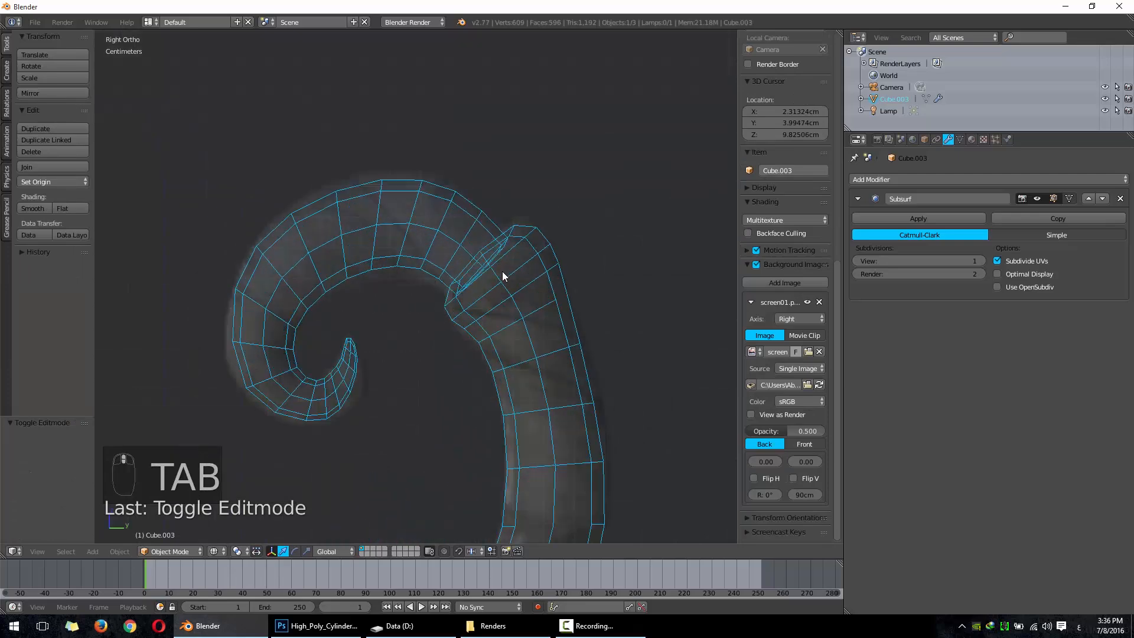
# Step: Add one supporting loop cut on the upper stem's top section and slide it close to the rim facing the curl
pyautogui.press('Tab')
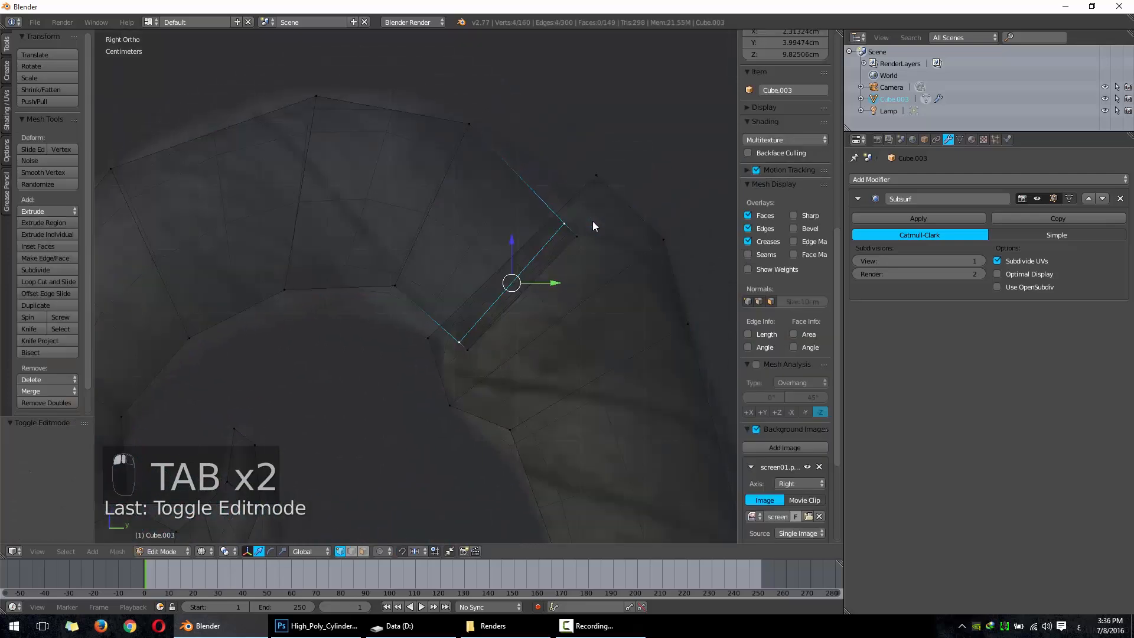
pyautogui.hotkey('ctrl', 'r')
pyautogui.click(616, 190)
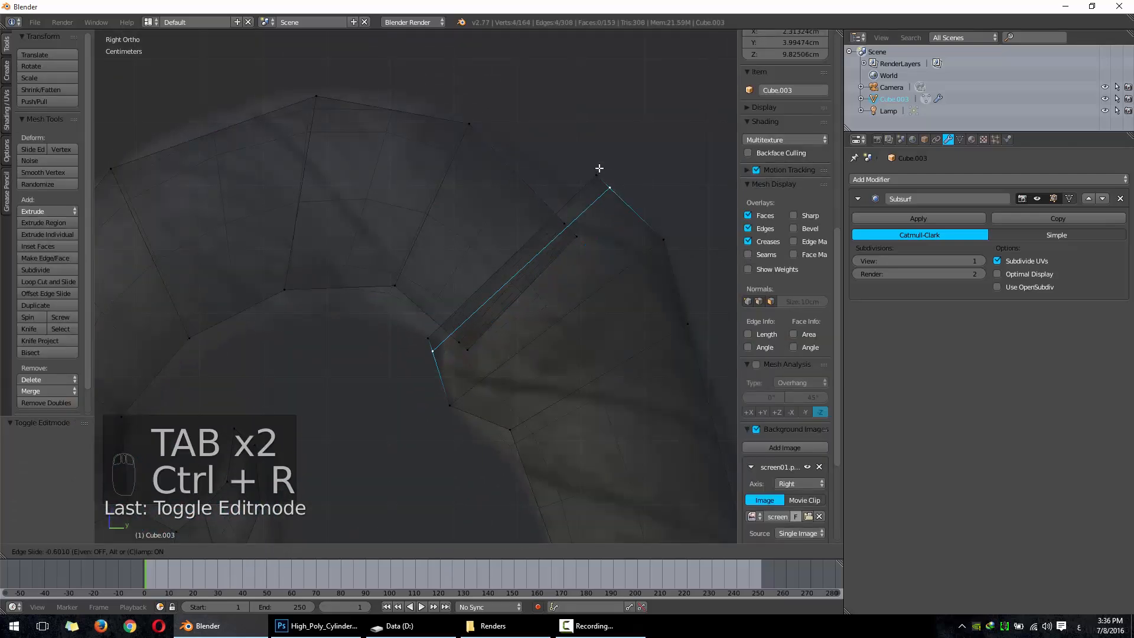
pyautogui.click(607, 183)
pyautogui.press('Tab')
pyautogui.press('z')
pyautogui.scroll(-3, 598, 232)
pyautogui.scroll(-4, 597, 231)
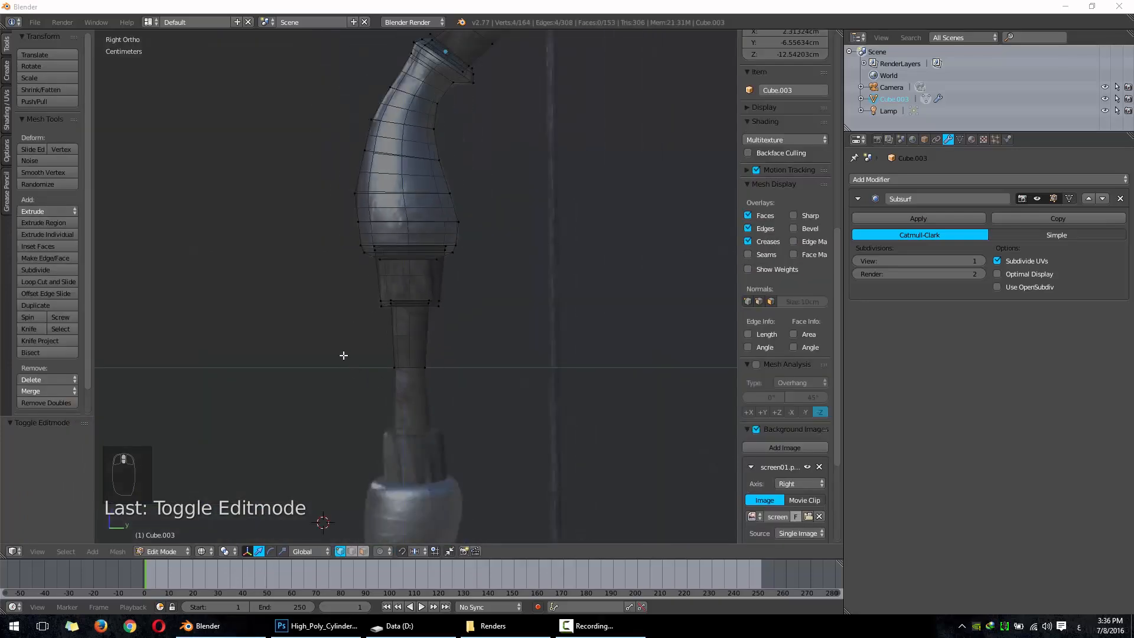
pyautogui.moveTo(344, 355); pyautogui.dragTo(353, 347)
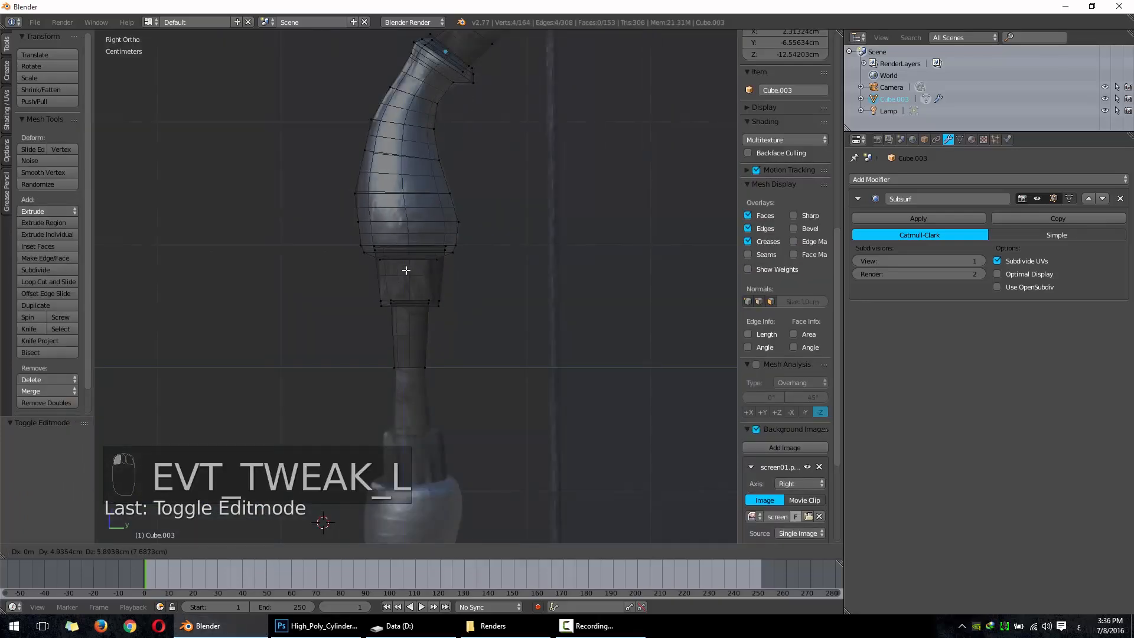
pyautogui.moveTo(406, 270); pyautogui.dragTo(417, 245)
pyautogui.press('Tab')
pyautogui.press('Tab')
# Step: Clear the selection and box-select the vertices at the lower stem's open bottom end
pyautogui.press('a')
pyautogui.press('a')
pyautogui.press('a')
pyautogui.press('a')
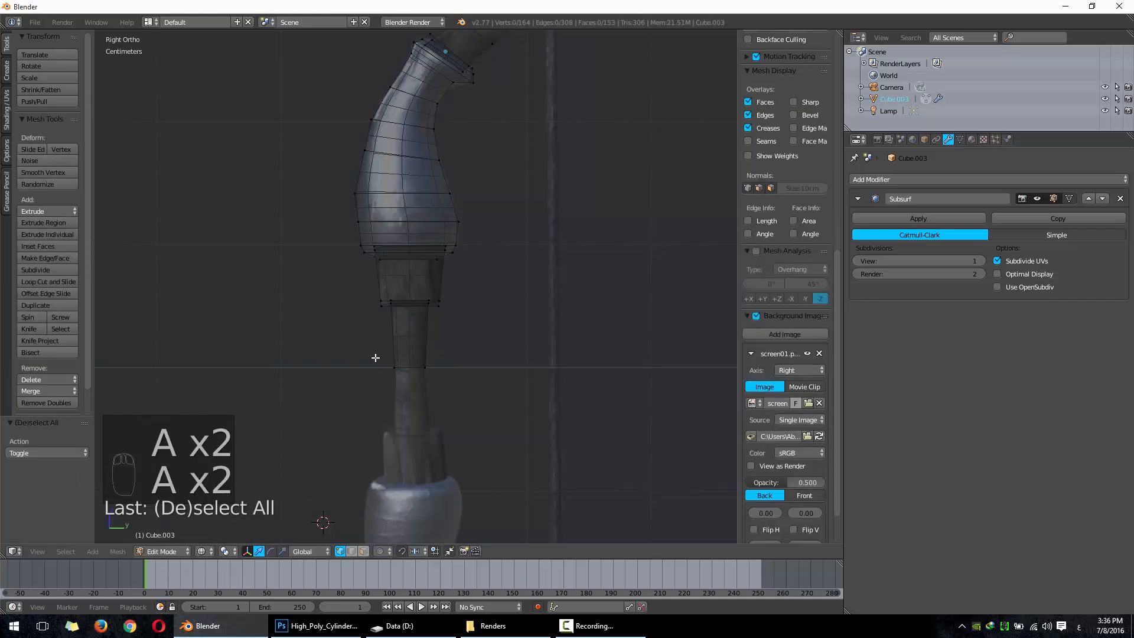
pyautogui.press('b')
pyautogui.scroll(5, 375, 359)
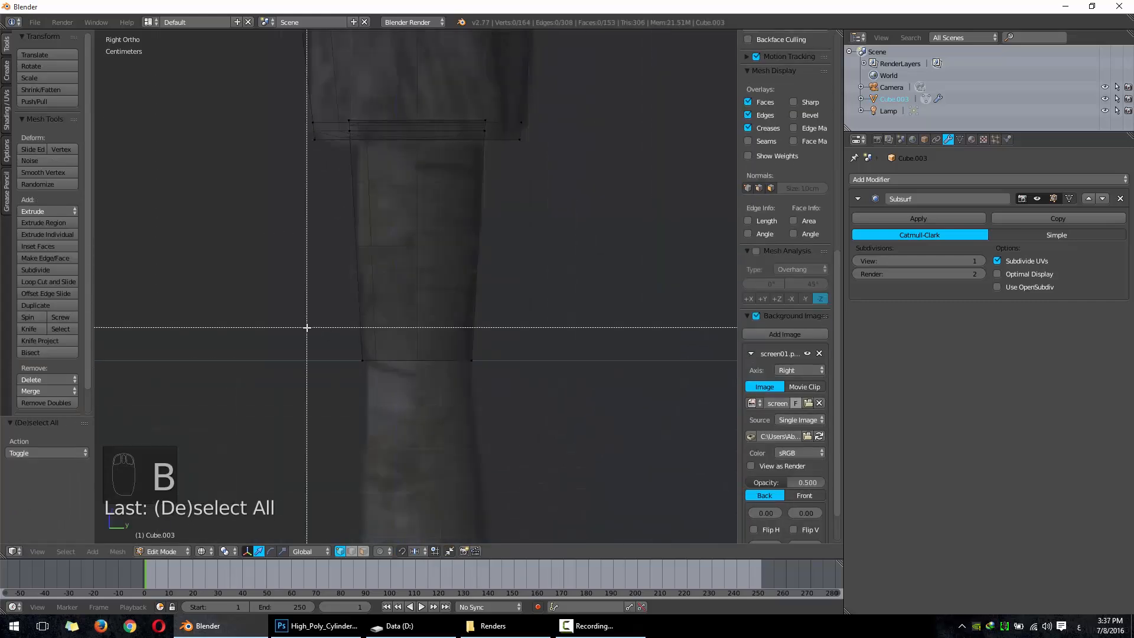
pyautogui.moveTo(307, 328); pyautogui.dragTo(538, 421)
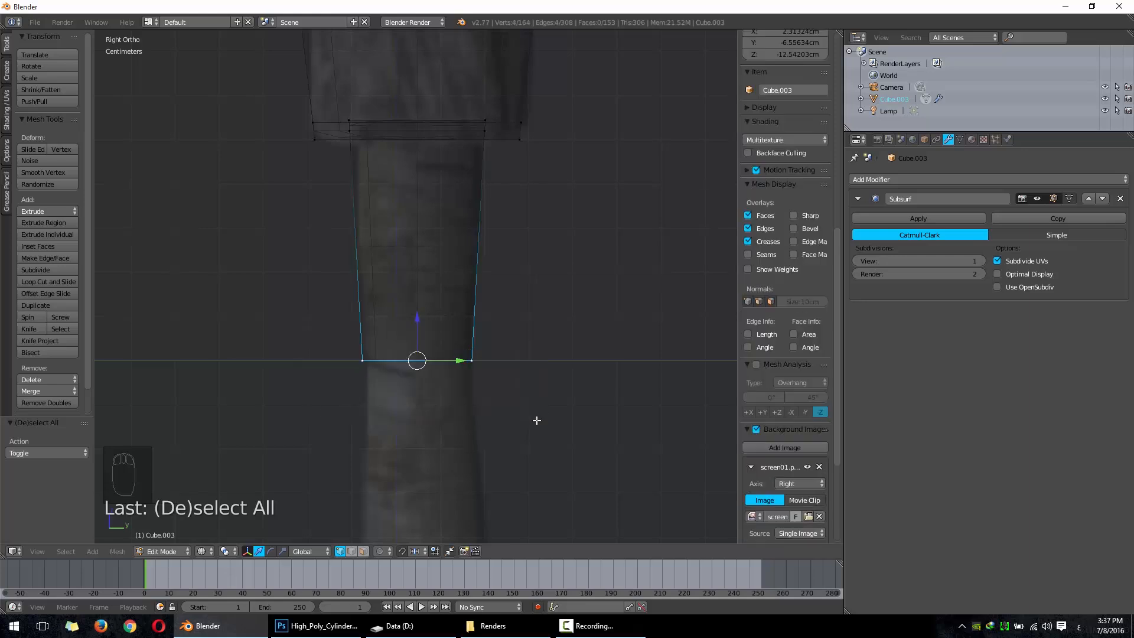
# Step: Set the pivot point to Individual Origins and snap the 3D cursor to the selected bottom vertices
pyautogui.moveTo(536, 420); pyautogui.dragTo(482, 325, button='middle')
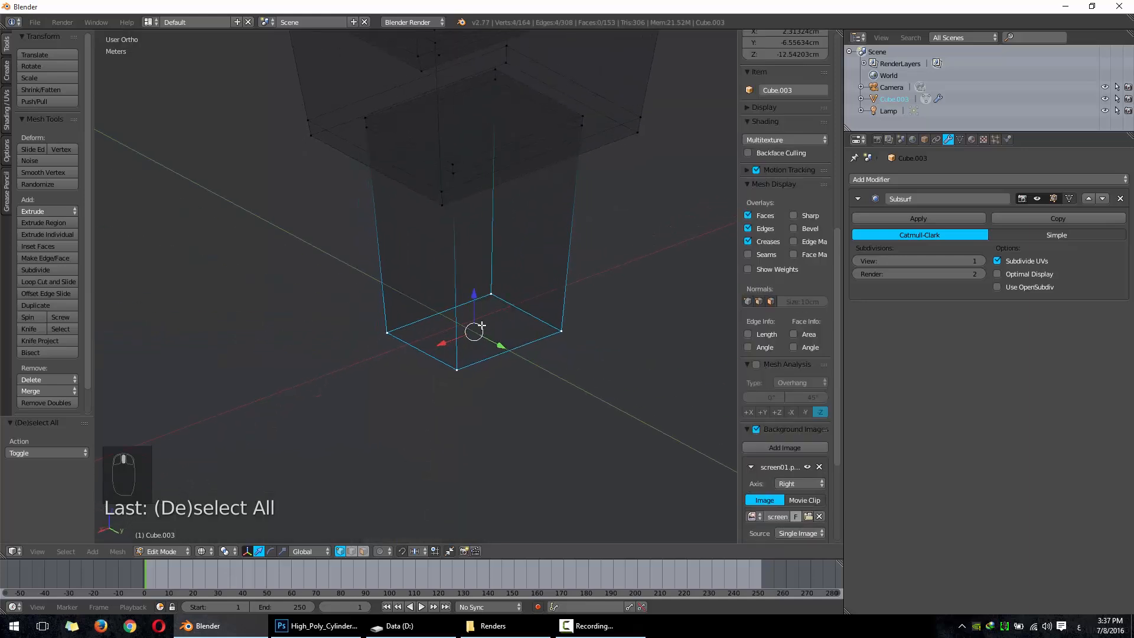
pyautogui.click(227, 551)
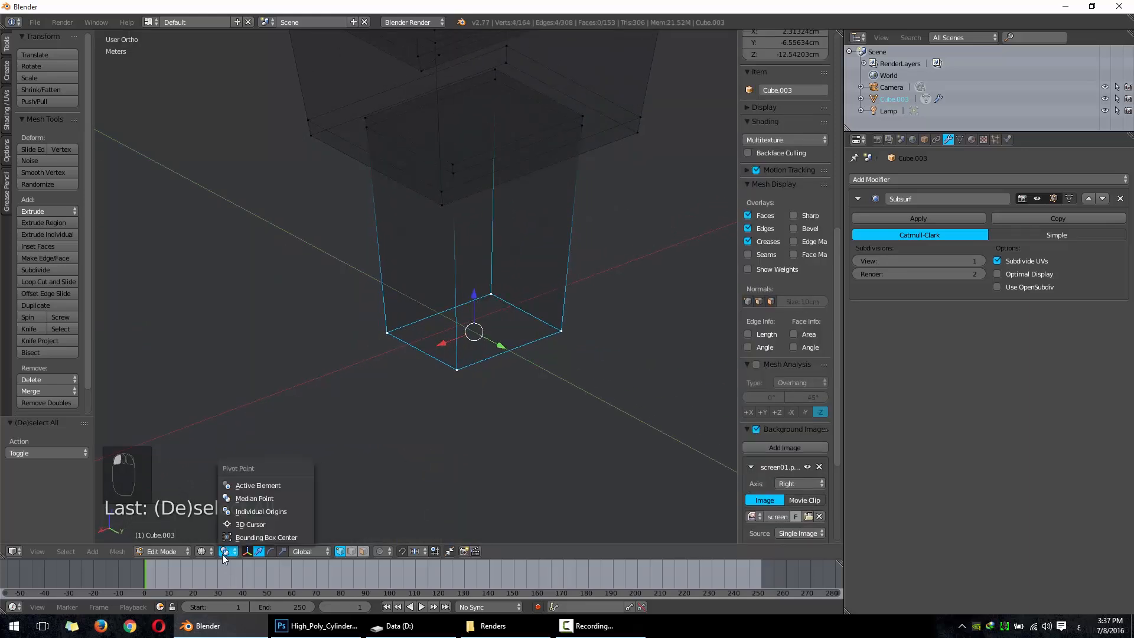
pyautogui.click(237, 511)
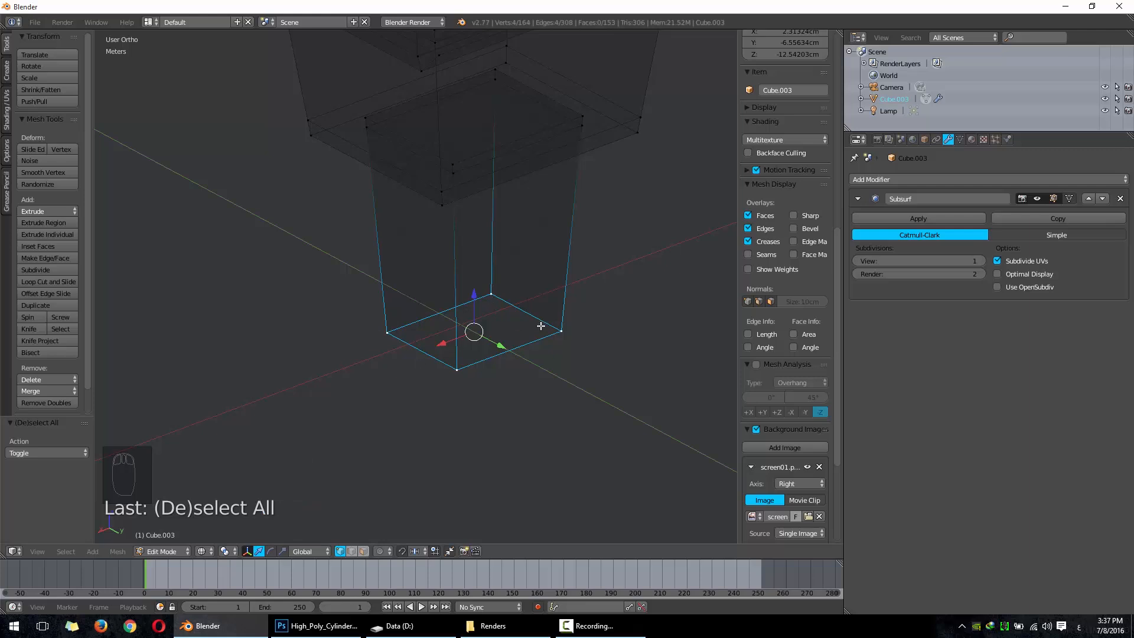
pyautogui.moveTo(454, 432); pyautogui.dragTo(440, 358, button='middle')
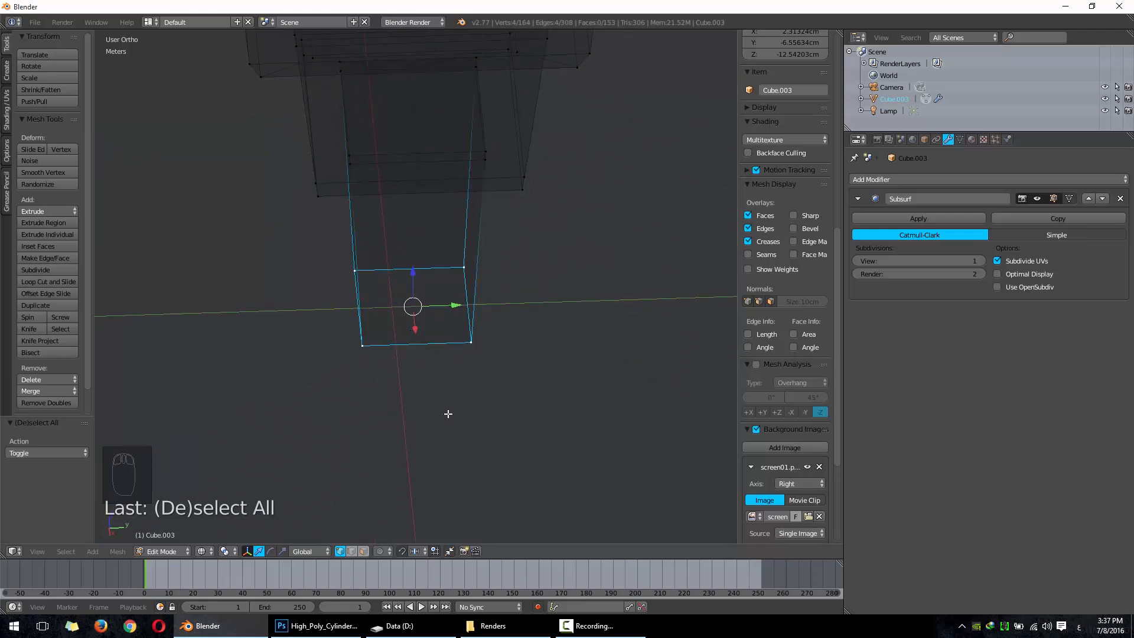
pyautogui.press('KP_3')
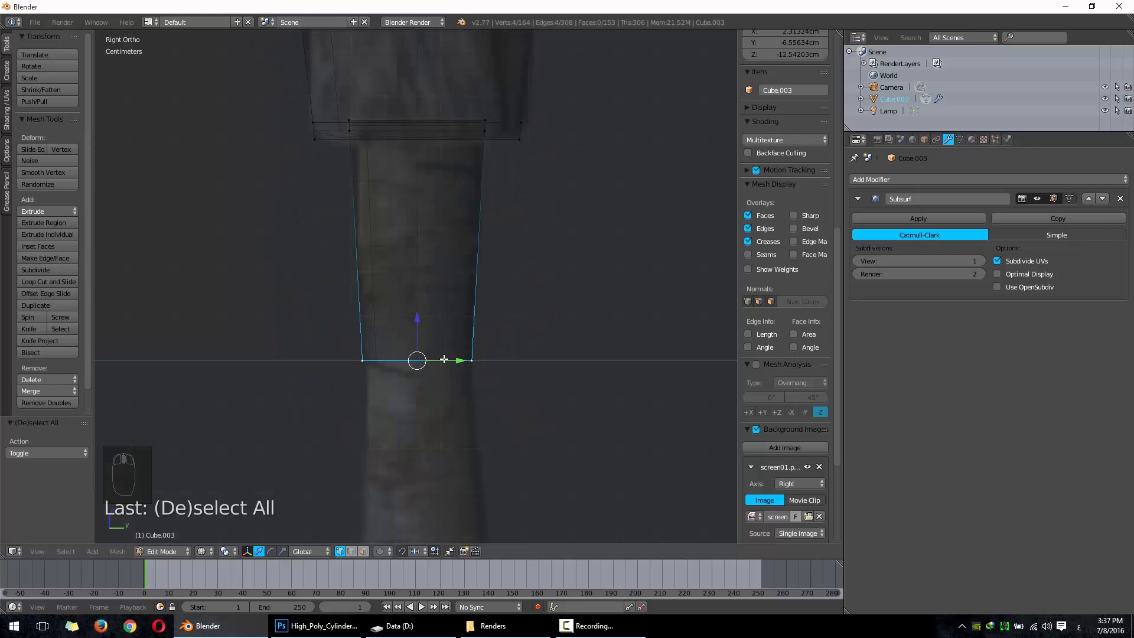
pyautogui.hotkey('shift', 's')
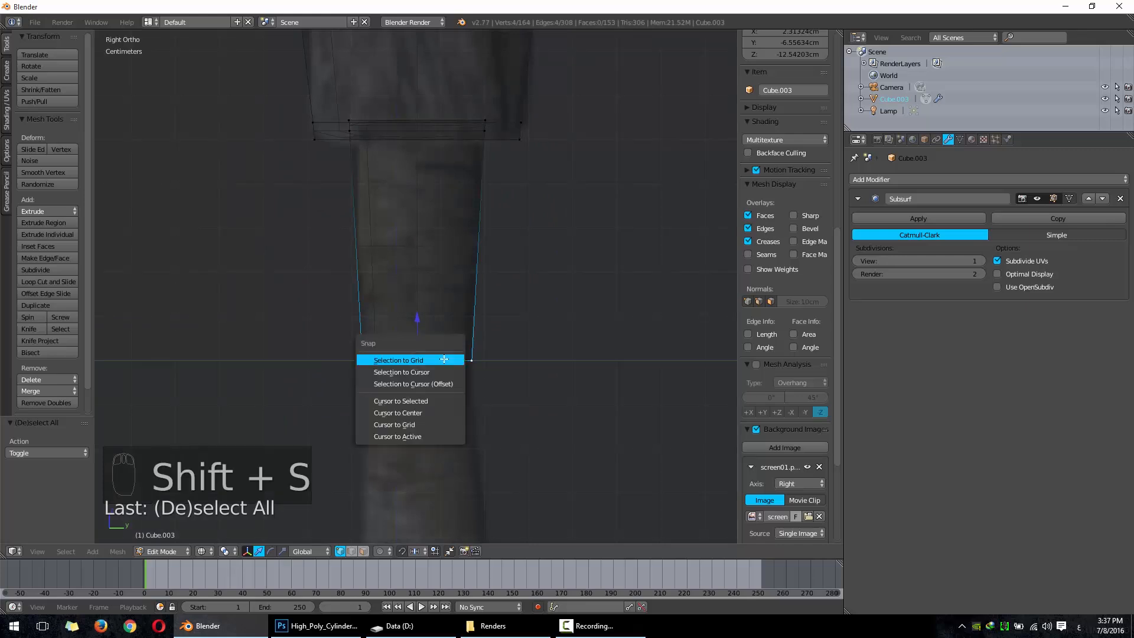
pyautogui.click(450, 393)
# Step: Set the object's origin to the 3D cursor at the stem's bottom end
pyautogui.moveTo(451, 393); pyautogui.dragTo(498, 393, button='middle')
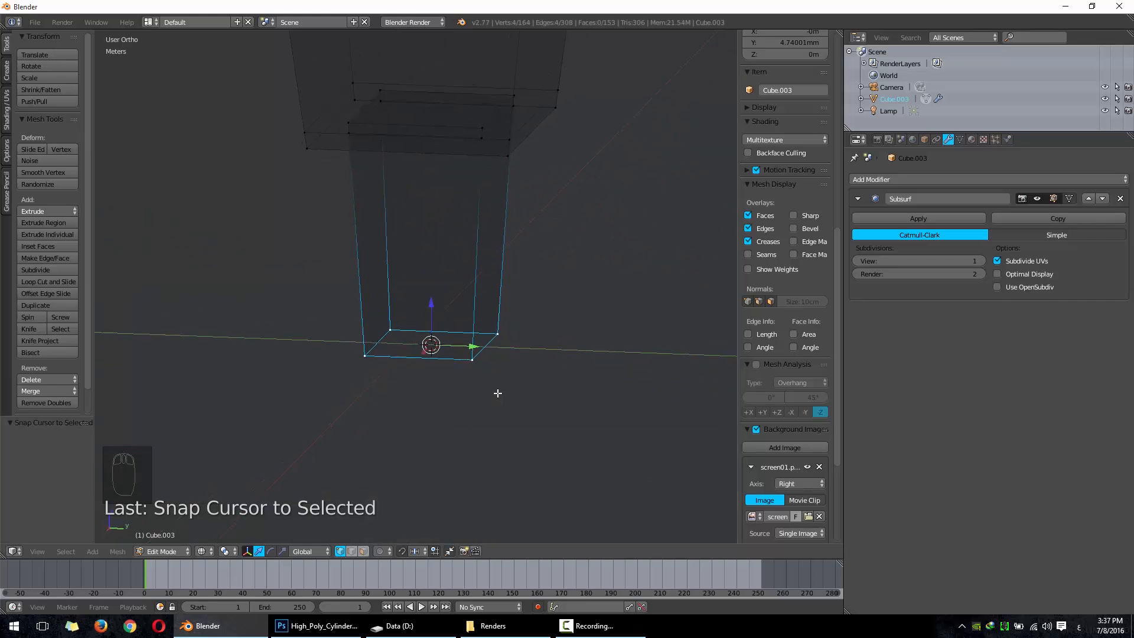
pyautogui.hotkey('ctrl', 'alt', 'shift', 'c')
pyautogui.press('Tab')
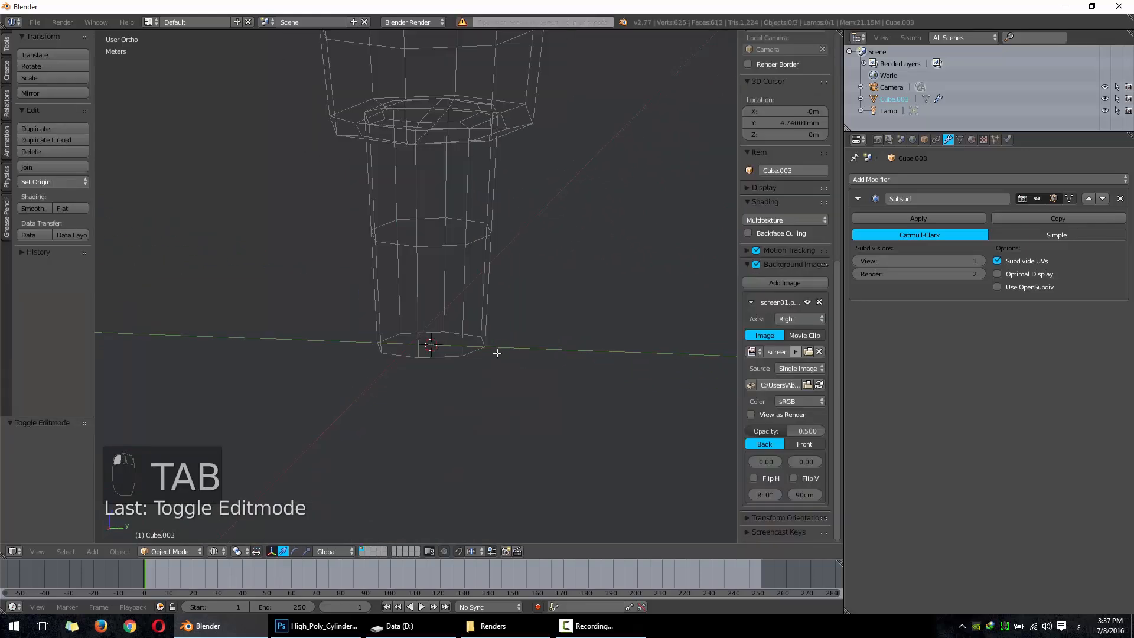
pyautogui.hotkey('ctrl', 'alt', 'shift', 'c')
pyautogui.click(498, 352)
pyautogui.press('Tab')
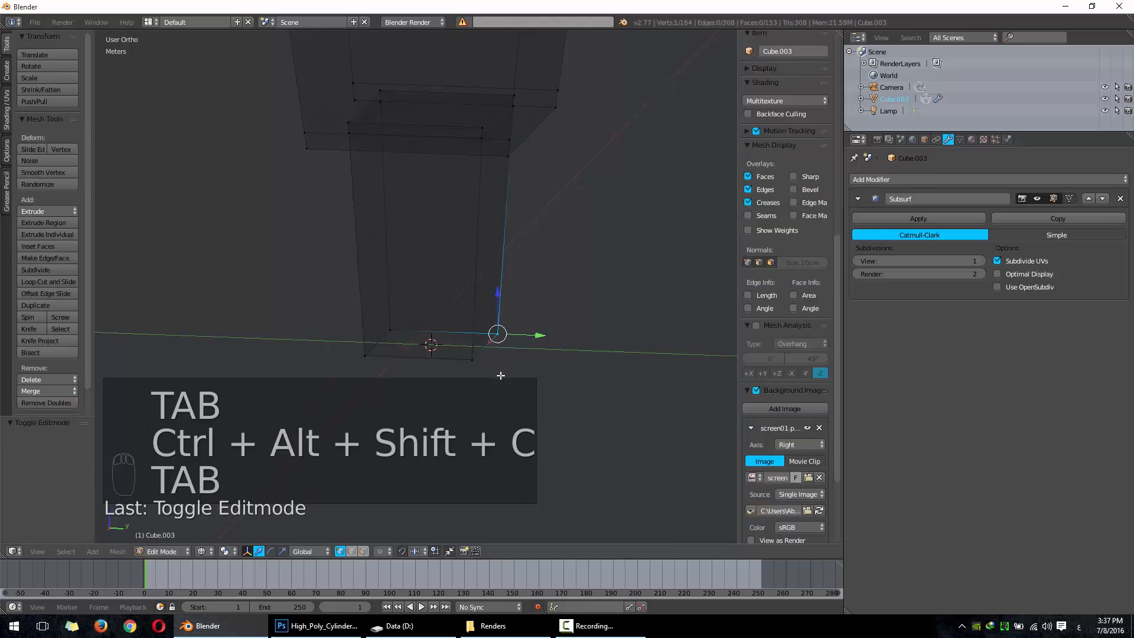
pyautogui.hotkey('ctrl', 'z')
pyautogui.press('Tab')
pyautogui.press('Tab')
pyautogui.press('r')
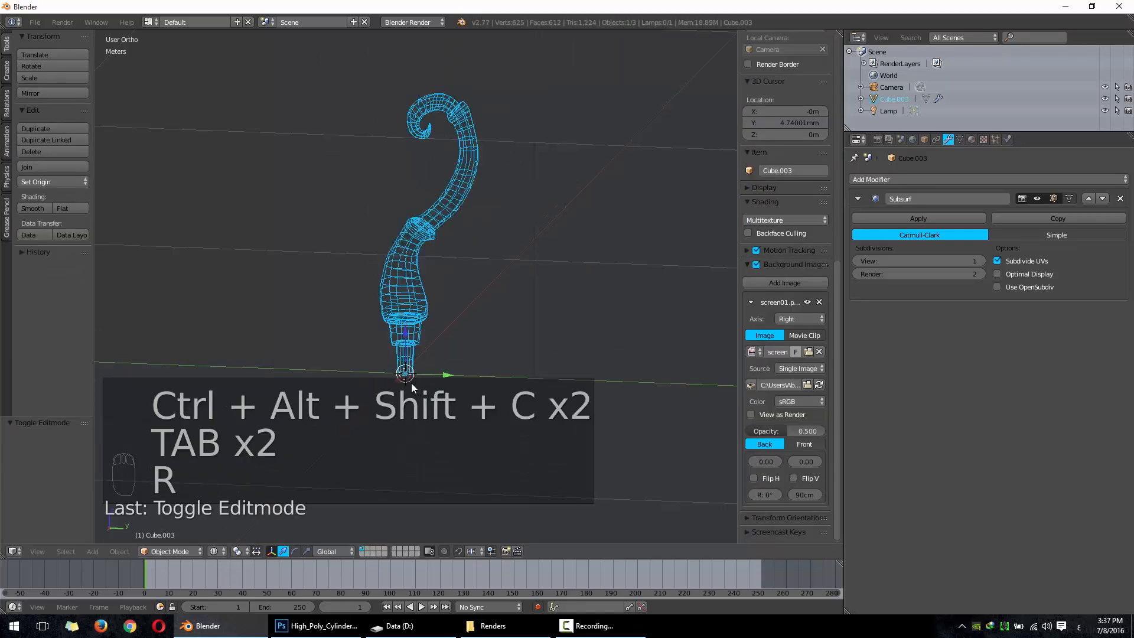
pyautogui.click(562, 629)
pyautogui.click(564, 628)
# Step: Duplicate the modelled half in the right view and rotate the copy 180° about its origin
pyautogui.press('KP_3')
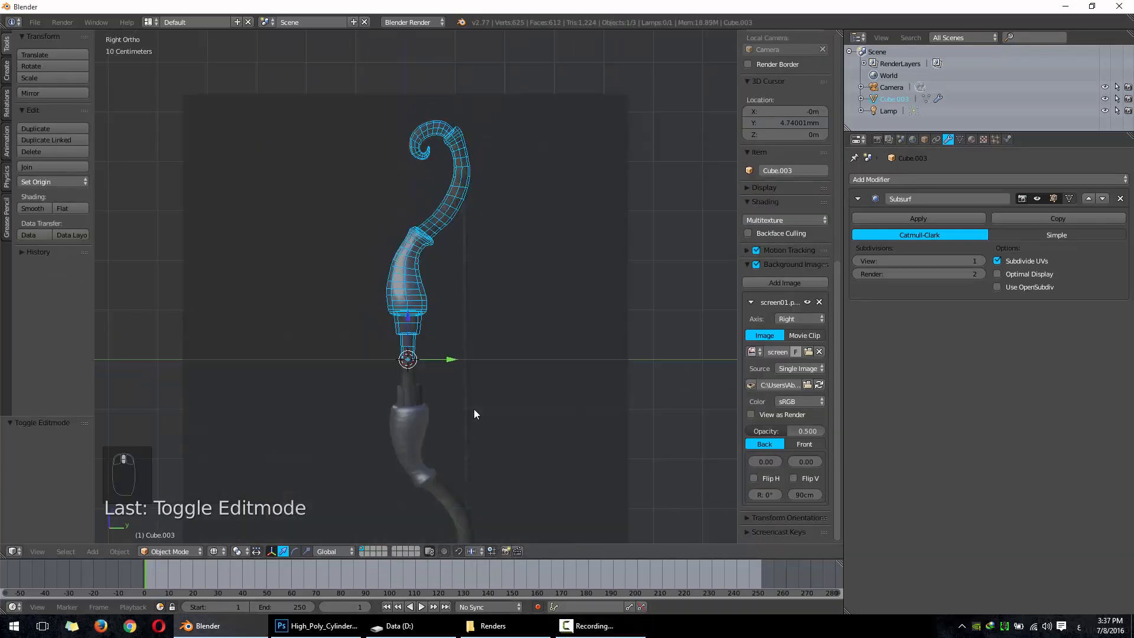
pyautogui.scroll(5, 472, 366)
pyautogui.scroll(-4, 458, 343)
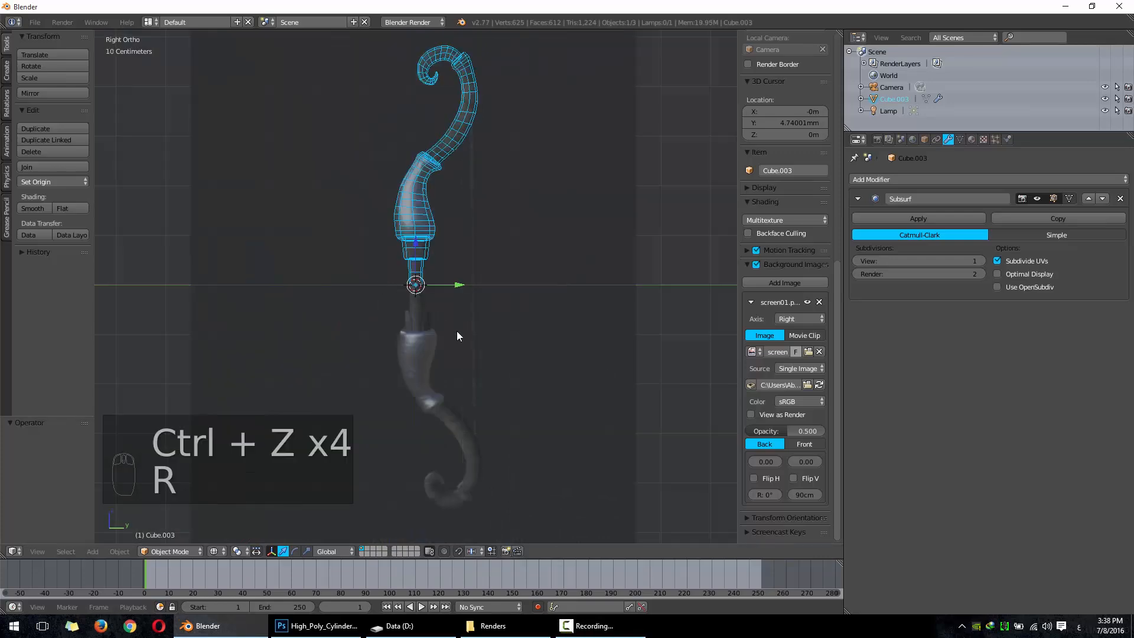
pyautogui.hotkey('shift', 'd')
pyautogui.press('r')
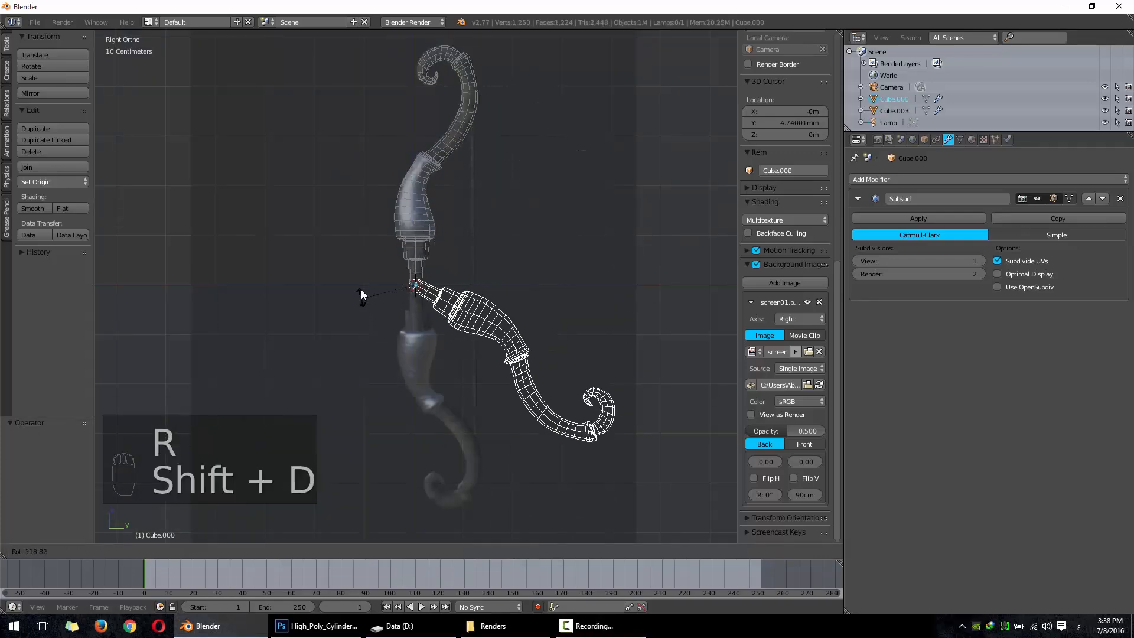
pyautogui.click(384, 250)
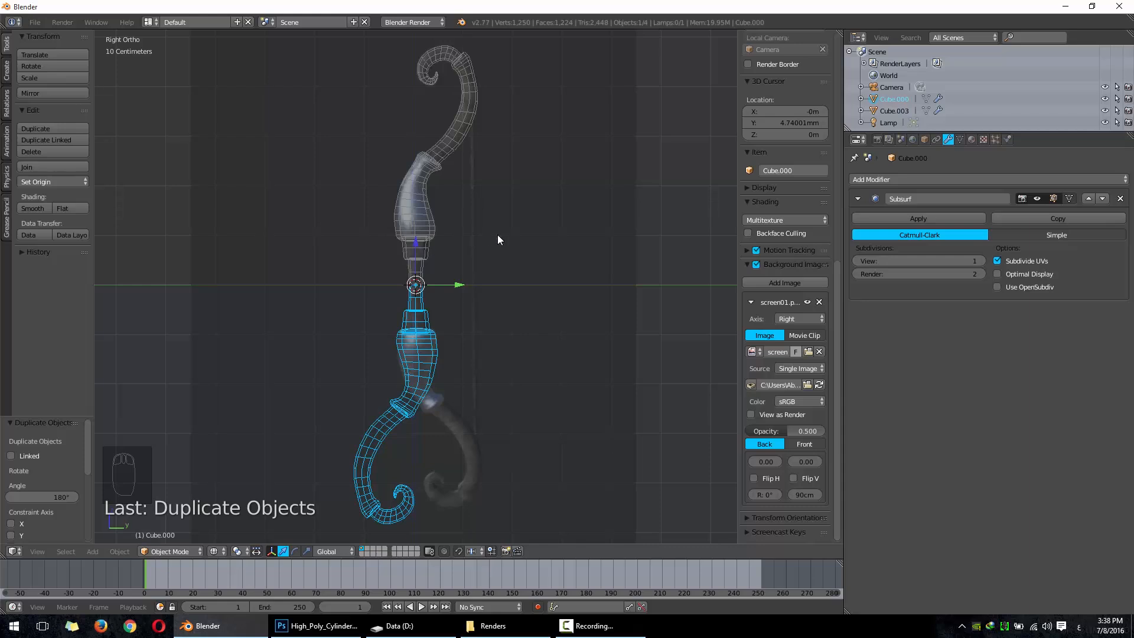
# Step: Rotate the duplicated lower half 180° about the global Z axis to match the reference image
pyautogui.press('r')
pyautogui.press('z')
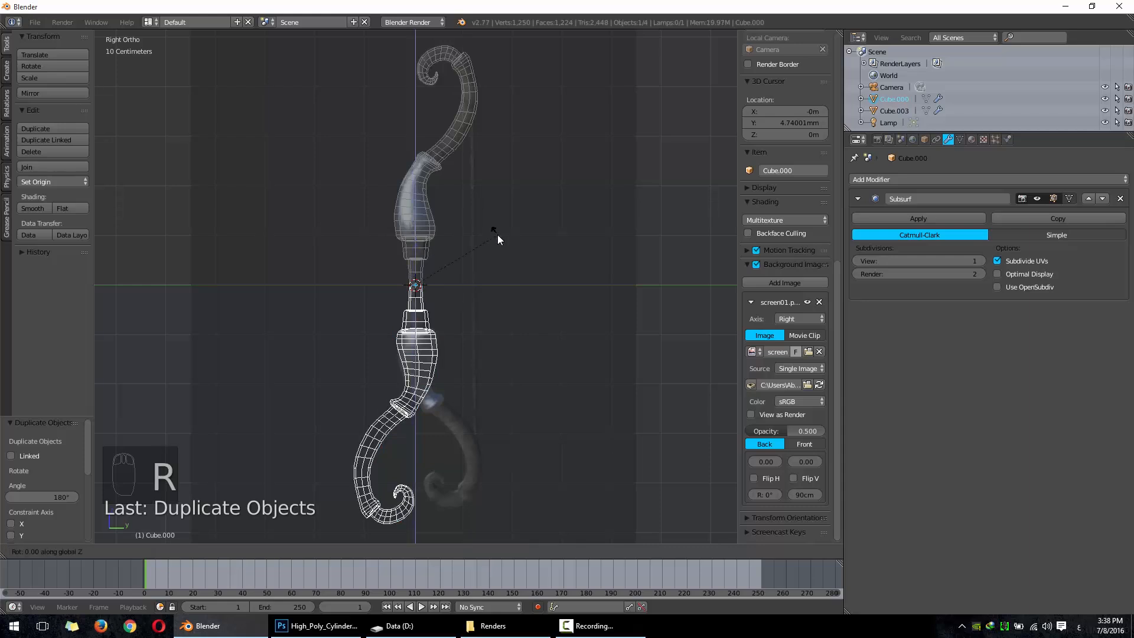
pyautogui.write('180')
pyautogui.press('Return')
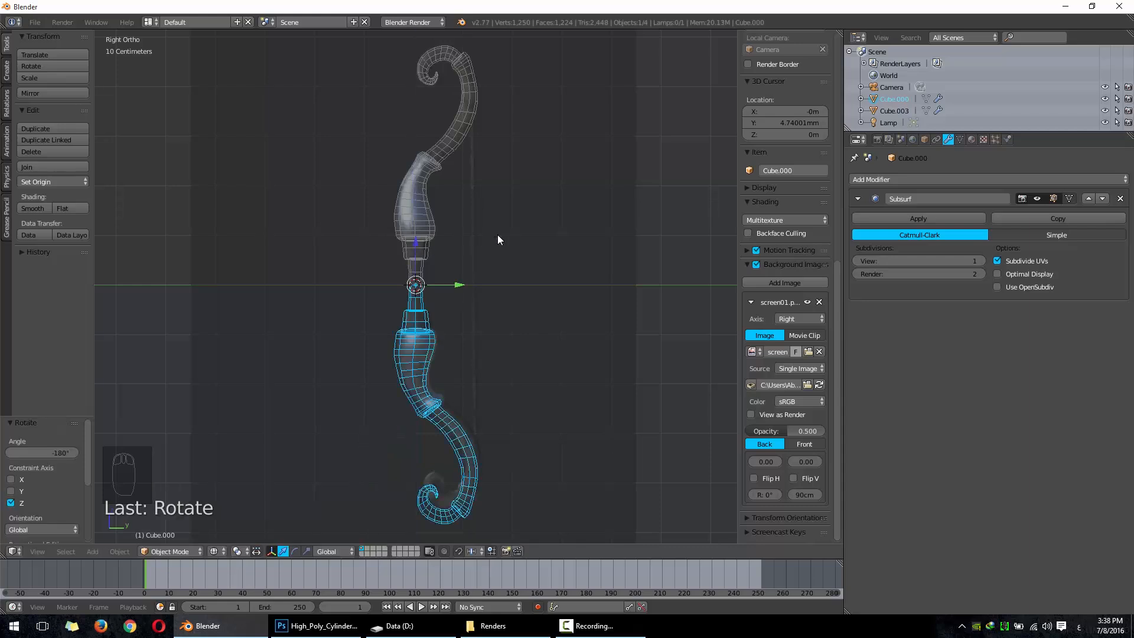
# Step: Select both the upper and lower halves and join them into one object
pyautogui.scroll(10, 428, 286)
pyautogui.rightClick(449, 252)
pyautogui.press('Tab')
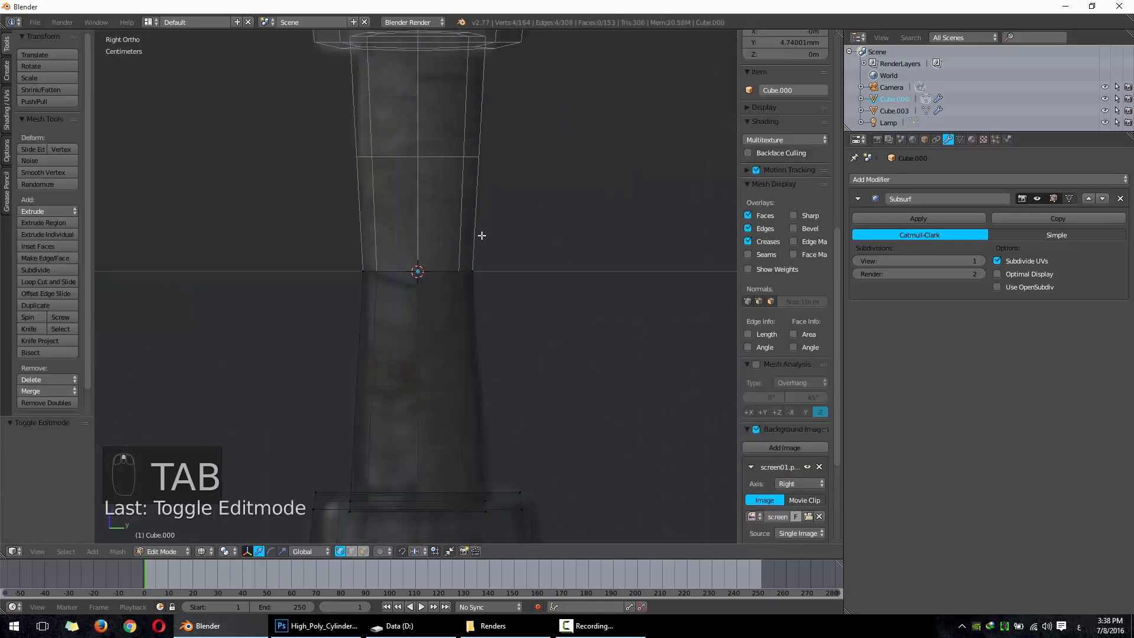
pyautogui.press('Tab')
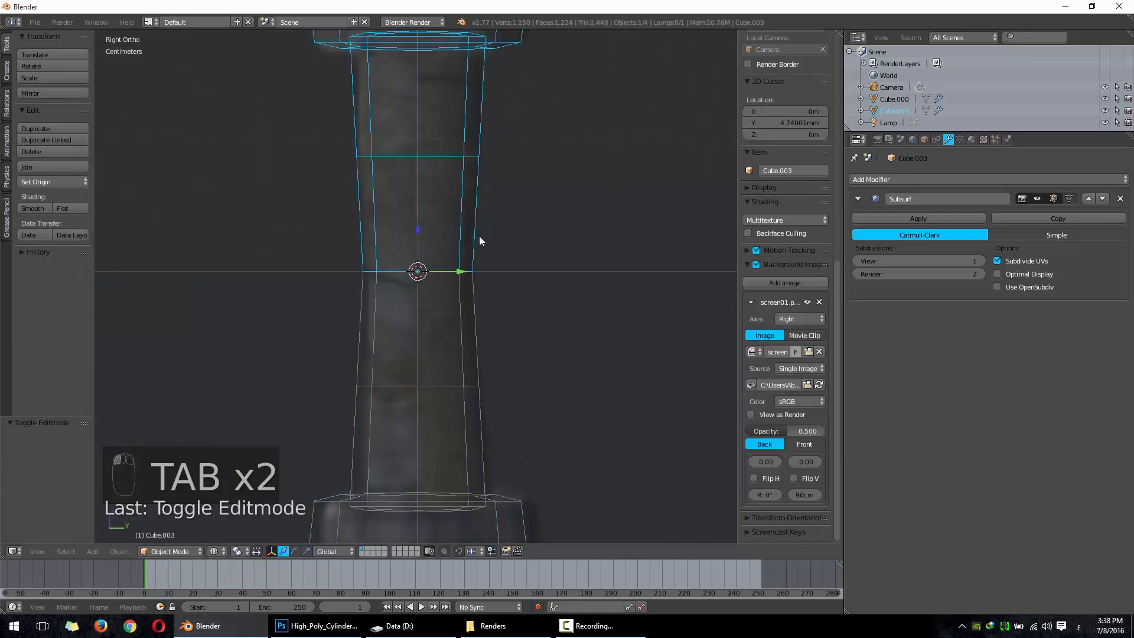
pyautogui.keyDown('shift'); pyautogui.rightClick(477, 303); pyautogui.keyUp('shift')
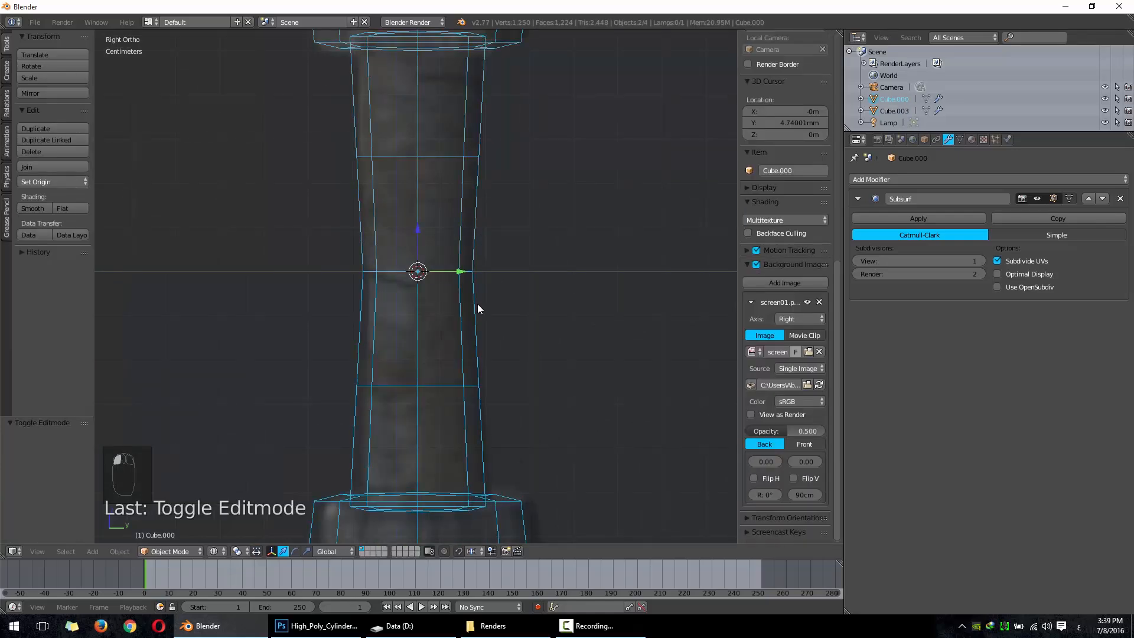
pyautogui.hotkey('ctrl', 'j')
# Step: Select the middle edge loop where the two halves meet in edit mode and scale it up by about 1.27
pyautogui.press('Tab')
pyautogui.press('a')
pyautogui.press('a')
pyautogui.press('b')
pyautogui.moveTo(341, 260); pyautogui.dragTo(576, 323)
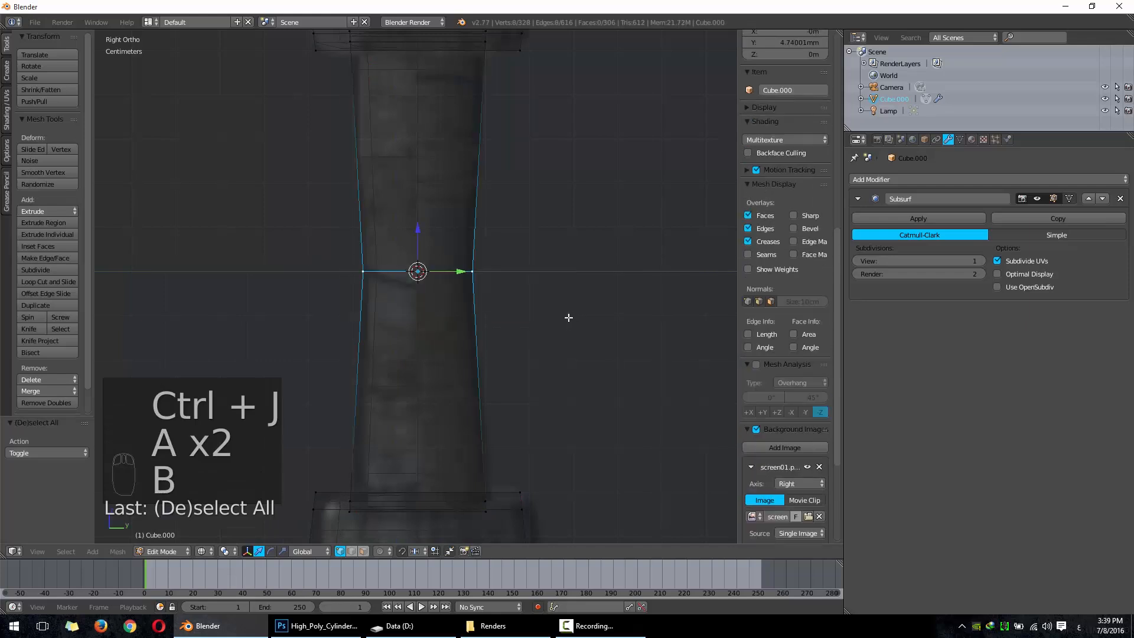
pyautogui.scroll(3, 526, 305)
pyautogui.press('g')
pyautogui.press('a')
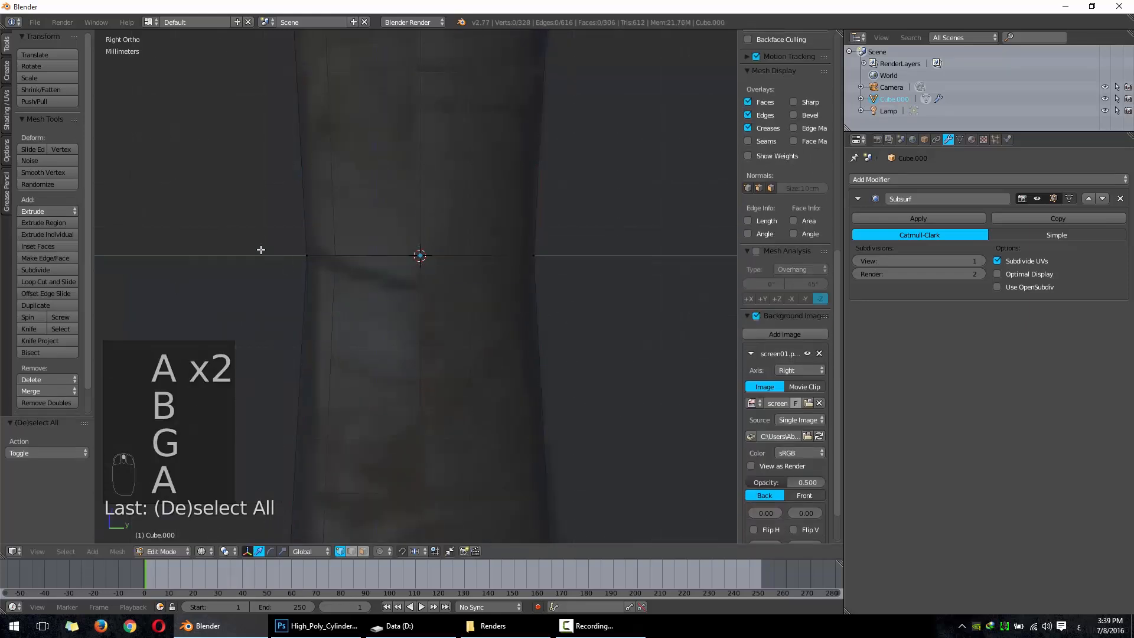
pyautogui.press('b')
pyautogui.moveTo(252, 238); pyautogui.dragTo(678, 309)
pyautogui.press('s')
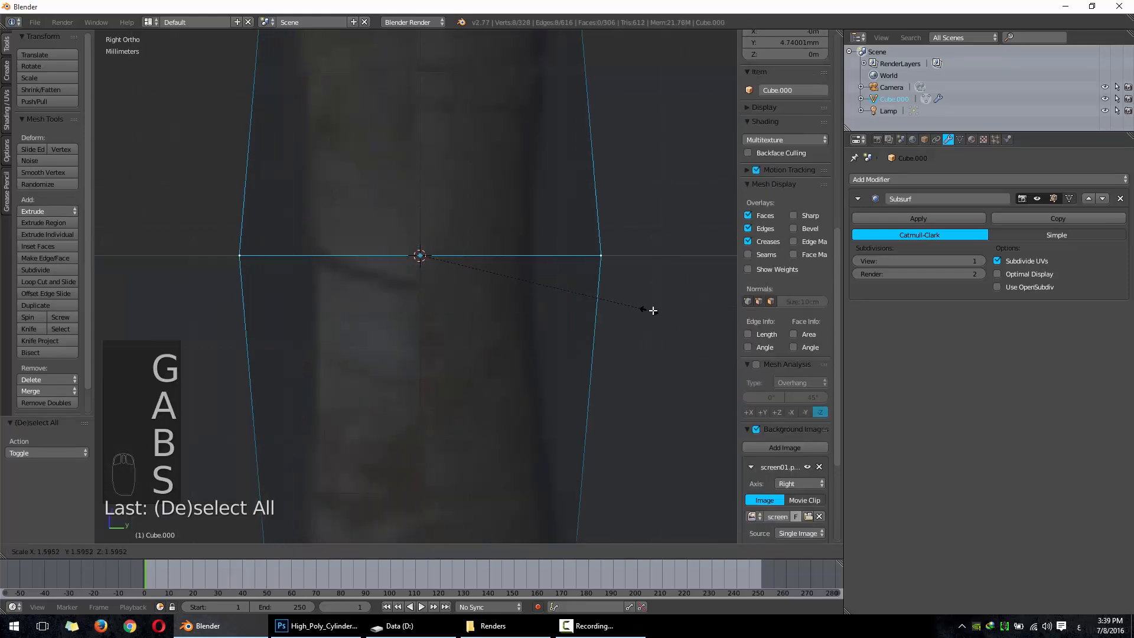
pyautogui.click(602, 304)
# Step: Switch to solid shading, scale the grip's middle loop by about 0.84, and return to object mode
pyautogui.press('z')
pyautogui.scroll(-4, 600, 304)
pyautogui.scroll(-3, 600, 306)
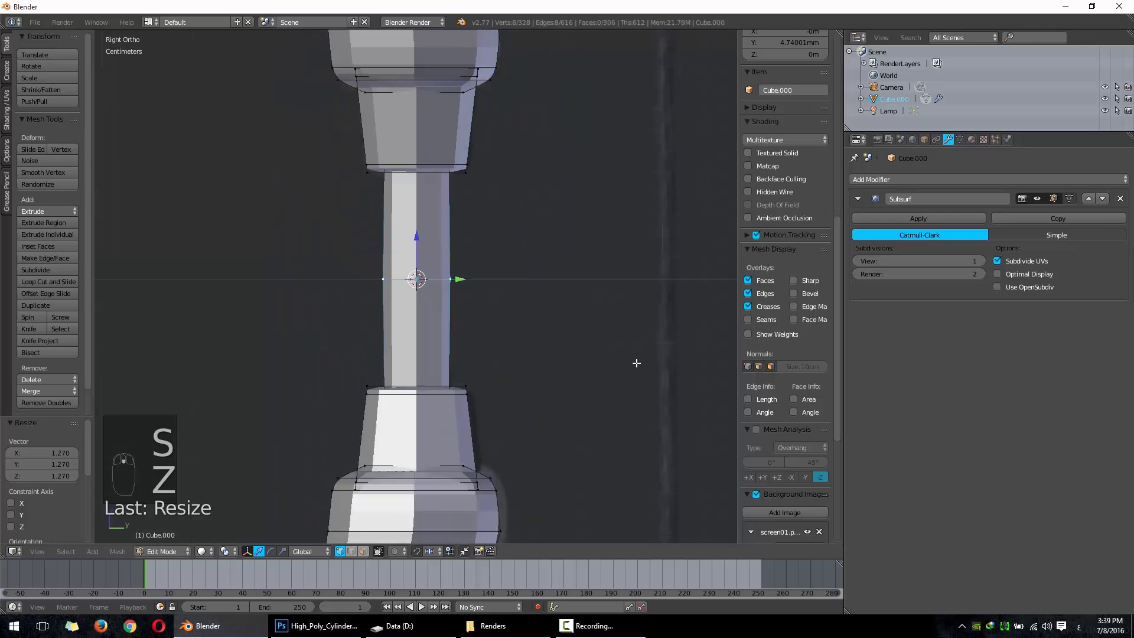
pyautogui.press('s')
pyautogui.click(602, 348)
pyautogui.scroll(-4, 601, 348)
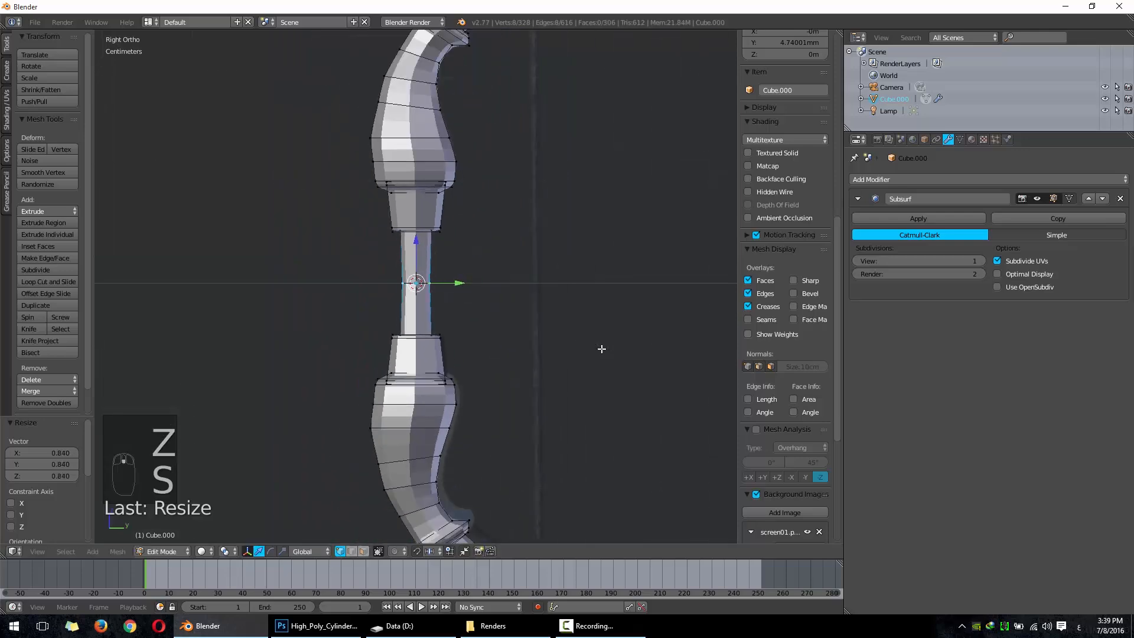
pyautogui.scroll(-3, 602, 324)
pyautogui.press('Tab')
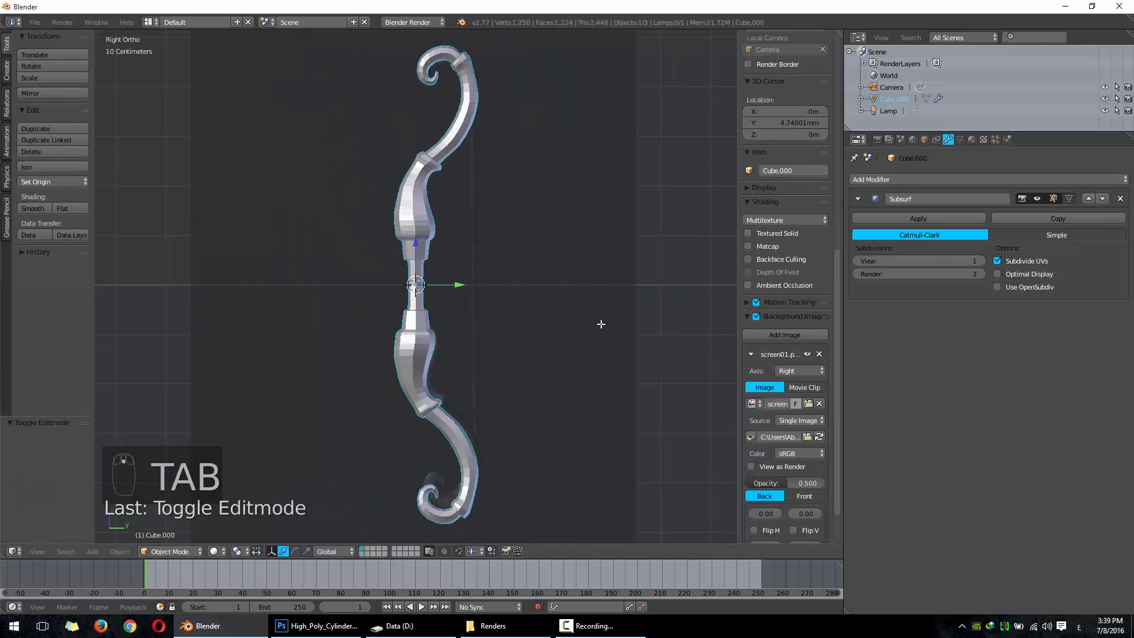
# Step: Examine the joined bow's shape from an angled view and the right view, checking the grip and both limbs
pyautogui.moveTo(601, 321); pyautogui.dragTo(661, 360, button='middle')
pyautogui.press('KP_3')
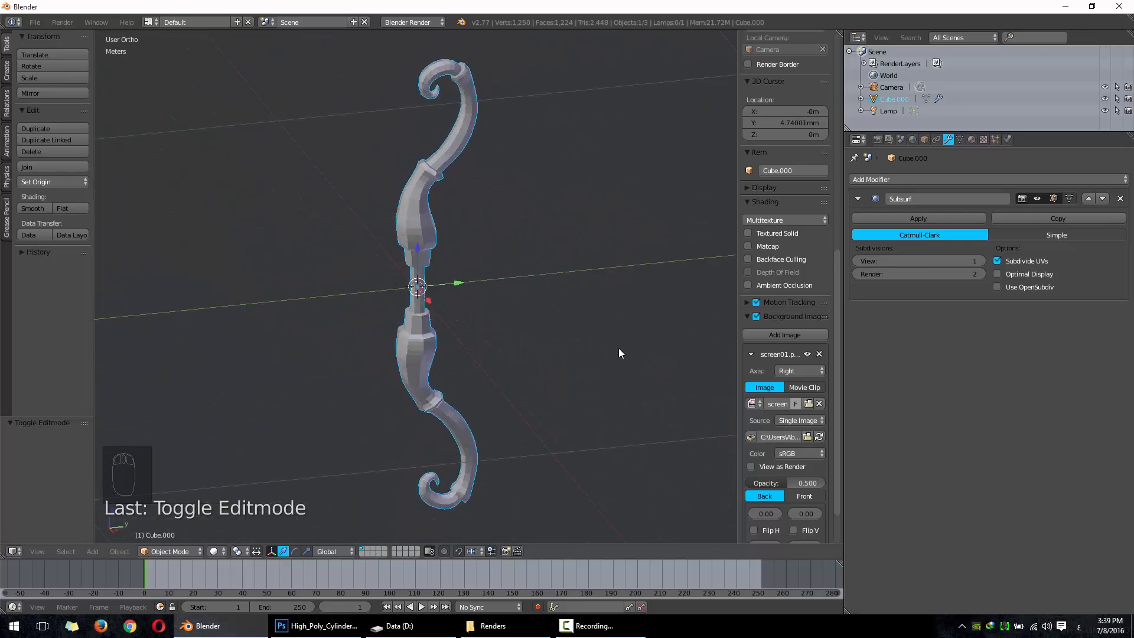
pyautogui.scroll(6, 480, 126)
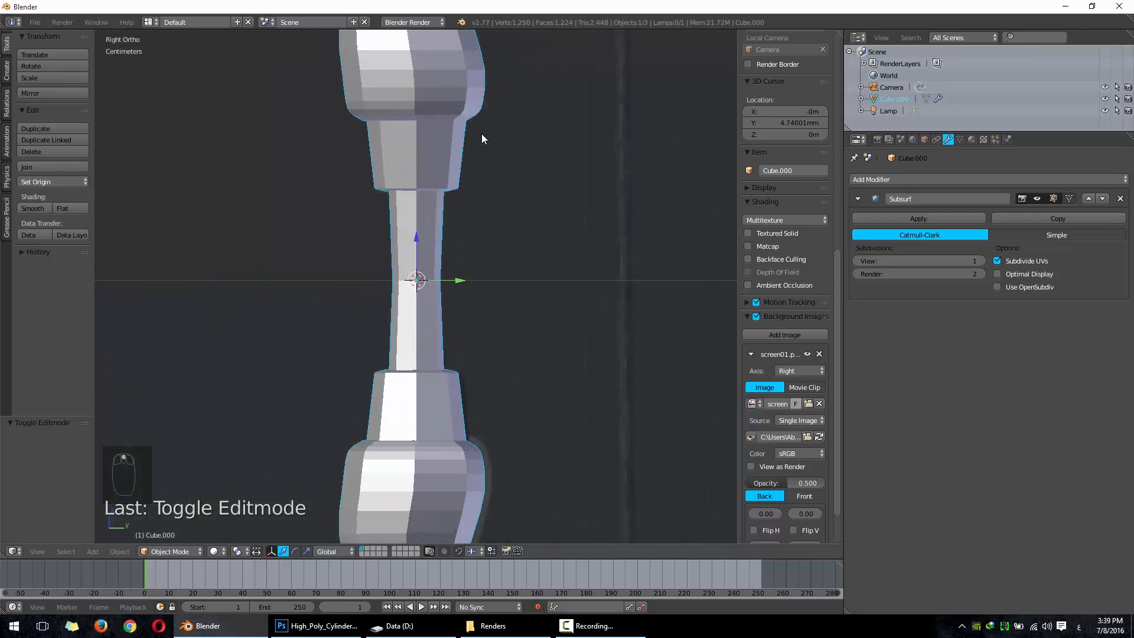
pyautogui.scroll(-4, 480, 181)
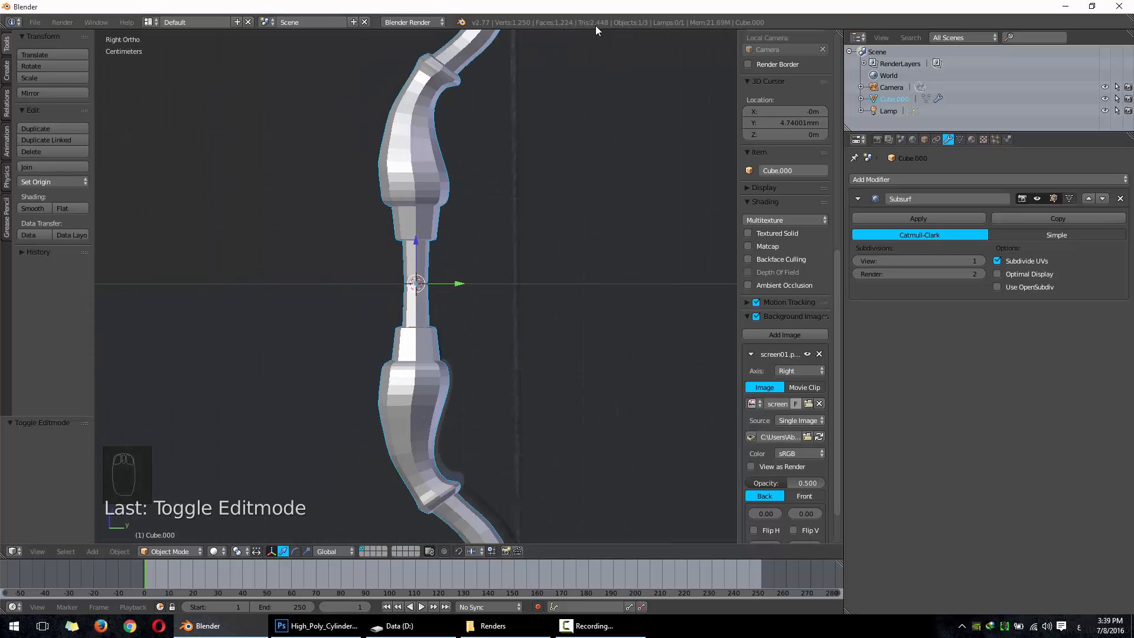
pyautogui.scroll(-5, 525, 127)
pyautogui.scroll(6, 460, 289)
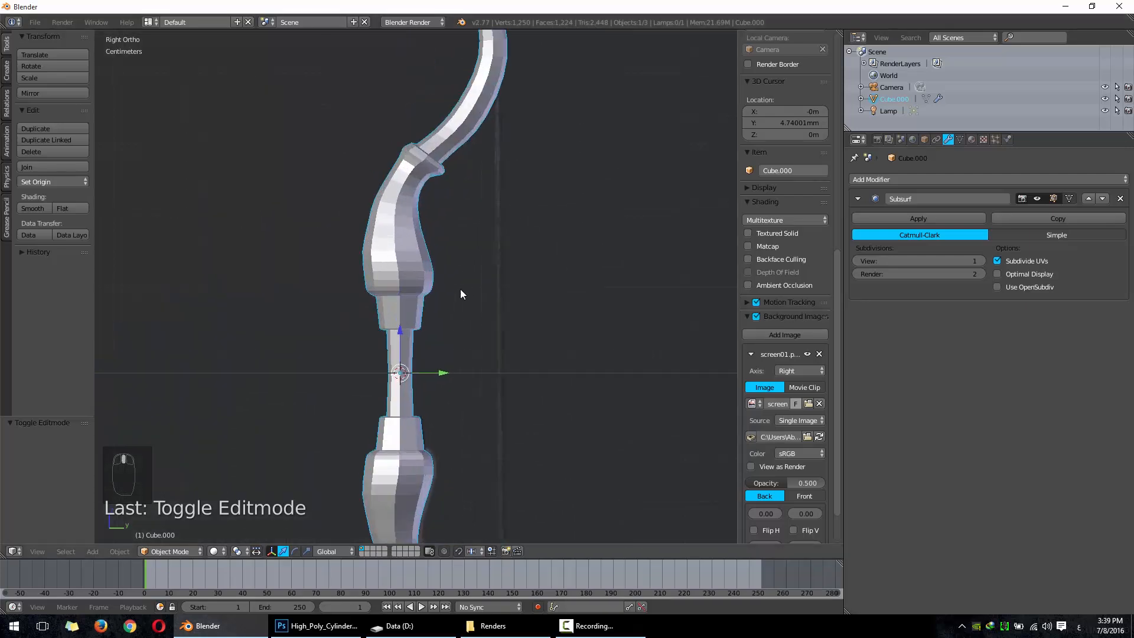
pyautogui.press('Tab')
pyautogui.scroll(-2, 464, 225)
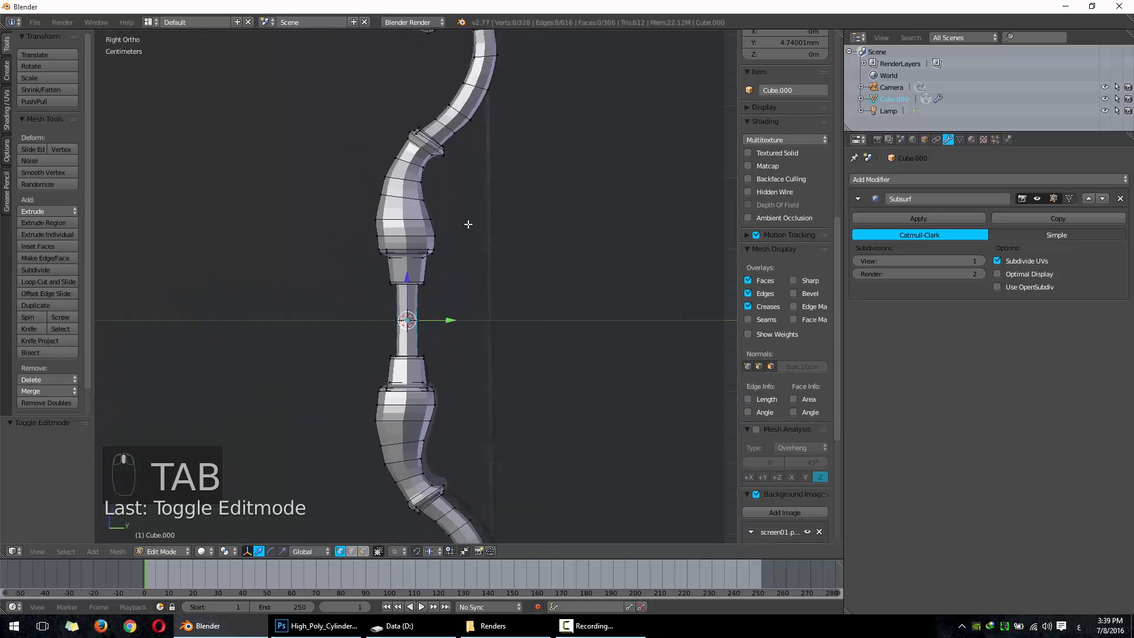
pyautogui.scroll(-5, 472, 177)
pyautogui.scroll(5, 479, 228)
pyautogui.press('Tab')
# Step: Shift the grip's middle loop about 1.96 cm along the X axis in wireframe back view
pyautogui.press('z')
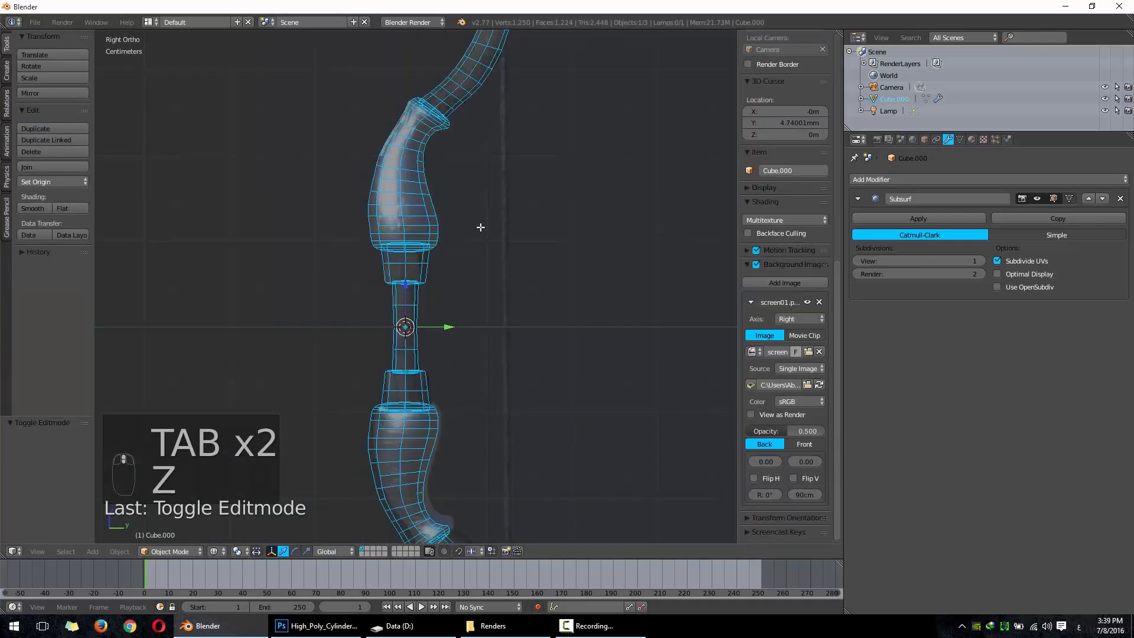
pyautogui.scroll(3, 470, 260)
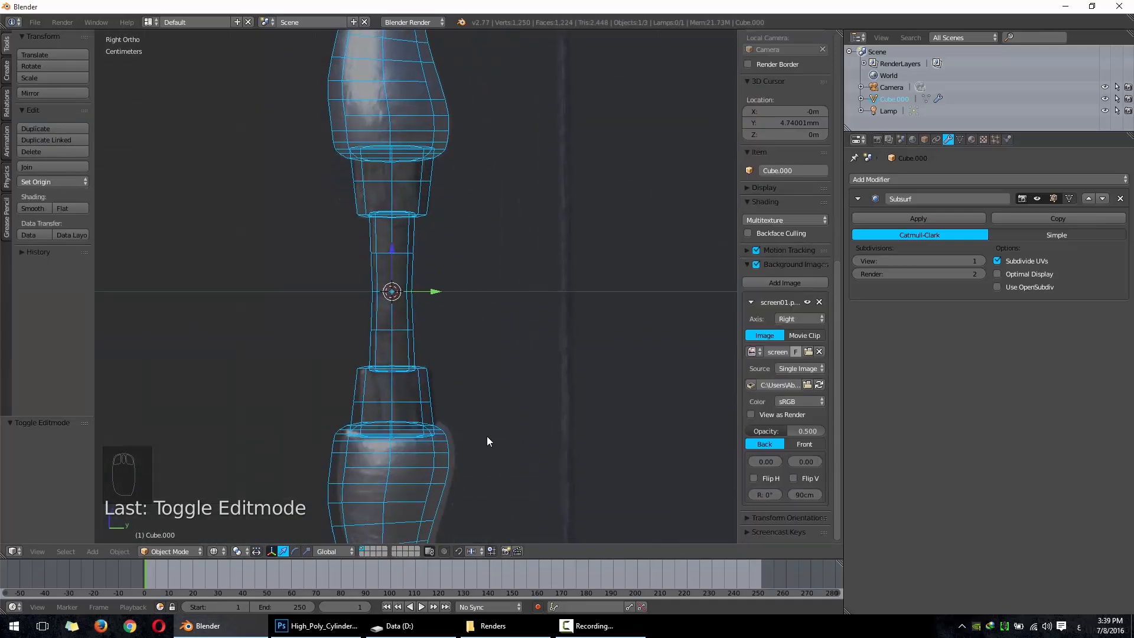
pyautogui.press('Tab')
pyautogui.press('ctrl+KP_1')
pyautogui.scroll(2, 514, 358)
pyautogui.press('g')
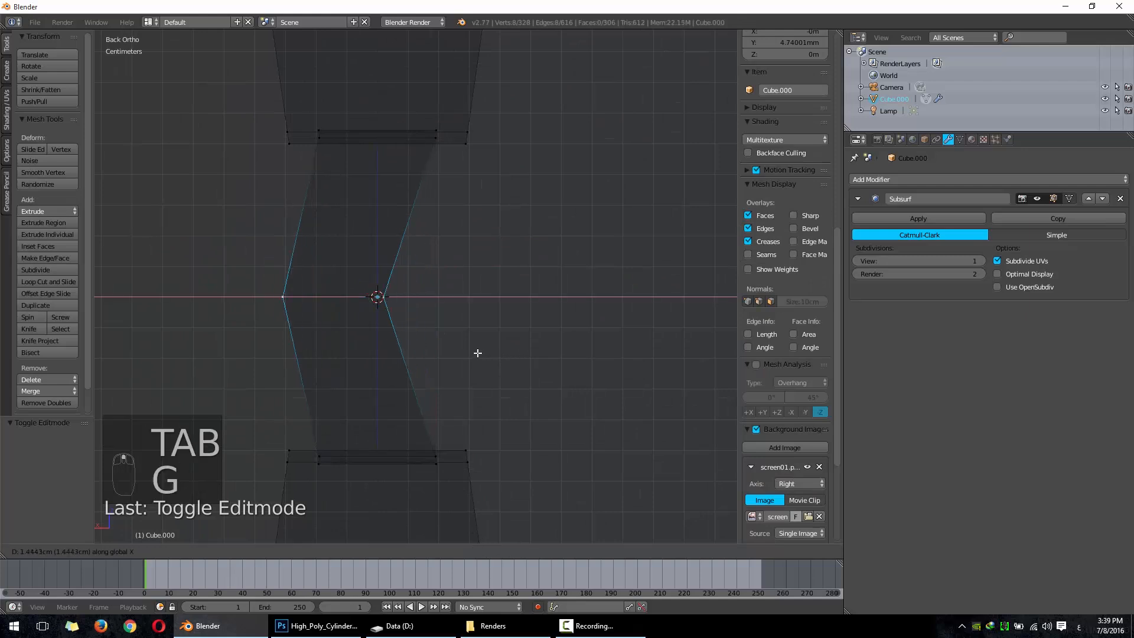
pyautogui.click(458, 296)
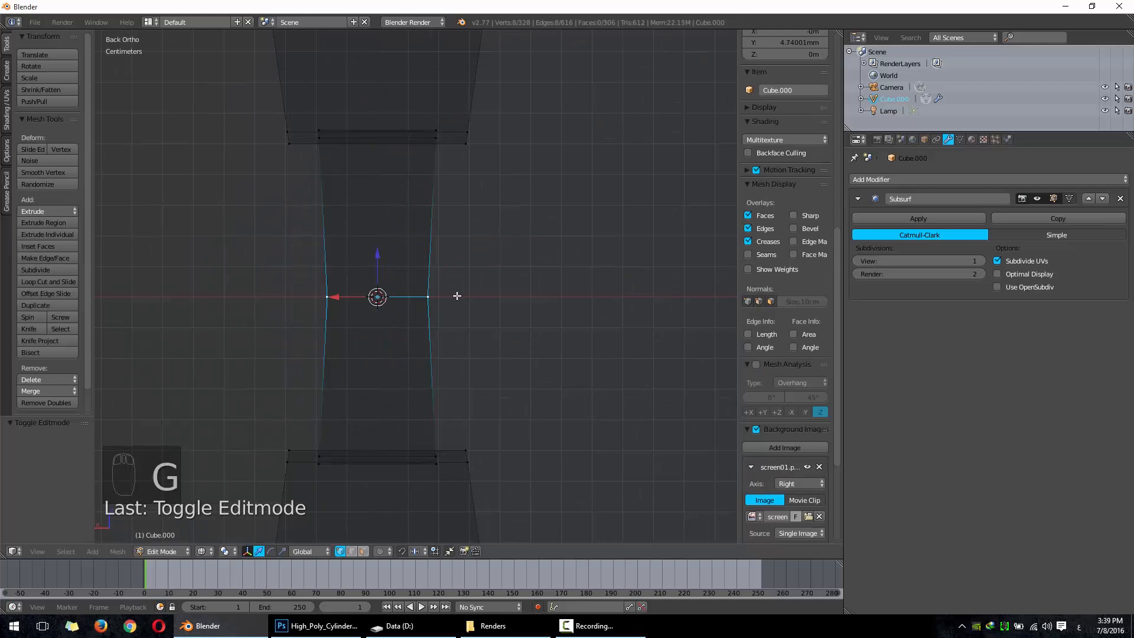
pyautogui.press('g')
pyautogui.press('x')
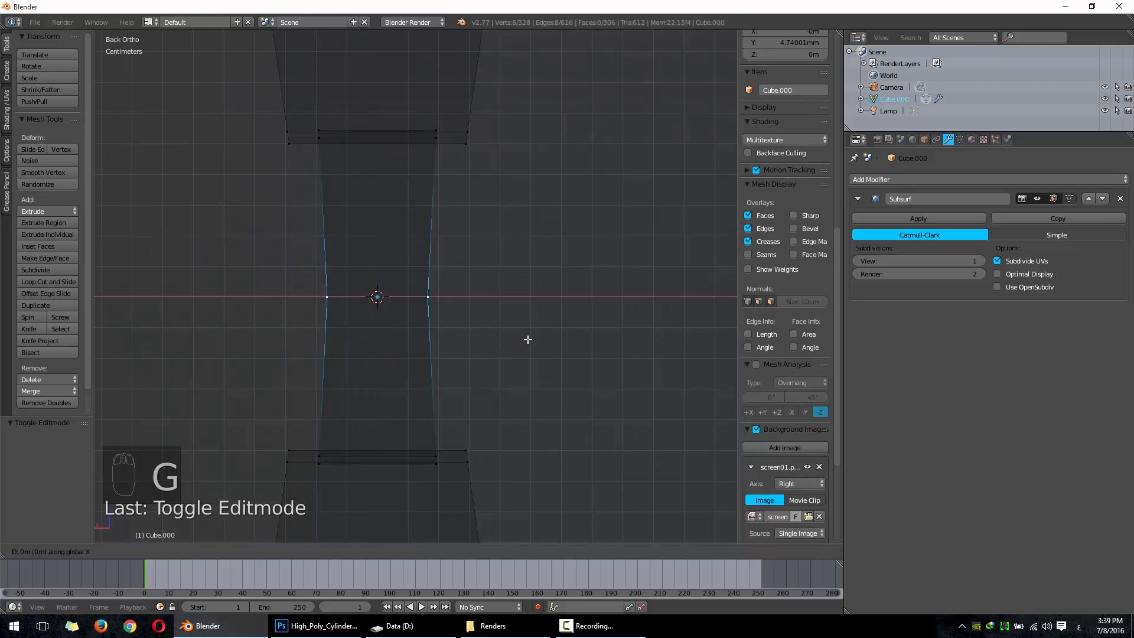
pyautogui.click(468, 335)
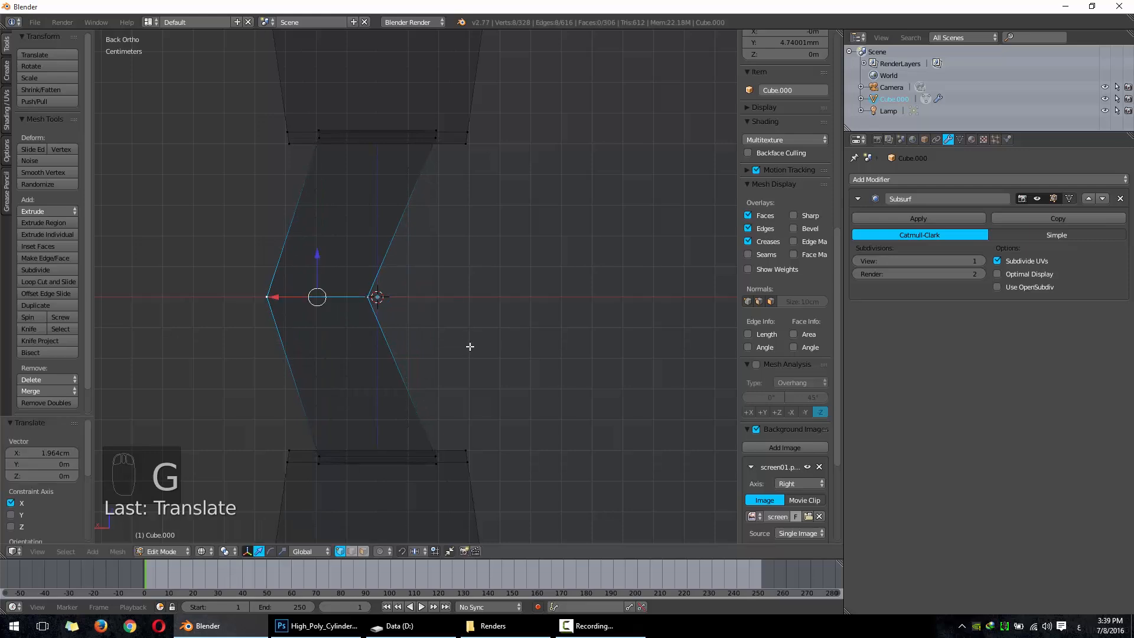
# Step: Add one centred loop cut above and one below the grip's middle loop
pyautogui.hotkey('ctrl', 'r')
pyautogui.hotkey('ctrl', 'r')
pyautogui.scroll(3, 387, 276)
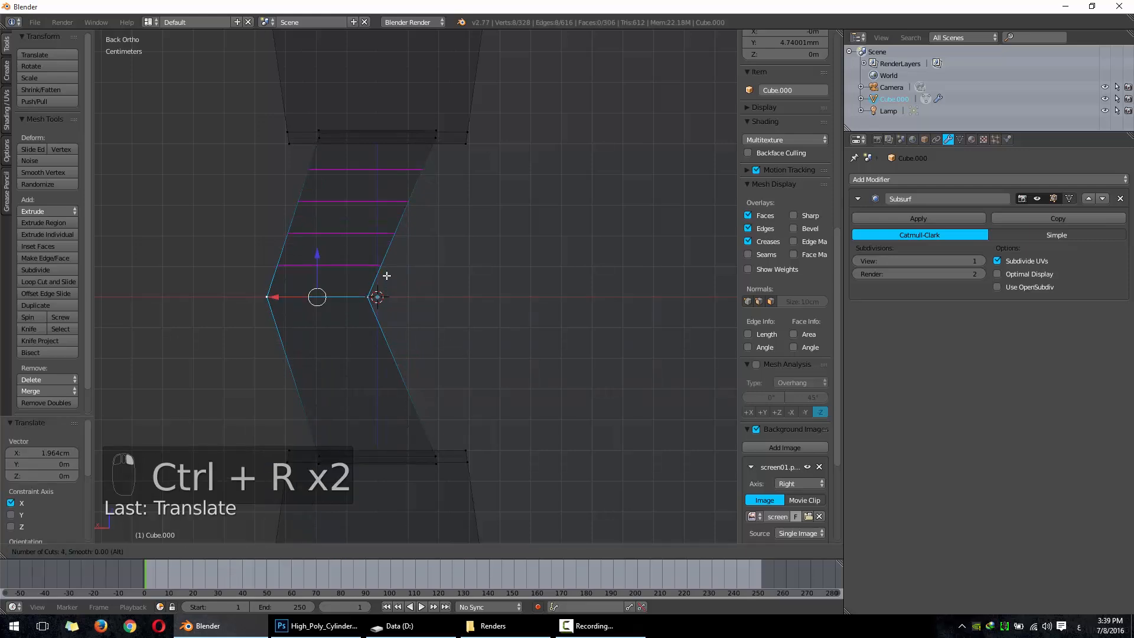
pyautogui.scroll(-1, 386, 275)
pyautogui.click(387, 274)
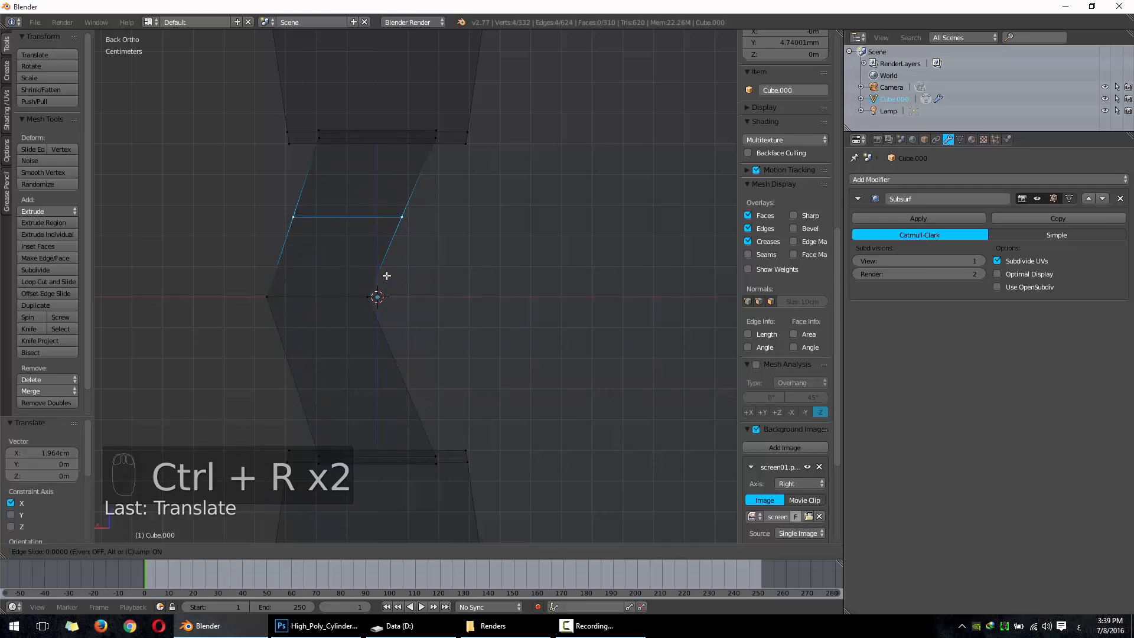
pyautogui.click(387, 273)
pyautogui.hotkey('ctrl', 'r')
pyautogui.click(381, 399)
pyautogui.click(381, 398)
pyautogui.press('a')
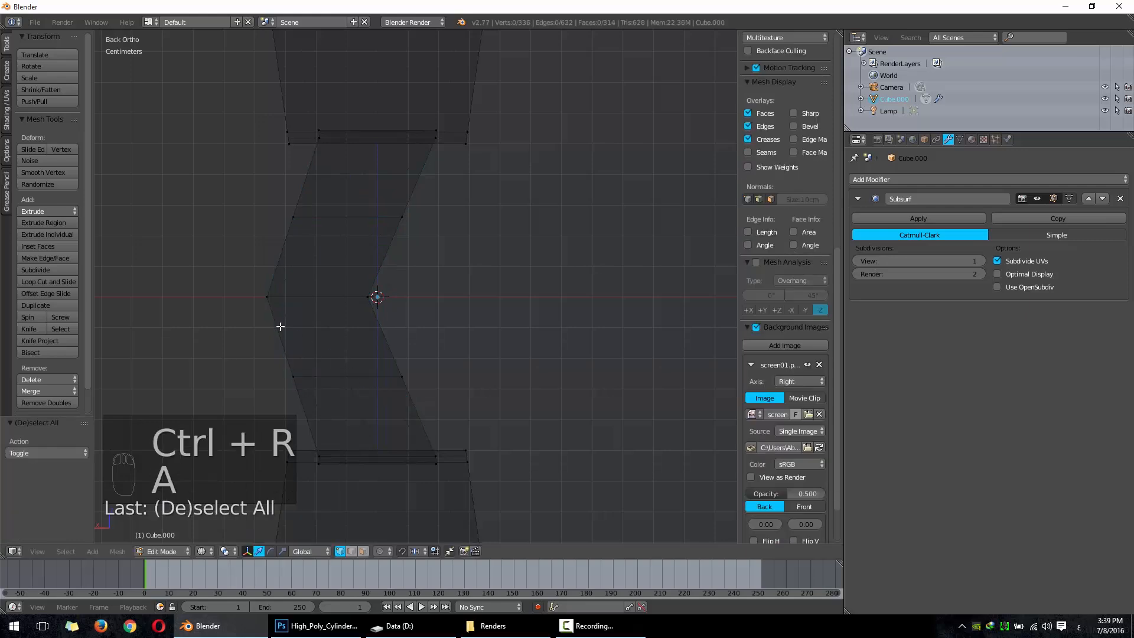
pyautogui.press('b')
pyautogui.moveTo(246, 295); pyautogui.dragTo(292, 314)
pyautogui.press('g')
pyautogui.press('b')
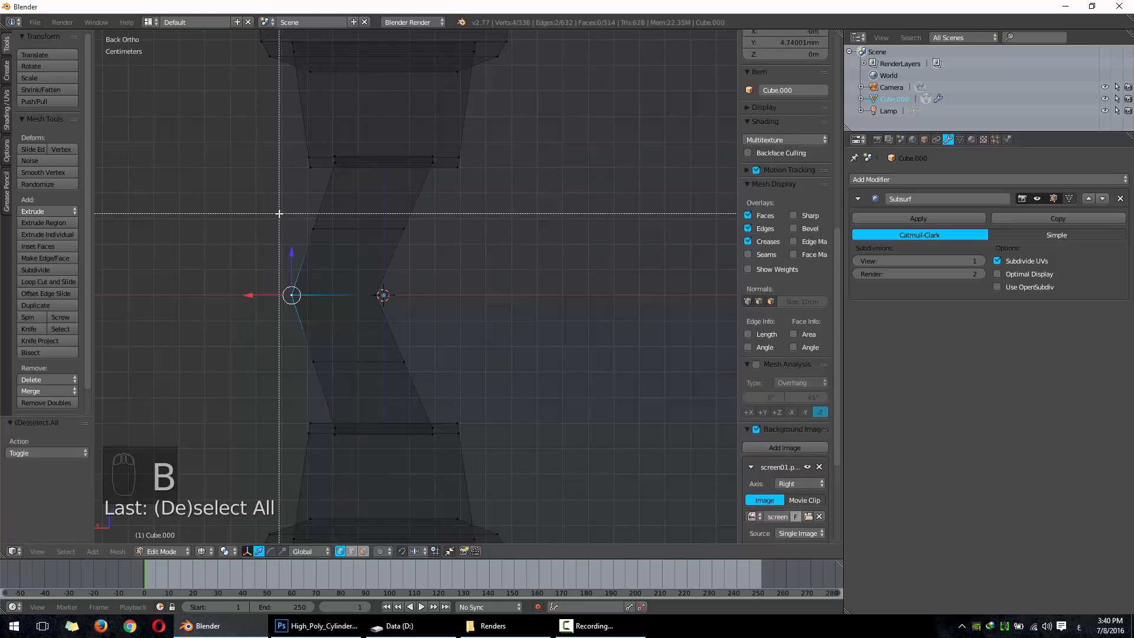
pyautogui.press('a')
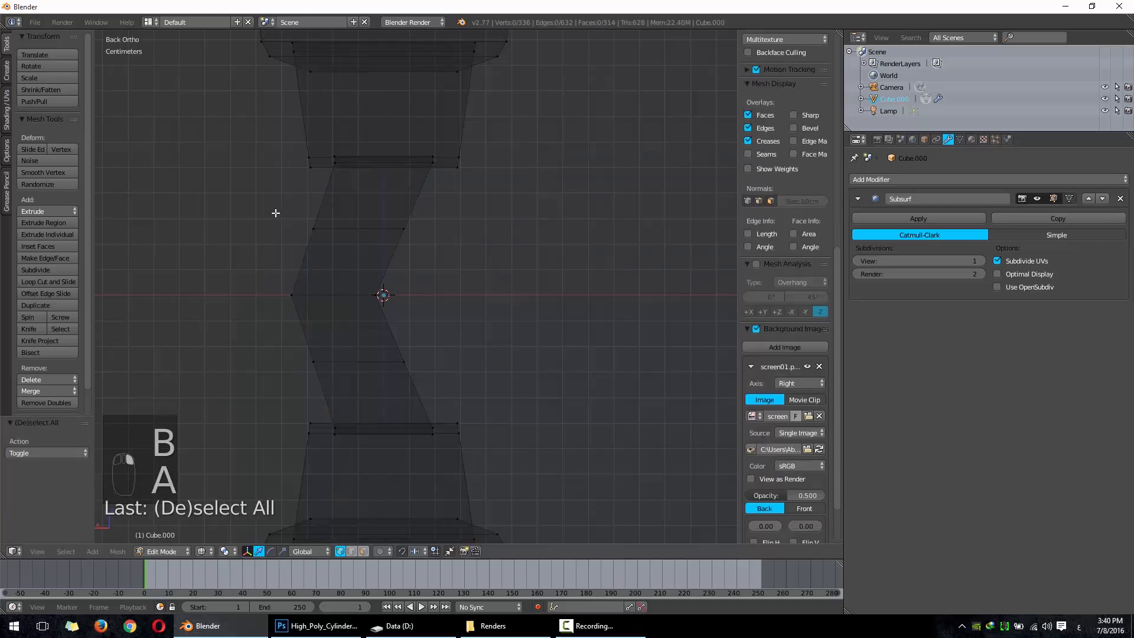
# Step: Select both new grip loops, shift them about 4.16 mm along the X axis, and return to object mode
pyautogui.press('b')
pyautogui.moveTo(278, 213); pyautogui.dragTo(431, 249)
pyautogui.press('b')
pyautogui.moveTo(275, 353); pyautogui.dragTo(536, 407)
pyautogui.press('g')
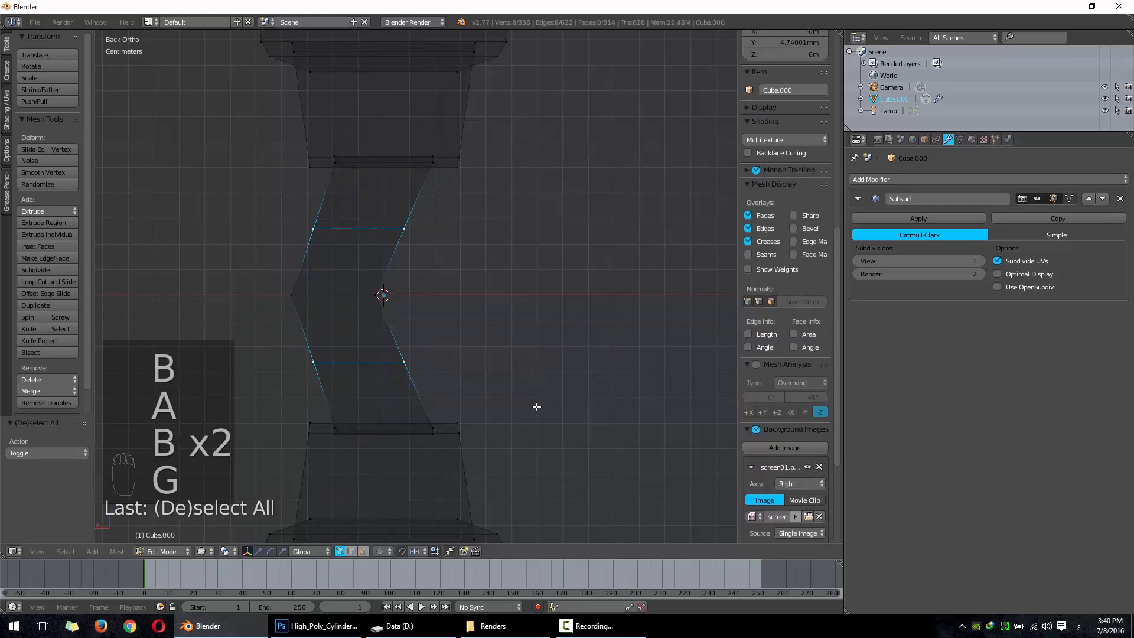
pyautogui.click(520, 399)
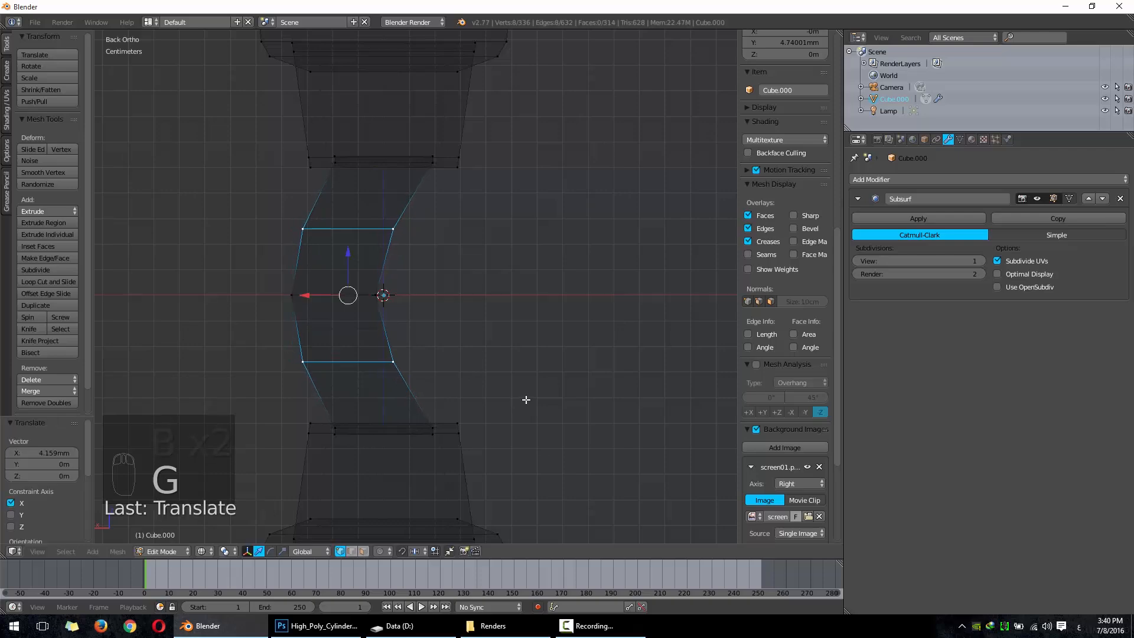
pyautogui.press('Tab')
pyautogui.scroll(-5, 476, 373)
pyautogui.press('z')
pyautogui.moveTo(481, 380)
pyautogui.mouseDown(button='middle')
pyautogui.moveTo(603, 380)
pyautogui.moveTo(576, 389)
pyautogui.moveTo(651, 373)
pyautogui.moveTo(555, 342)
pyautogui.moveTo(512, 375)
pyautogui.mouseUp(button='middle')
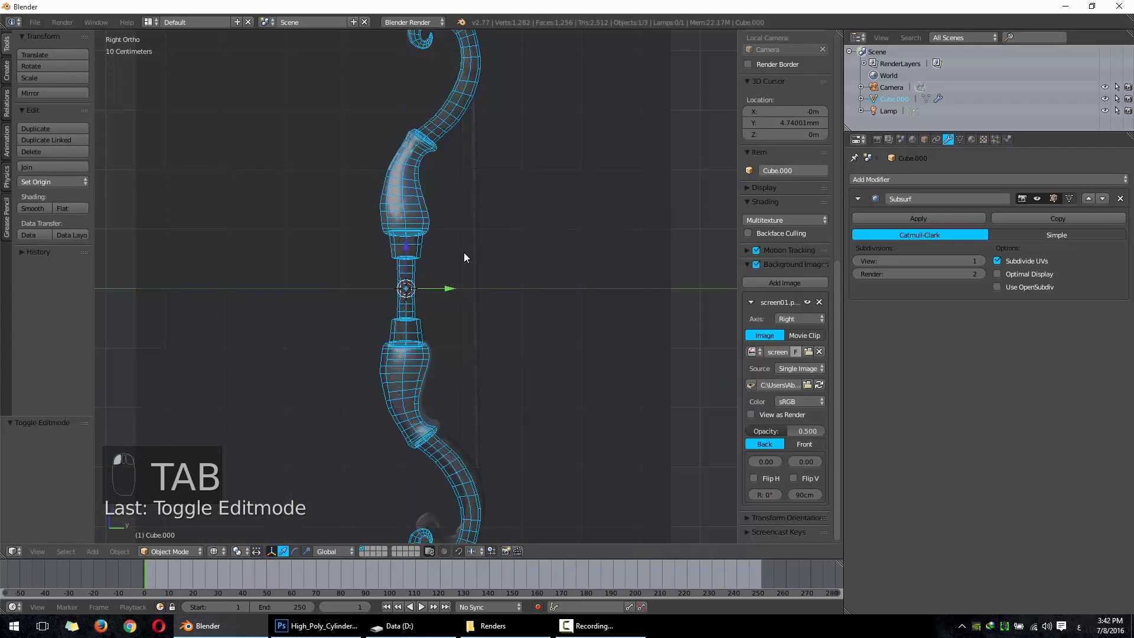
# Step: Add a cylinder mesh at the 3D cursor and set its vertex count to 6
pyautogui.press('Tab')
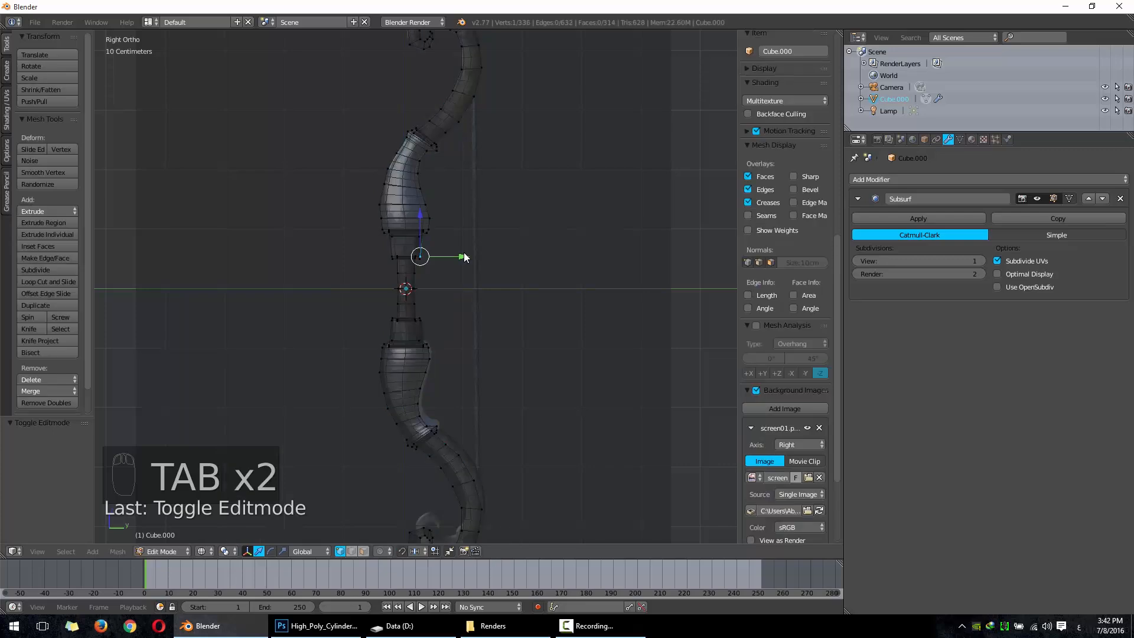
pyautogui.press('Tab')
pyautogui.hotkey('shift', 'a')
pyautogui.moveTo(464, 253)
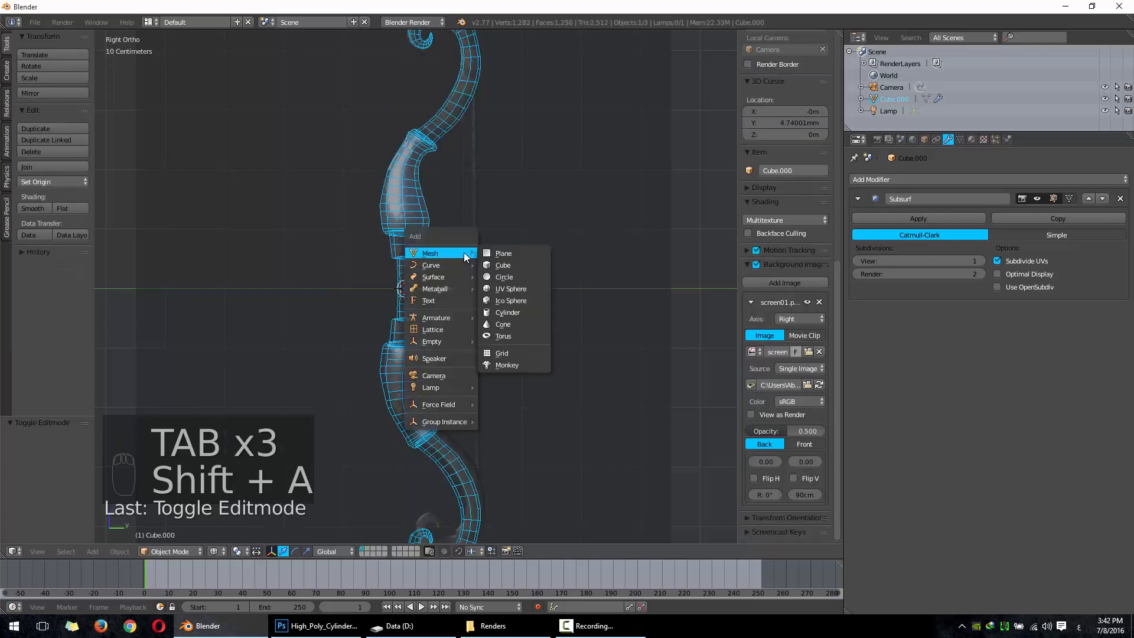
pyautogui.click(504, 313)
pyautogui.scroll(-7, 505, 313)
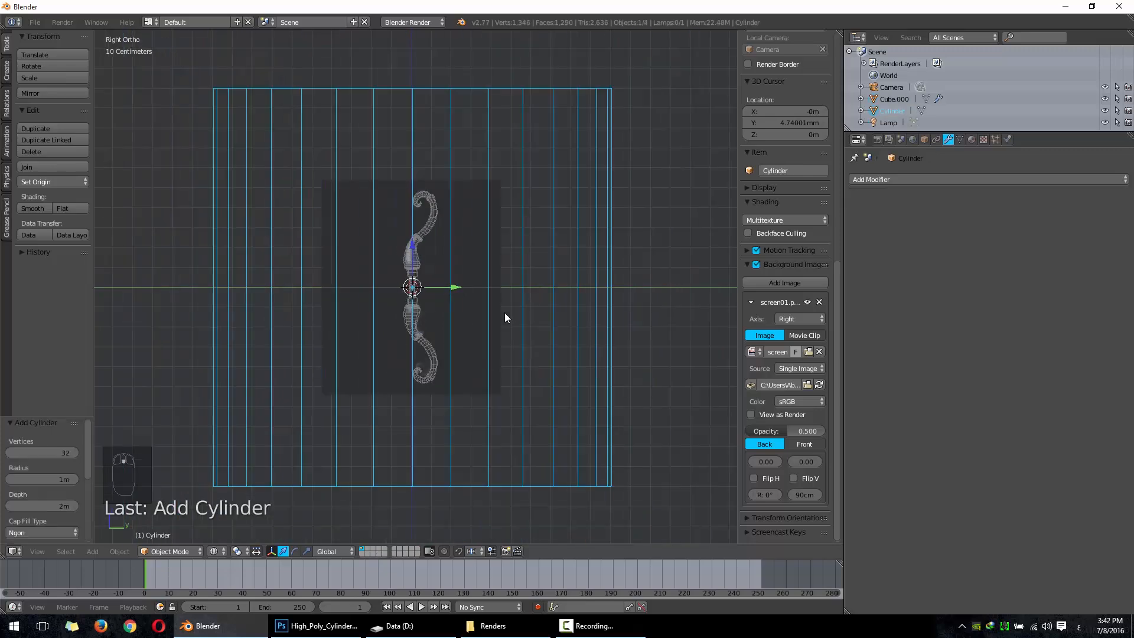
pyautogui.click(45, 452)
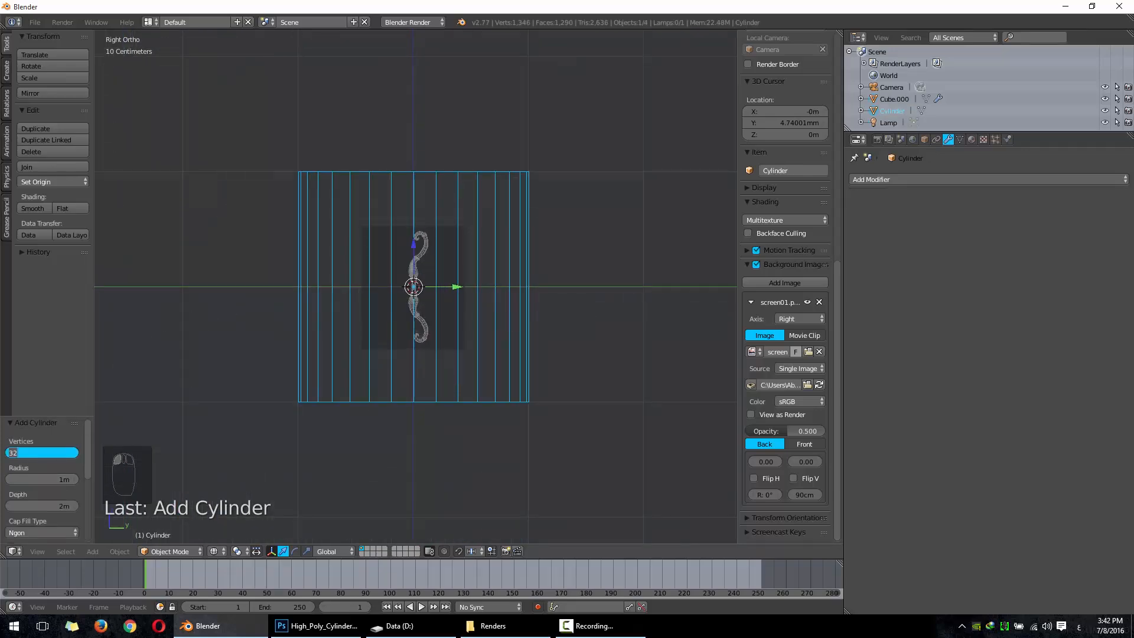
pyautogui.write('6')
pyautogui.press('Return')
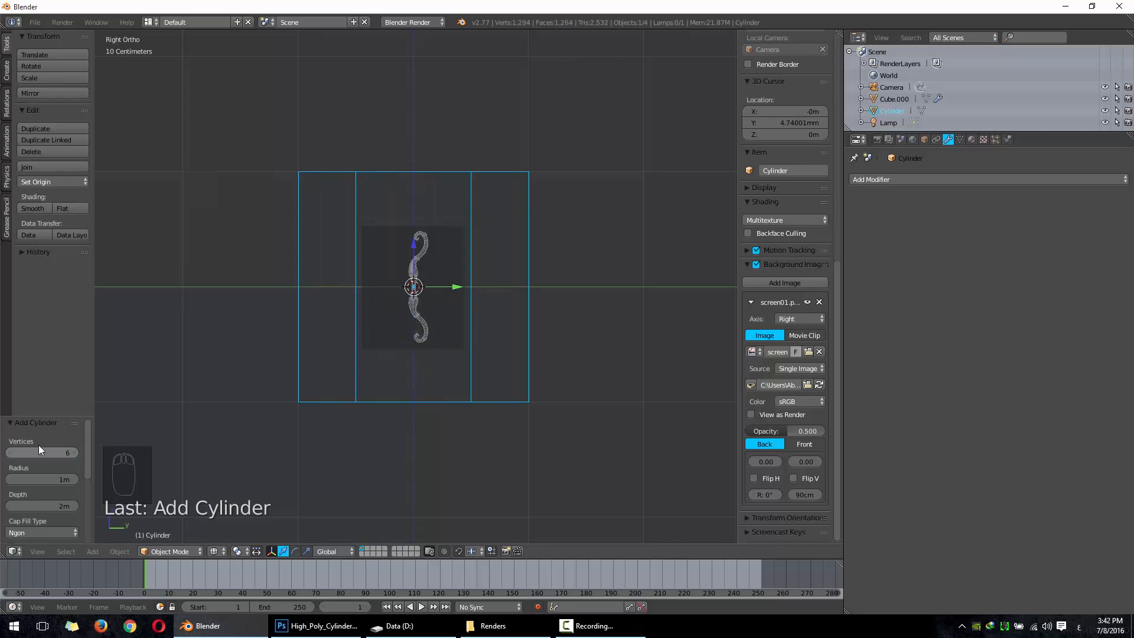
# Step: Scale the cylinder's whole mesh down in edit mode until it is about as wide as the bow's grip
pyautogui.moveTo(478, 246)
pyautogui.mouseDown(button='middle')
pyautogui.moveTo(455, 302)
pyautogui.moveTo(468, 242)
pyautogui.mouseUp(button='middle')
pyautogui.press('Tab')
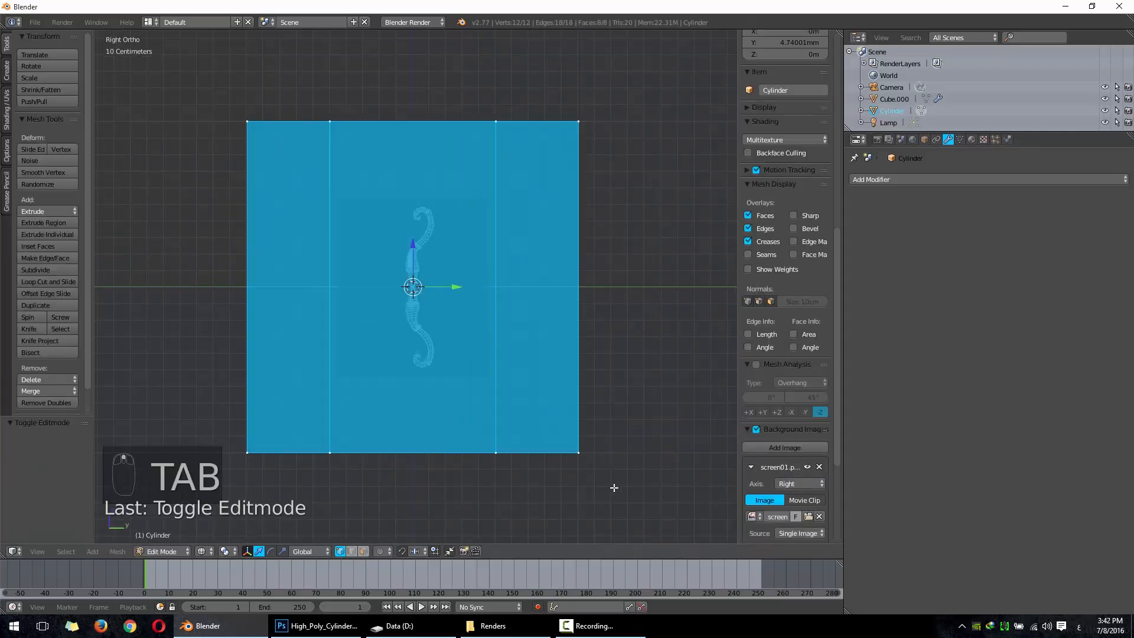
pyautogui.press('s')
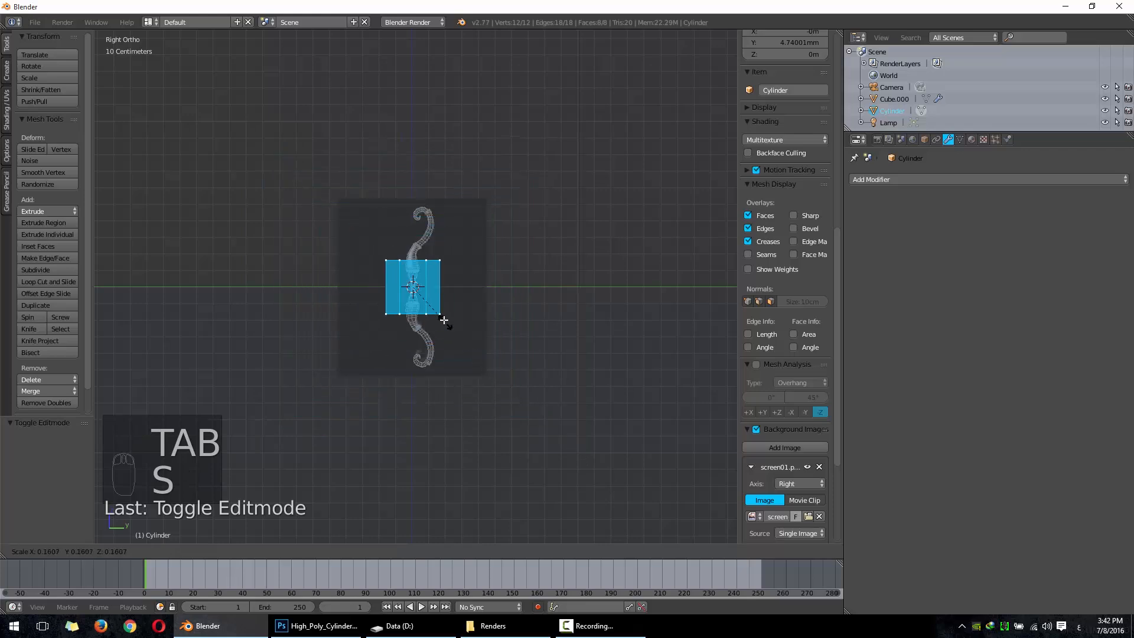
pyautogui.click(439, 315)
pyautogui.scroll(7, 439, 316)
pyautogui.press('s')
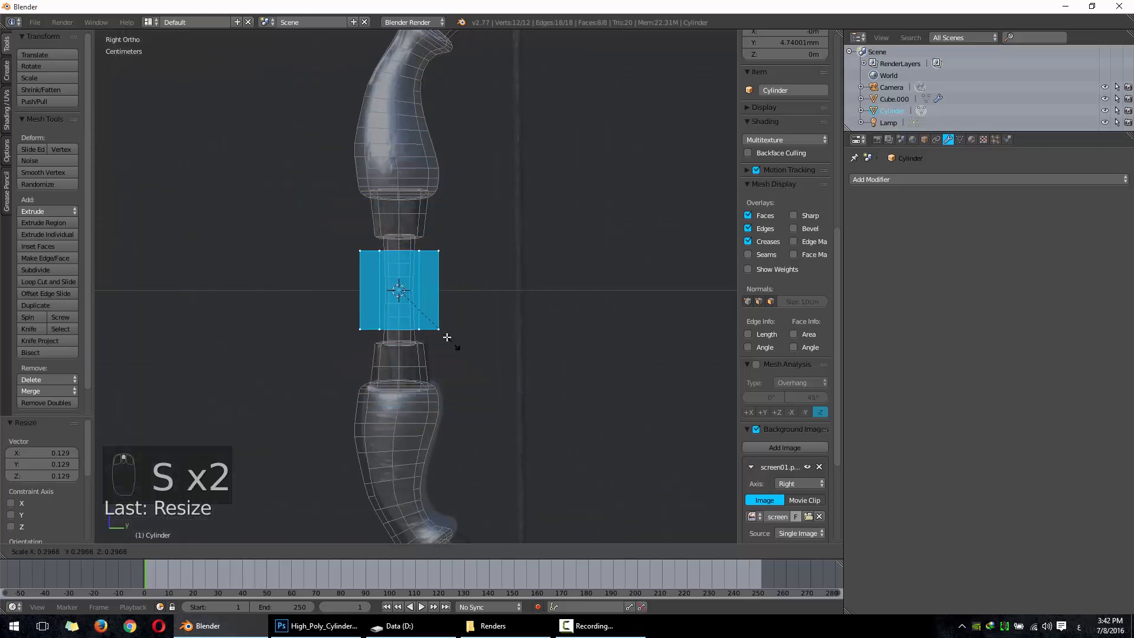
pyautogui.click(410, 306)
pyautogui.press('Tab')
# Step: Move the small cylinder about 11.96 cm along the Y axis onto the bowstring in the reference image
pyautogui.press('g')
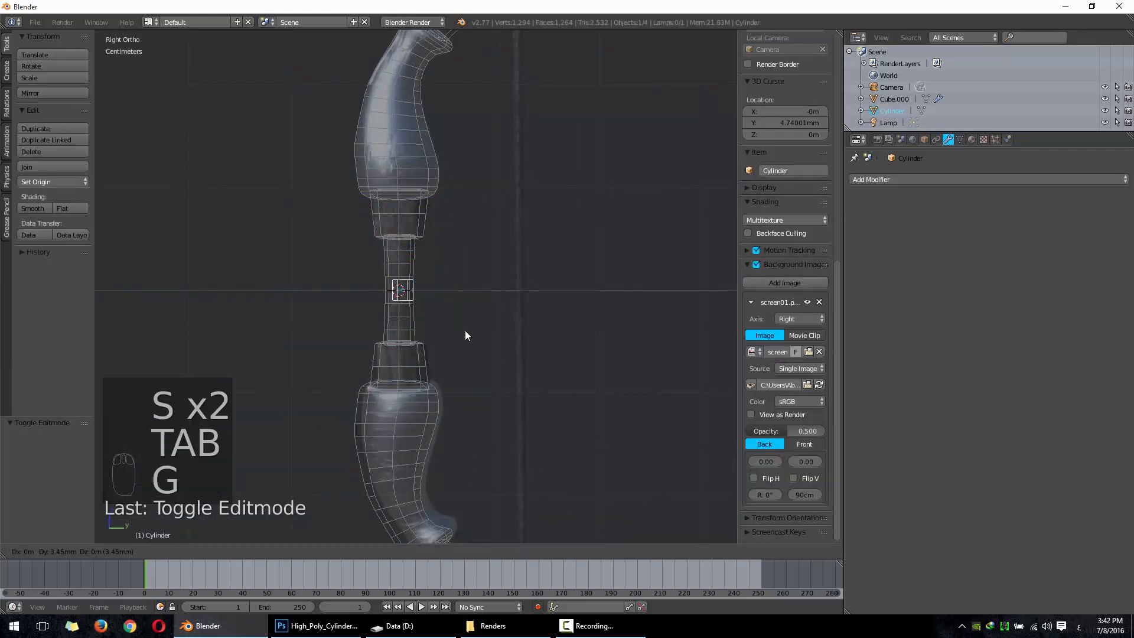
pyautogui.click(548, 339)
pyautogui.scroll(2, 566, 343)
pyautogui.keyDown('shift'); pyautogui.moveTo(571, 328); pyautogui.dragTo(517, 345, button='middle'); pyautogui.keyUp('shift')
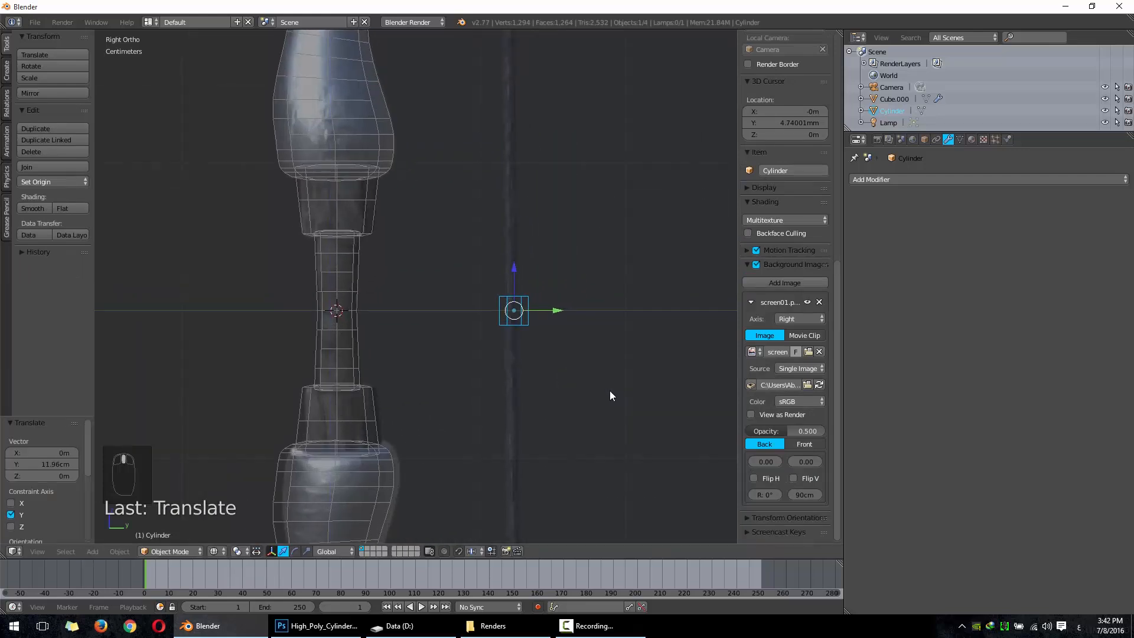
# Step: Stretch the cylinder's whole mesh in edit mode along the Z axis by about 39.28 to span the bowstring's height
pyautogui.press('g')
pyautogui.middleClick(603, 389)
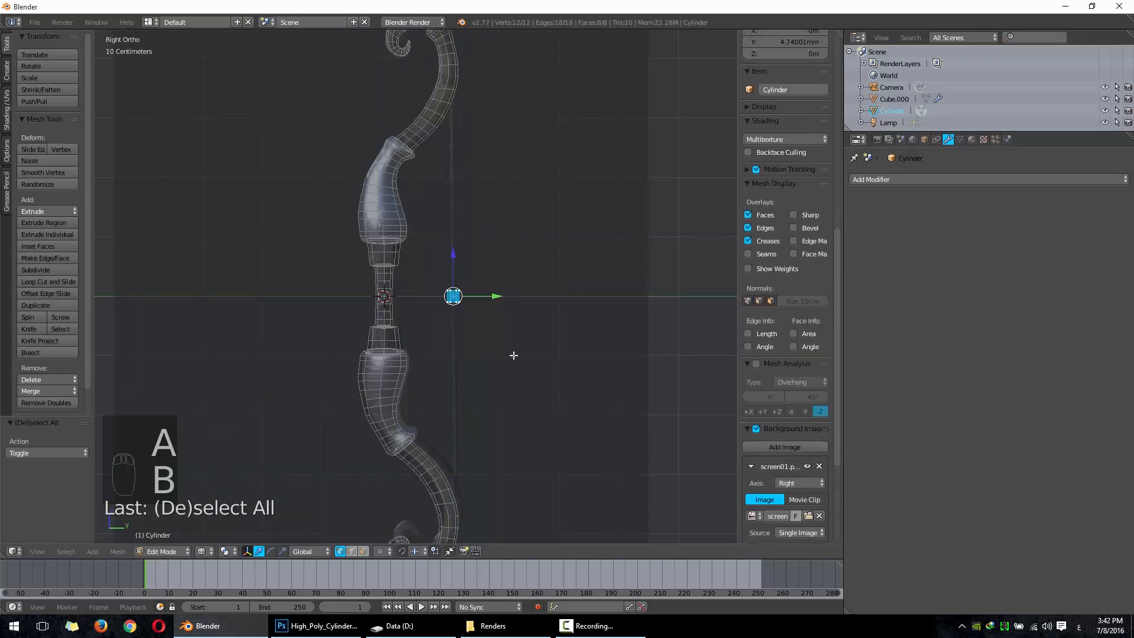
pyautogui.scroll(-2, 514, 356)
pyautogui.press('s')
pyautogui.middleClick(541, 408)
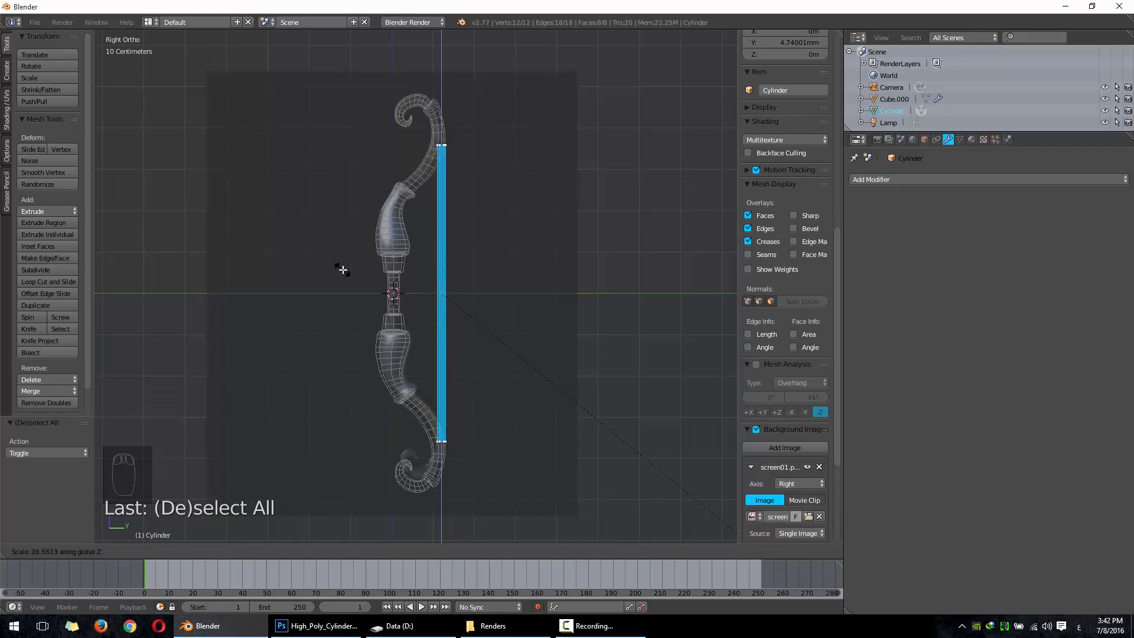
pyautogui.click(602, 520)
# Step: Thin the bowstring cylinder by scaling its mesh about 0.354 in X and Y only, and return to object mode in solid shading
pyautogui.scroll(8, 552, 261)
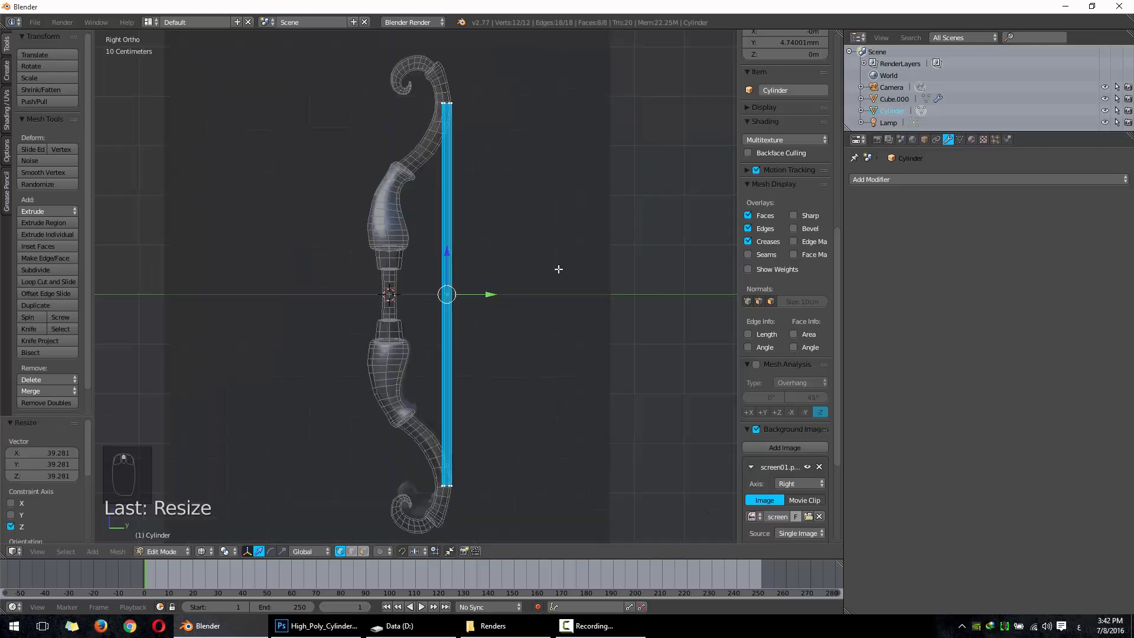
pyautogui.keyDown('shift'); pyautogui.moveTo(562, 284); pyautogui.dragTo(400, 293, button='middle'); pyautogui.keyUp('shift')
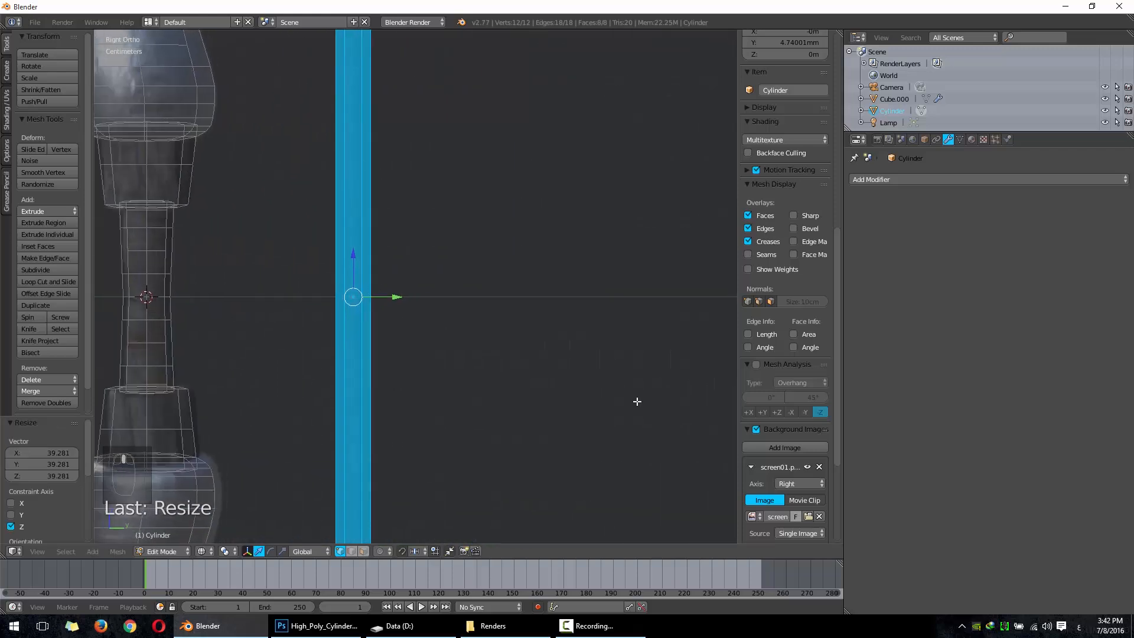
pyautogui.press('s')
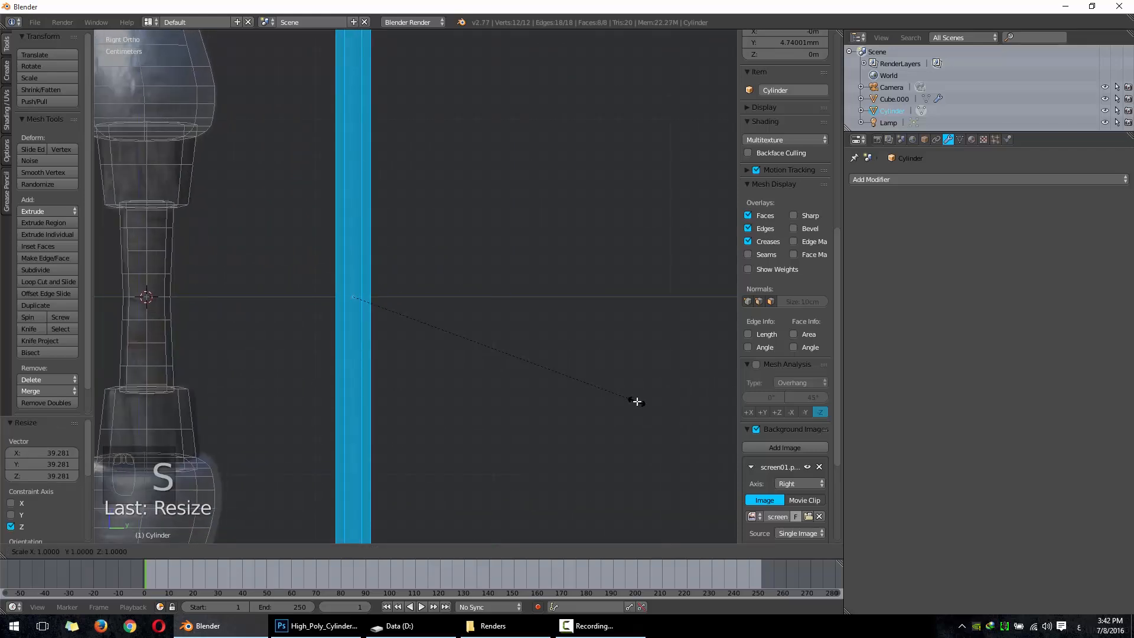
pyautogui.hotkey('shift', 'z')
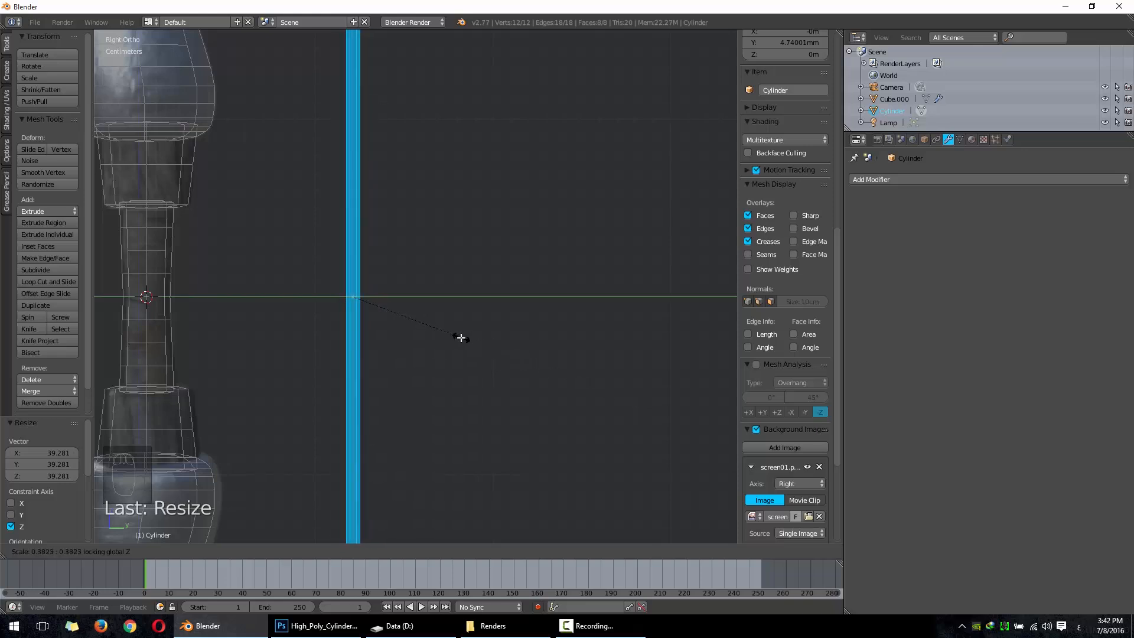
pyautogui.click(452, 335)
pyautogui.scroll(-3, 453, 336)
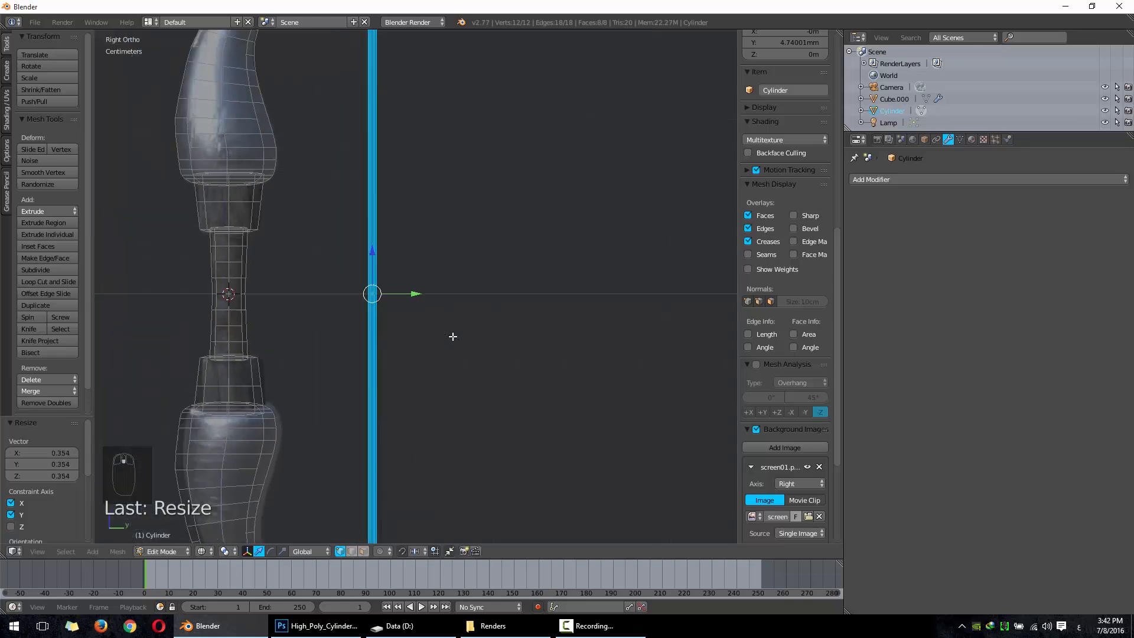
pyautogui.scroll(-3, 480, 288)
pyautogui.press('z')
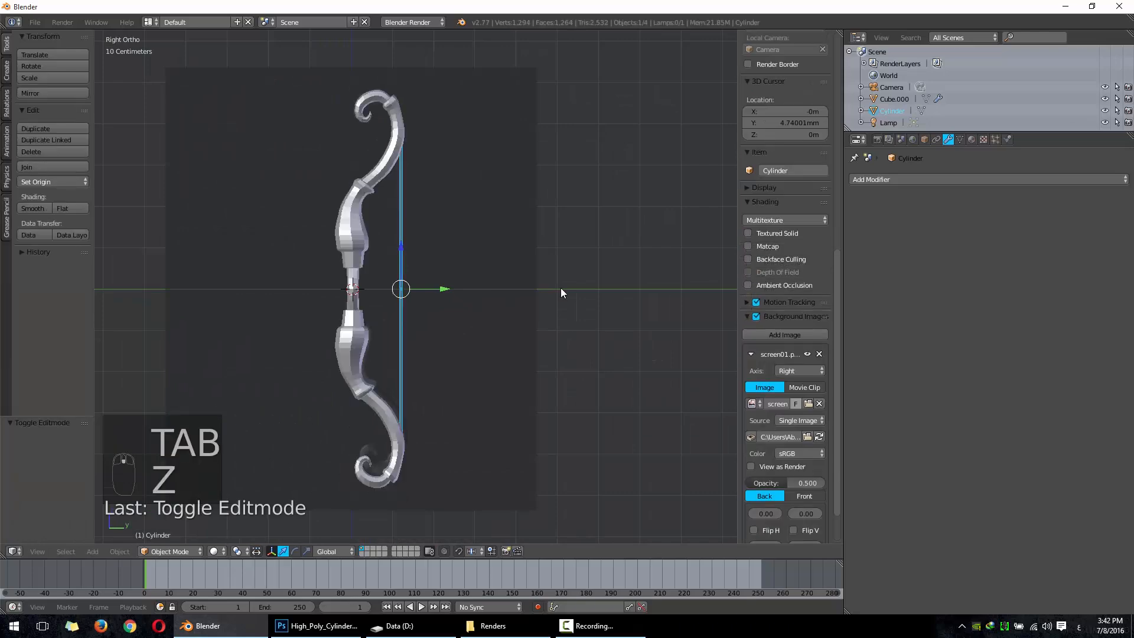
pyautogui.moveTo(561, 290)
pyautogui.mouseDown(button='middle')
pyautogui.moveTo(456, 337)
pyautogui.moveTo(659, 274)
pyautogui.moveTo(699, 286)
pyautogui.mouseUp(button='middle')
pyautogui.press('KP_3')
# Step: Rotate an in-place duplicate of the bowstring cylinder until it lies horizontal, and enter edit mode on it in wireframe
pyautogui.hotkey('shift', 'd')
pyautogui.rightClick(580, 452)
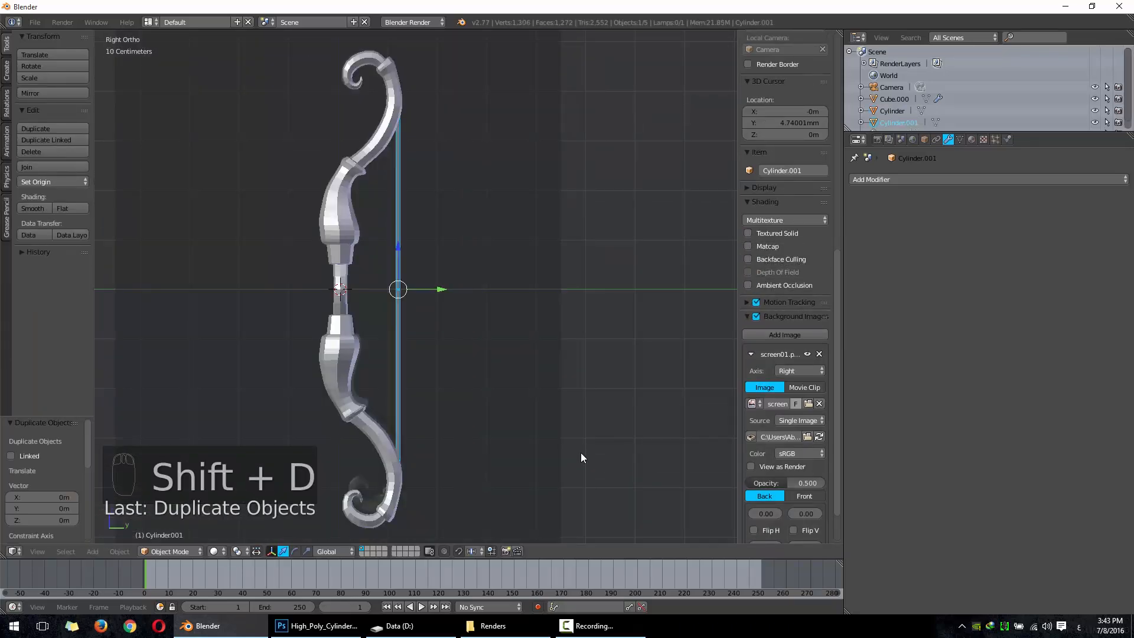
pyautogui.press('r')
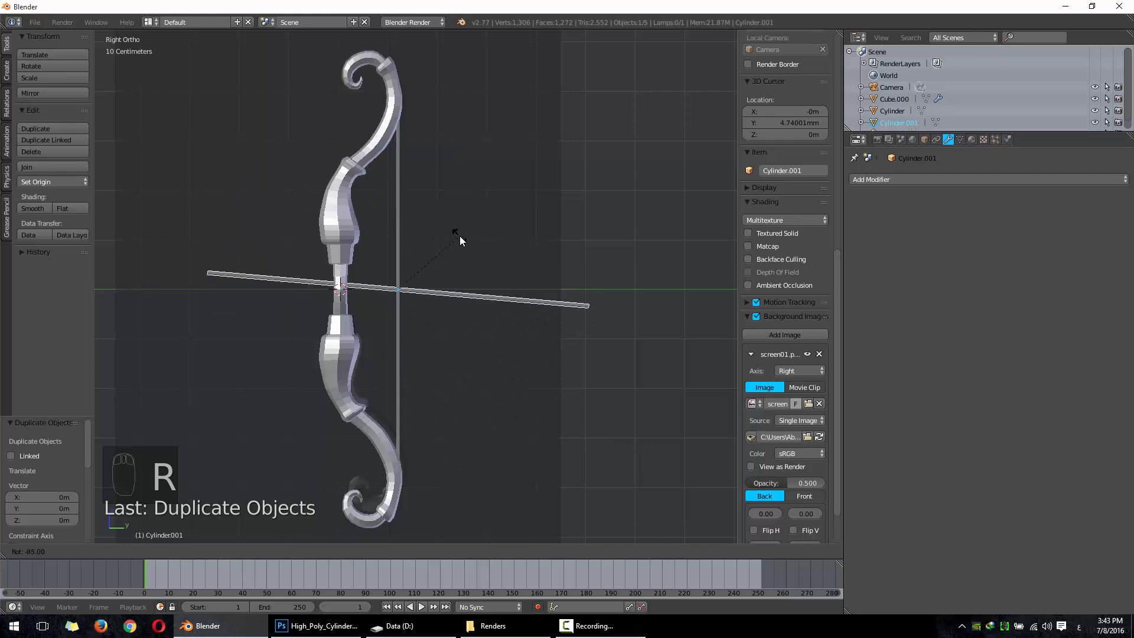
pyautogui.press('r')
pyautogui.press('r')
pyautogui.click(496, 291)
pyautogui.press('Tab')
pyautogui.press('z')
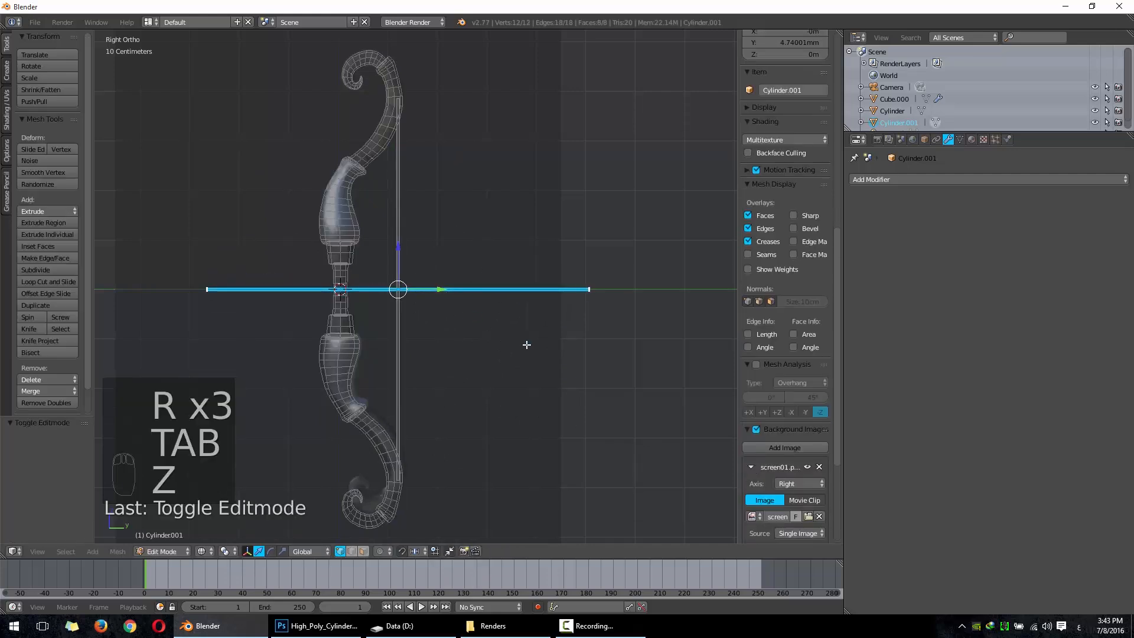
pyautogui.press('s')
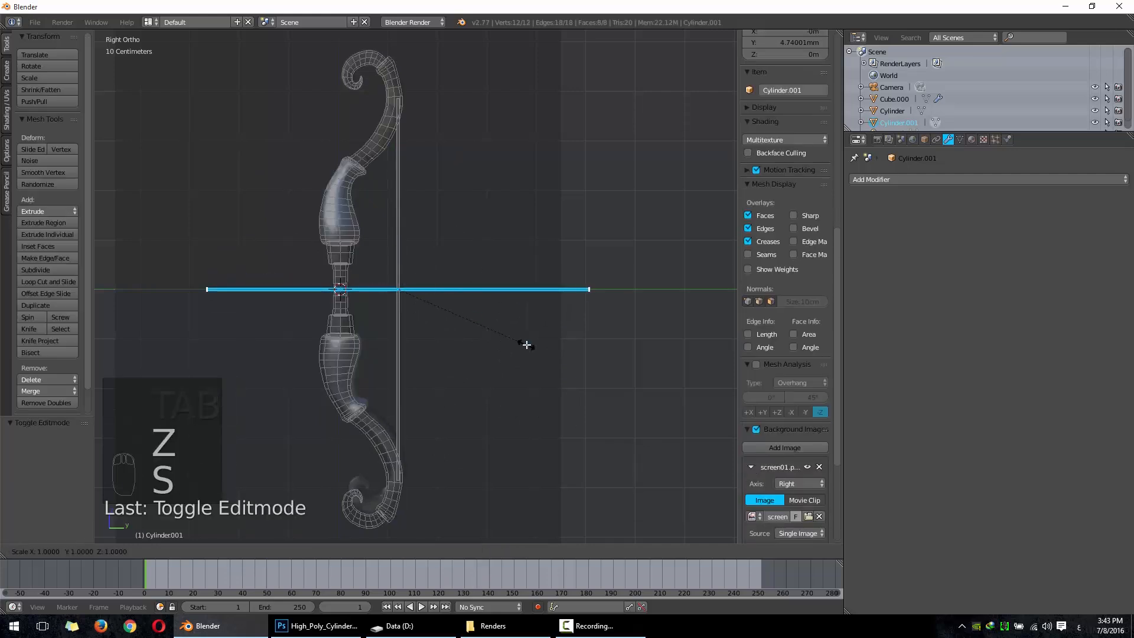
pyautogui.hotkey('shift', 'z')
pyautogui.click(518, 371)
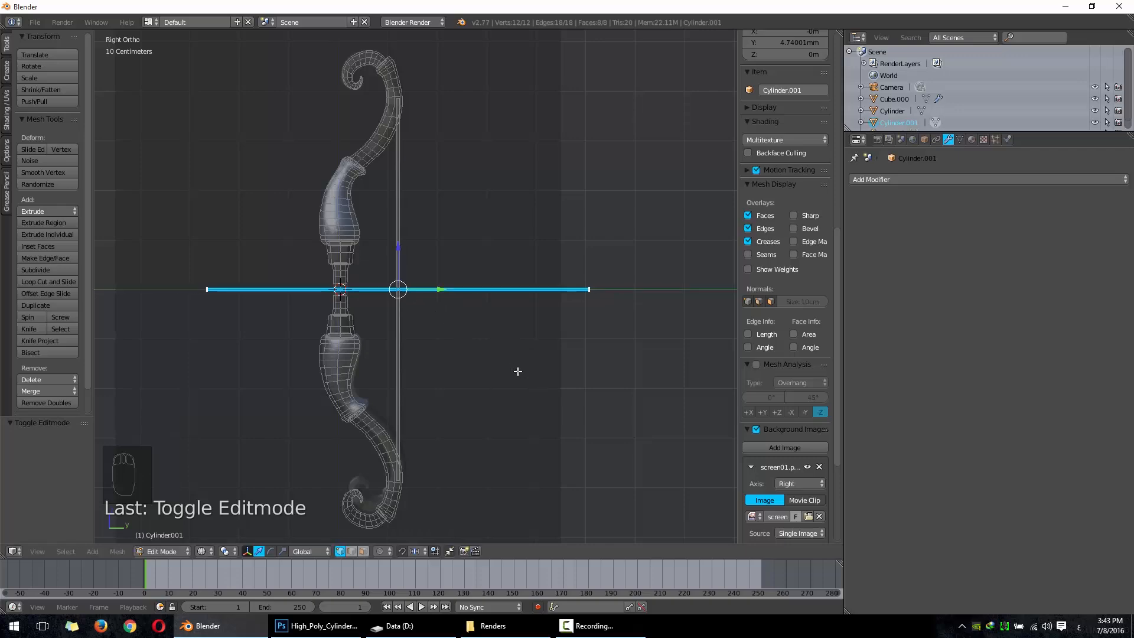
# Step: Thicken the horizontal cylinder by scaling its mesh in every axis except Y, and return to object mode in solid shading
pyautogui.press('s')
pyautogui.hotkey('shift', 'y')
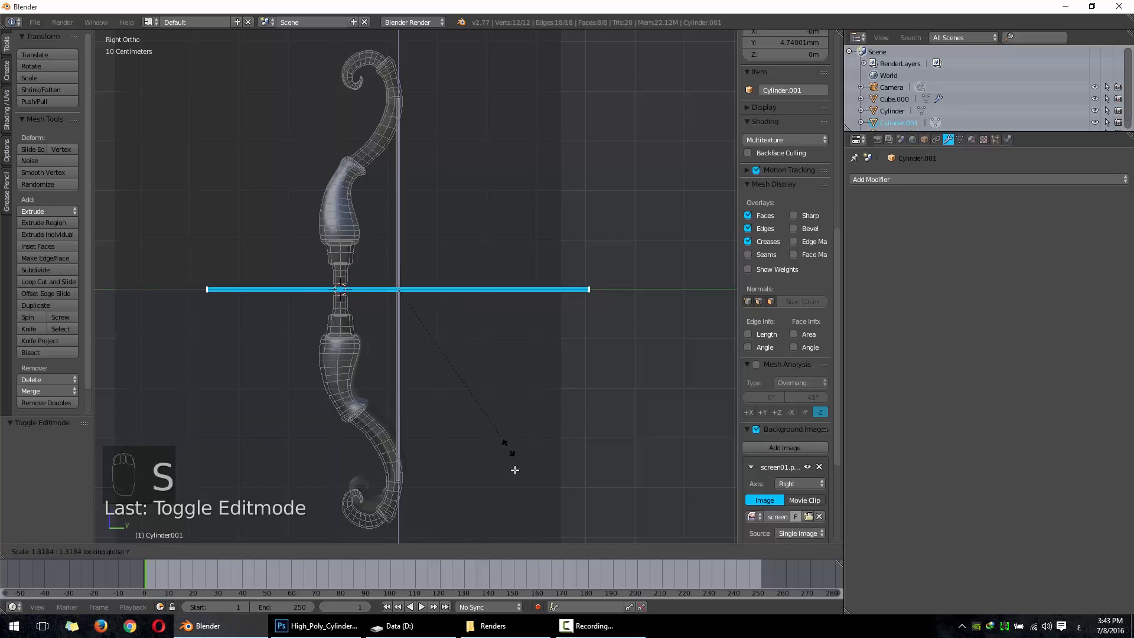
pyautogui.click(529, 530)
pyautogui.moveTo(580, 413)
pyautogui.mouseDown(button='middle')
pyautogui.moveTo(461, 427)
pyautogui.moveTo(411, 453)
pyautogui.moveTo(494, 456)
pyautogui.moveTo(547, 428)
pyautogui.moveTo(399, 376)
pyautogui.mouseUp(button='middle')
pyautogui.press('z')
pyautogui.press('Tab')
# Step: Add one edge loop to the arrow shaft and slide it close to the shaft's front end, beyond the bow grip
pyautogui.scroll(10, 459, 319)
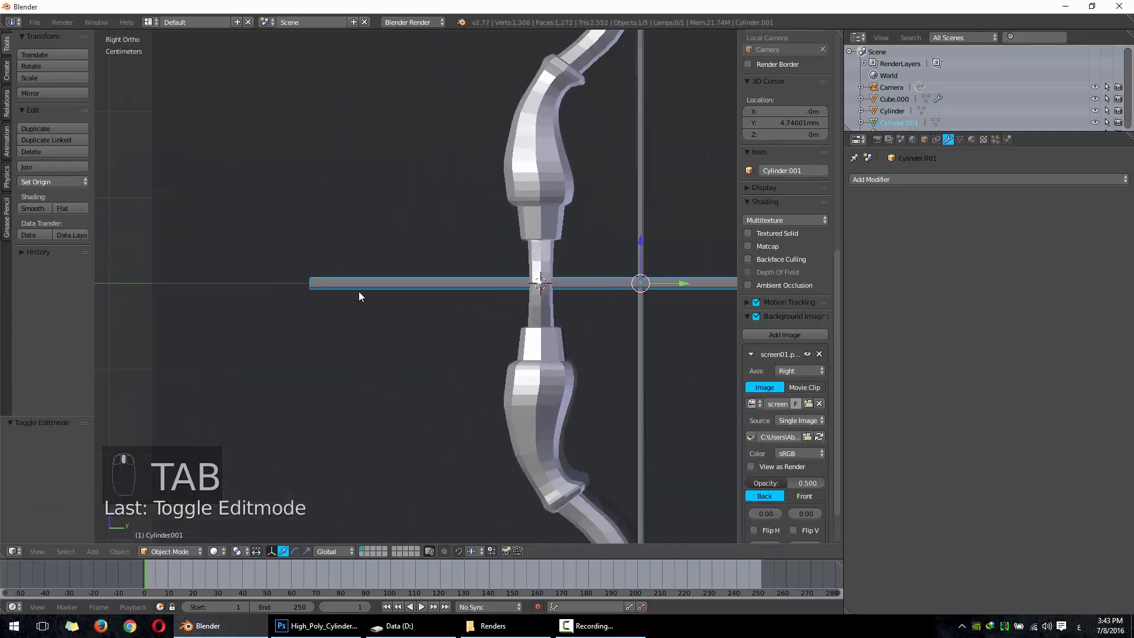
pyautogui.scroll(3, 417, 314)
pyautogui.press('Tab')
pyautogui.press('a')
pyautogui.press('a')
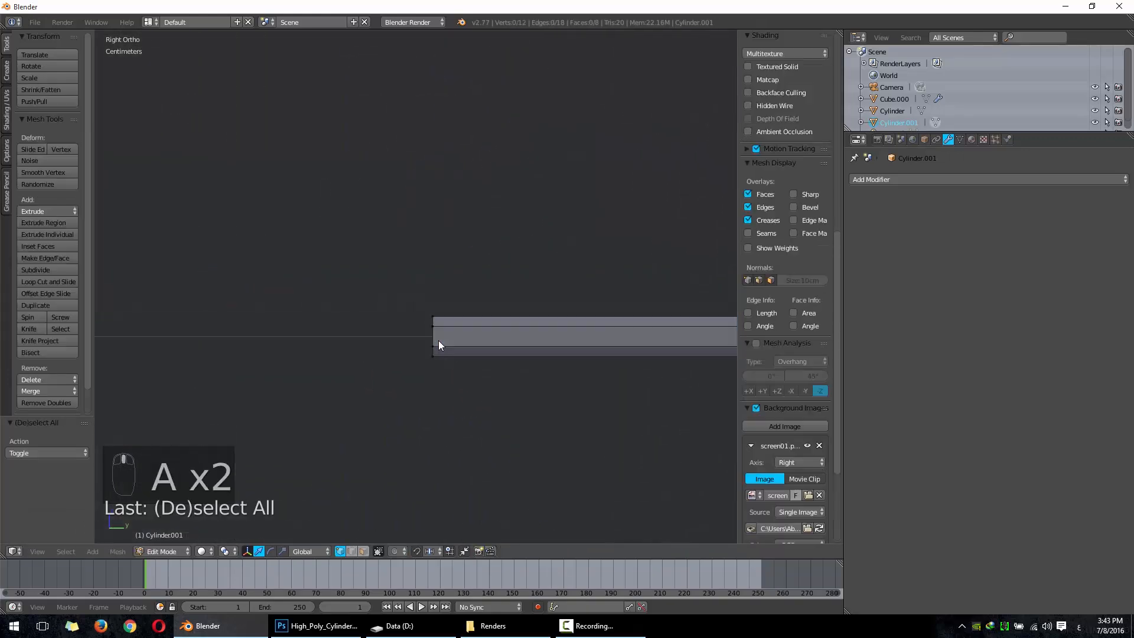
pyautogui.moveTo(438, 340); pyautogui.dragTo(500, 357, button='middle')
pyautogui.hotkey('ctrl', 'r')
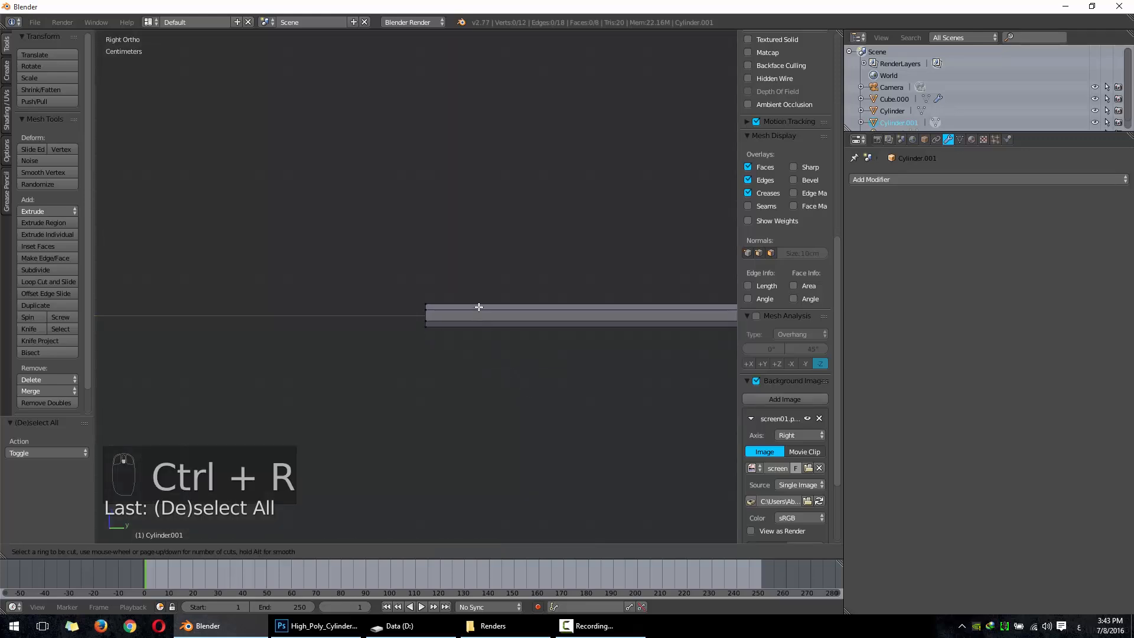
pyautogui.click(479, 307)
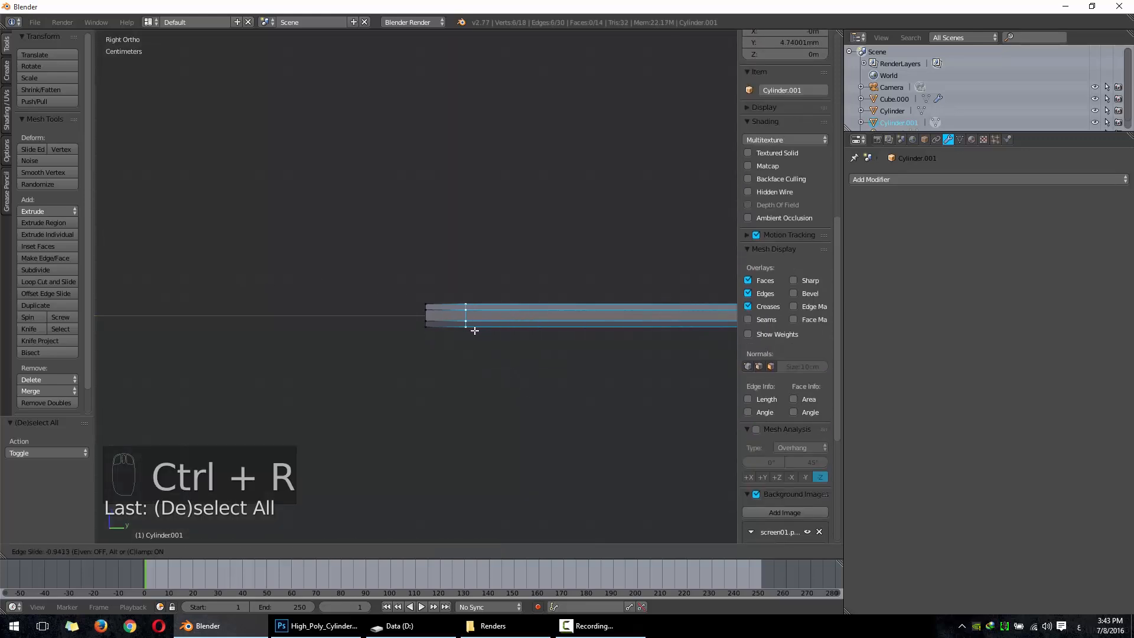
pyautogui.click(475, 331)
# Step: Select the vertices at the shaft's front end, scale them along Z into a pointed tip, and return to object mode
pyautogui.press('a')
pyautogui.press('b')
pyautogui.moveTo(400, 289); pyautogui.dragTo(458, 359)
pyautogui.scroll(4, 465, 375)
pyautogui.press('z')
pyautogui.press('a')
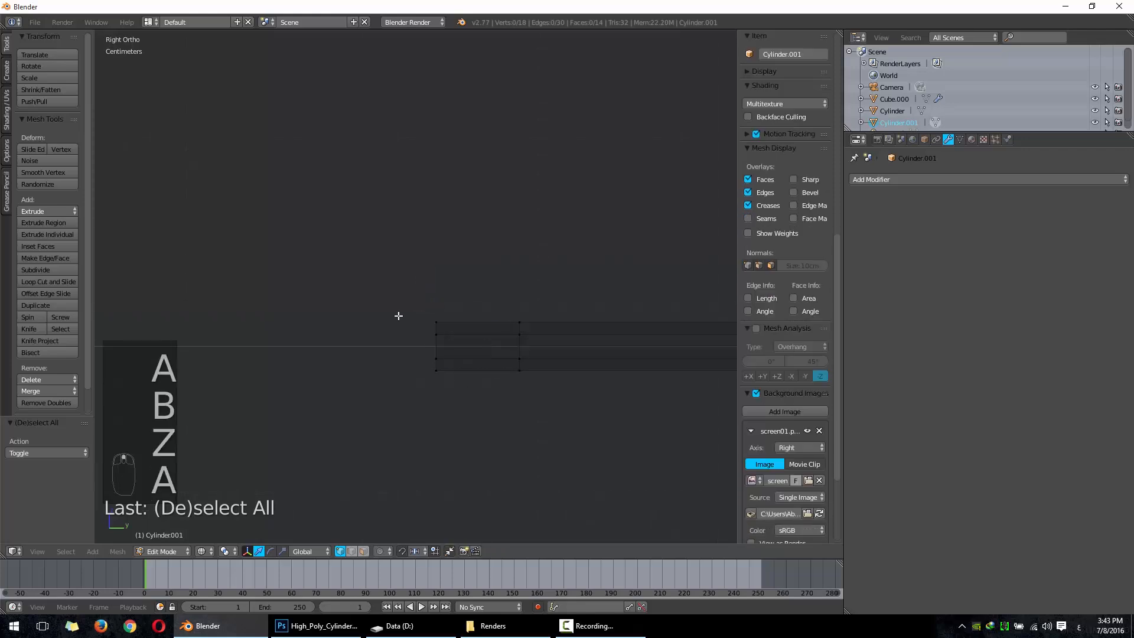
pyautogui.press('b')
pyautogui.moveTo(399, 316); pyautogui.dragTo(473, 425)
pyautogui.press('s')
pyautogui.press('z')
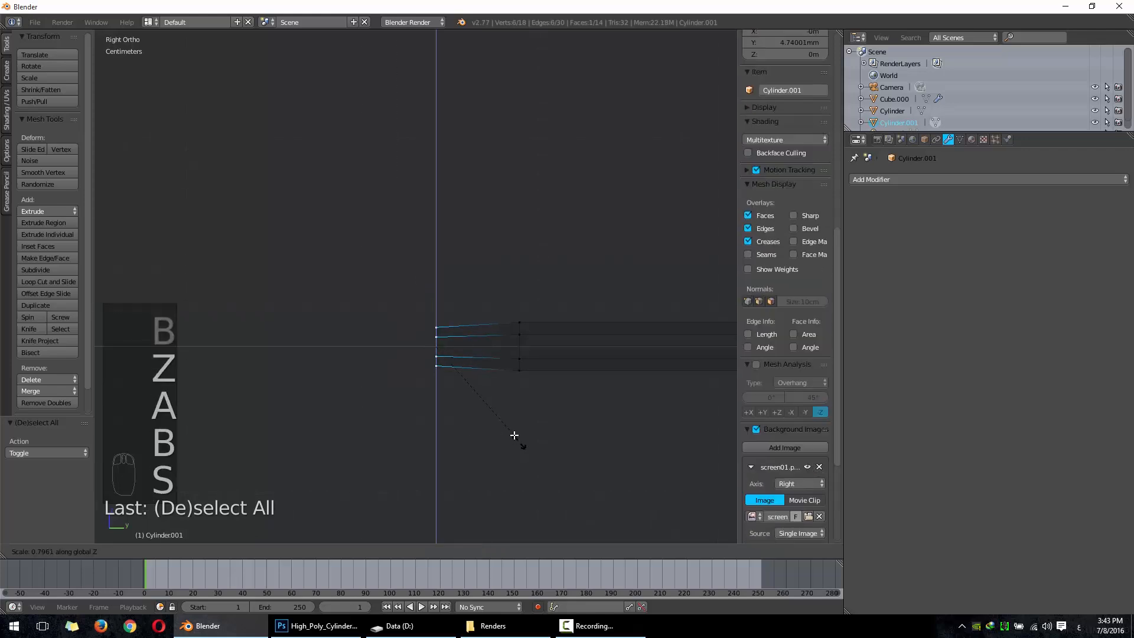
pyautogui.click(477, 387)
pyautogui.scroll(-4, 477, 387)
pyautogui.press('Tab')
pyautogui.scroll(-6, 477, 387)
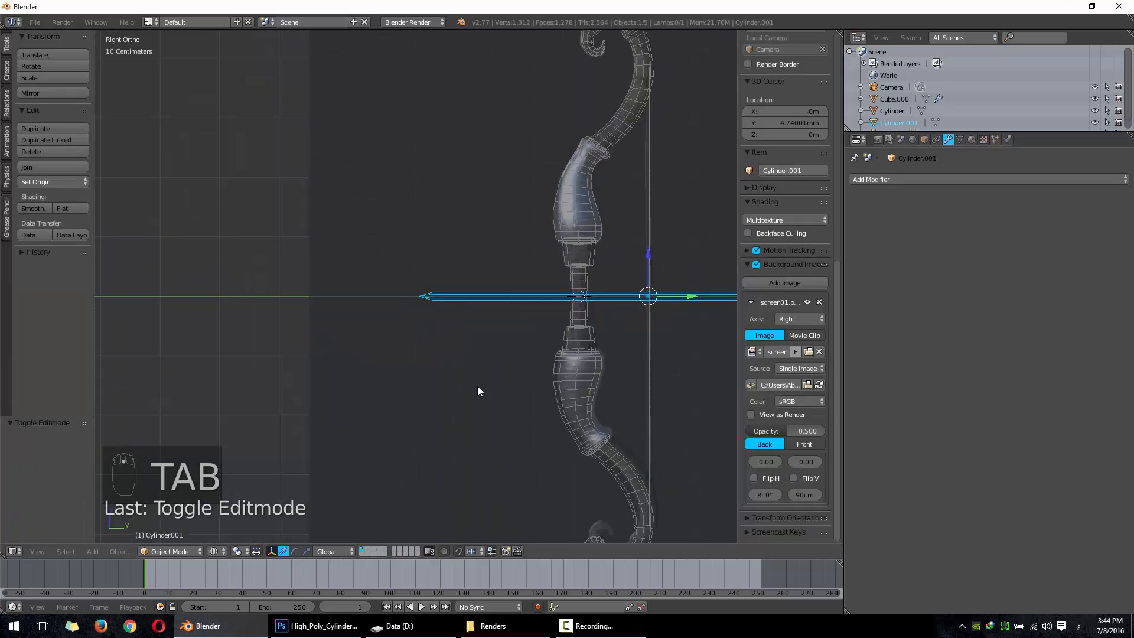
# Step: Add one edge loop around the shaft in edit mode and slide it toward the rear end
pyautogui.scroll(-2, 408, 317)
pyautogui.scroll(8, 451, 284)
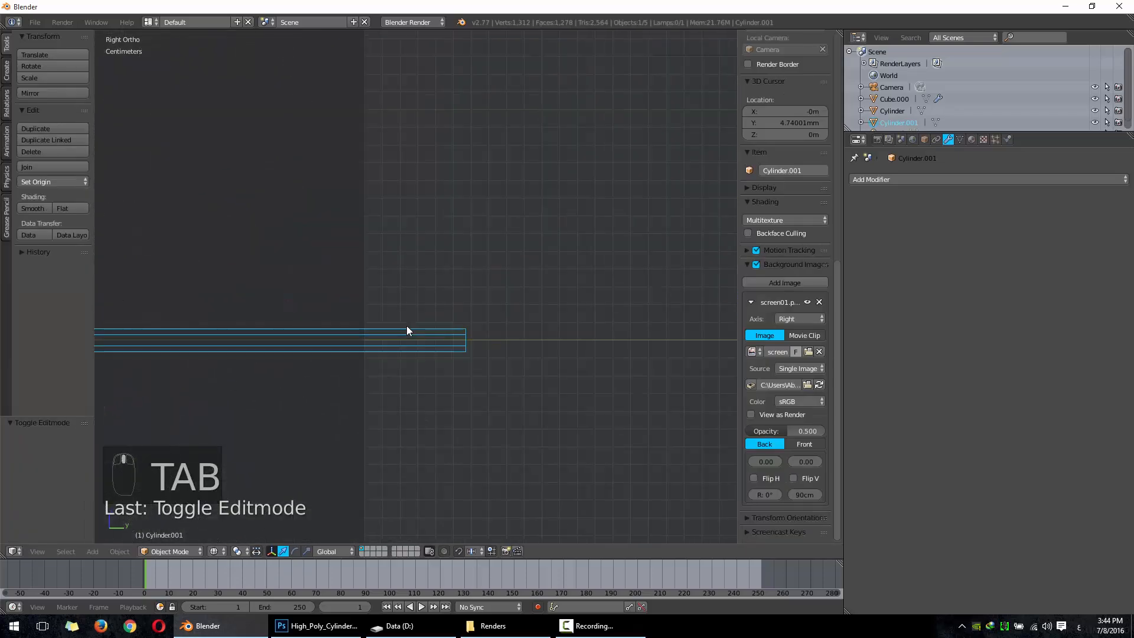
pyautogui.scroll(3, 408, 329)
pyautogui.press('Tab')
pyautogui.scroll(-2, 499, 367)
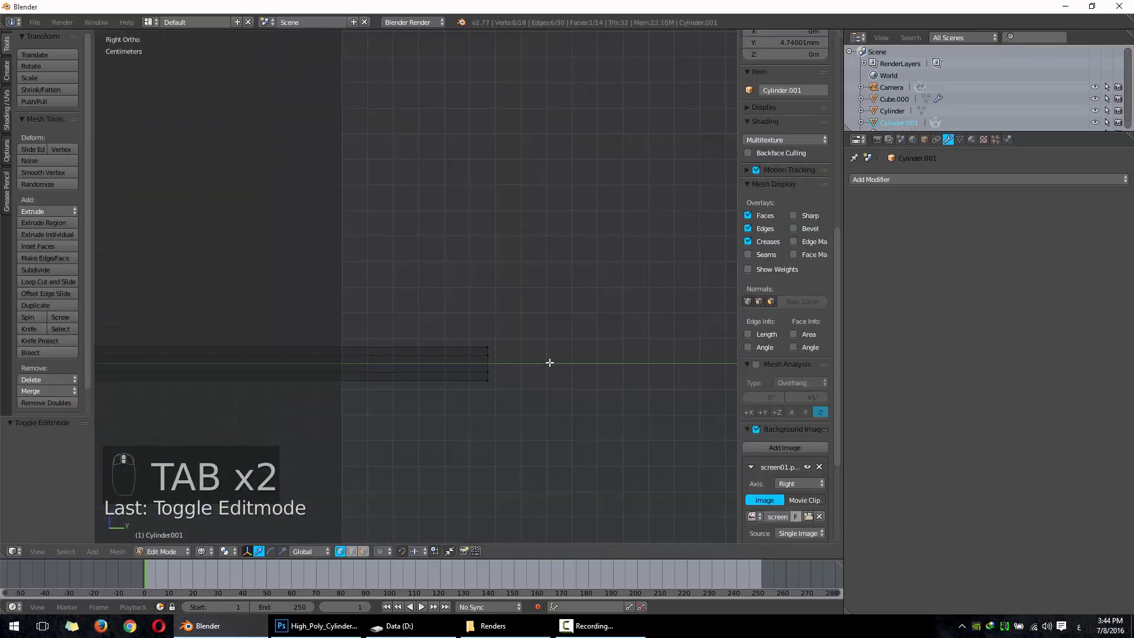
pyautogui.press('z')
pyautogui.moveTo(547, 365); pyautogui.dragTo(403, 374, button='middle')
pyautogui.hotkey('ctrl', 'r')
pyautogui.click(426, 325)
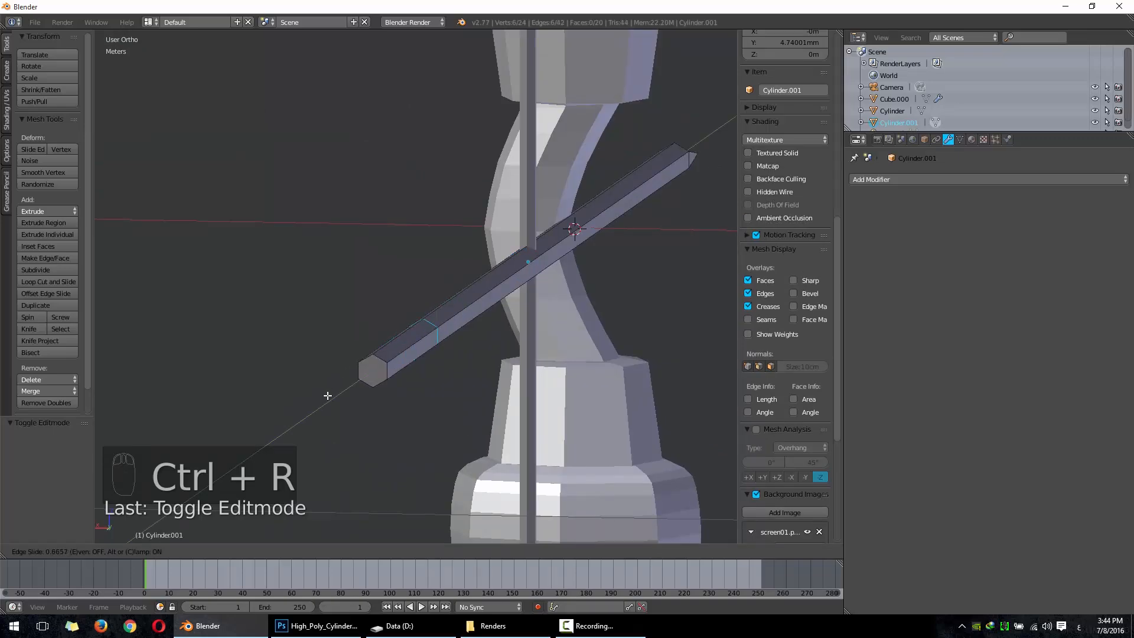
pyautogui.click(311, 395)
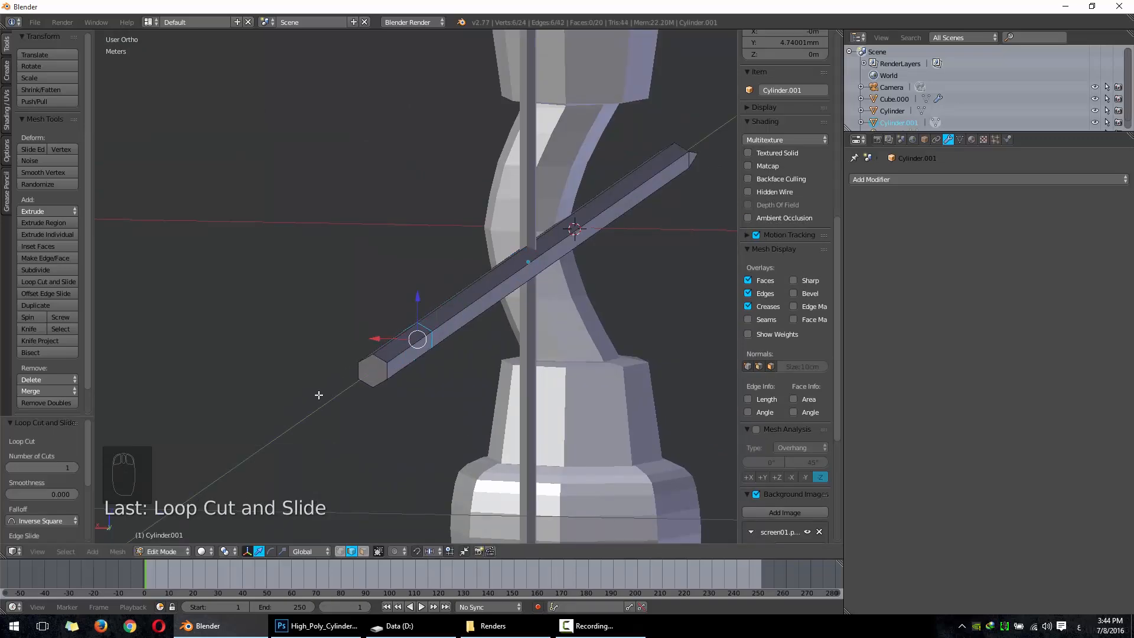
# Step: Move the new rear edge loop about 4.39 cm along the Y axis, closer to the shaft's tail end
pyautogui.press('z')
pyautogui.moveTo(423, 420)
pyautogui.mouseDown(button='middle')
pyautogui.moveTo(367, 455)
pyautogui.moveTo(322, 466)
pyautogui.moveTo(317, 413)
pyautogui.mouseUp(button='middle')
pyautogui.press('z')
pyautogui.press('z')
pyautogui.press('g')
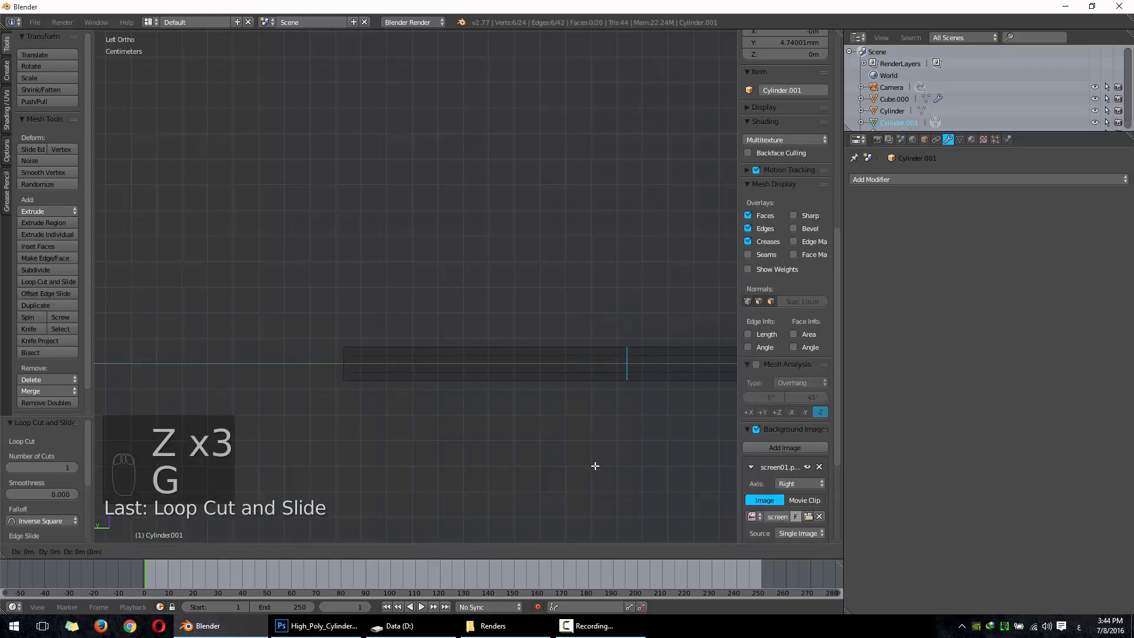
pyautogui.click(483, 447)
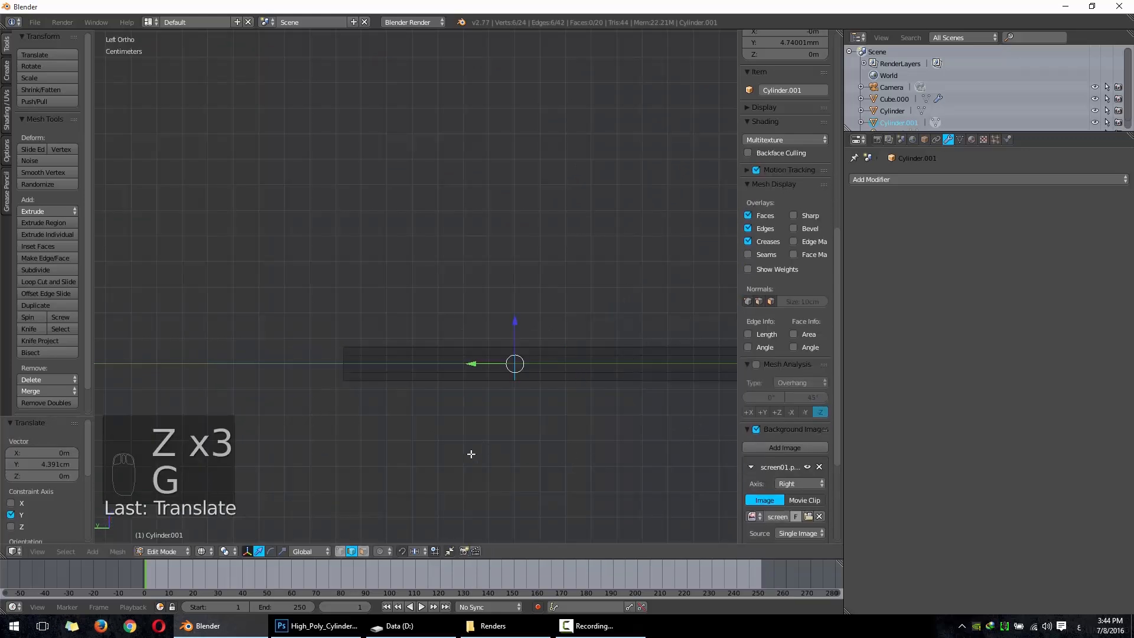
# Step: Select two opposite side faces at the shaft's tail and extrude them outward along vertex normals with a -0.036 offset
pyautogui.click(363, 551)
pyautogui.moveTo(408, 405); pyautogui.dragTo(465, 466, button='middle')
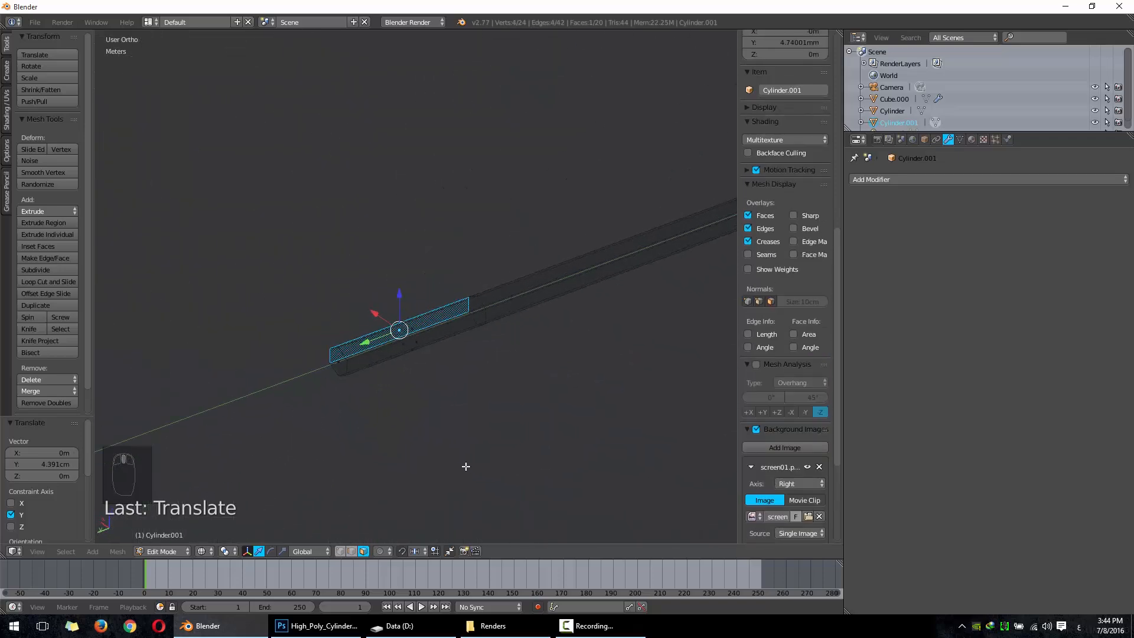
pyautogui.keyDown('shift'); pyautogui.rightClick(415, 345); pyautogui.keyUp('shift')
pyautogui.moveTo(413, 399); pyautogui.dragTo(537, 418, button='middle')
pyautogui.press('e')
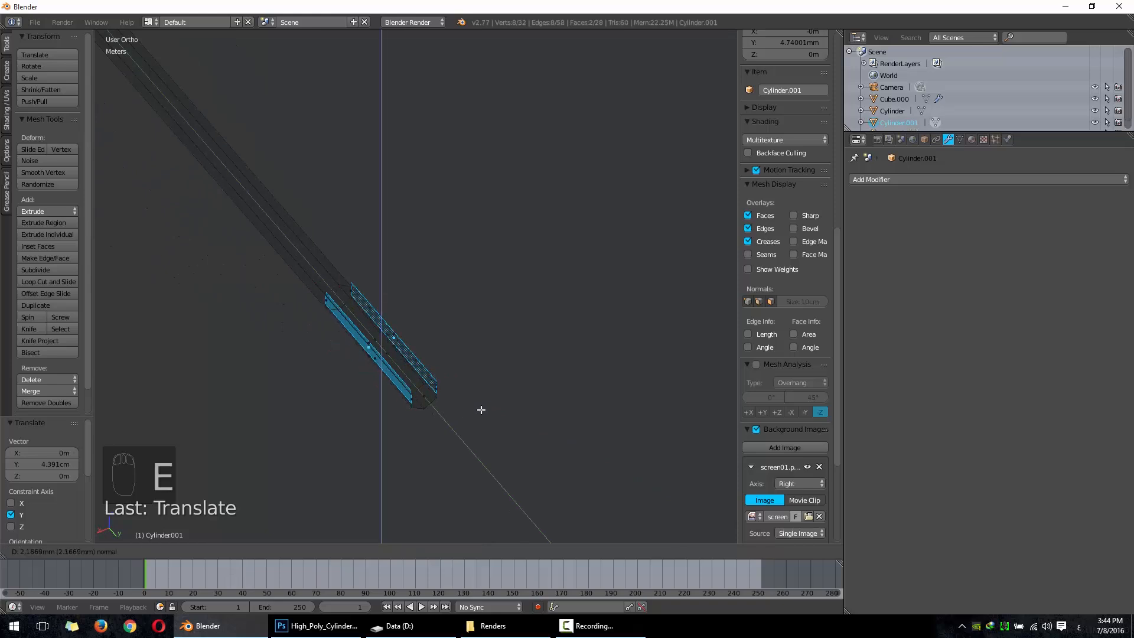
pyautogui.hotkey('ctrl', 'z')
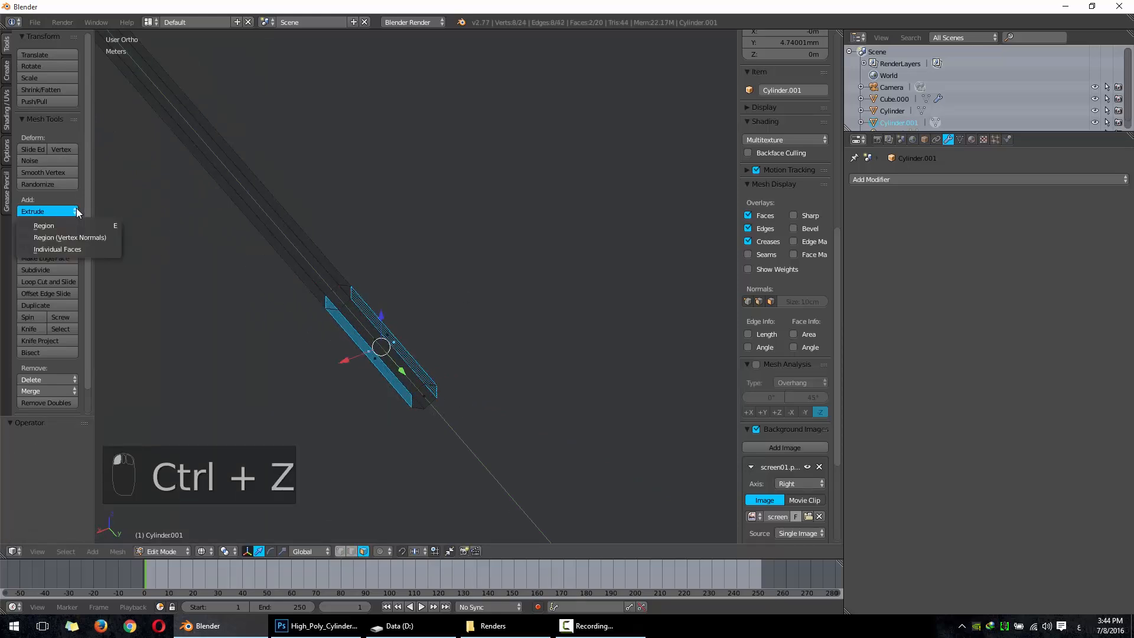
pyautogui.click(81, 238)
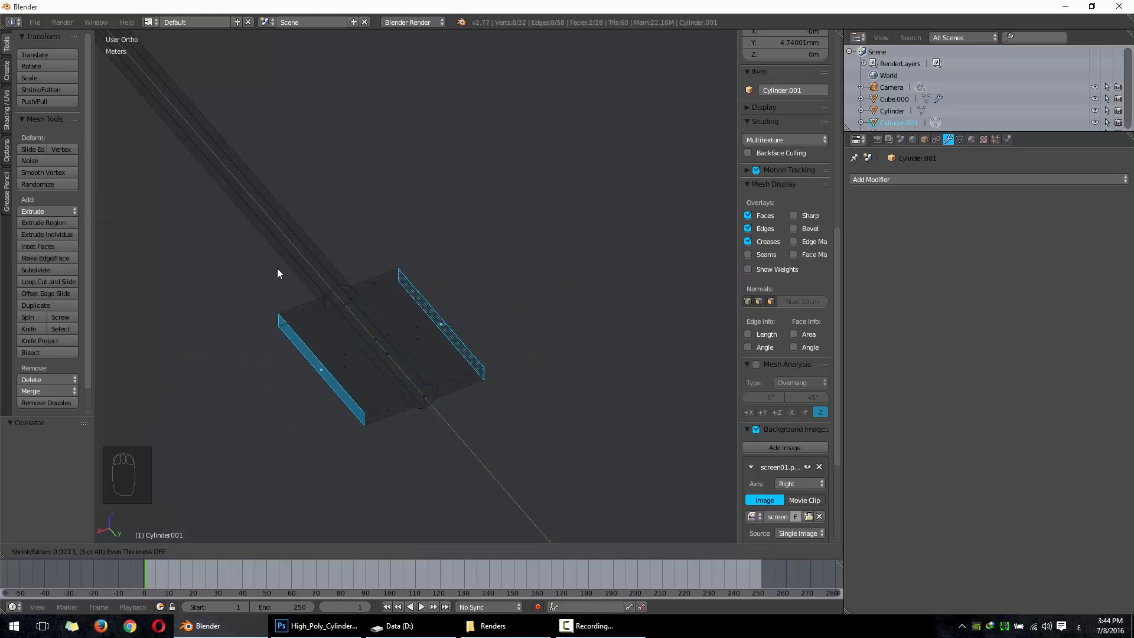
pyautogui.click(279, 292)
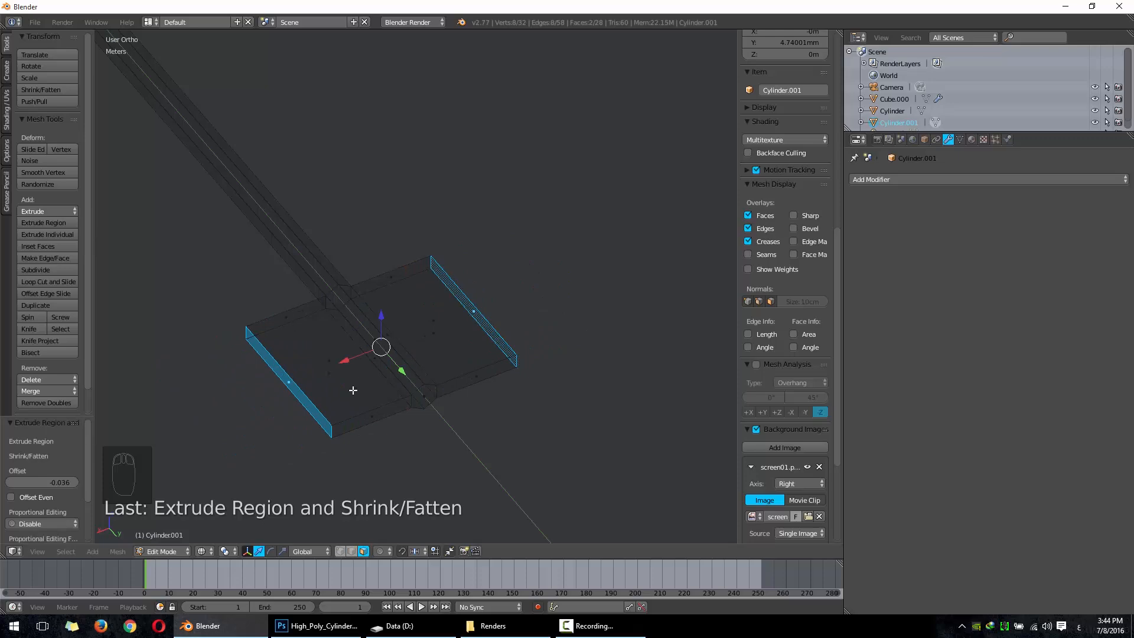
# Step: Scale the outer side faces of both tail fins down along Z into thin edges, and return to object mode
pyautogui.scroll(-2, 354, 393)
pyautogui.moveTo(355, 396); pyautogui.dragTo(321, 355, button='middle')
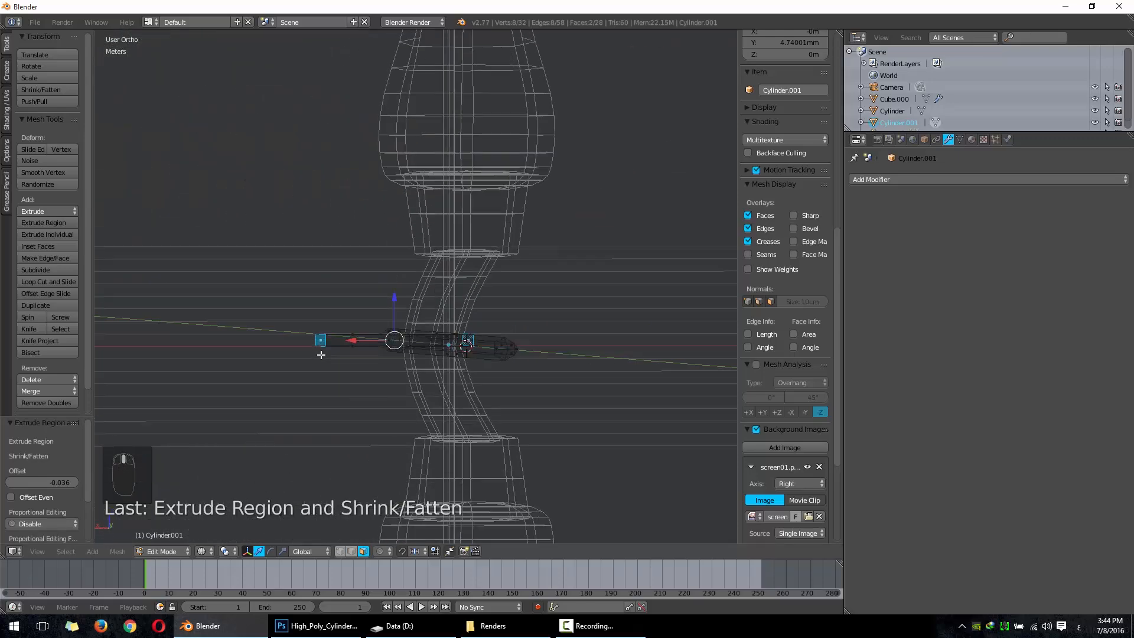
pyautogui.press('ctrl+KP_1')
pyautogui.scroll(3, 325, 353)
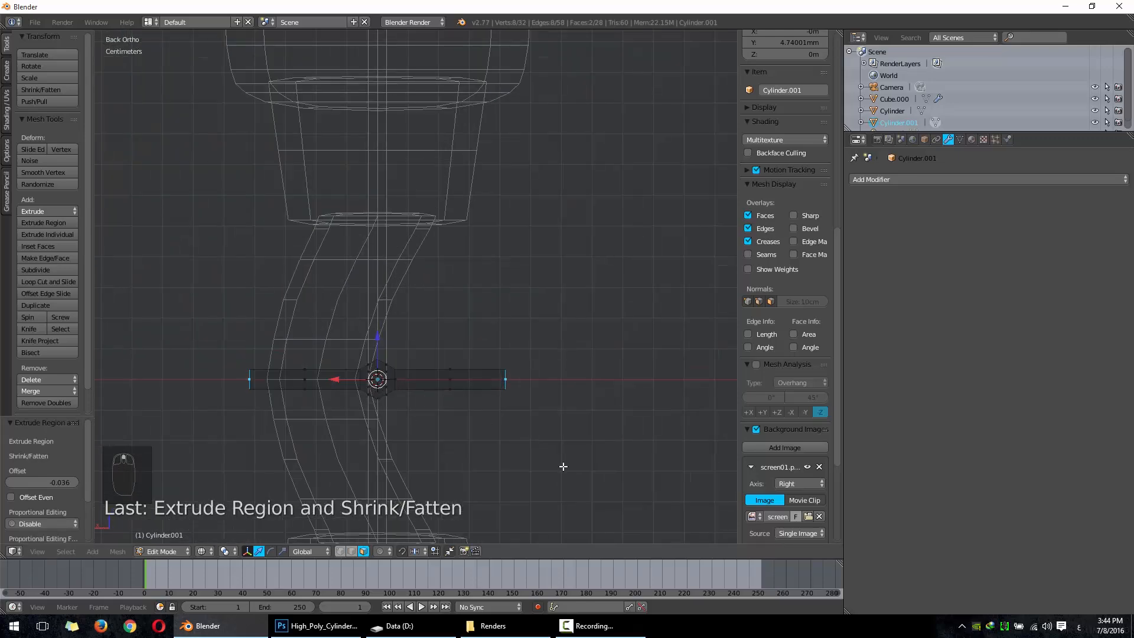
pyautogui.press('s')
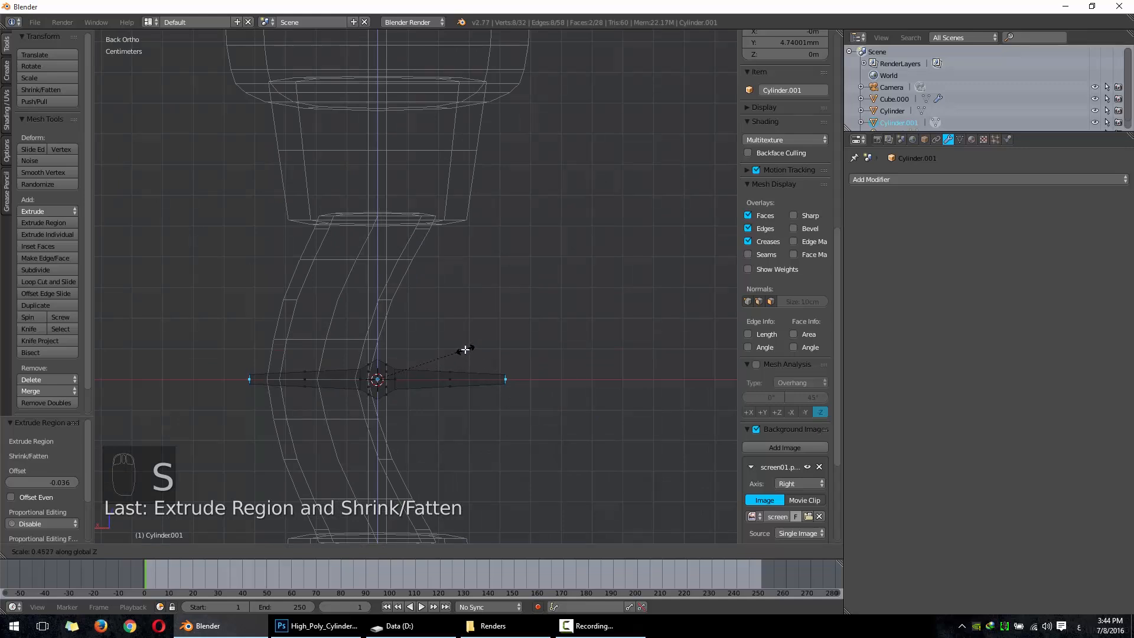
pyautogui.click(404, 348)
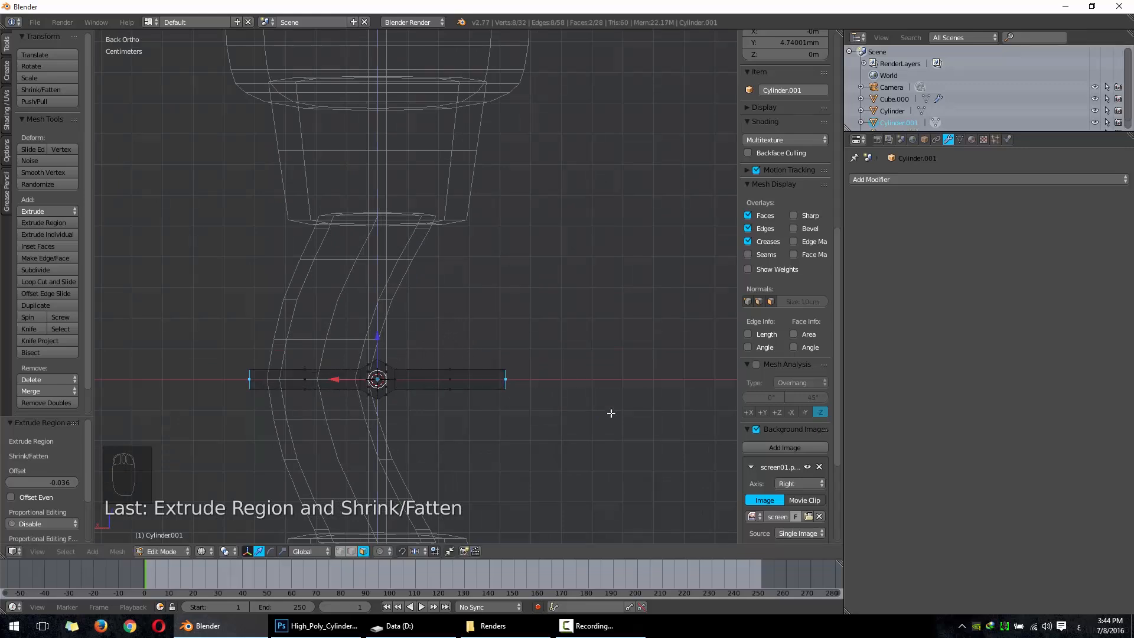
pyautogui.press('s')
pyautogui.press('s')
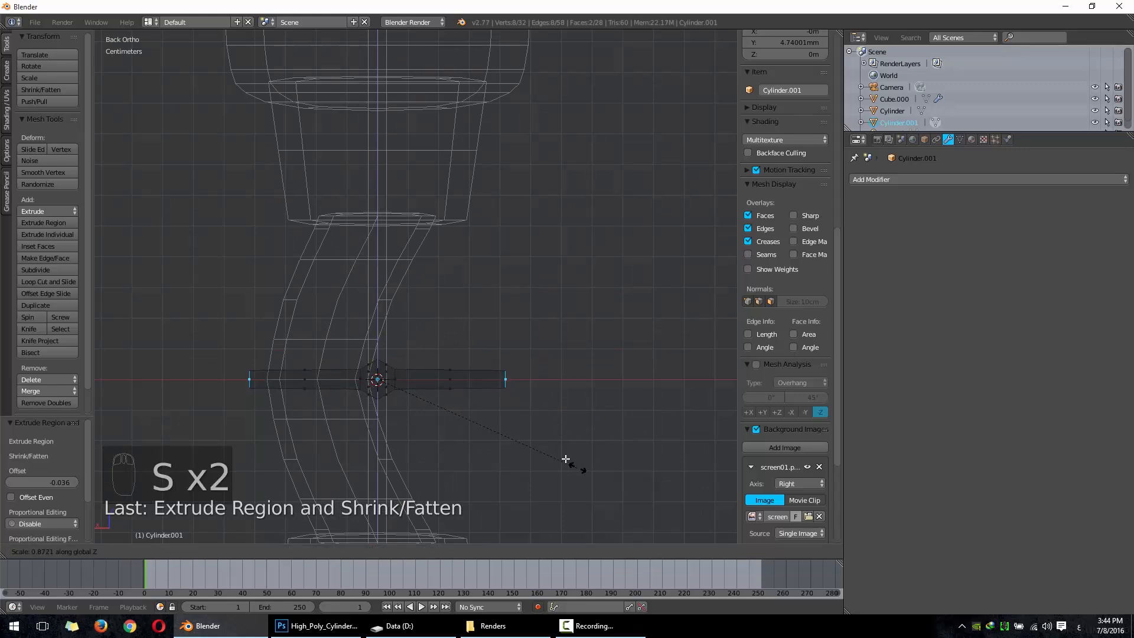
pyautogui.click(433, 386)
pyautogui.press('Tab')
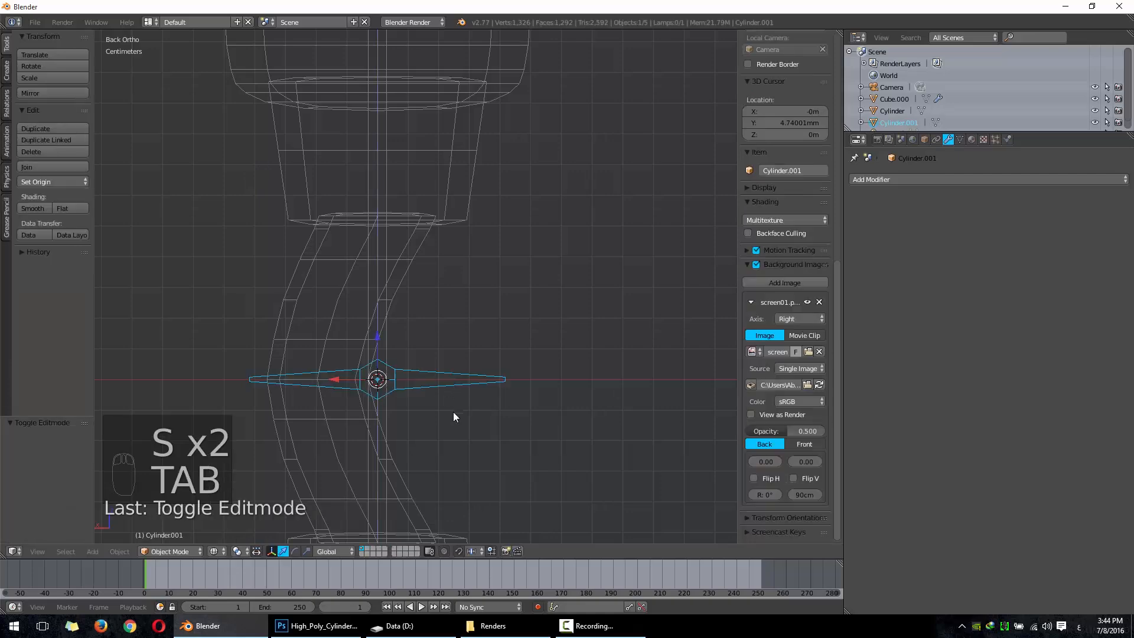
# Step: Select the front outer corner vertices of both tail fins in edit mode and move them along Y toward the tail end
pyautogui.press('z')
pyautogui.moveTo(384, 413)
pyautogui.mouseDown(button='middle')
pyautogui.moveTo(420, 446)
pyautogui.moveTo(373, 537)
pyautogui.mouseUp(button='middle')
pyautogui.press('Tab')
pyautogui.press('a')
pyautogui.press('a')
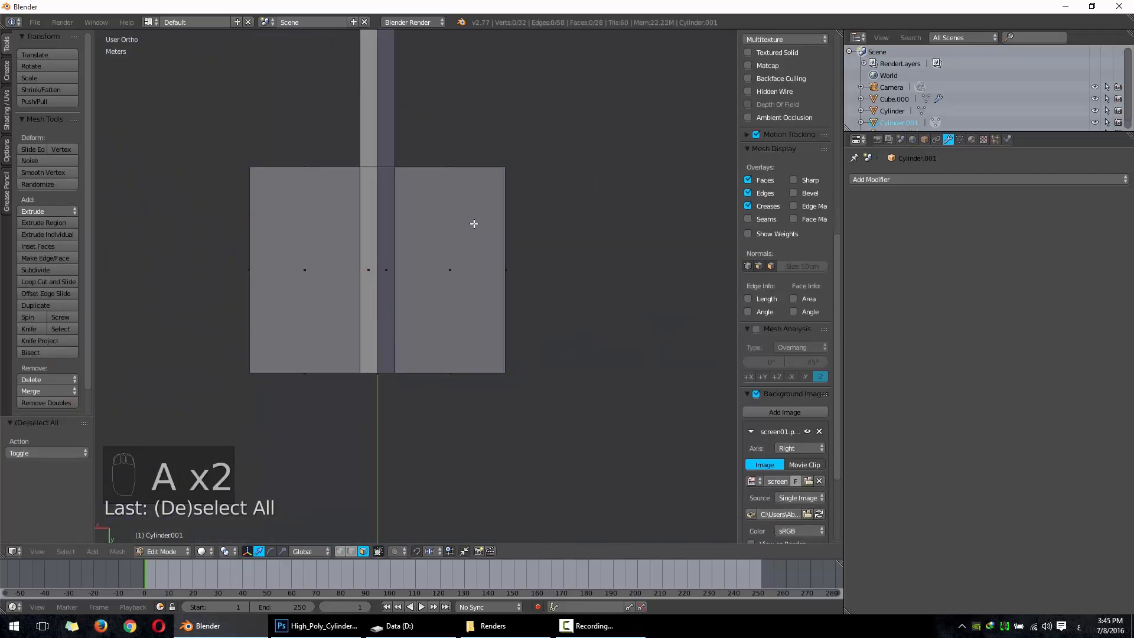
pyautogui.press('z')
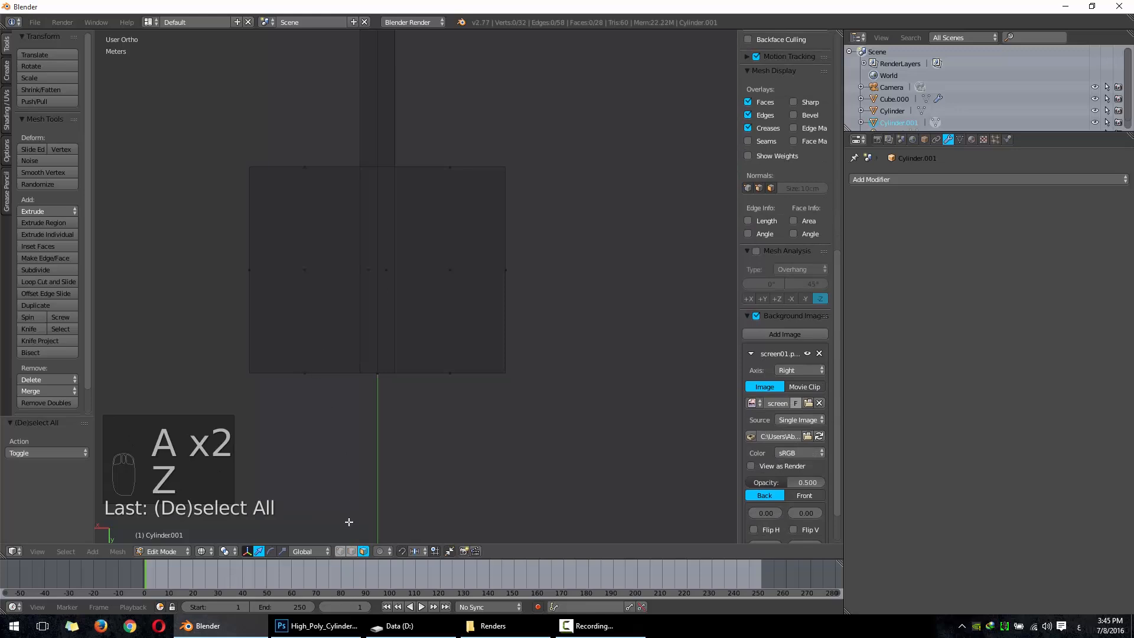
pyautogui.press('b')
pyautogui.moveTo(473, 142); pyautogui.dragTo(530, 193)
pyautogui.press('b')
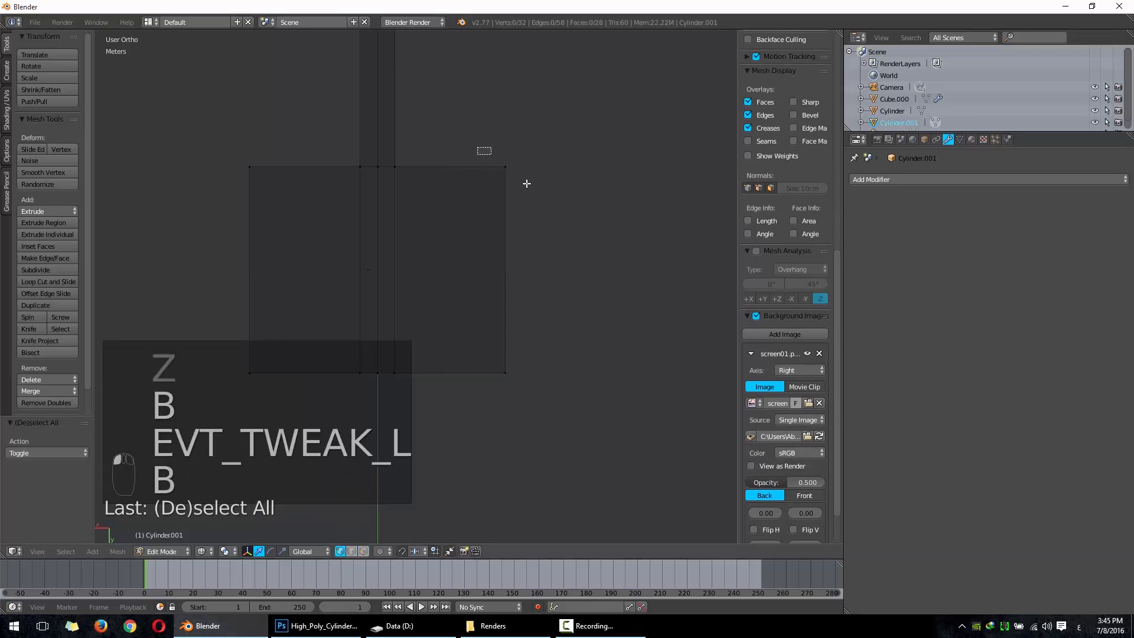
pyautogui.press('b')
pyautogui.moveTo(193, 134); pyautogui.dragTo(300, 214)
pyautogui.press('g')
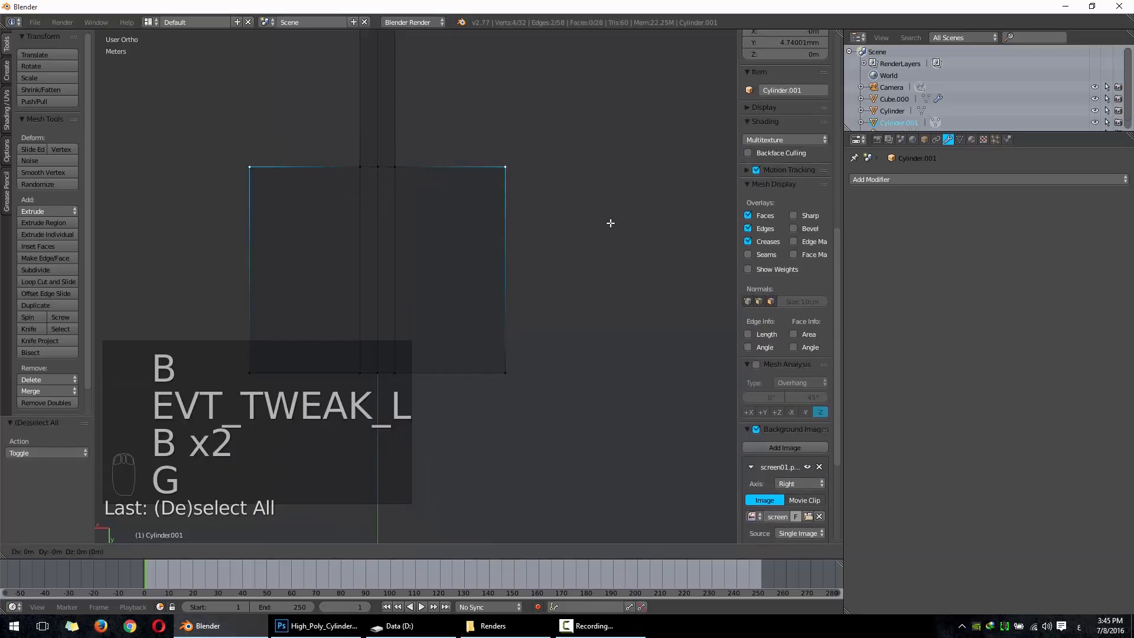
pyautogui.press('y')
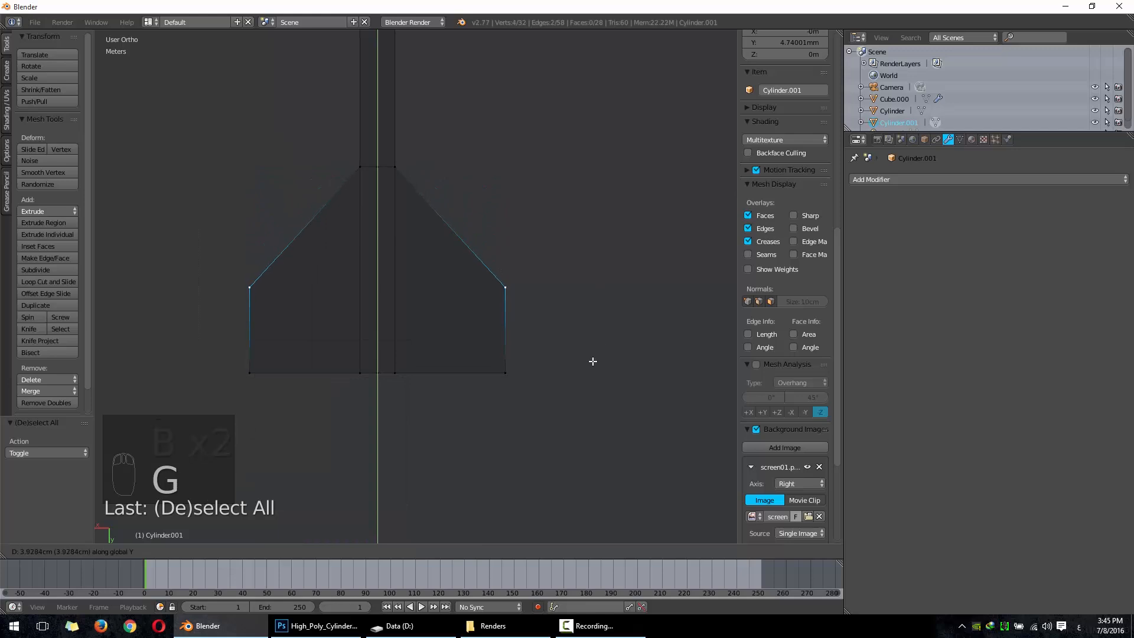
pyautogui.click(593, 391)
# Step: Select all outer vertices of both tail fins and scale them to 0.617 along X
pyautogui.press('a')
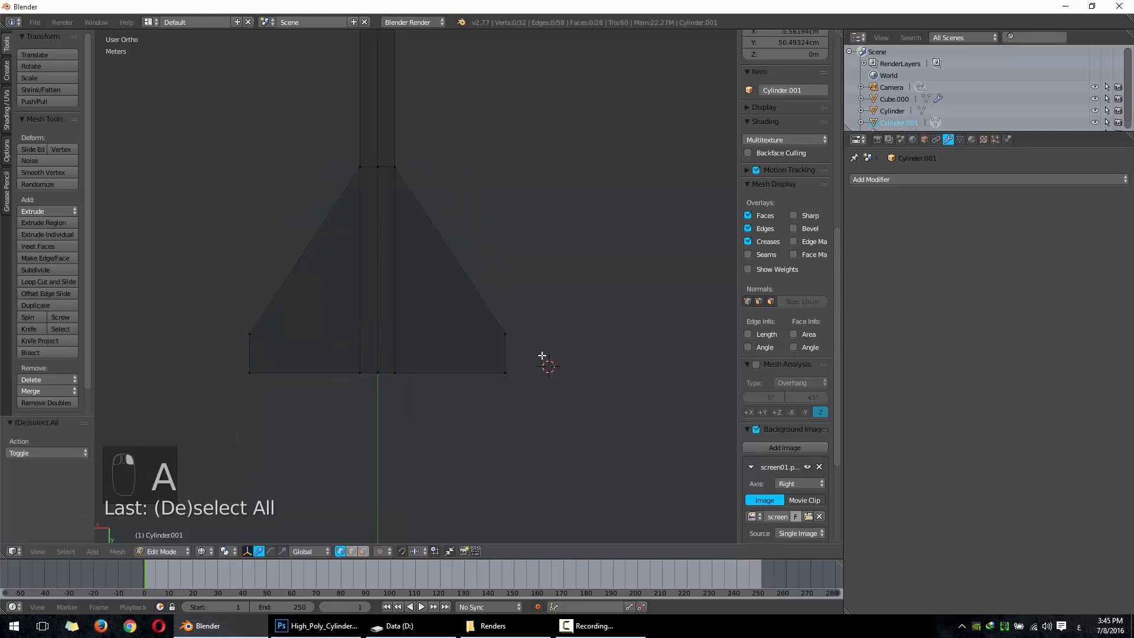
pyautogui.press('b')
pyautogui.moveTo(519, 304); pyautogui.dragTo(404, 461)
pyautogui.press('b')
pyautogui.moveTo(228, 299); pyautogui.dragTo(268, 372)
pyautogui.press('s')
pyautogui.press('x')
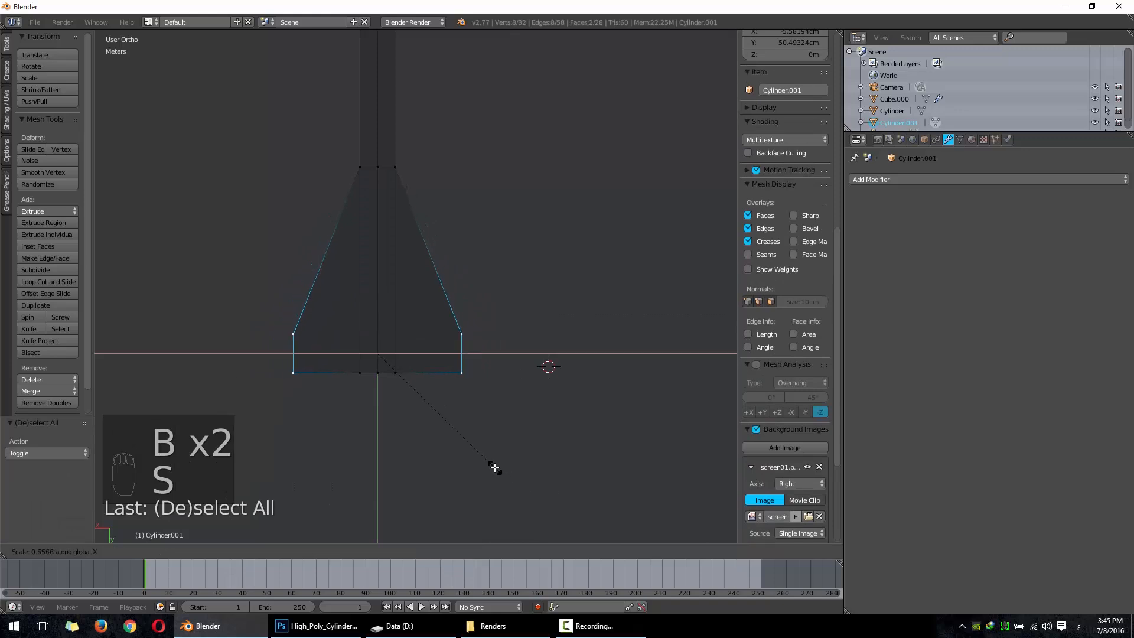
pyautogui.click(514, 479)
# Step: Move the outer vertices of both fins -5.392 mm along Y
pyautogui.press('g')
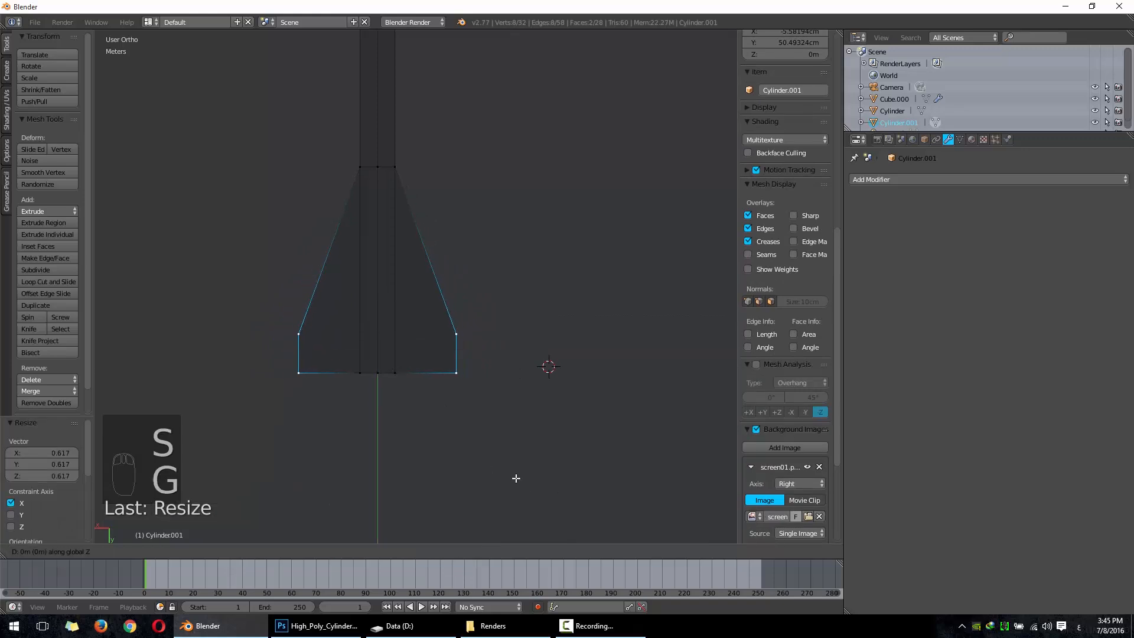
pyautogui.press('g')
pyautogui.click(506, 425)
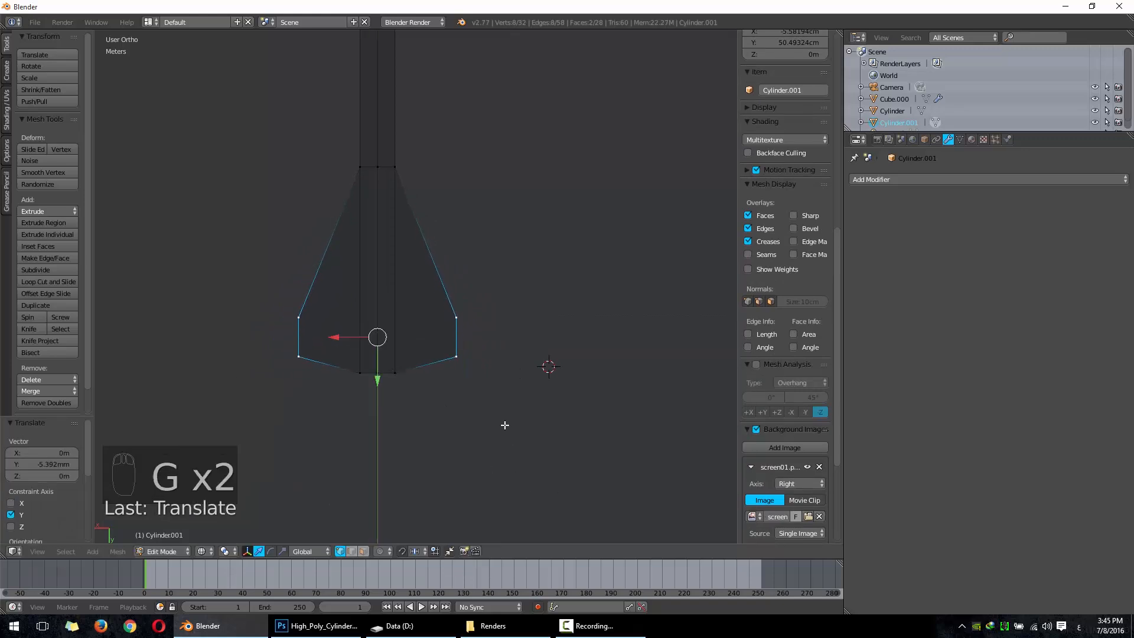
# Step: Restore solid shading, return to object mode, and select the bowstring in a view of the whole bow
pyautogui.press('z')
pyautogui.moveTo(456, 431)
pyautogui.mouseDown(button='middle')
pyautogui.moveTo(412, 449)
pyautogui.moveTo(496, 343)
pyautogui.moveTo(615, 387)
pyautogui.mouseUp(button='middle')
pyautogui.scroll(-9, 496, 342)
pyautogui.press('Tab')
pyautogui.moveTo(614, 387); pyautogui.dragTo(488, 281, button='middle')
pyautogui.rightClick(416, 256)
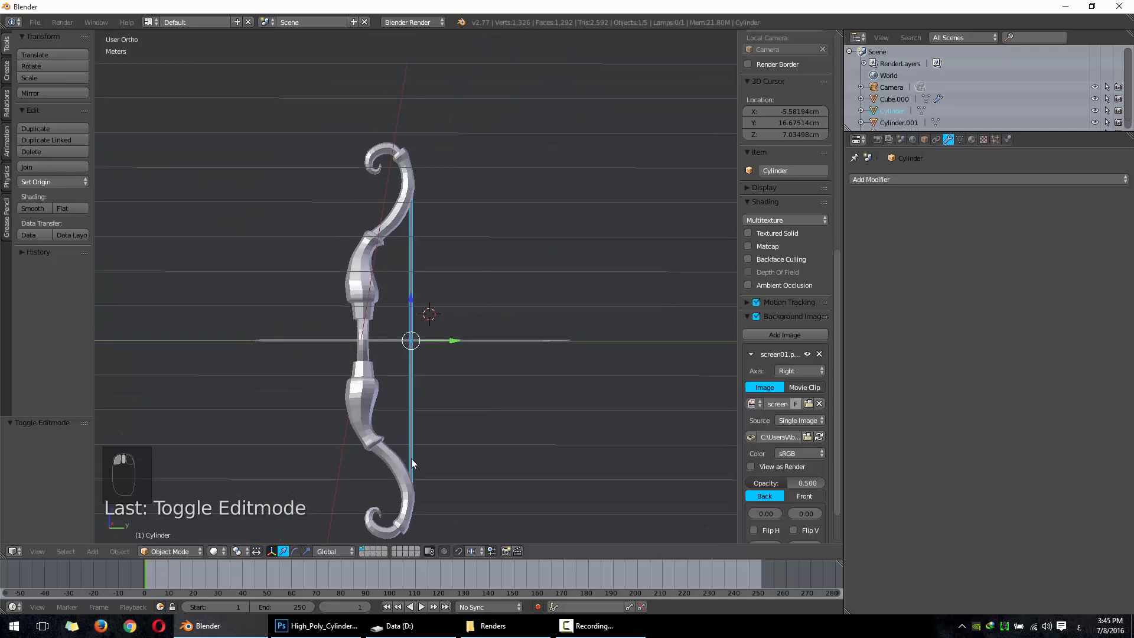
# Step: Switch to Photoshop and examine the textured bow's grip, metal parts and string up close in the 3D preview
pyautogui.click(594, 625)
pyautogui.click(475, 494)
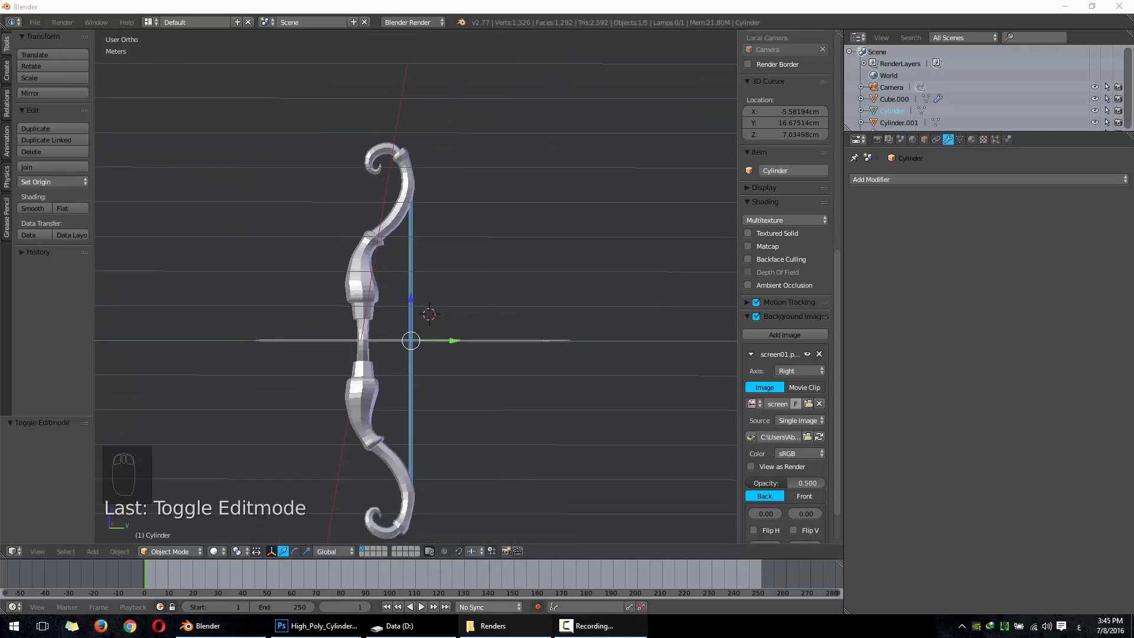
pyautogui.hotkey('alt', 'Tab')
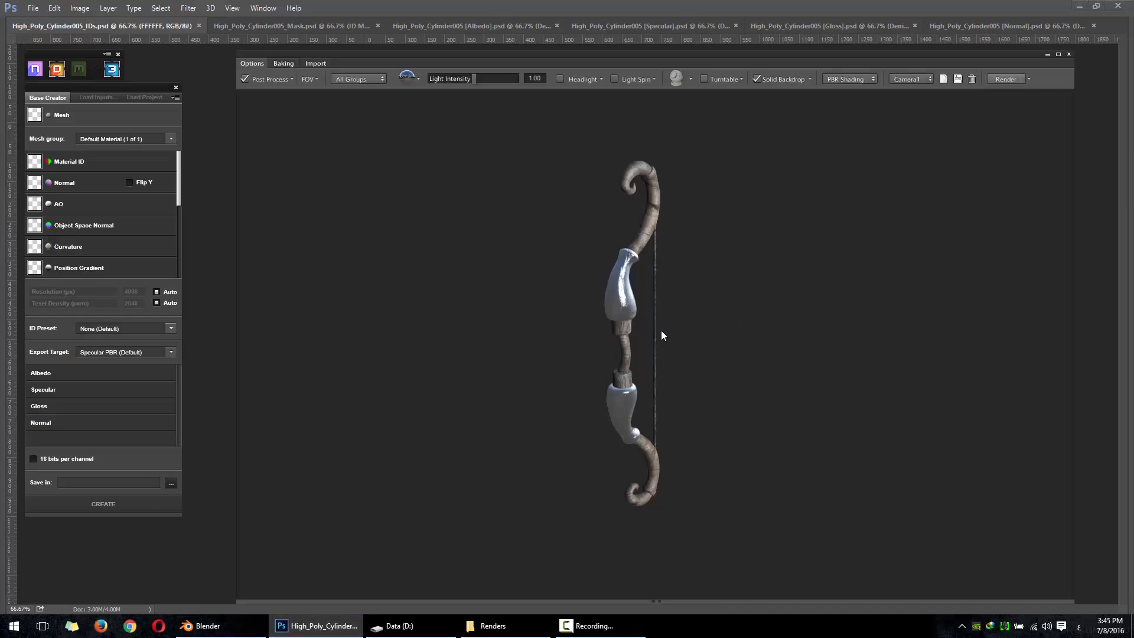
pyautogui.moveTo(661, 331); pyautogui.dragTo(529, 357)
pyautogui.scroll(10, 654, 277)
pyautogui.scroll(-5, 680, 435)
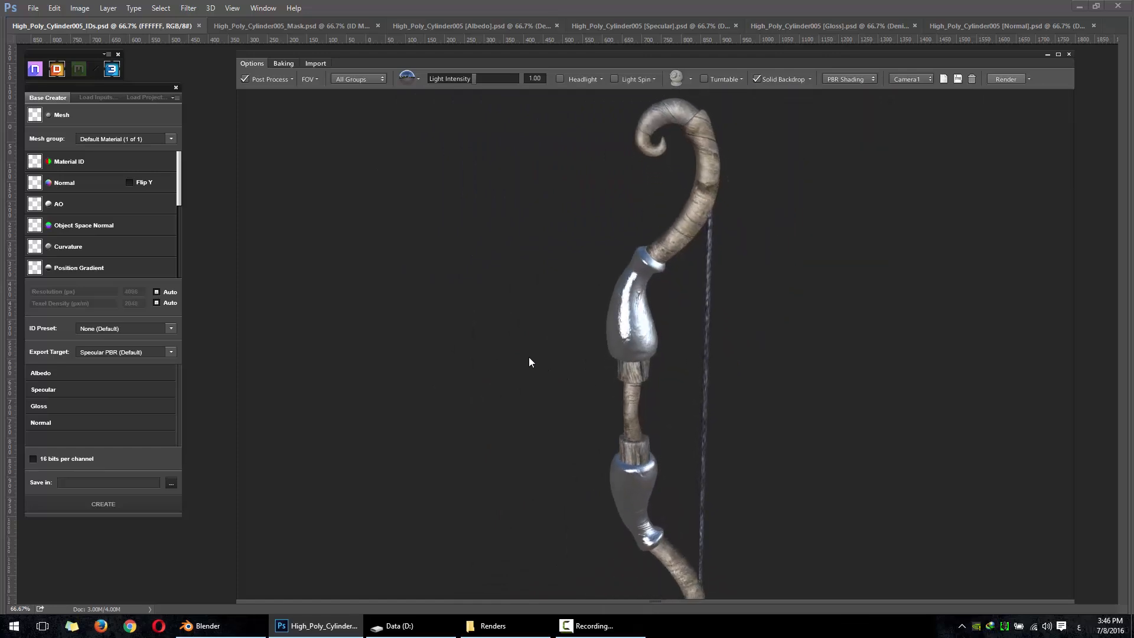
pyautogui.click(593, 626)
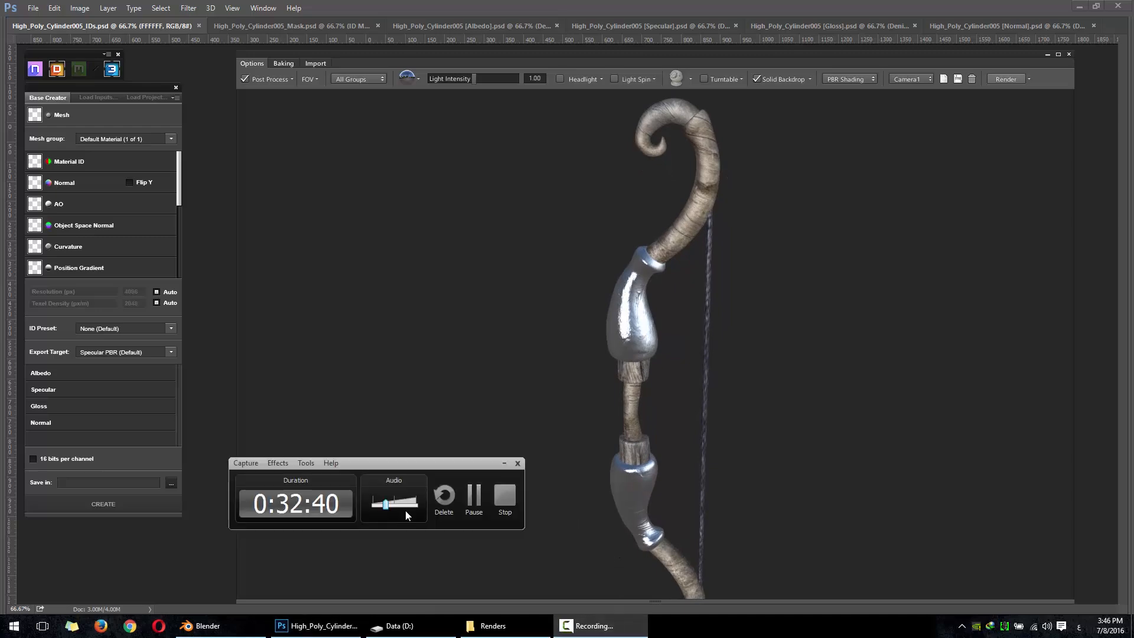